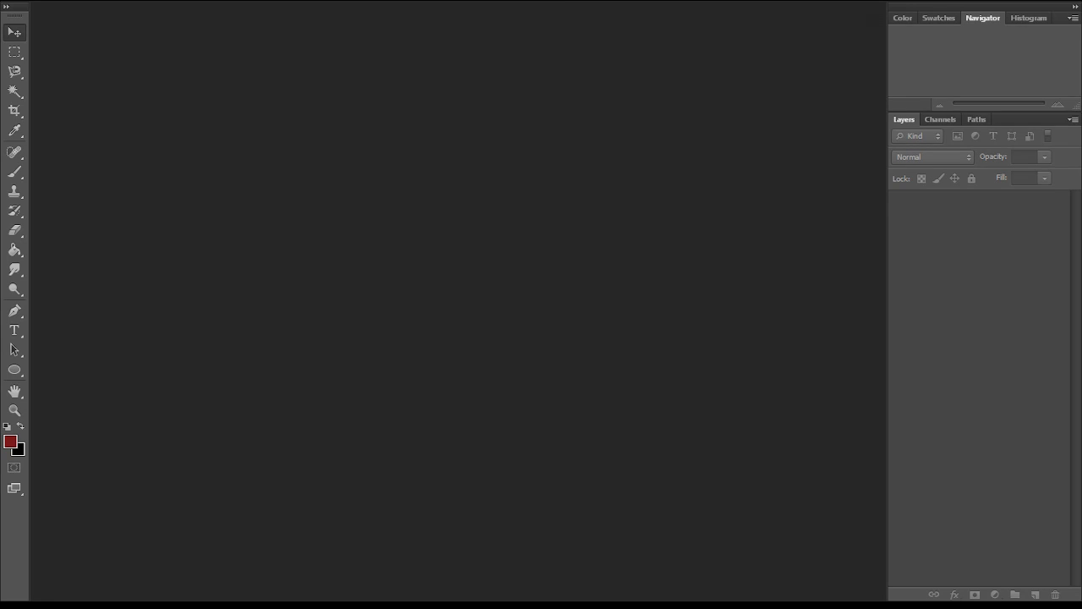
- Create a new 1920 x 1080 pixel document at 72 pixels/inch in 8-bit RGB Color with a white background
{"action": "left_click", "coordinate": [39, 0]}
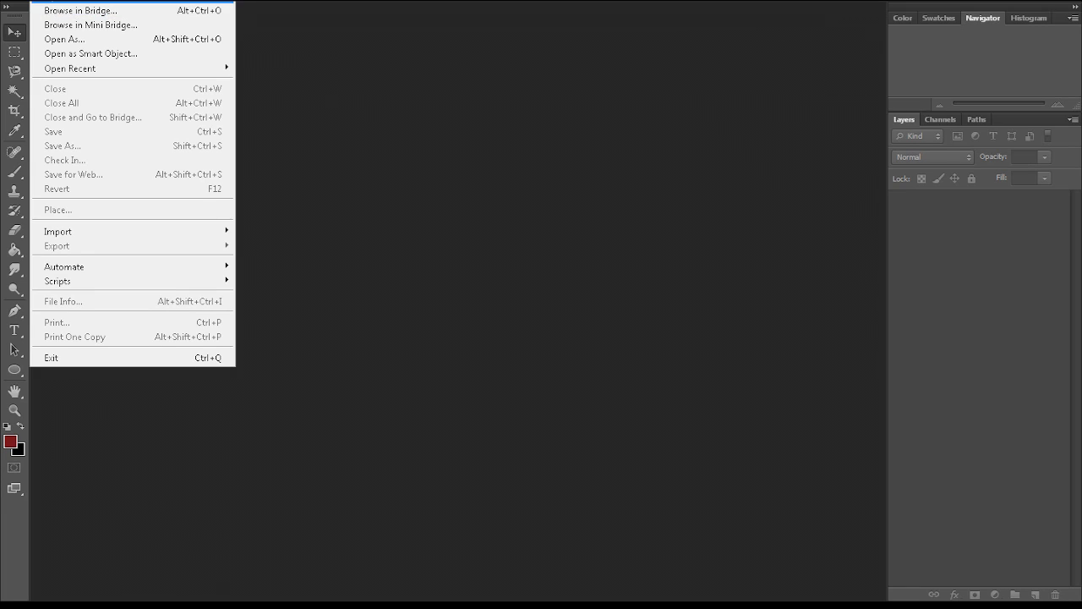
{"action": "key", "text": "ctrl+n"}
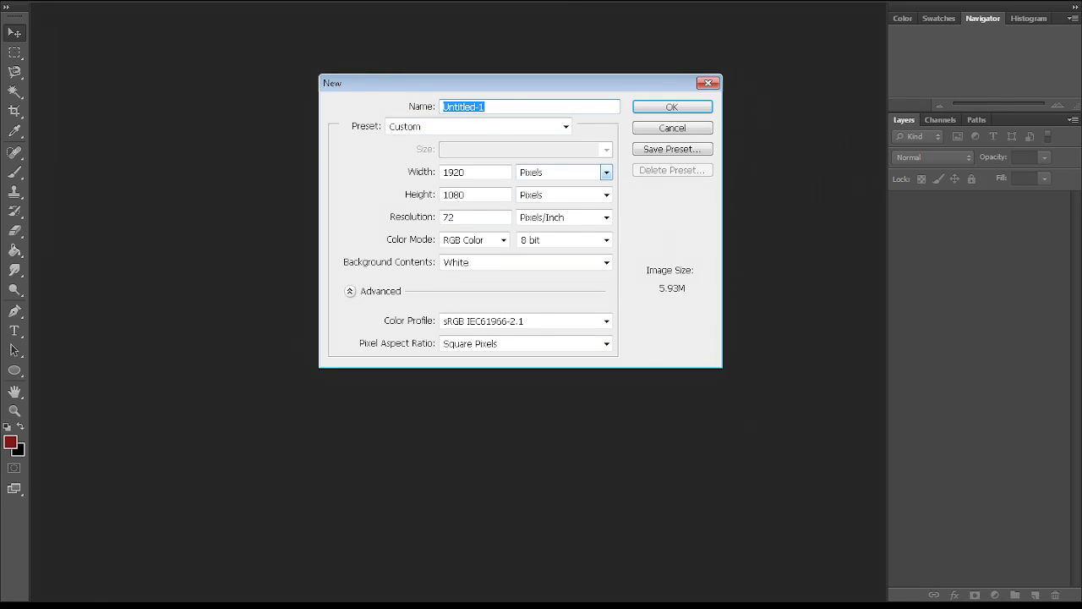
{"action": "left_click", "coordinate": [606, 172]}
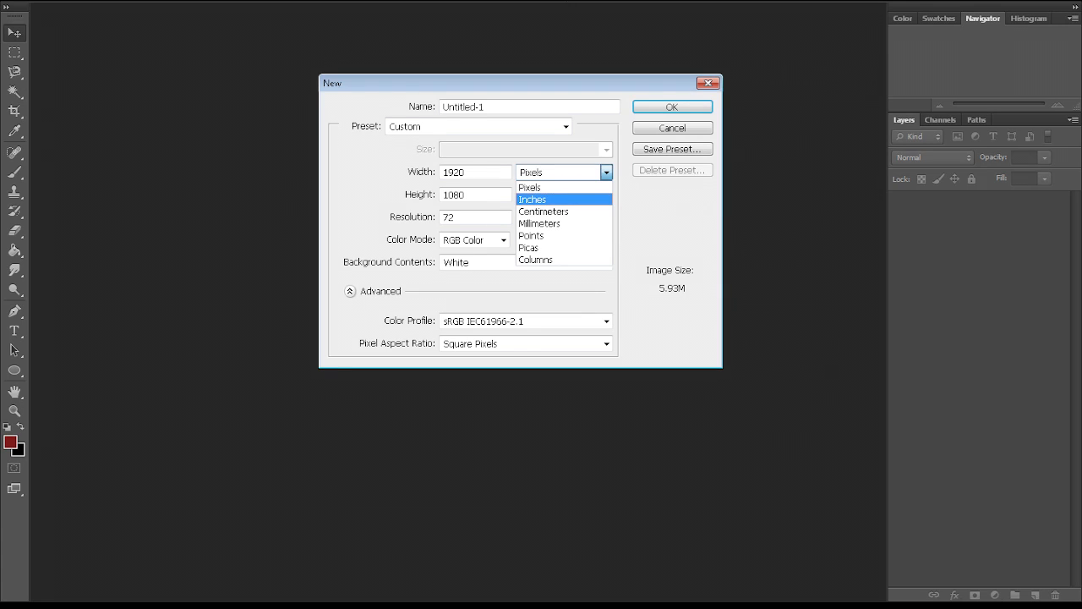
{"action": "key", "text": "Return"}
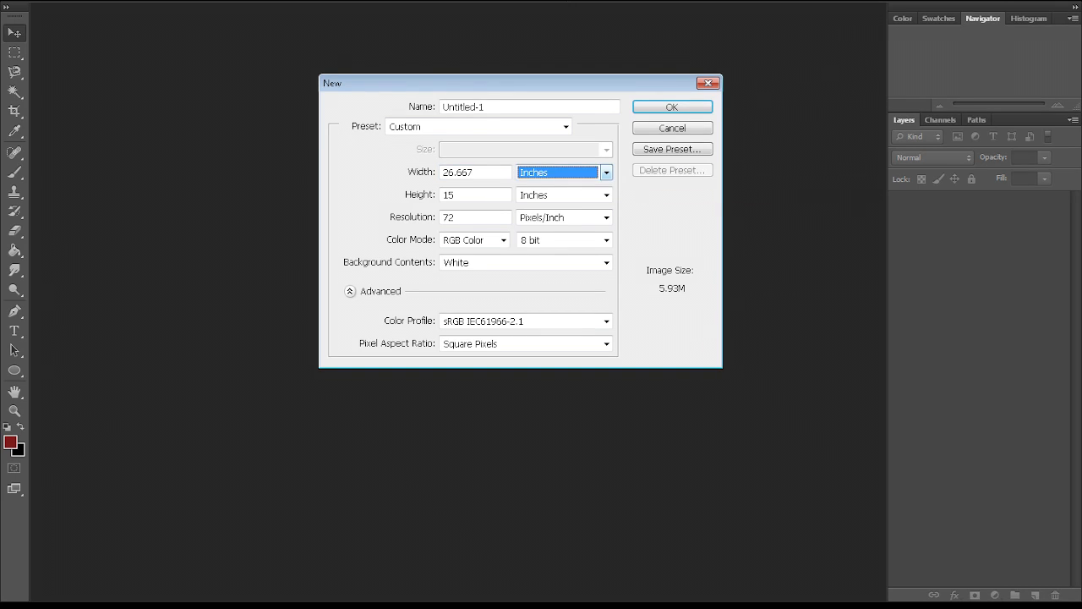
{"action": "left_click", "coordinate": [606, 172]}
{"action": "key", "text": "Up"}
{"action": "key", "text": "Return"}
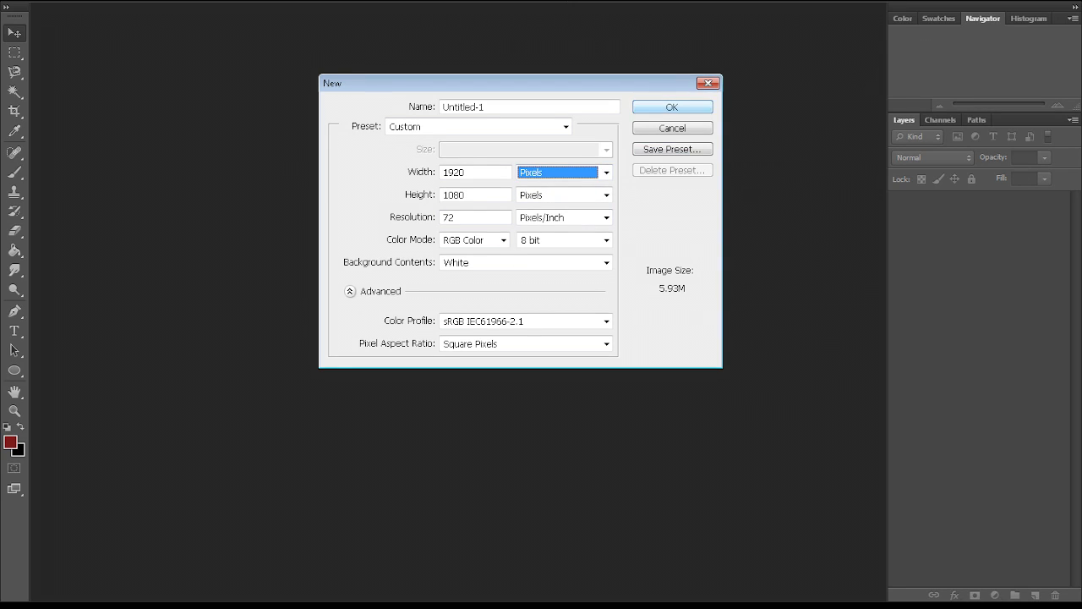
{"action": "left_click", "coordinate": [673, 108]}
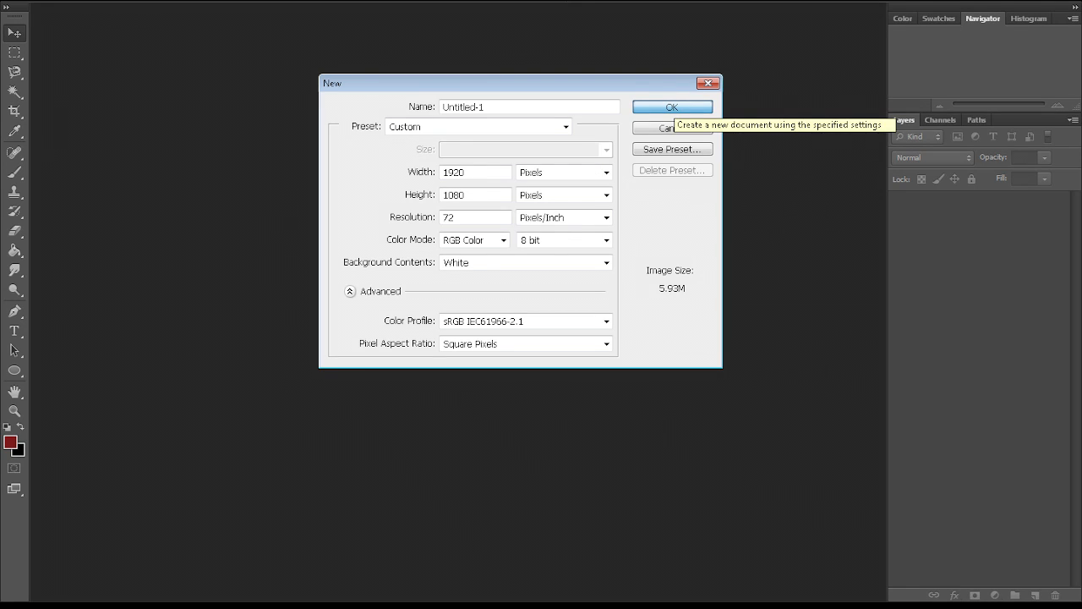
{"action": "left_click", "coordinate": [672, 107]}
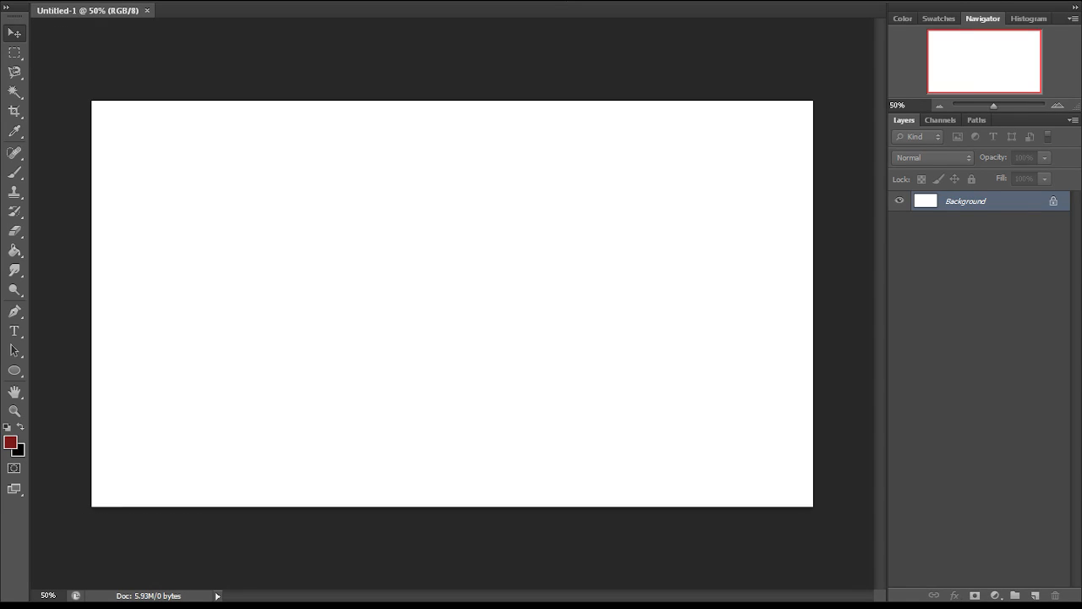
- Convert the locked Background into a regular layer named Layer 0, with Normal mode and 100% opacity
{"action": "double_click", "coordinate": [965, 201]}
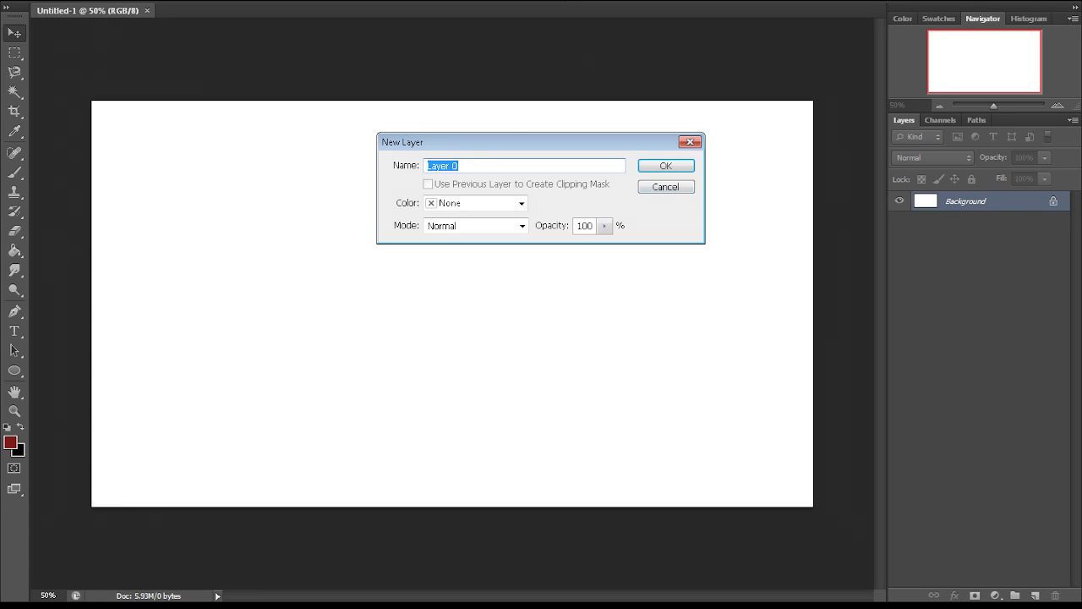
{"action": "key", "text": "Escape"}
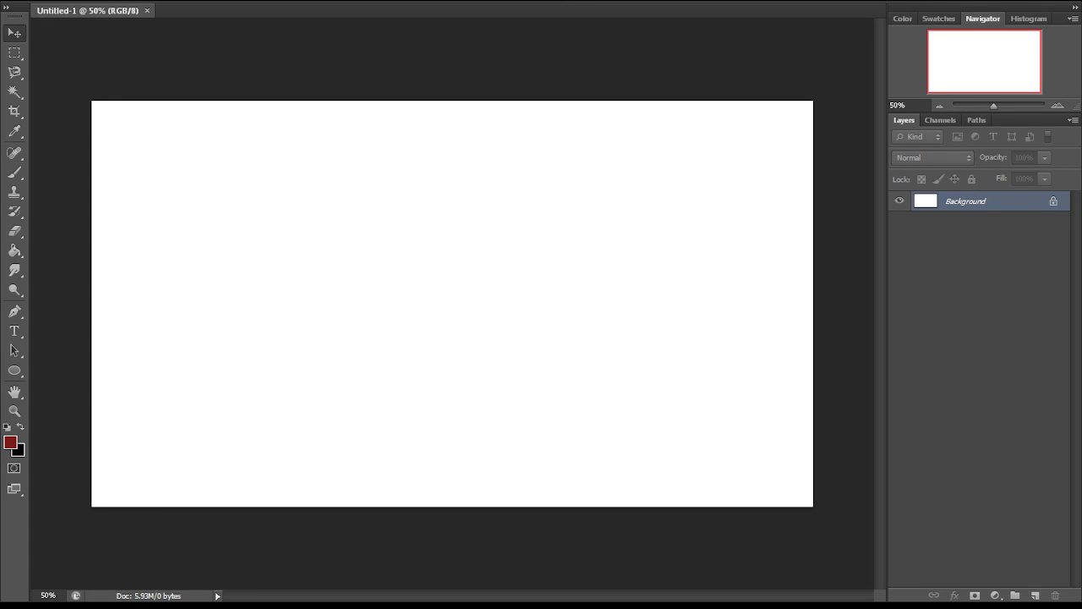
{"action": "right_click", "coordinate": [916, 197]}
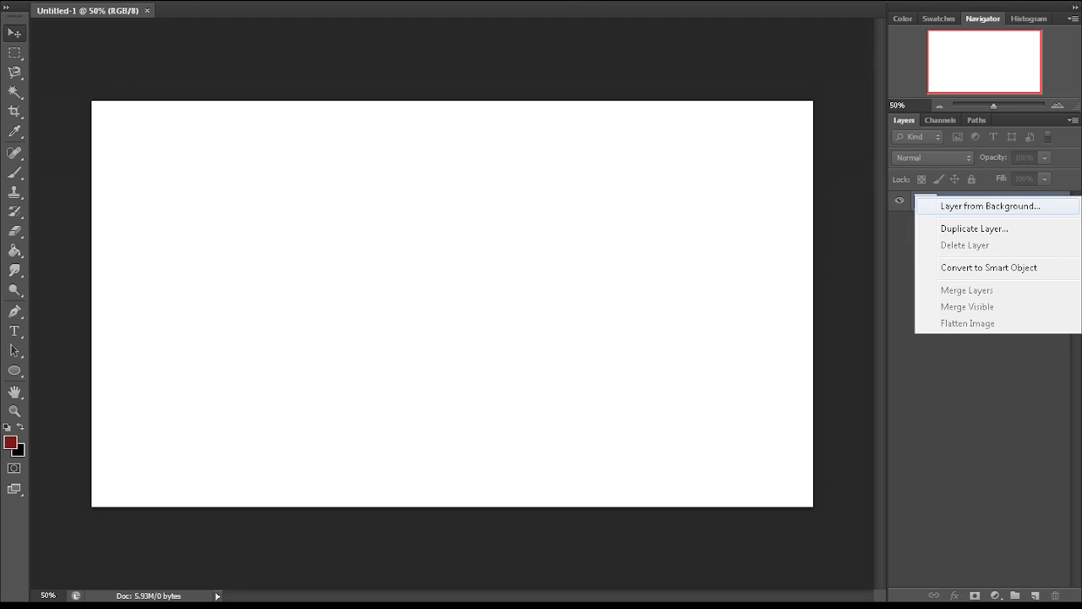
{"action": "left_click", "coordinate": [990, 205]}
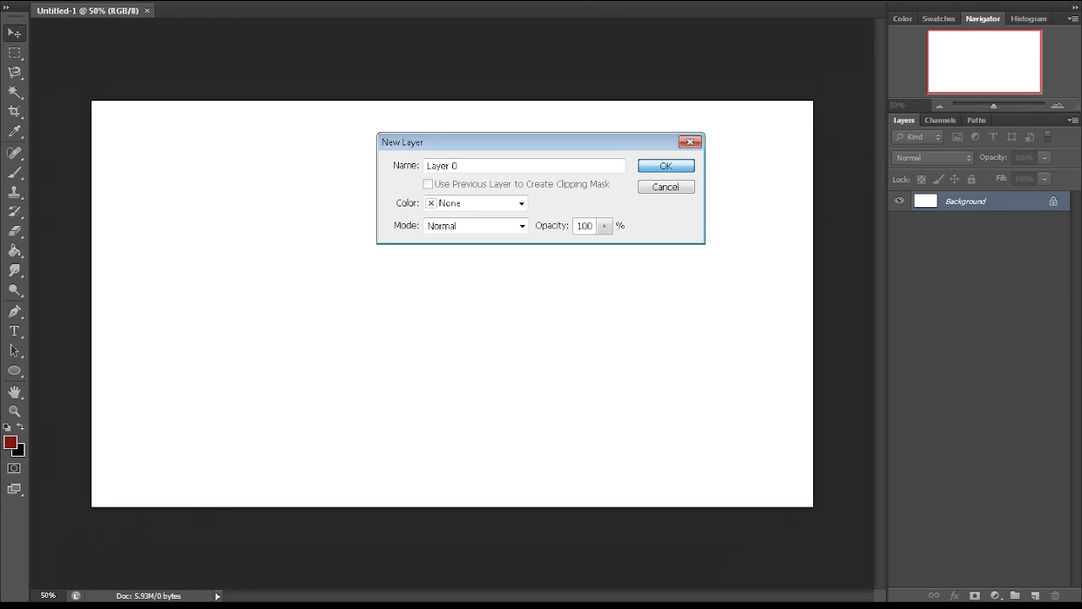
{"action": "key", "text": "Return"}
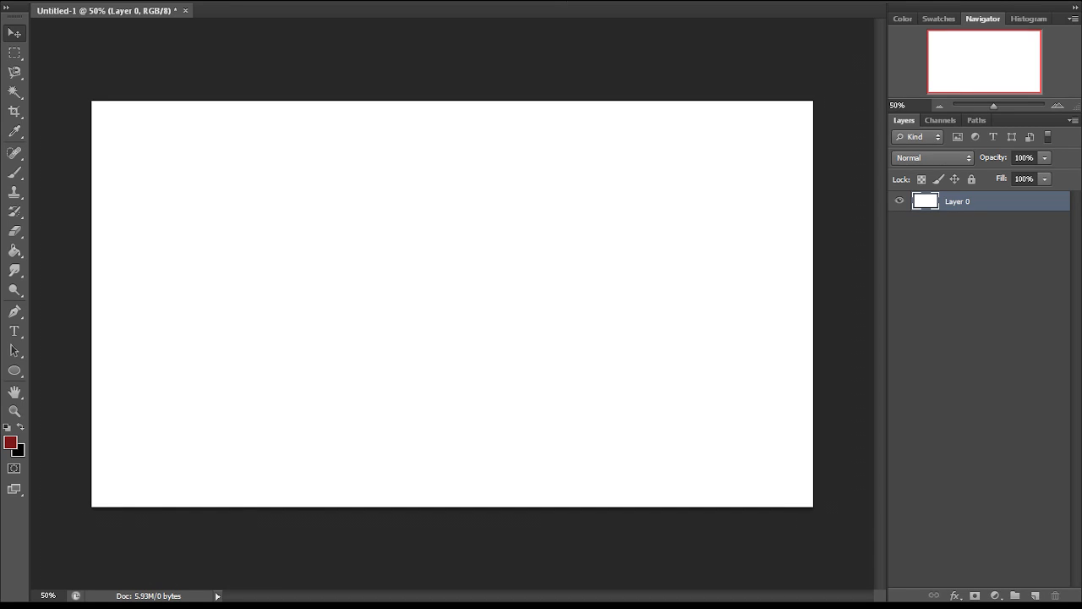
- Try an inner shadow with a size of 144 px on Layer 0 and switch it off again
{"action": "right_click", "coordinate": [963, 202]}
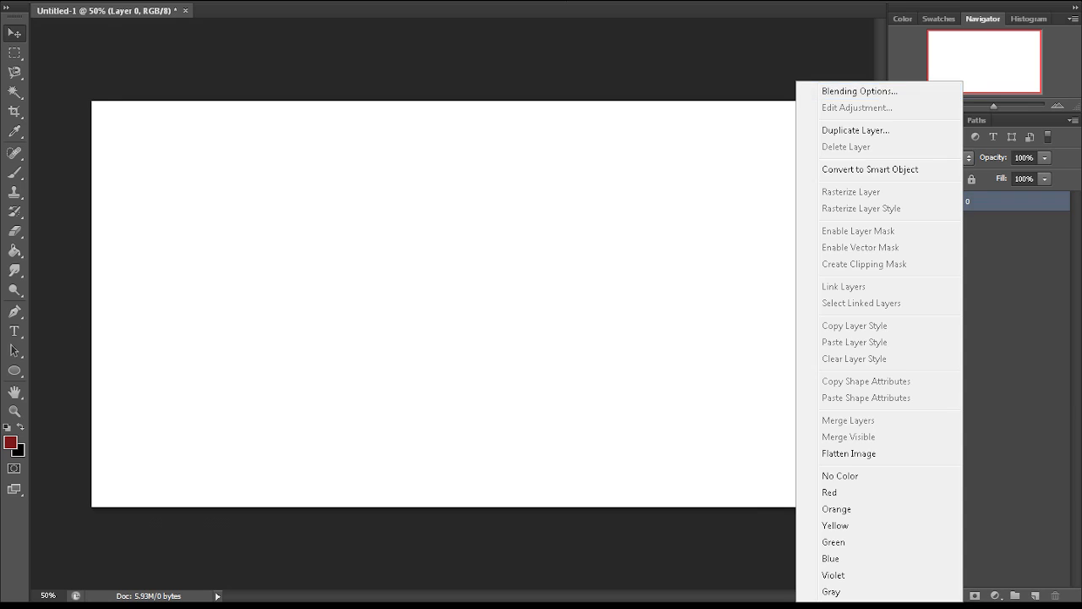
{"action": "left_click", "coordinate": [860, 90]}
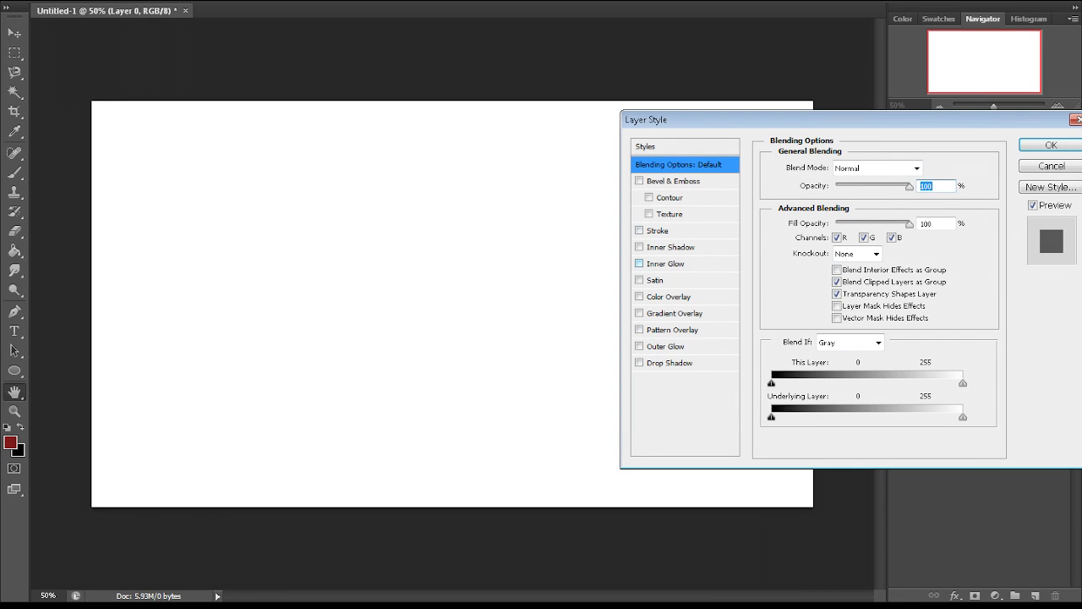
{"action": "left_click", "coordinate": [640, 247]}
{"action": "left_click", "coordinate": [639, 247]}
{"action": "left_click", "coordinate": [639, 247]}
{"action": "left_click", "coordinate": [671, 247]}
{"action": "left_click_drag", "start_coordinate": [829, 233], "coordinate": [870, 266]}
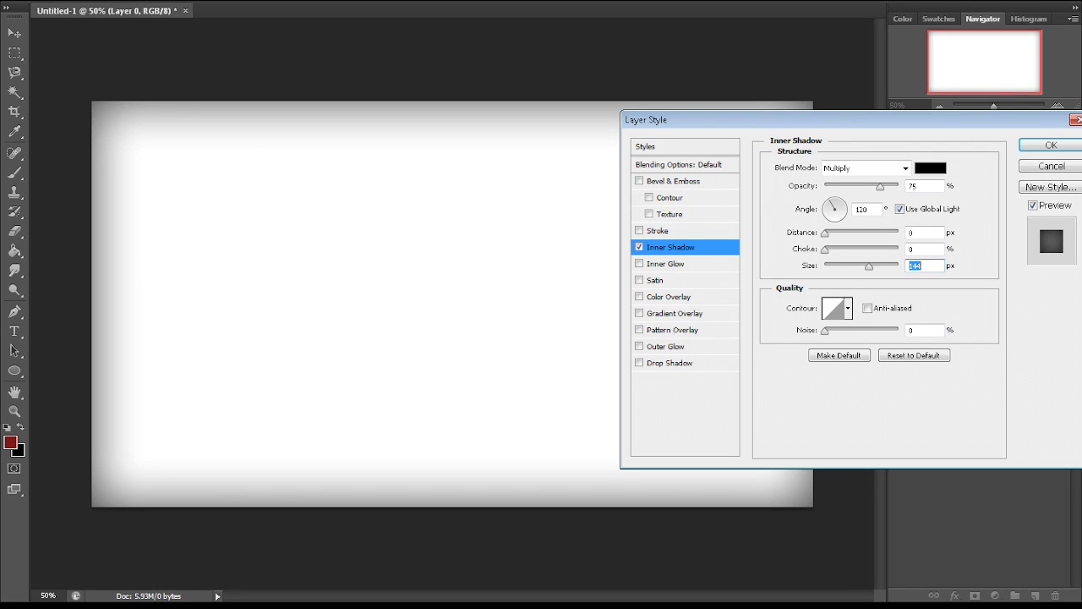
{"action": "left_click", "coordinate": [640, 247]}
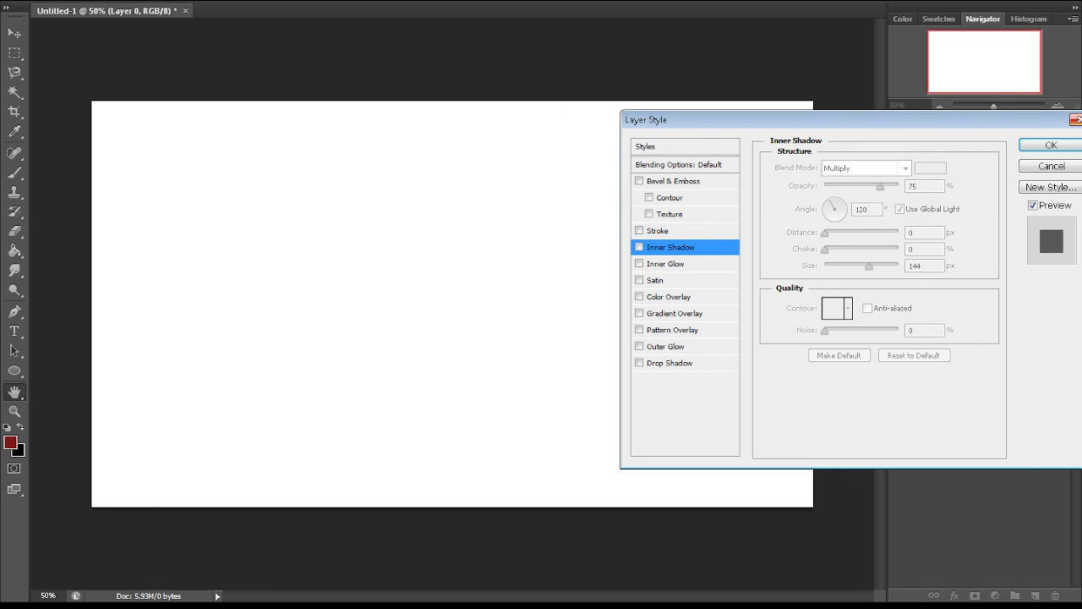
{"action": "left_click", "coordinate": [1051, 146]}
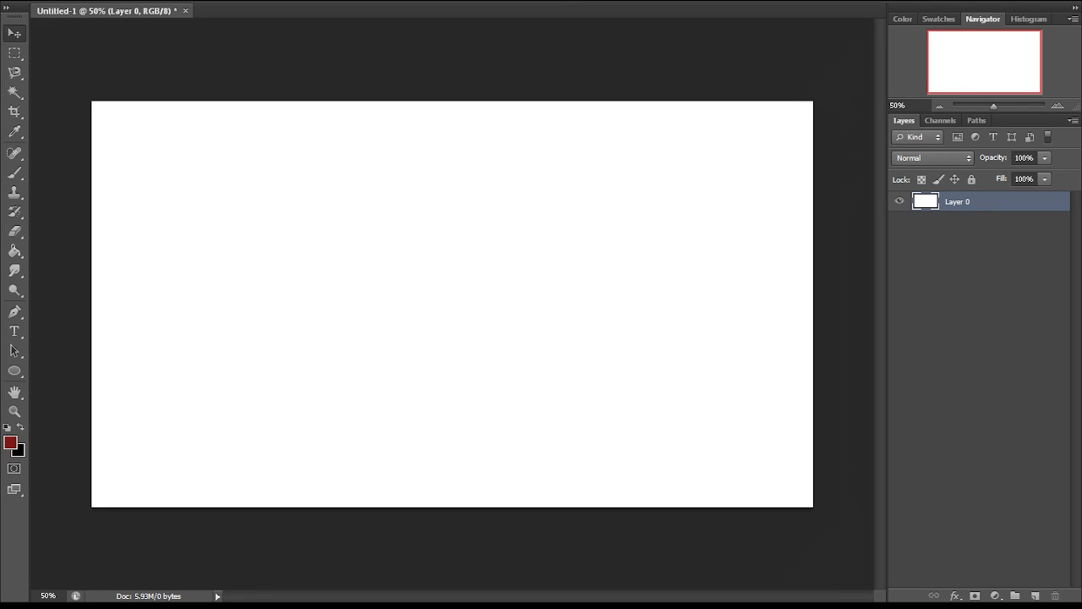
- Fill Layer 0 with the dark red foreground color
{"action": "key", "text": "alt+BackSpace"}
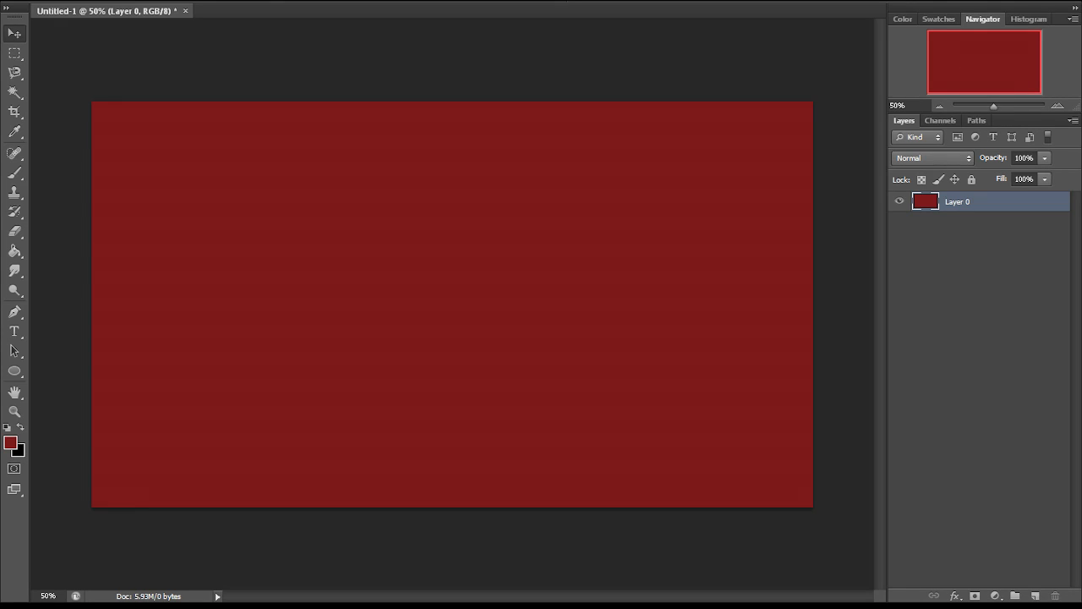
- Check the font names noted in Notepad, and add the horizontal text MARCDTWO in the upper middle of the canvas
{"action": "key", "text": "t"}
{"action": "right_click", "coordinate": [14, 332]}
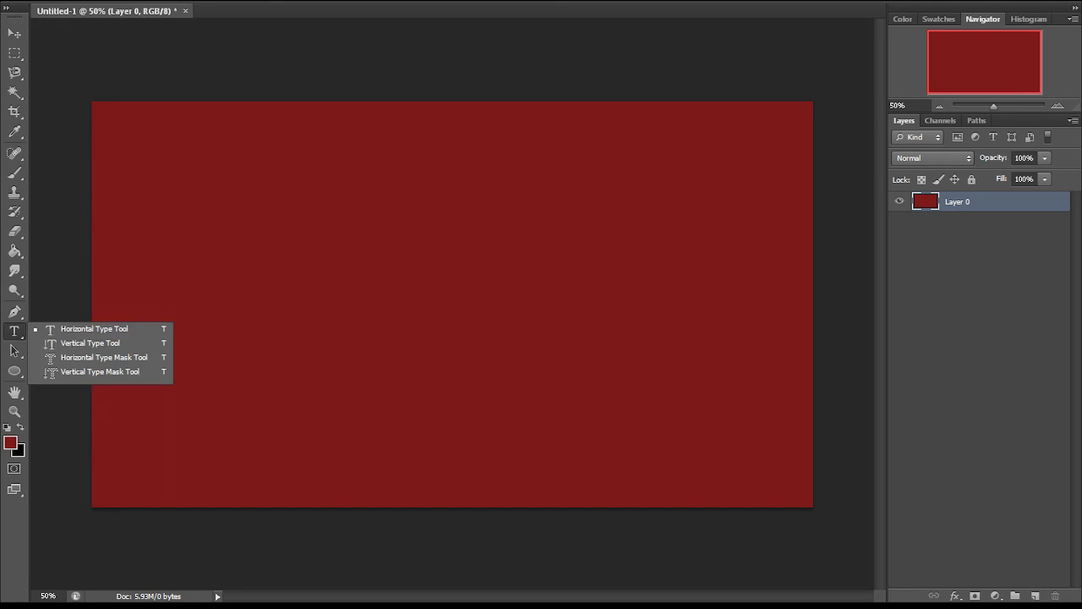
{"action": "left_click", "coordinate": [94, 329]}
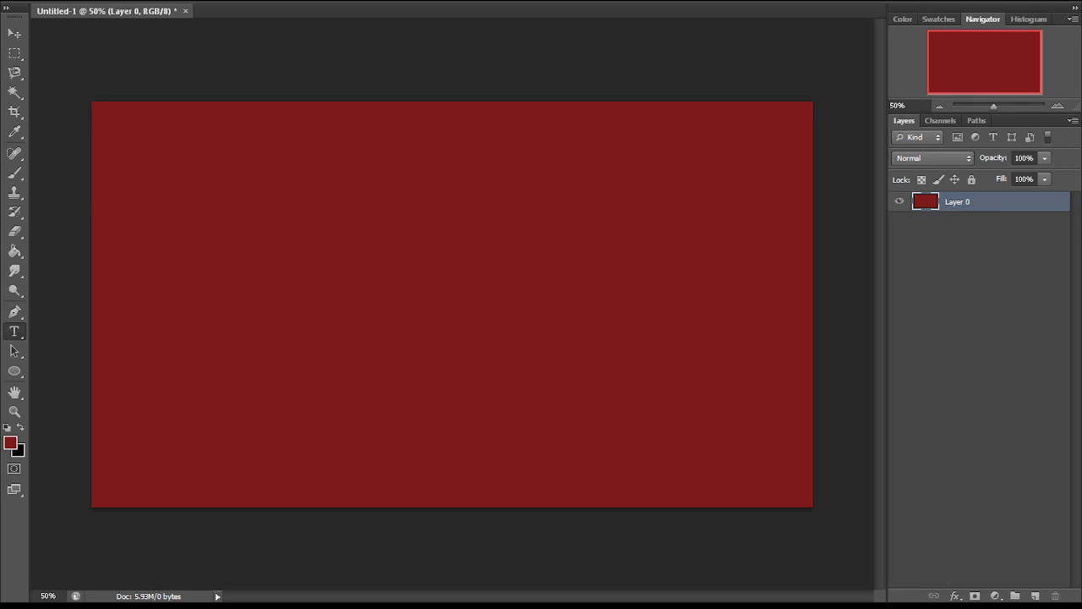
{"action": "key", "text": "alt+Tab"}
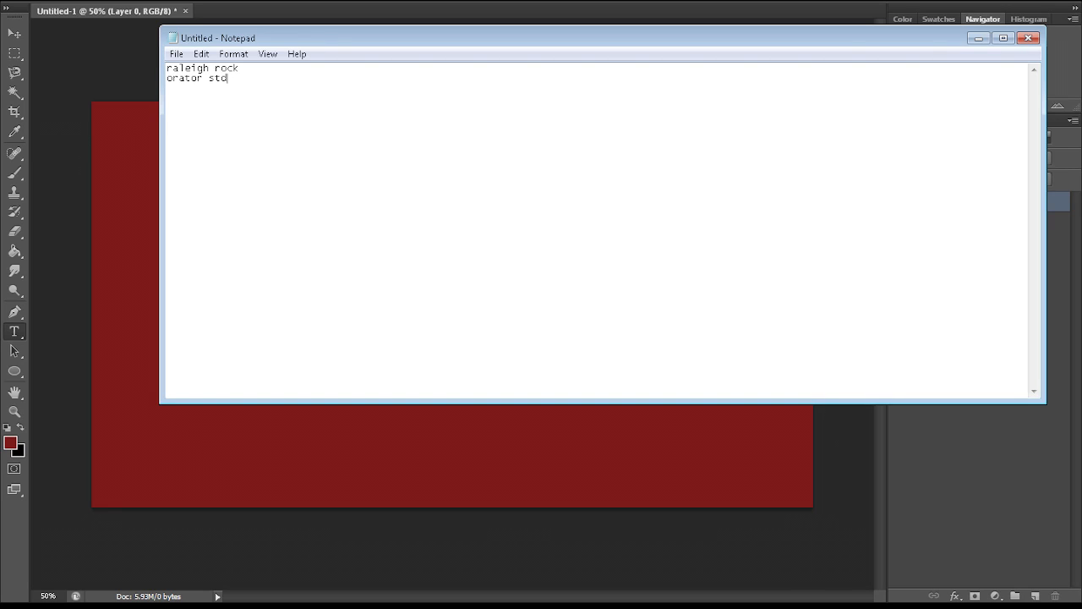
{"action": "key", "text": "alt+Tab"}
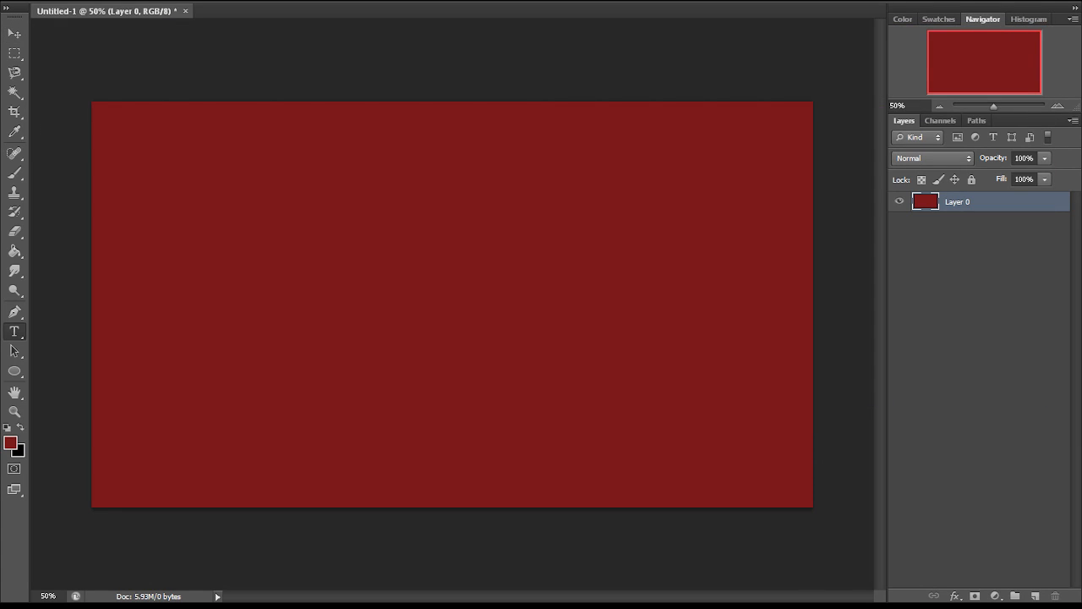
{"action": "left_click", "coordinate": [430, 242]}
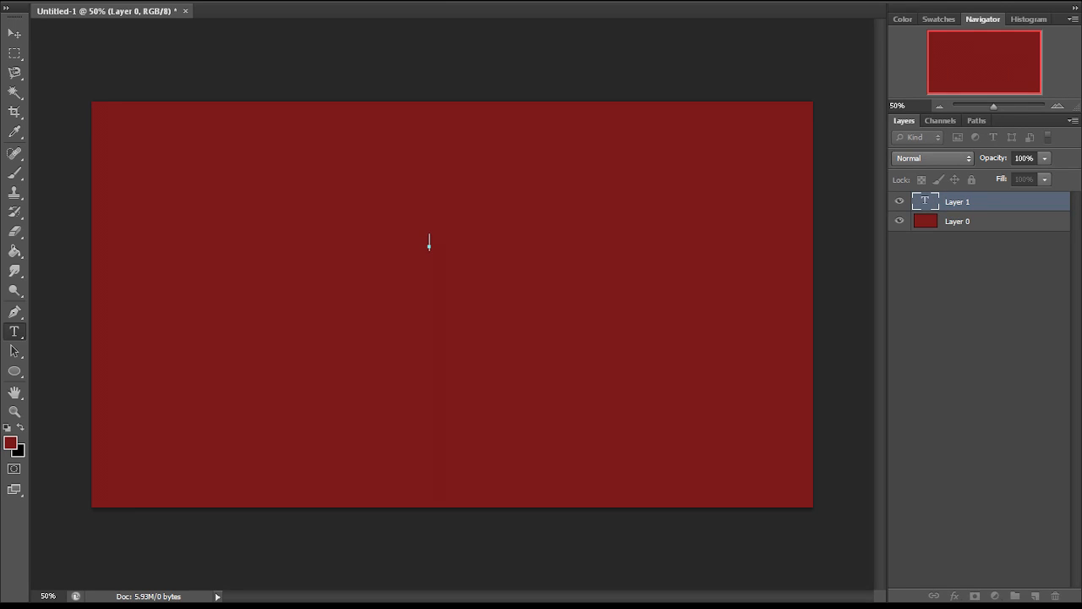
{"action": "type", "text": "TEXT HERE"}
- Set the color of the whole MARCDTWO text to near-black, #0f0f0f
{"action": "key", "text": "ctrl+a"}
{"action": "key", "text": "ctrl+t"}
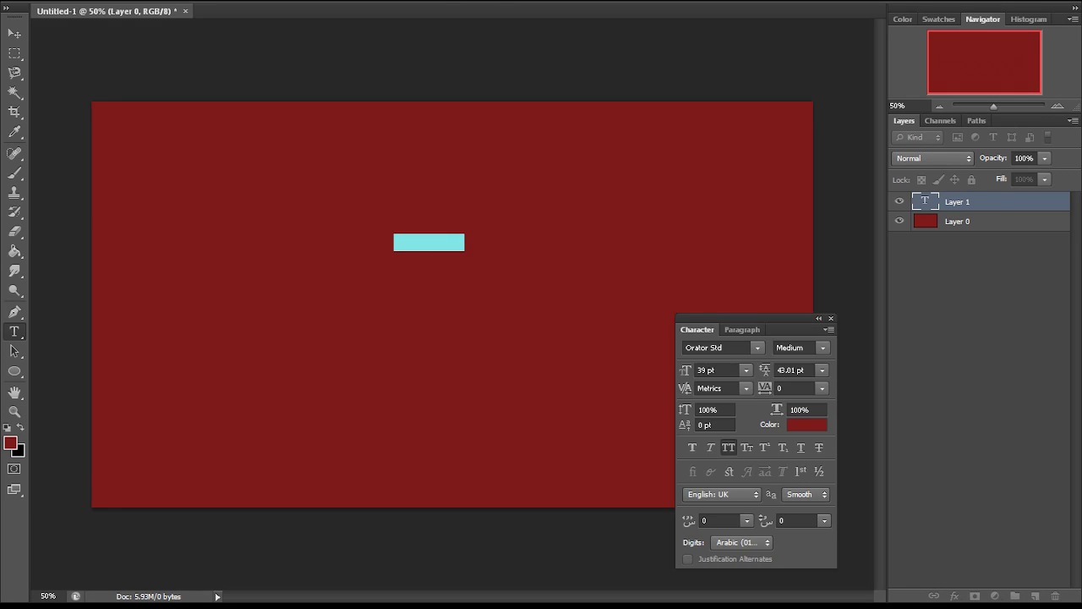
{"action": "left_click", "coordinate": [807, 424]}
{"action": "left_click_drag", "start_coordinate": [719, 357], "coordinate": [683, 389]}
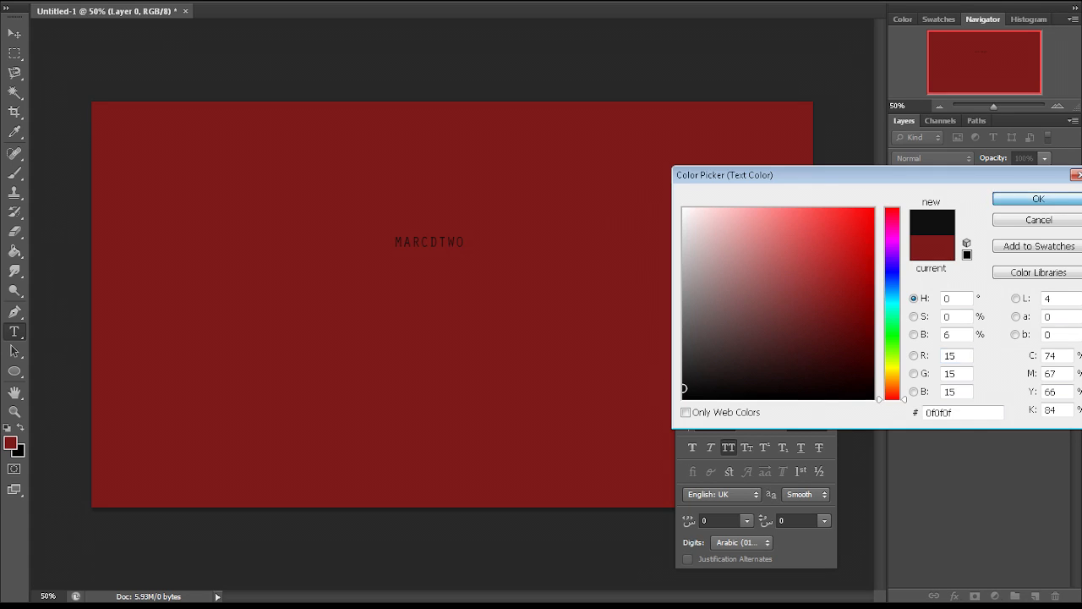
{"action": "left_click", "coordinate": [1039, 198]}
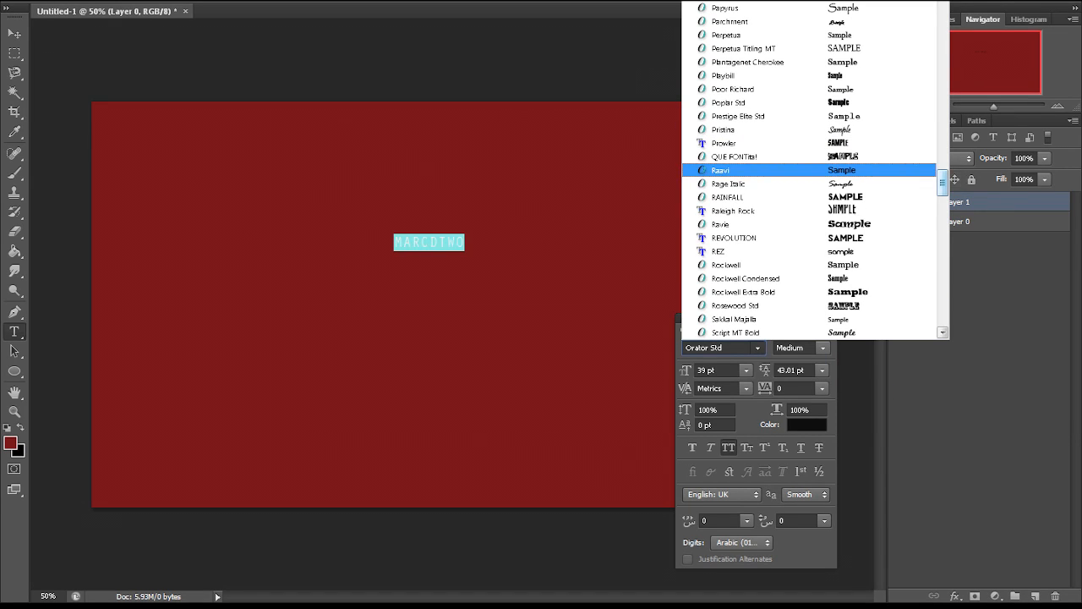
- Change the MARCDTWO text's font to Raleigh Rock and its size to 153 pt
{"action": "scroll", "coordinate": [815, 169], "scroll_direction": "up", "scroll_amount": 2}
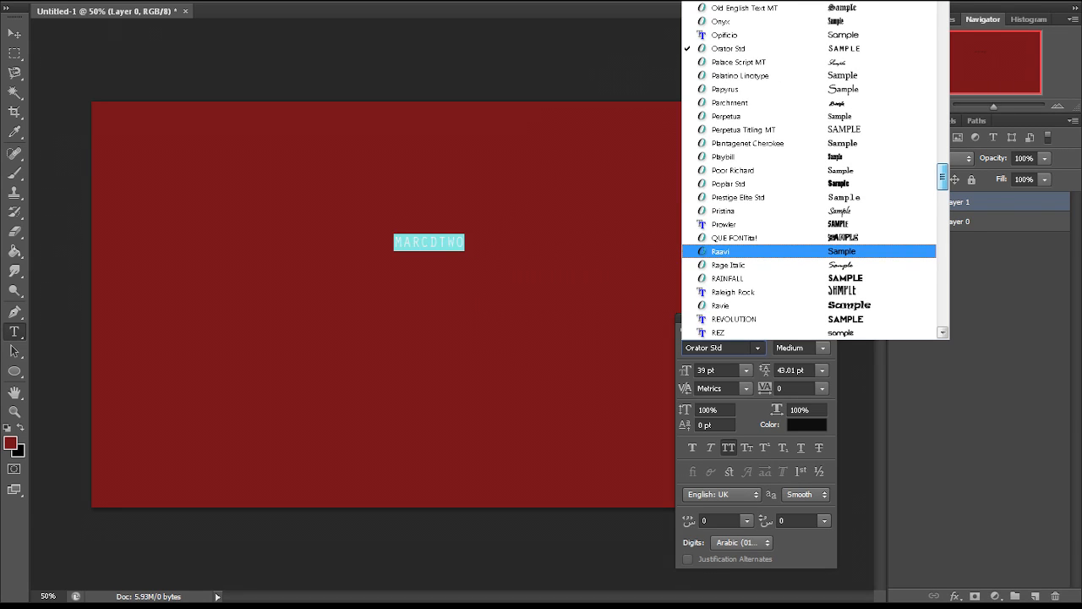
{"action": "scroll", "coordinate": [816, 170], "scroll_direction": "down", "scroll_amount": 4}
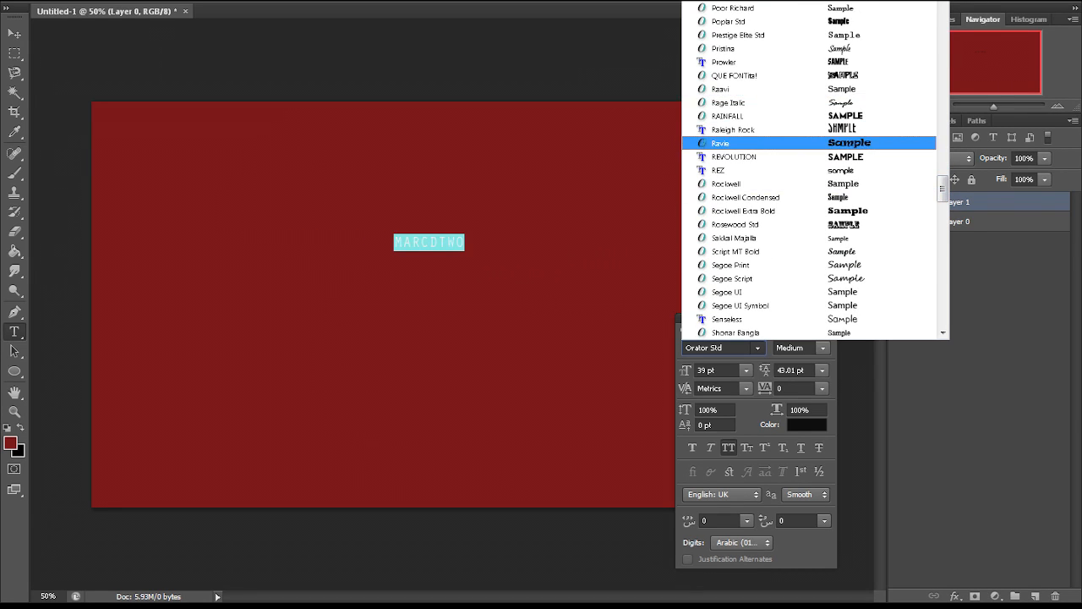
{"action": "left_click", "coordinate": [733, 129]}
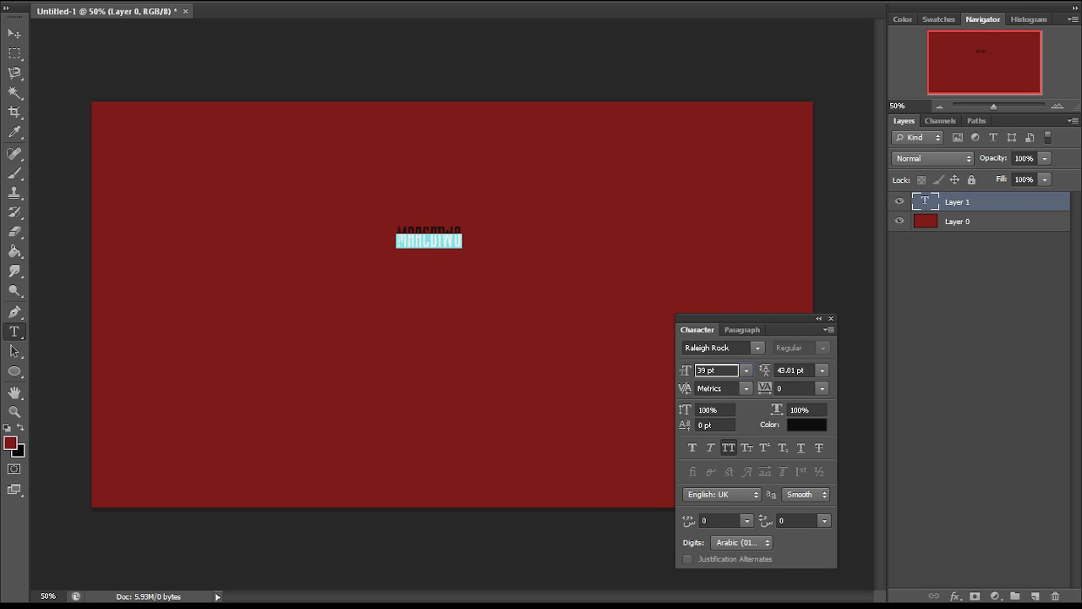
{"action": "left_click_drag", "start_coordinate": [686, 371], "coordinate": [771, 370]}
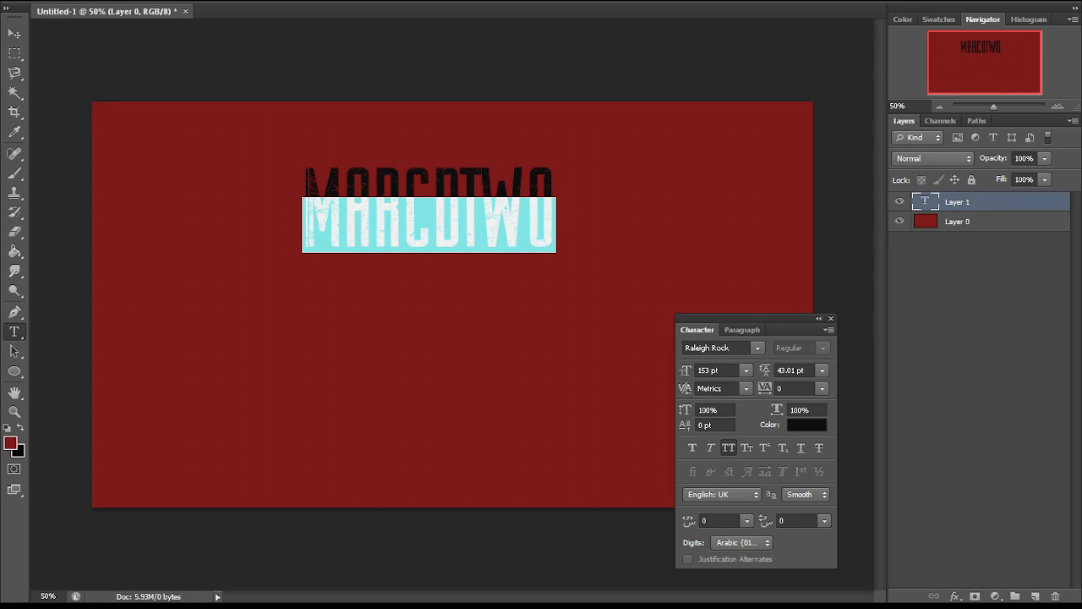
- Move the MARCDTWO text to the horizontal center of the canvas, just below its upper edge
{"action": "left_click", "coordinate": [14, 33]}
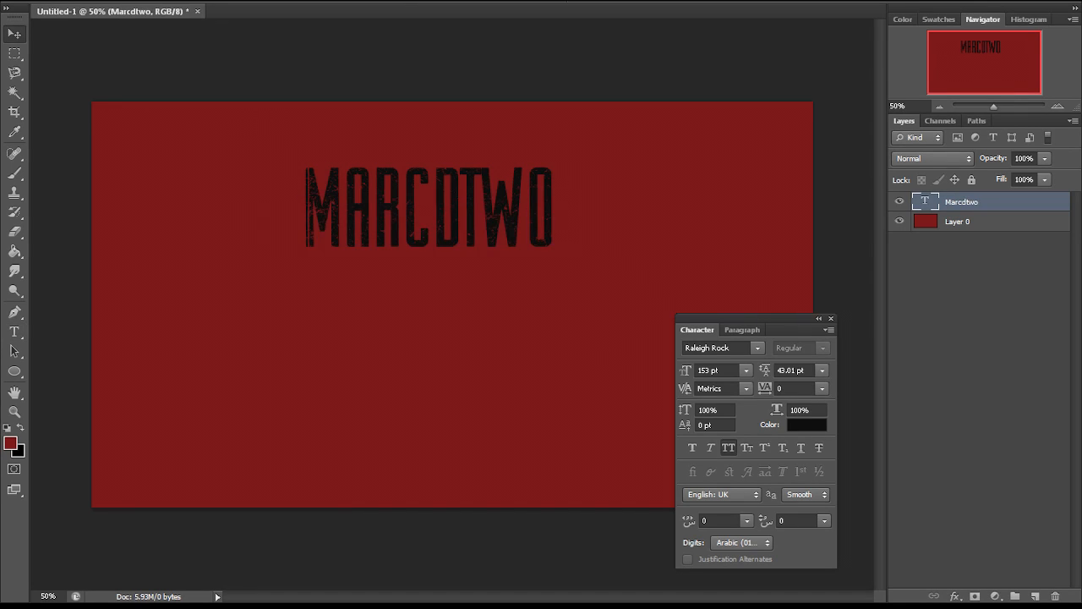
{"action": "left_click_drag", "start_coordinate": [472, 167], "coordinate": [496, 109]}
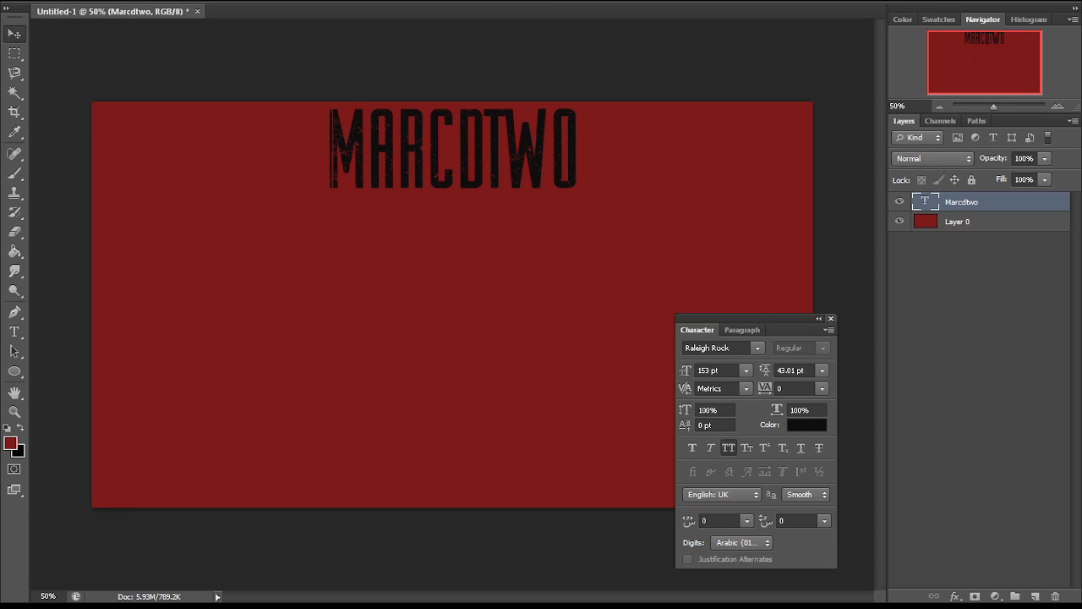
{"action": "left_click", "coordinate": [831, 318]}
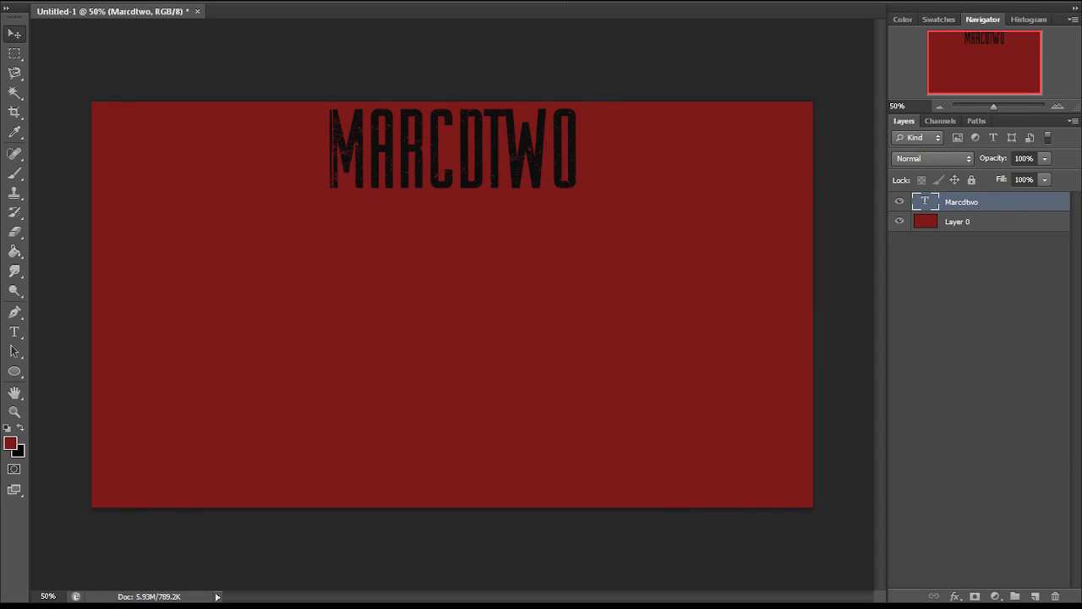
{"action": "key", "text": "Up"}
{"action": "key", "text": "Up"}
{"action": "key", "text": "Up"}
{"action": "key", "text": "Right"}
{"action": "key", "text": "Left"}
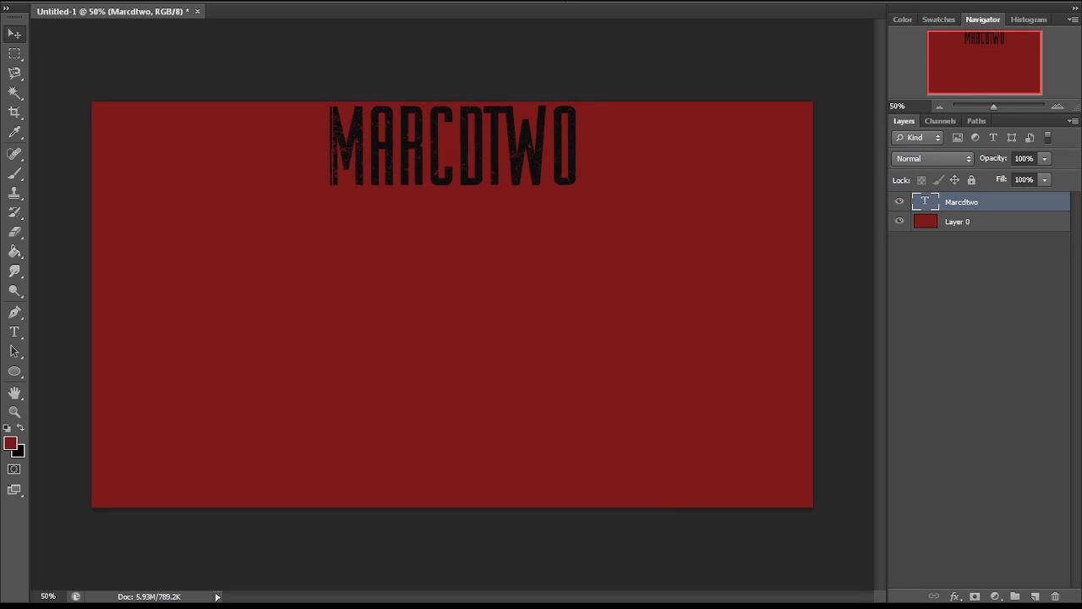
{"action": "key", "text": "Up"}
- Add a new horizontal text line reading CHECK OUT OUR PREVIOUS VIDEOS below the MARCDTWO title
{"action": "left_click", "coordinate": [15, 331]}
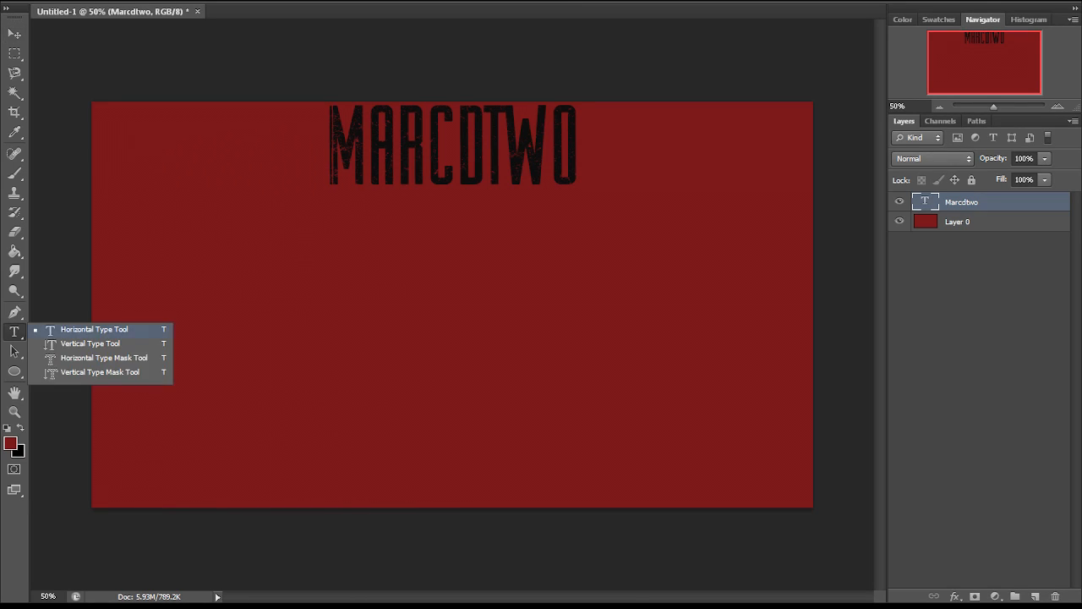
{"action": "left_click", "coordinate": [94, 330]}
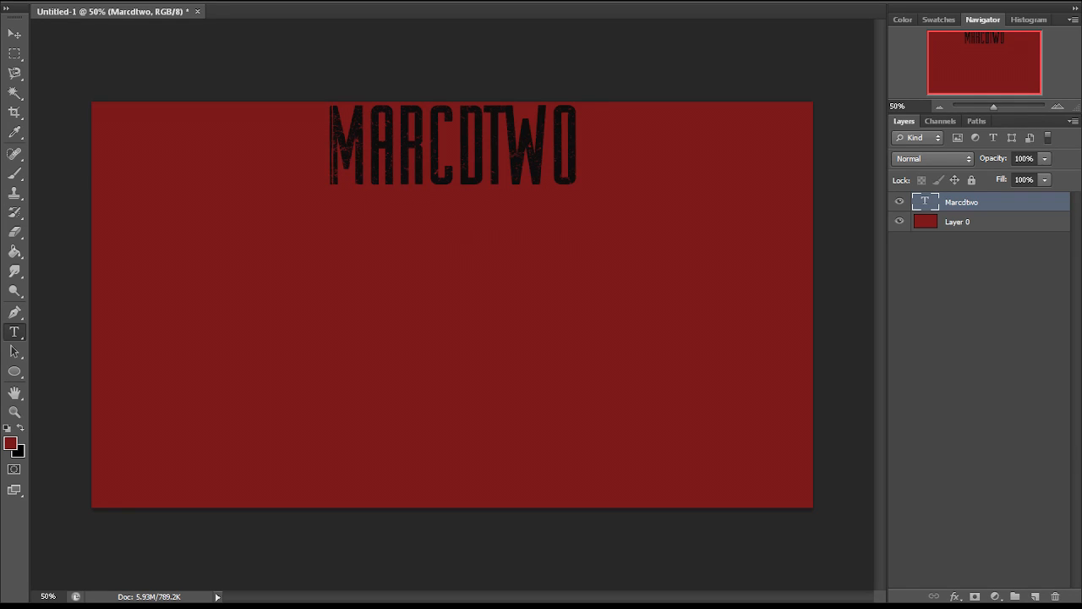
{"action": "left_click", "coordinate": [276, 248]}
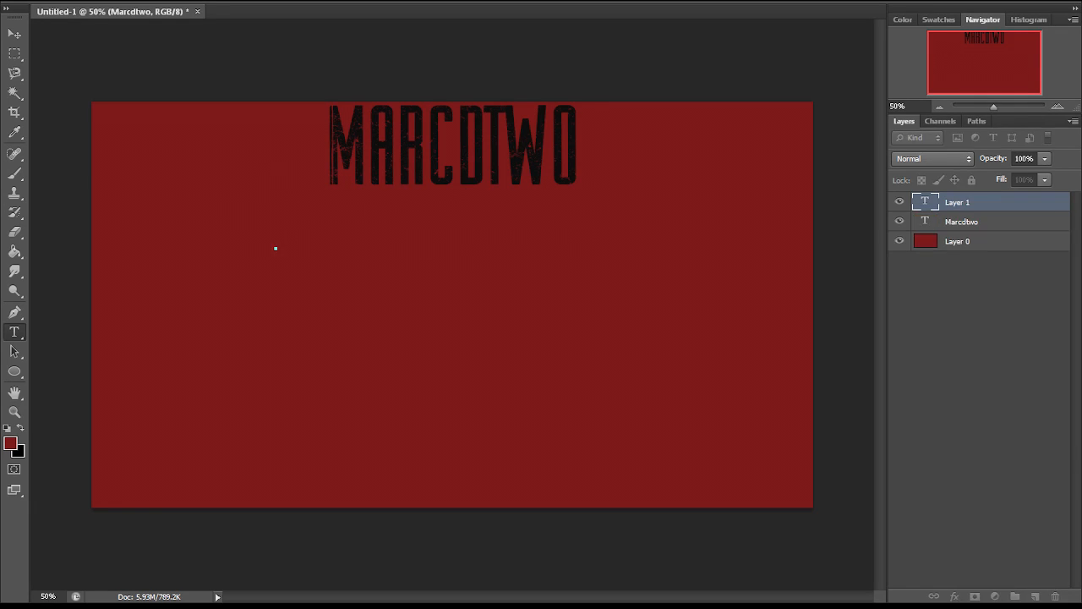
{"action": "type", "text": "CHECK OUT OUT"}
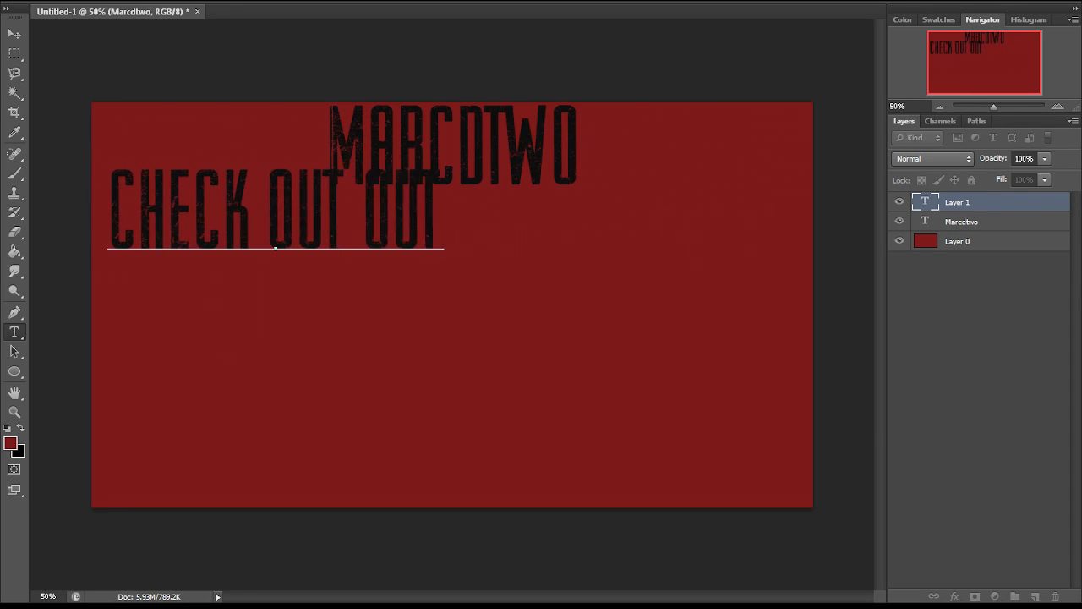
{"action": "key", "text": "BackSpace"}
{"action": "type", "text": "R PREVIOUS"}
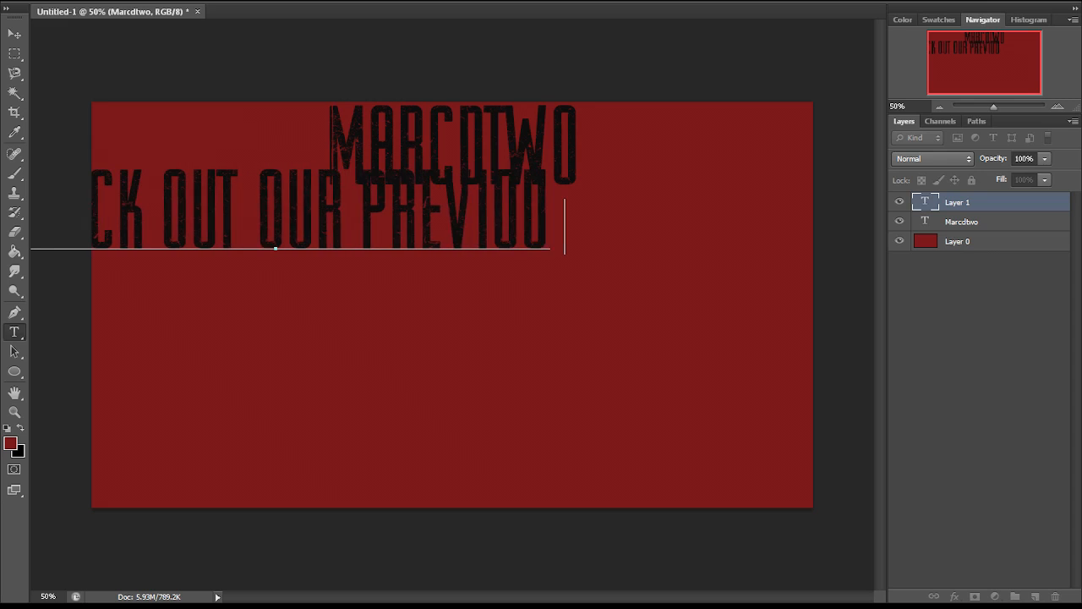
{"action": "type", "text": " VIDEOS"}
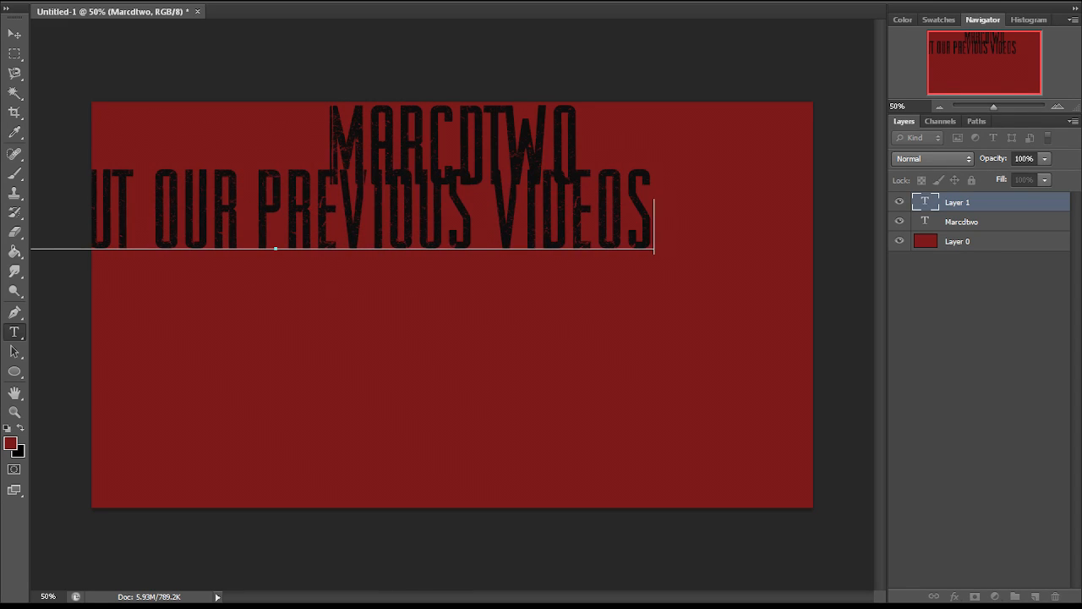
- Change the whole CHECK OUT OUR PREVIOUS VIDEOS line to the Orator Std font at 46 pt
{"action": "key", "text": "ctrl+a"}
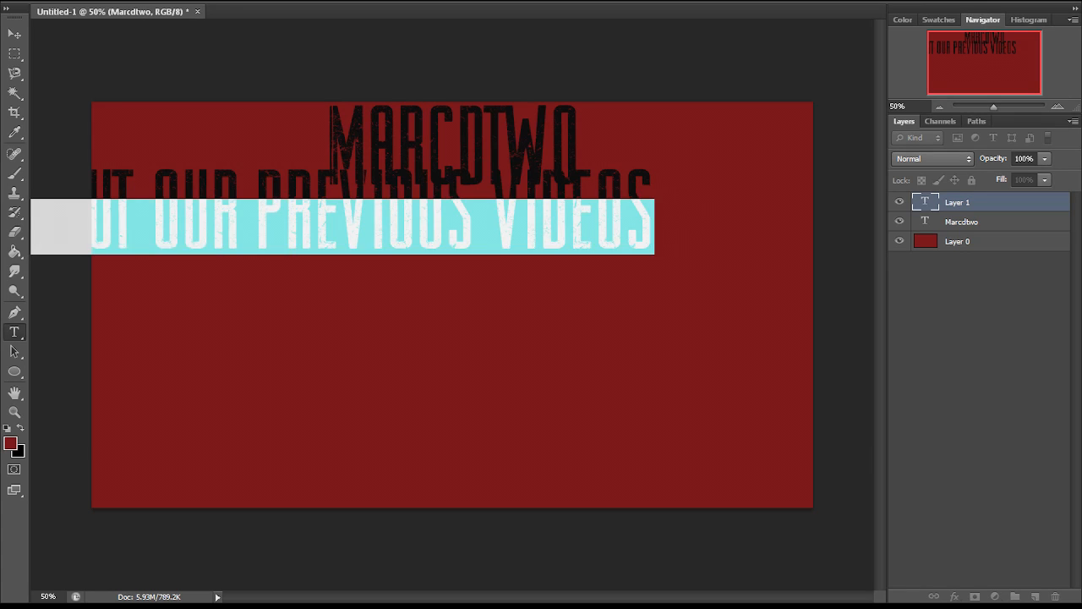
{"action": "left_click_drag", "start_coordinate": [456, 338], "coordinate": [660, 412]}
{"action": "left_click_drag", "start_coordinate": [858, 301], "coordinate": [101, 301]}
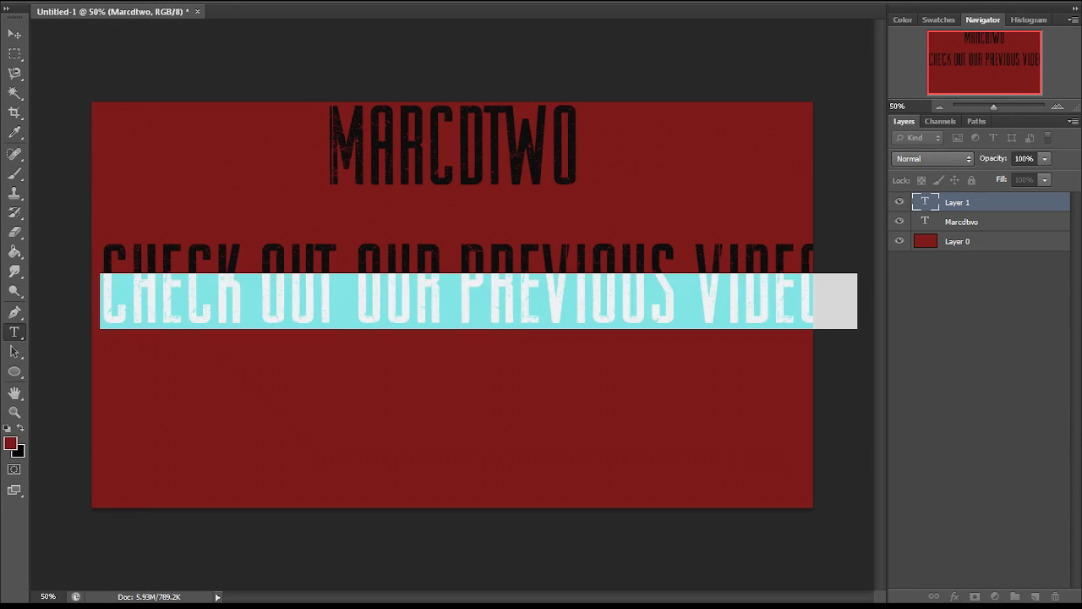
{"action": "key", "text": "ctrl+t"}
{"action": "left_click", "coordinate": [687, 370]}
{"action": "left_click", "coordinate": [707, 349]}
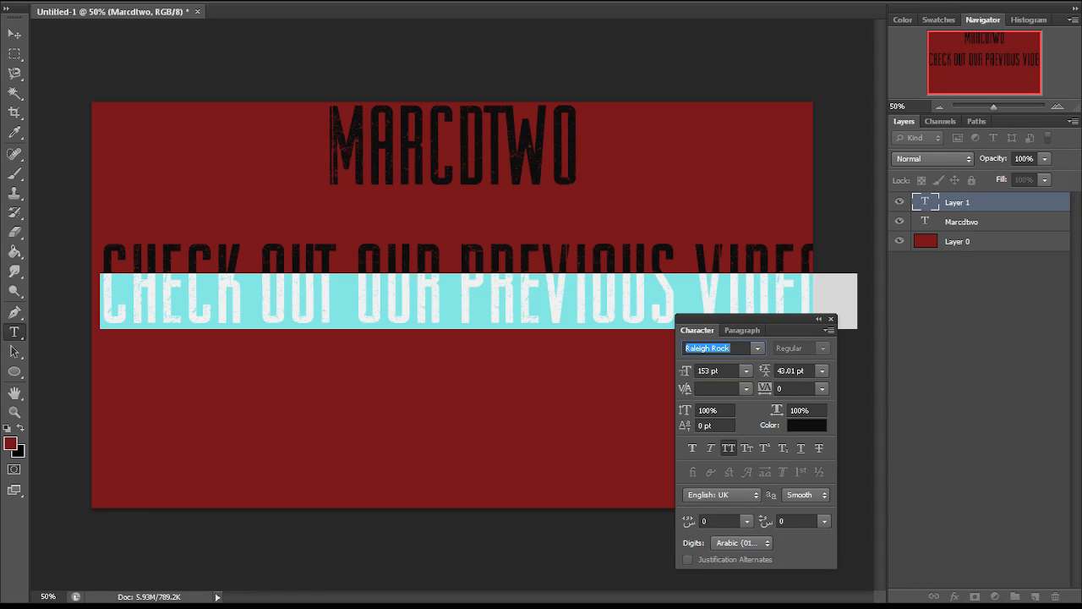
{"action": "type", "text": "Orator Std"}
{"action": "key", "text": "Return"}
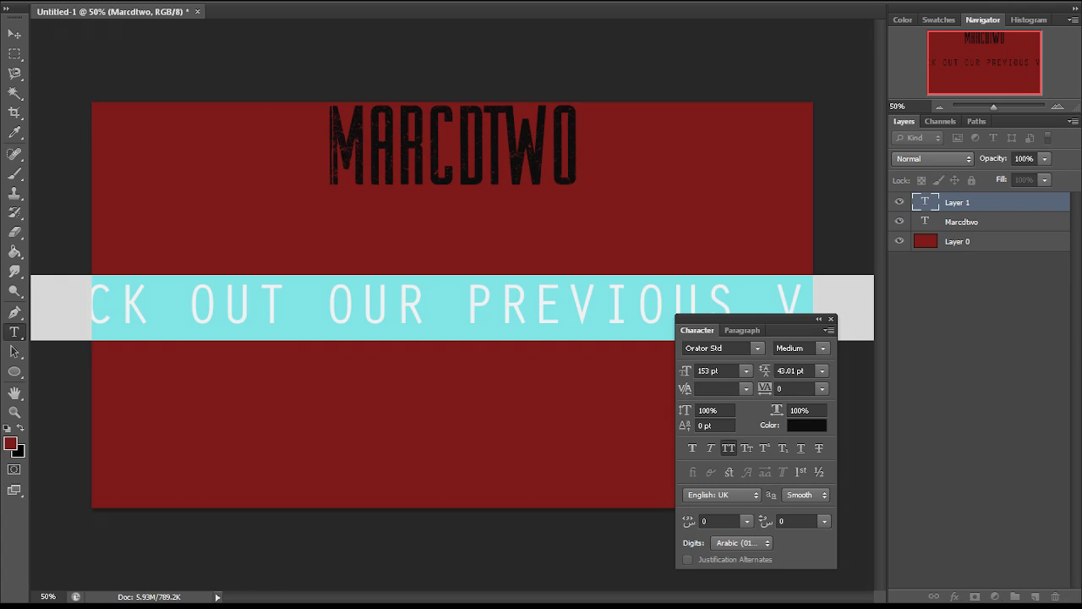
{"action": "left_click", "coordinate": [700, 370]}
{"action": "scroll", "coordinate": [699, 371], "scroll_direction": "down", "scroll_amount": 20}
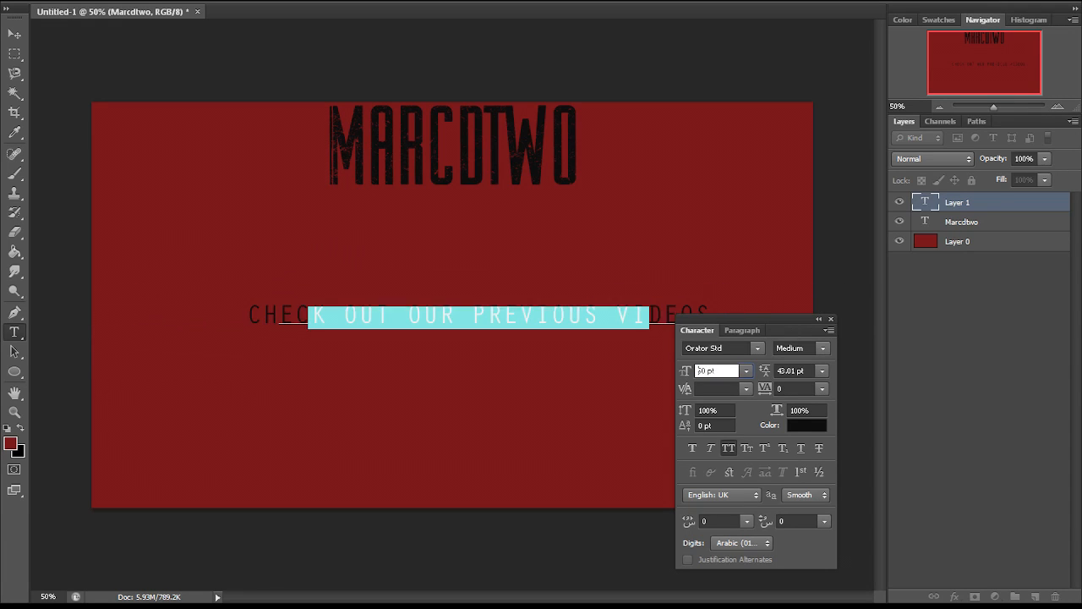
{"action": "scroll", "coordinate": [698, 371], "scroll_direction": "down", "scroll_amount": 11}
{"action": "scroll", "coordinate": [699, 371], "scroll_direction": "up", "scroll_amount": 7}
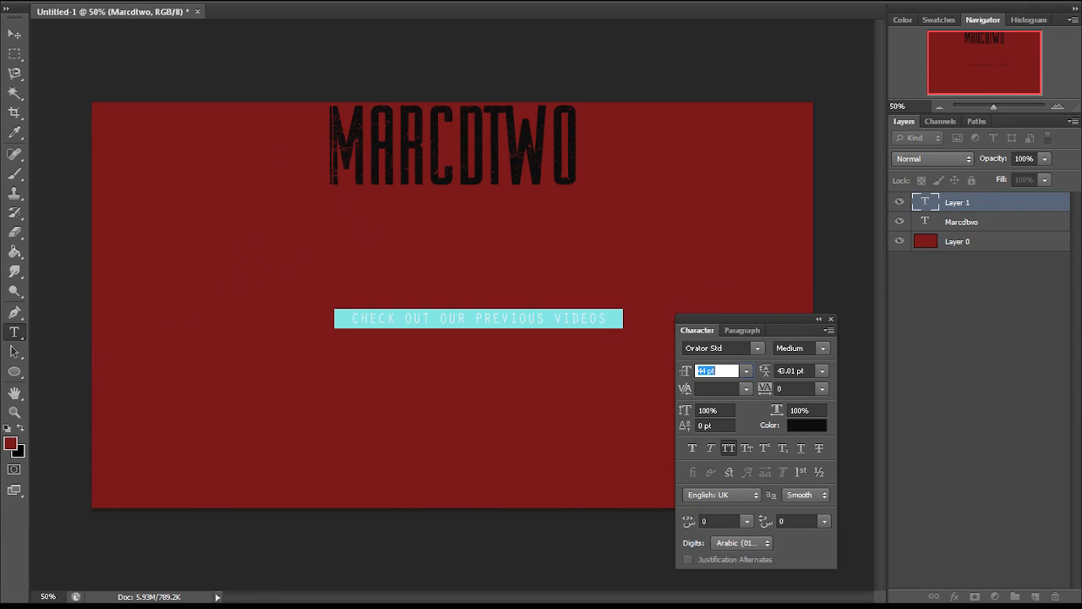
- Move the tagline up directly beneath the MARCDTWO title and close the character settings
{"action": "left_click", "coordinate": [14, 34]}
{"action": "left_click_drag", "start_coordinate": [508, 264], "coordinate": [492, 148]}
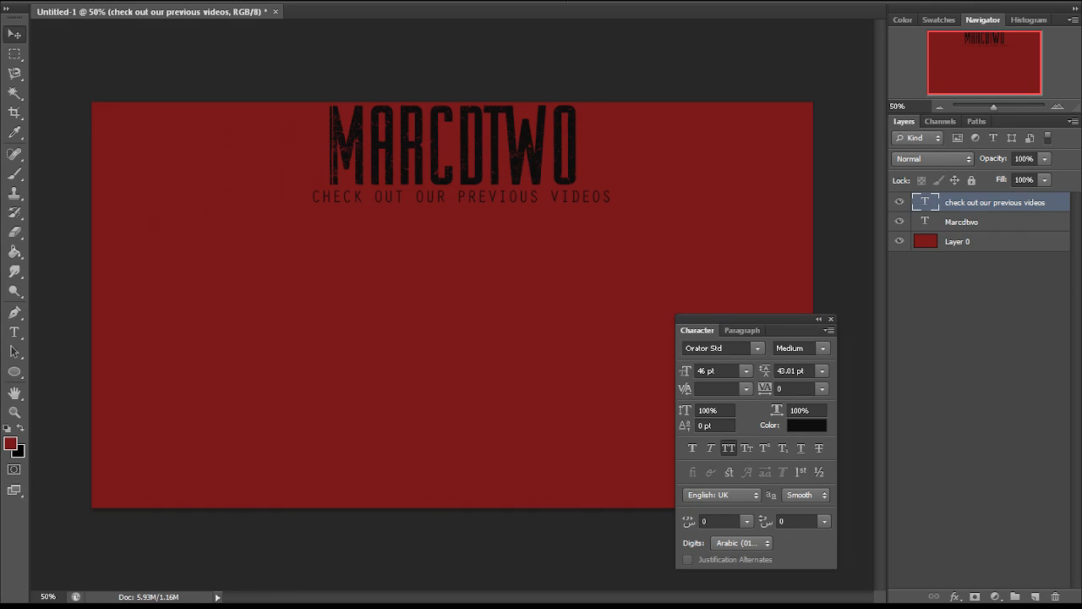
{"action": "left_click", "coordinate": [831, 319]}
- Replace the word OUR in the tagline with MY, making it CHECK OUT MY PREVIOUS VIDEOS
{"action": "left_click", "coordinate": [14, 332]}
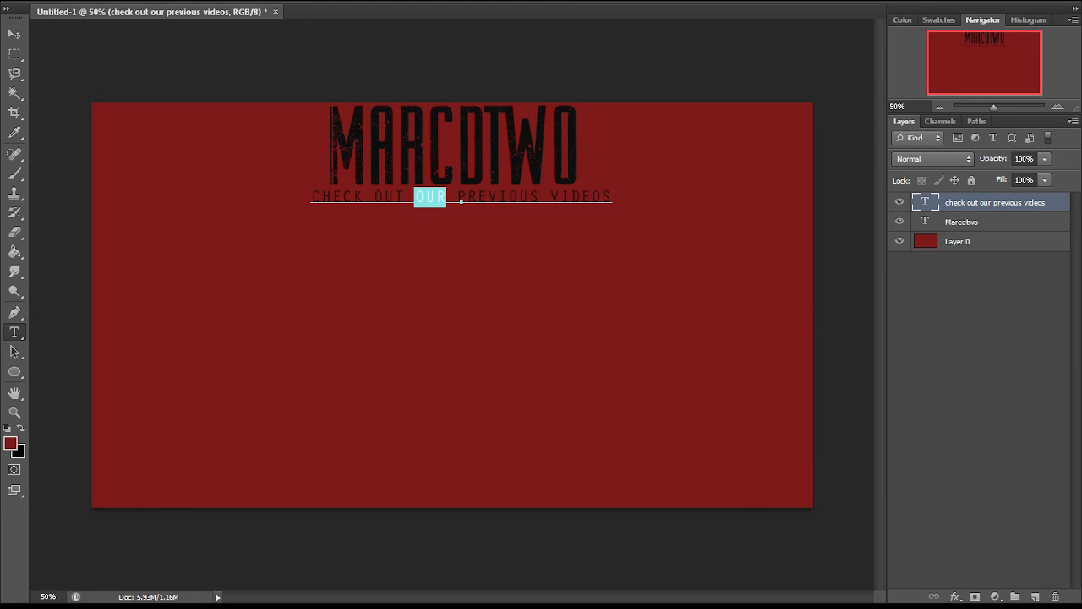
{"action": "left_click", "coordinate": [428, 195]}
{"action": "key", "text": "BackSpace"}
{"action": "key", "text": "BackSpace"}
{"action": "key", "text": "BackSpace"}
{"action": "type", "text": "my"}
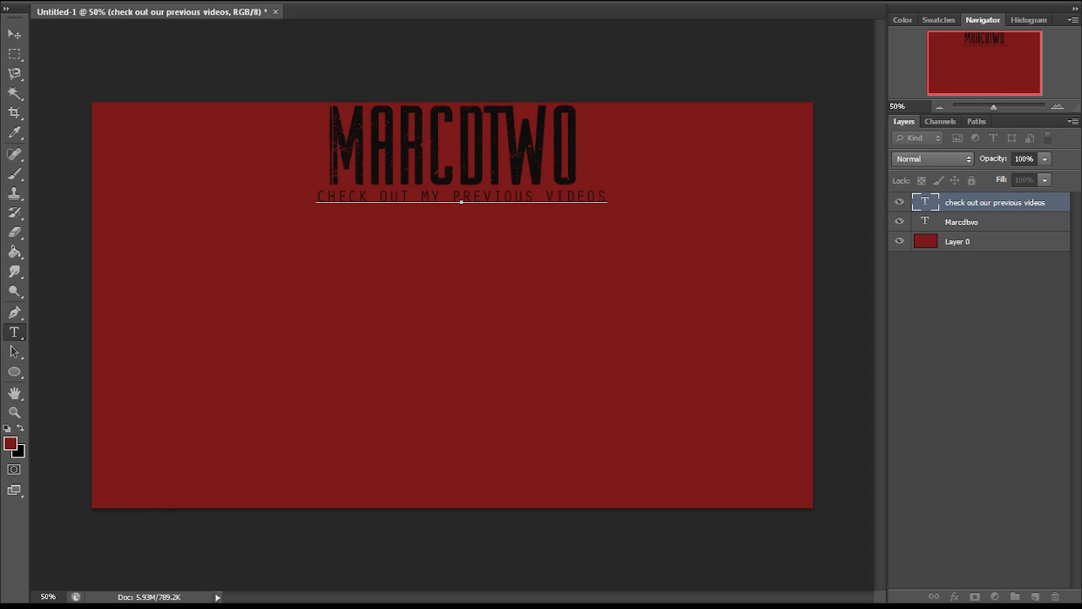
- Nudge the tagline a few pixels to the left to center it under MARCDTWO
{"action": "left_click", "coordinate": [14, 34]}
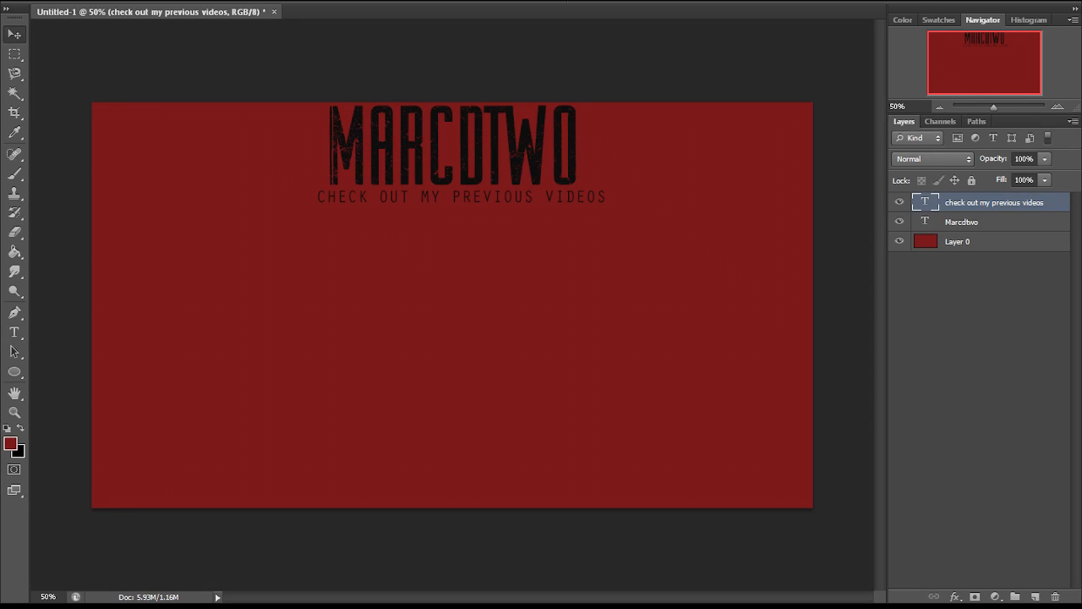
{"action": "key", "text": "Left"}
{"action": "key", "text": "Left"}
{"action": "key", "text": "Left"}
{"action": "key", "text": "Left"}
{"action": "key", "text": "Left"}
{"action": "key", "text": "Left"}
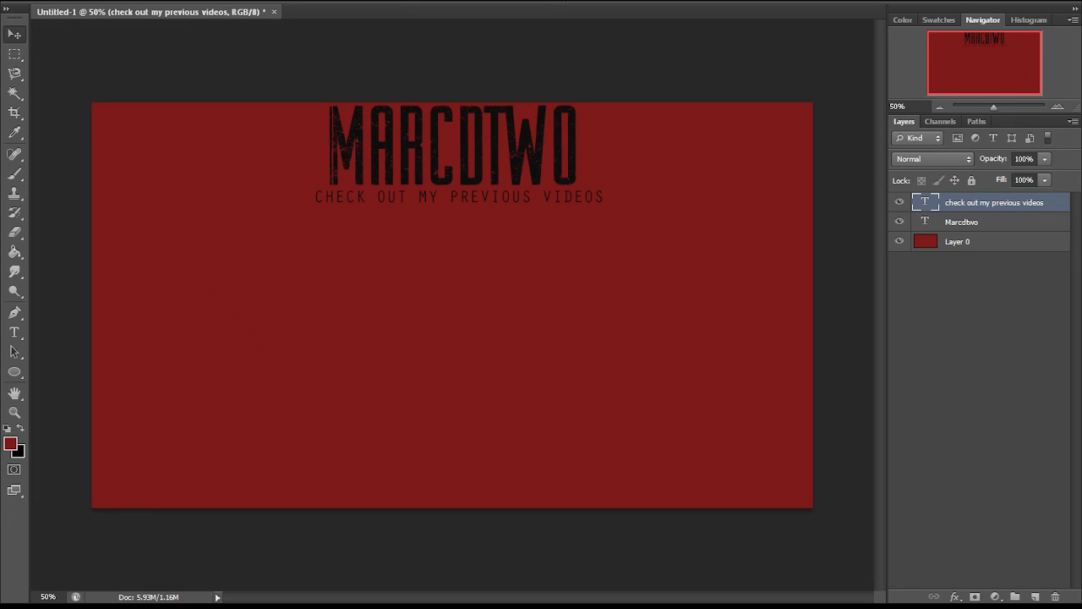
- Create a new empty layer directly above the red background layer and choose the Brush tool
{"action": "left_click", "coordinate": [961, 222]}
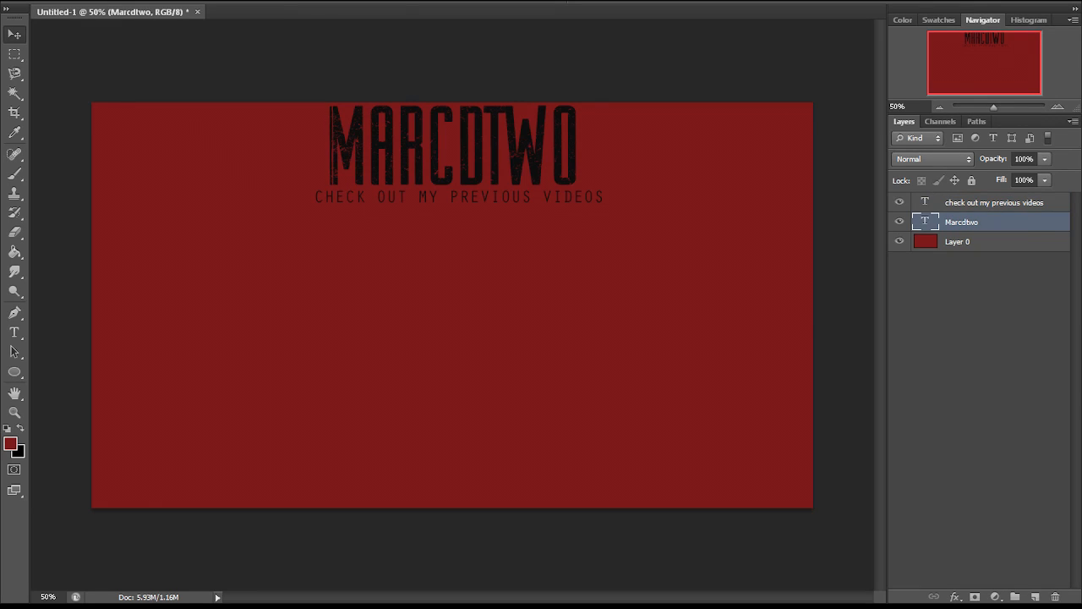
{"action": "left_click", "coordinate": [958, 242]}
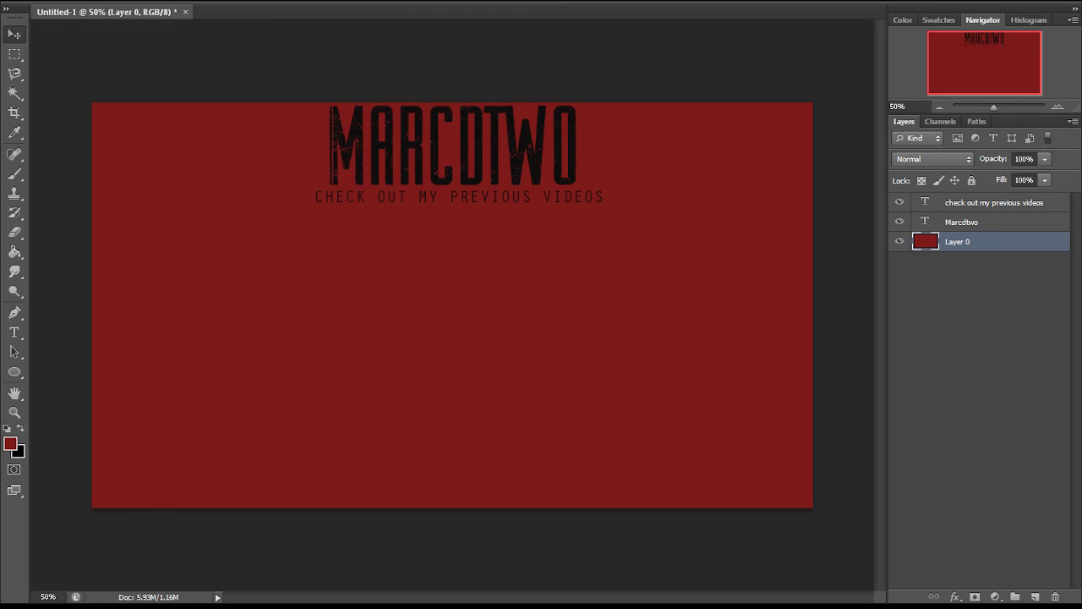
{"action": "left_click", "coordinate": [1035, 597]}
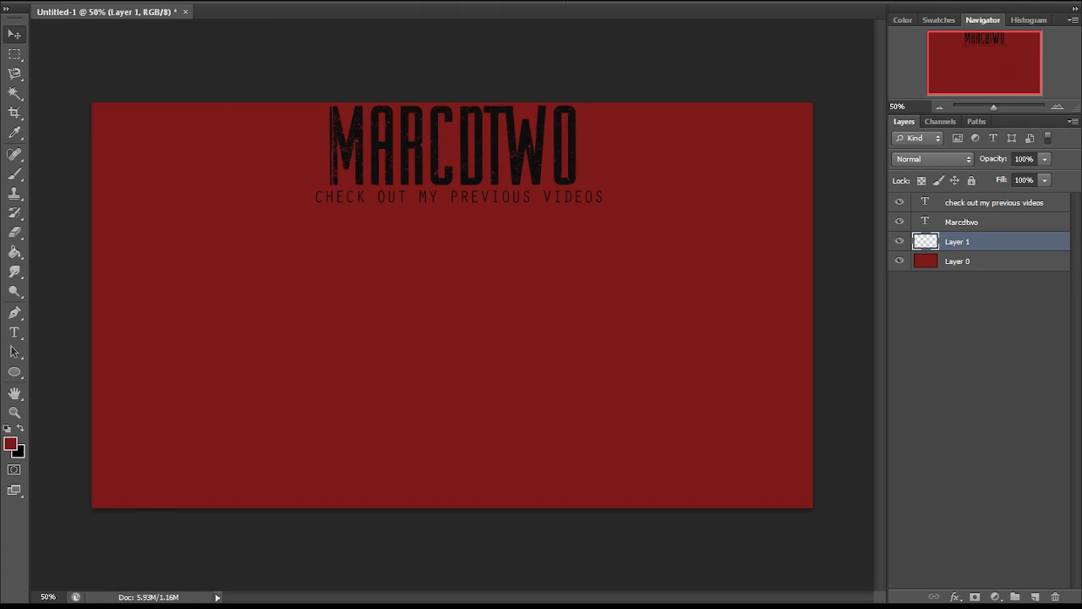
{"action": "left_click", "coordinate": [14, 174]}
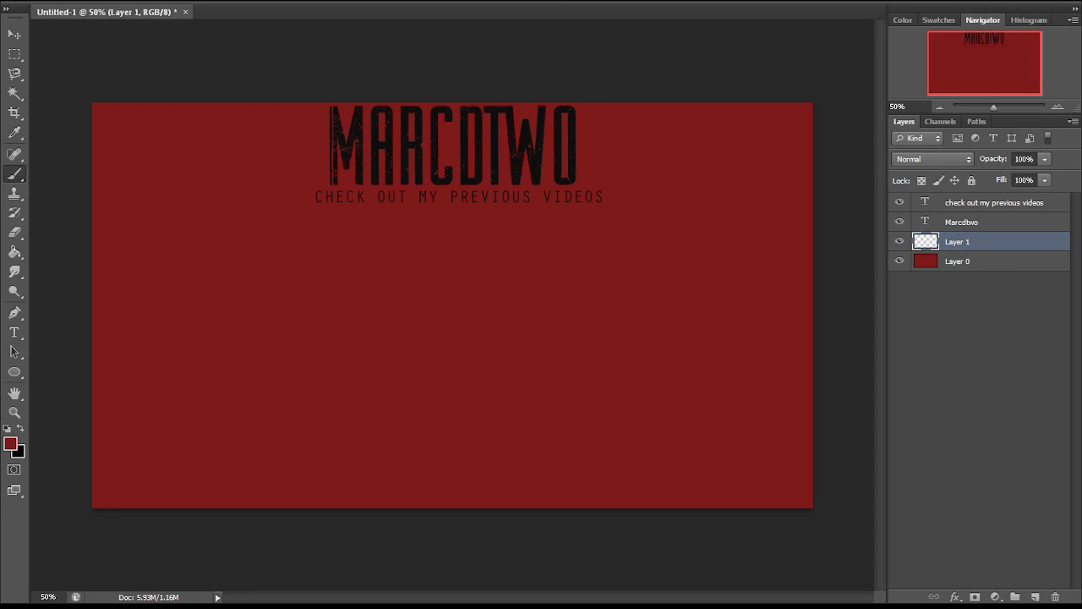
{"action": "key", "text": "ctrl+1"}
{"action": "scroll", "coordinate": [453, 338], "scroll_direction": "up", "scroll_amount": 3}
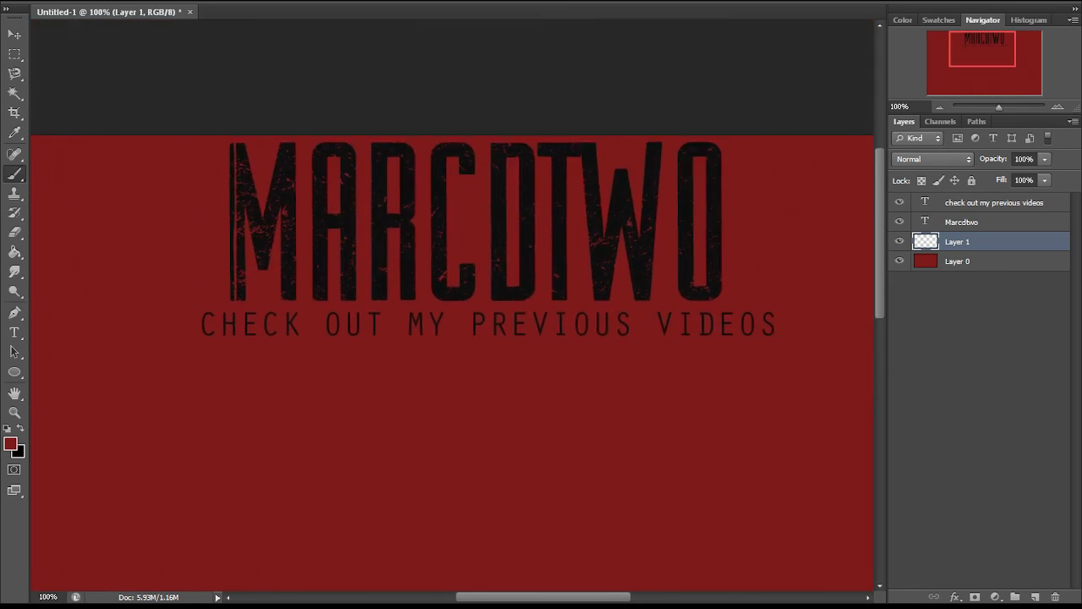
{"action": "left_click_drag", "start_coordinate": [496, 347], "coordinate": [453, 338]}
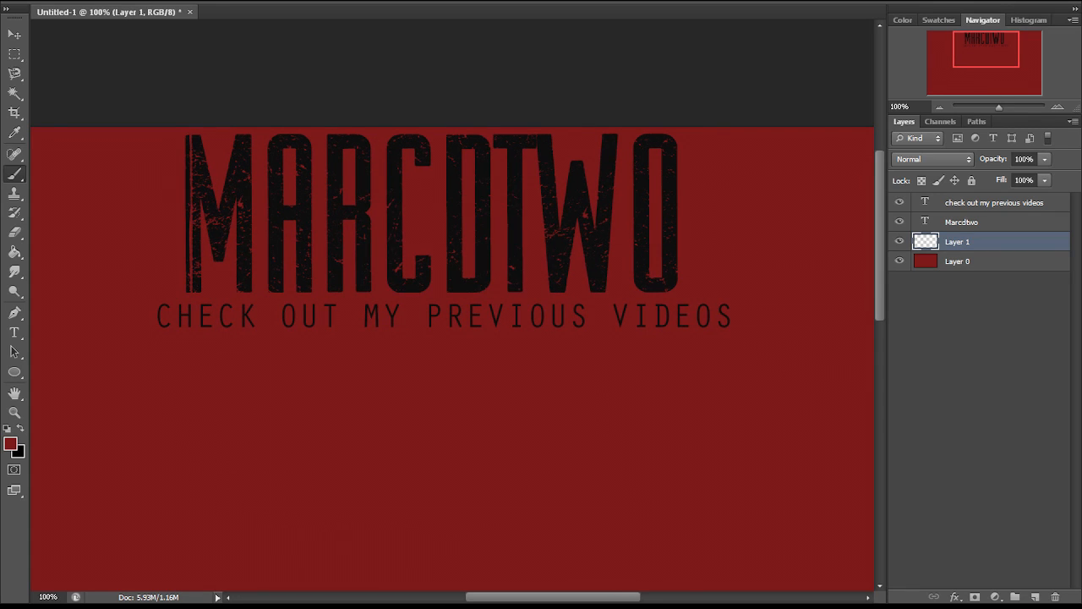
- Set black as the foreground color, try a dab of the 380 px grunge brush resized to 90 px beside the M, and undo the dab
{"action": "left_click", "coordinate": [52, 0]}
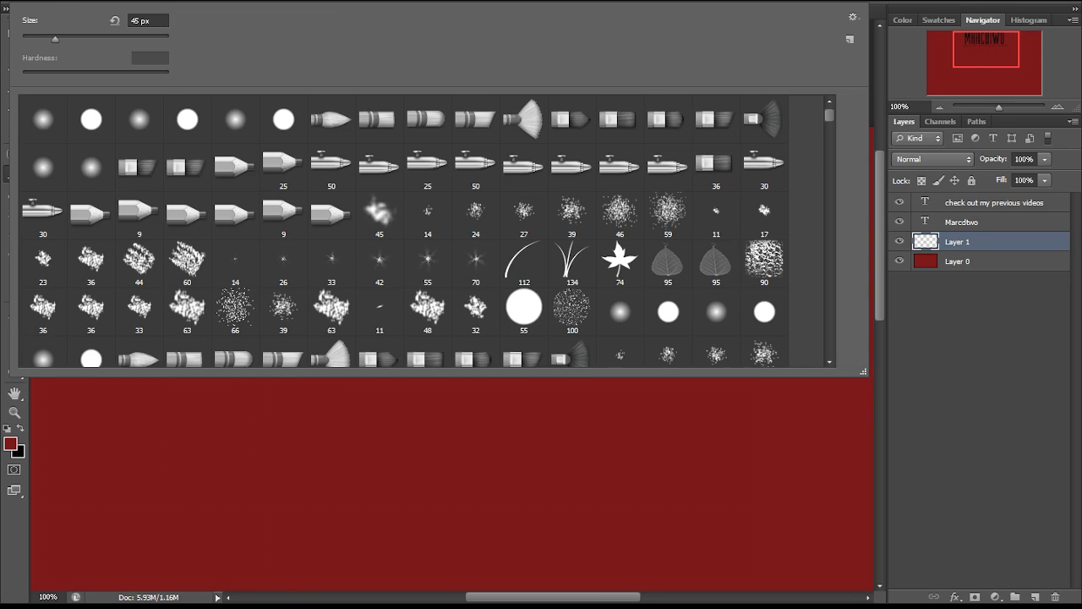
{"action": "left_click_drag", "start_coordinate": [829, 115], "coordinate": [829, 242]}
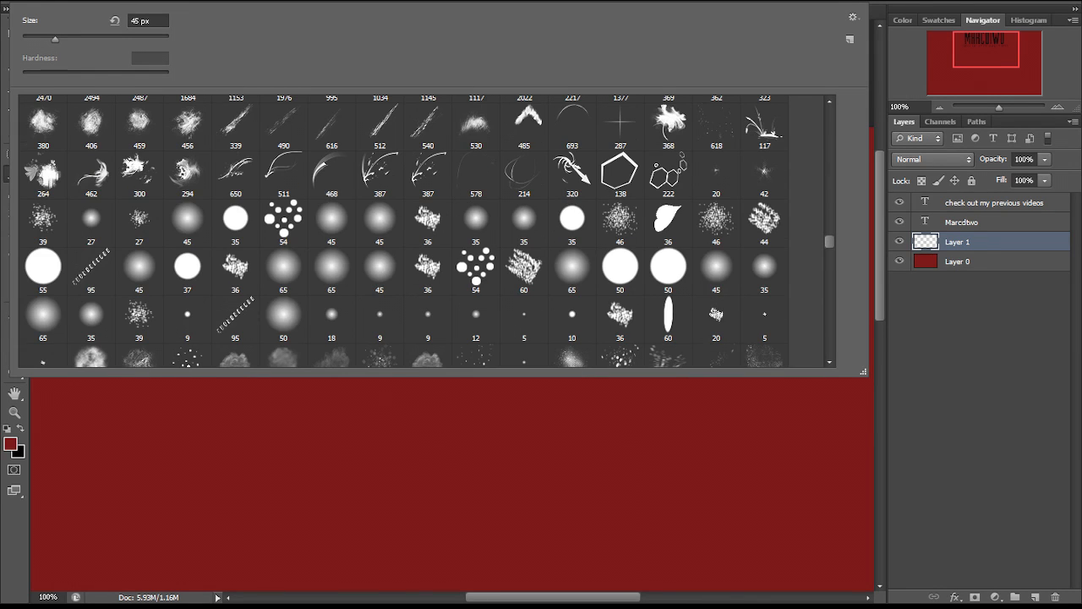
{"action": "left_click", "coordinate": [43, 126]}
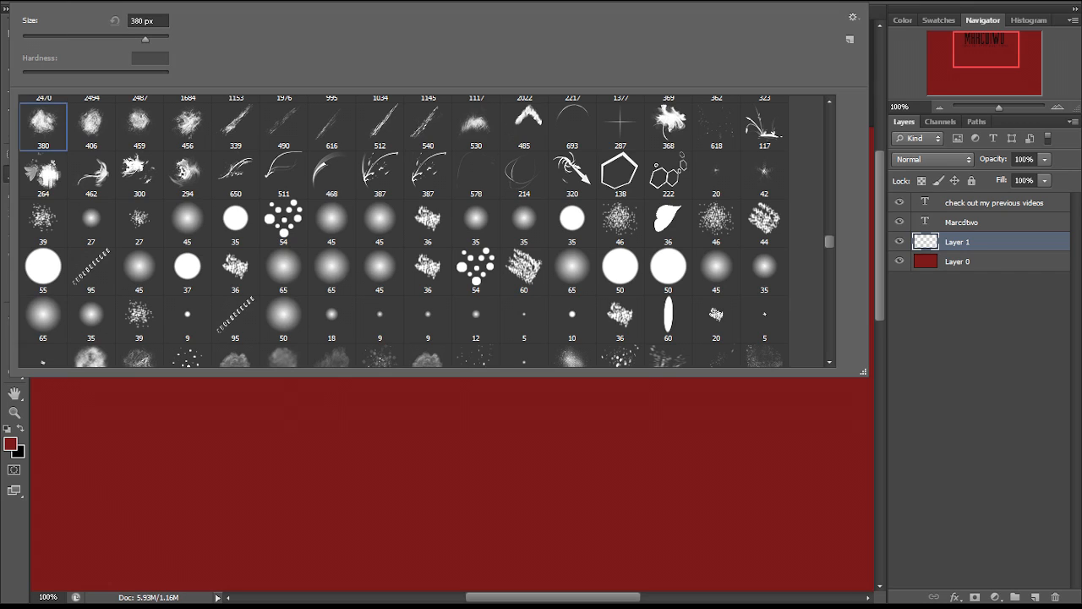
{"action": "key", "text": "Return"}
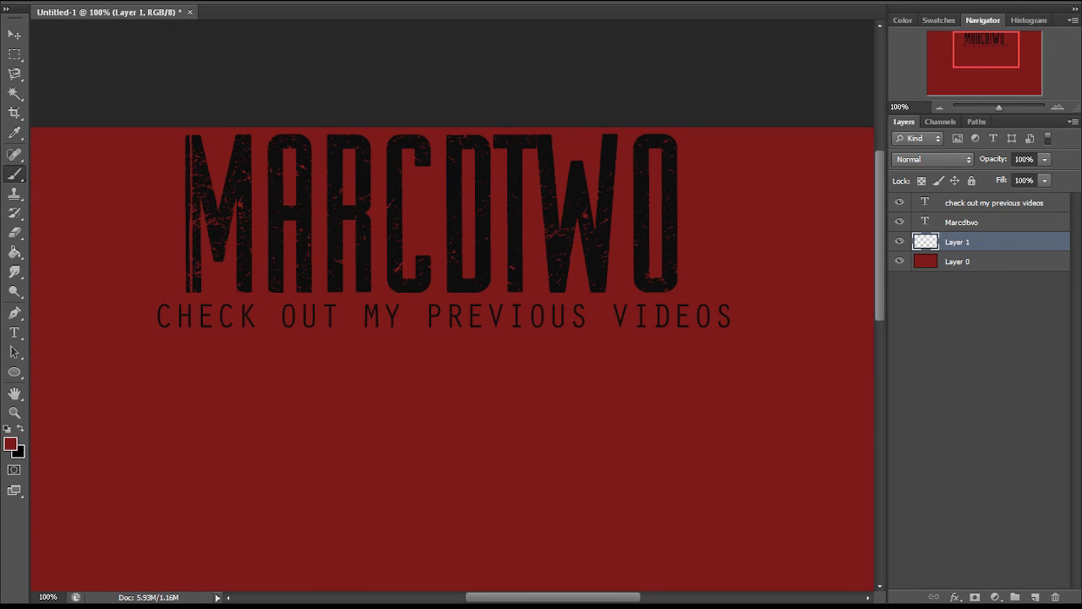
{"action": "key", "text": "x"}
{"action": "left_click", "coordinate": [183, 152]}
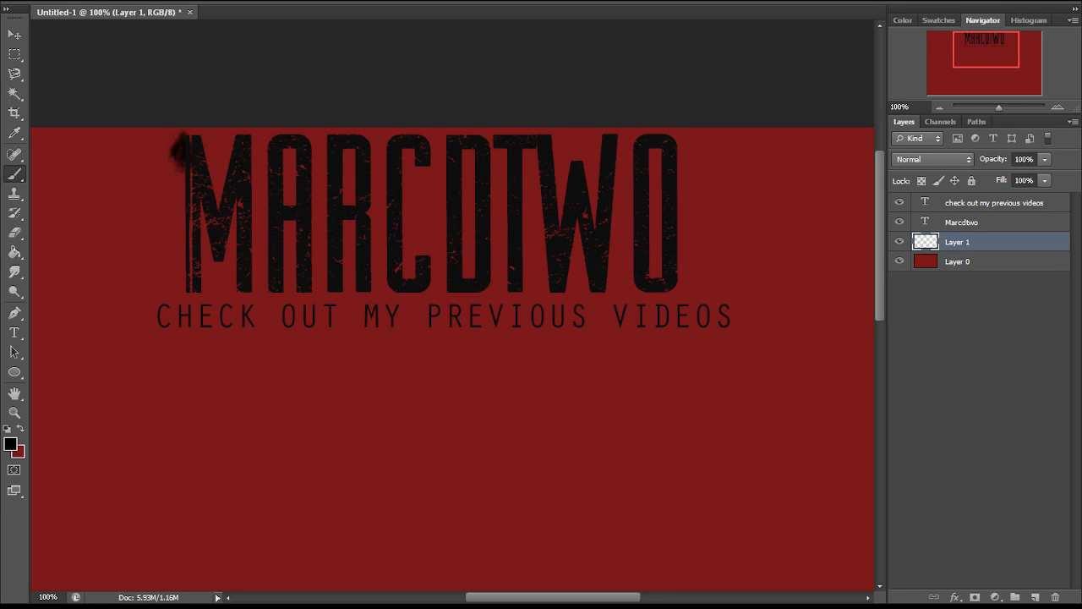
{"action": "key", "text": "ctrl+z"}
- Choose a 675 px paint splatter brush from the splatter presets further down the brush library
{"action": "left_click", "coordinate": [50, 0]}
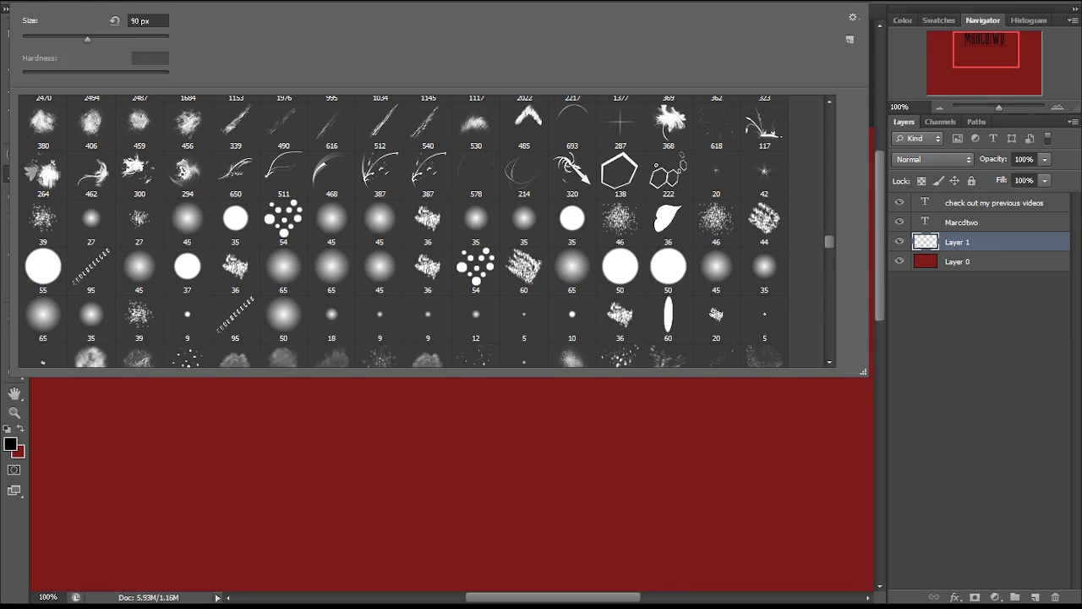
{"action": "scroll", "coordinate": [423, 231], "scroll_direction": "down", "scroll_amount": 10}
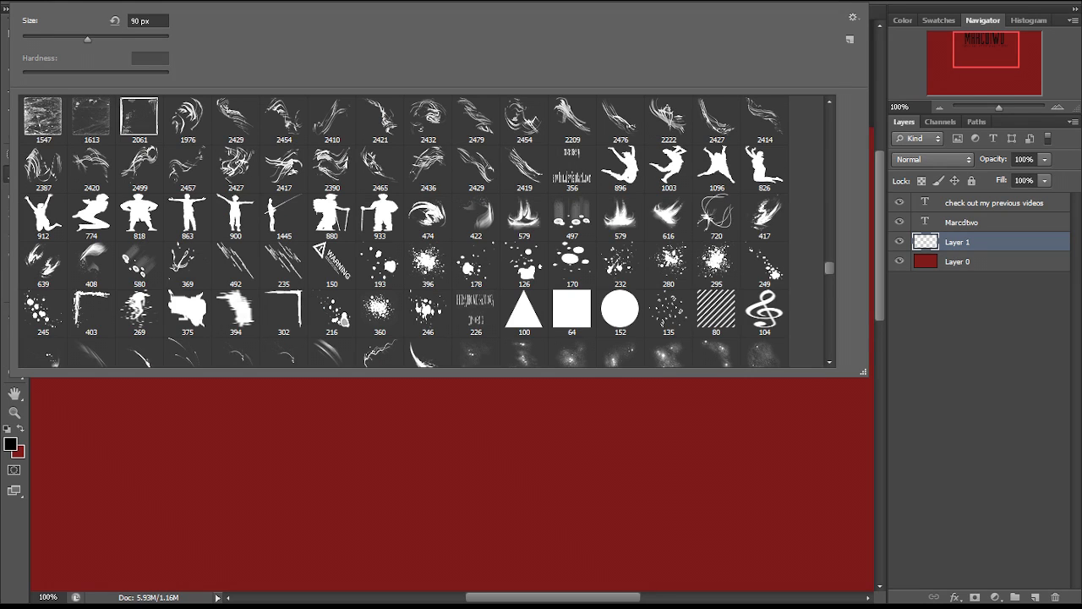
{"action": "scroll", "coordinate": [423, 231], "scroll_direction": "down", "scroll_amount": 5}
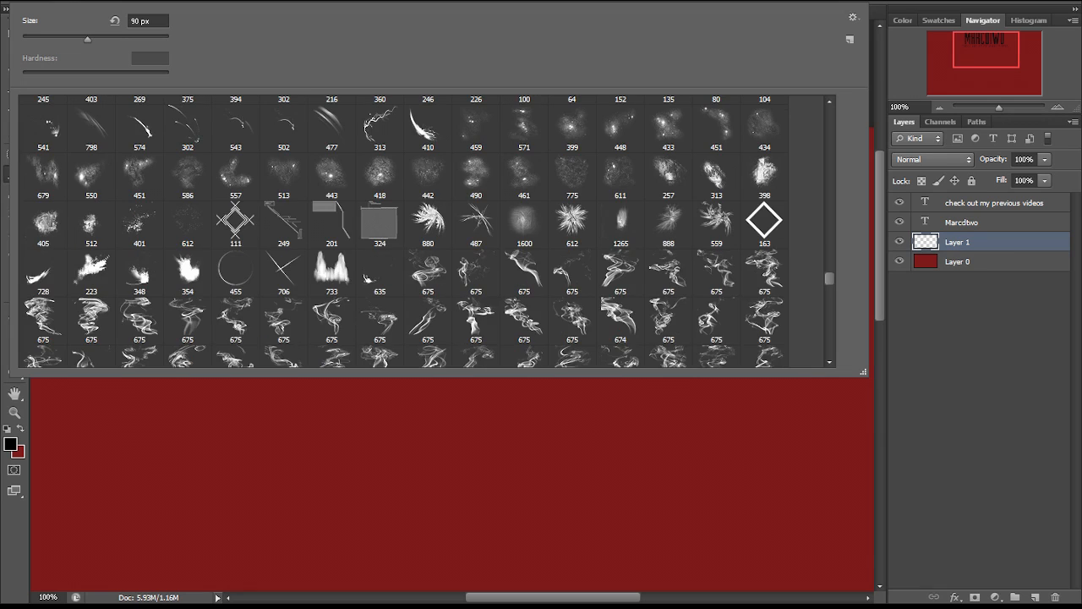
{"action": "scroll", "coordinate": [423, 231], "scroll_direction": "down", "scroll_amount": 15}
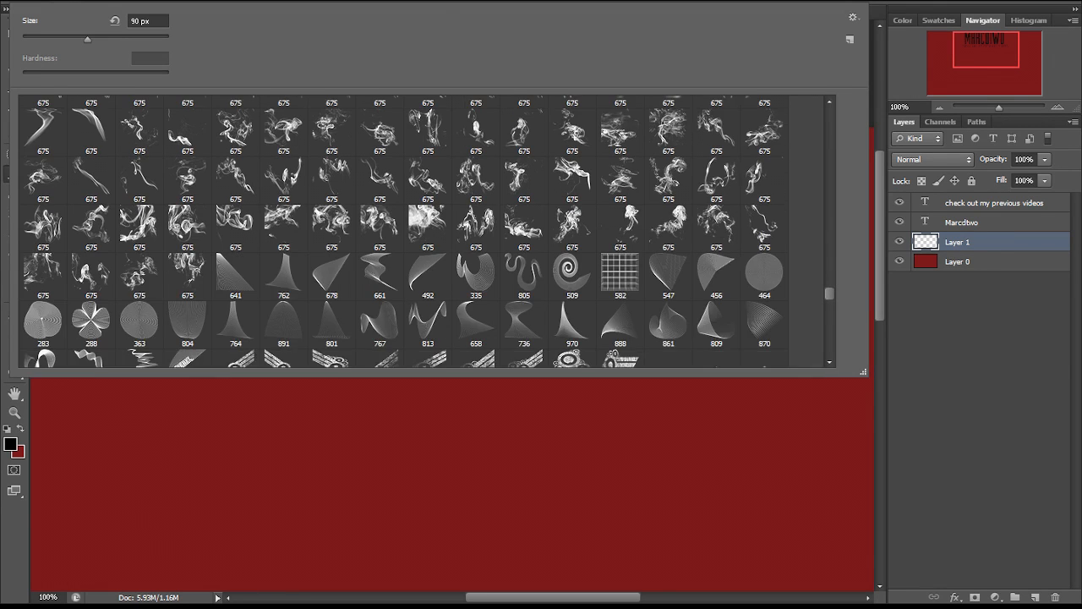
{"action": "scroll", "coordinate": [422, 231], "scroll_direction": "down", "scroll_amount": 5}
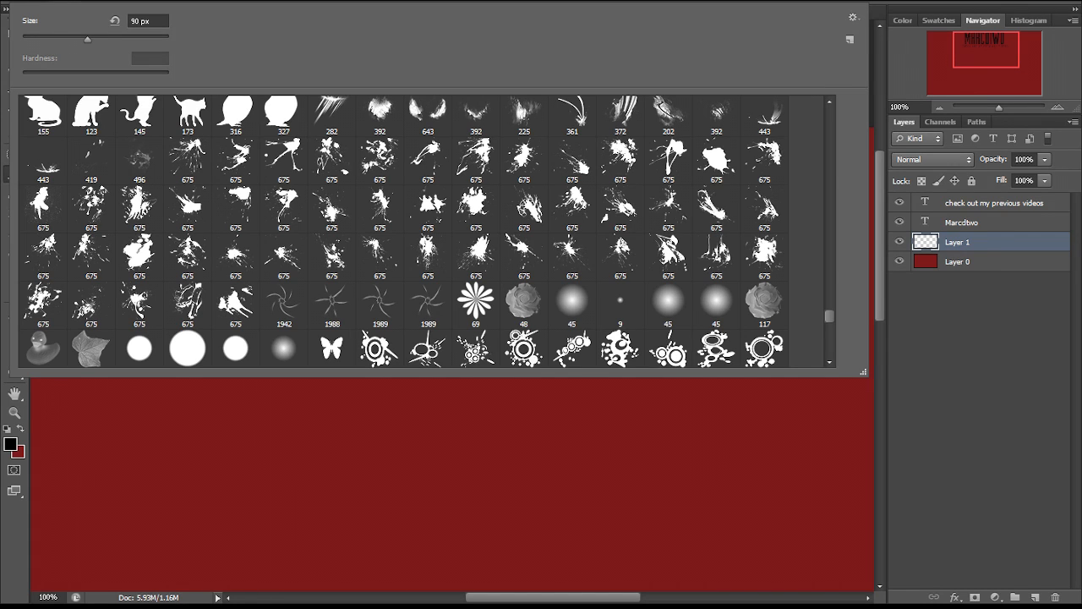
{"action": "left_click", "coordinate": [478, 253]}
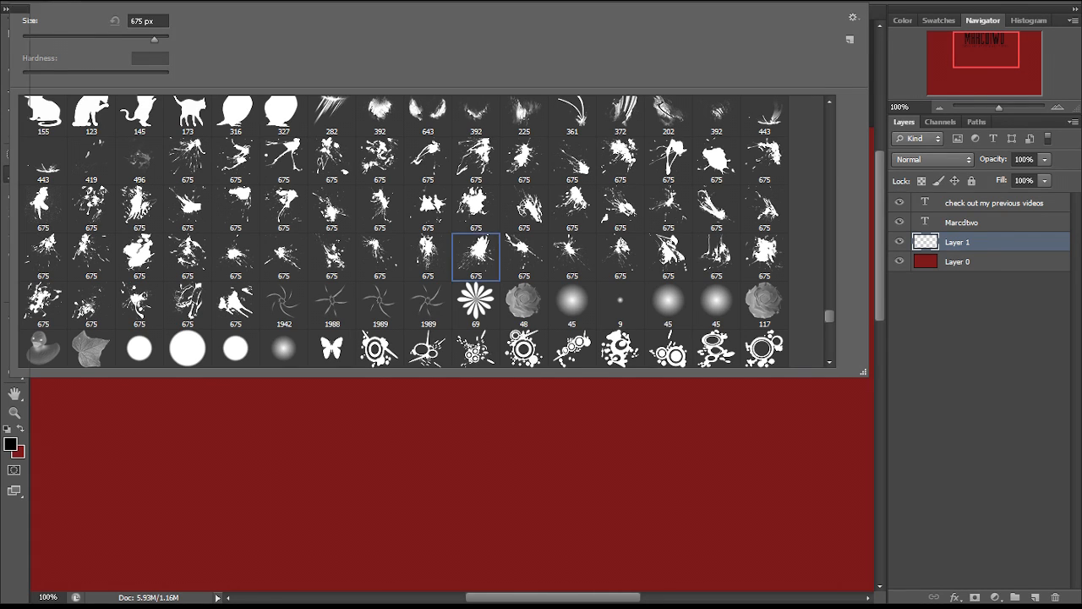
{"action": "key", "text": "Return"}
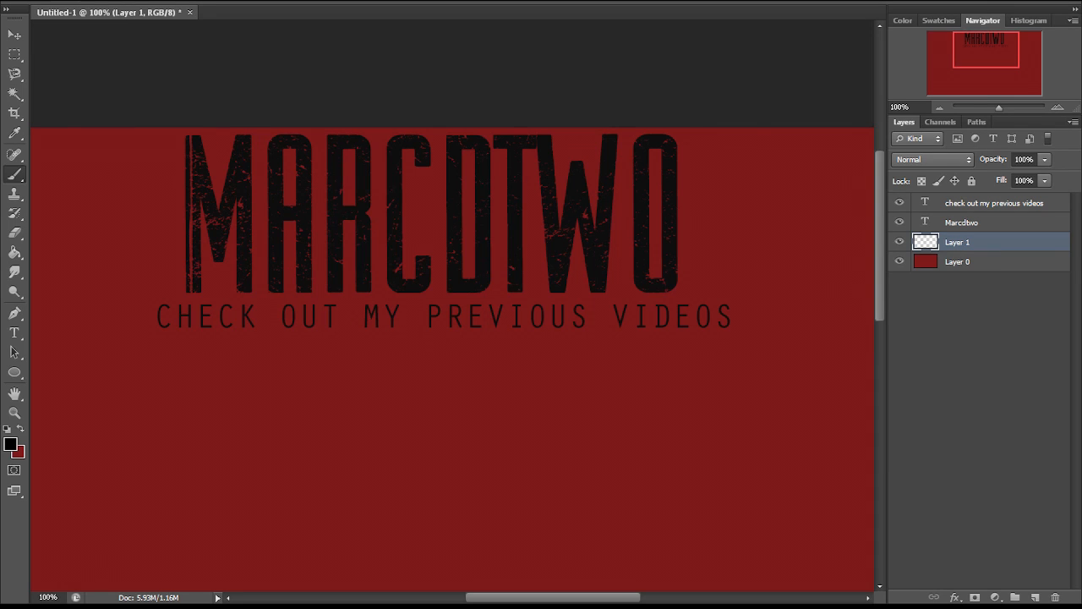
- Undo a trial splatter dab beside the M, and set the foreground color to the near-black sampled from the MARCDTWO lettering
{"action": "left_click", "coordinate": [181, 153]}
{"action": "key", "text": "ctrl+z"}
{"action": "left_click", "coordinate": [10, 444]}
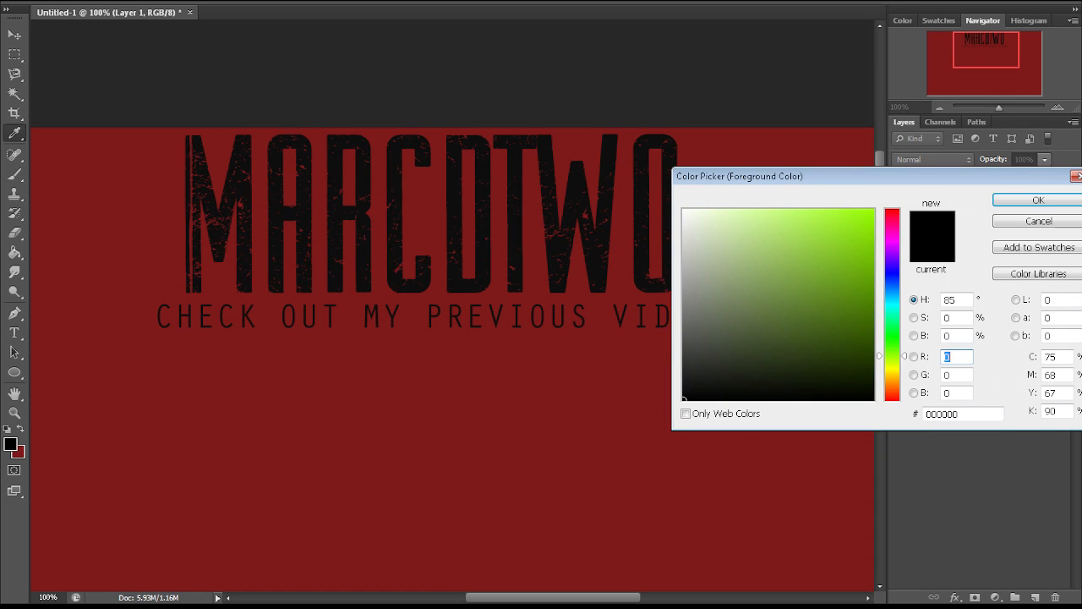
{"action": "left_click", "coordinate": [515, 211]}
{"action": "left_click", "coordinate": [1038, 200]}
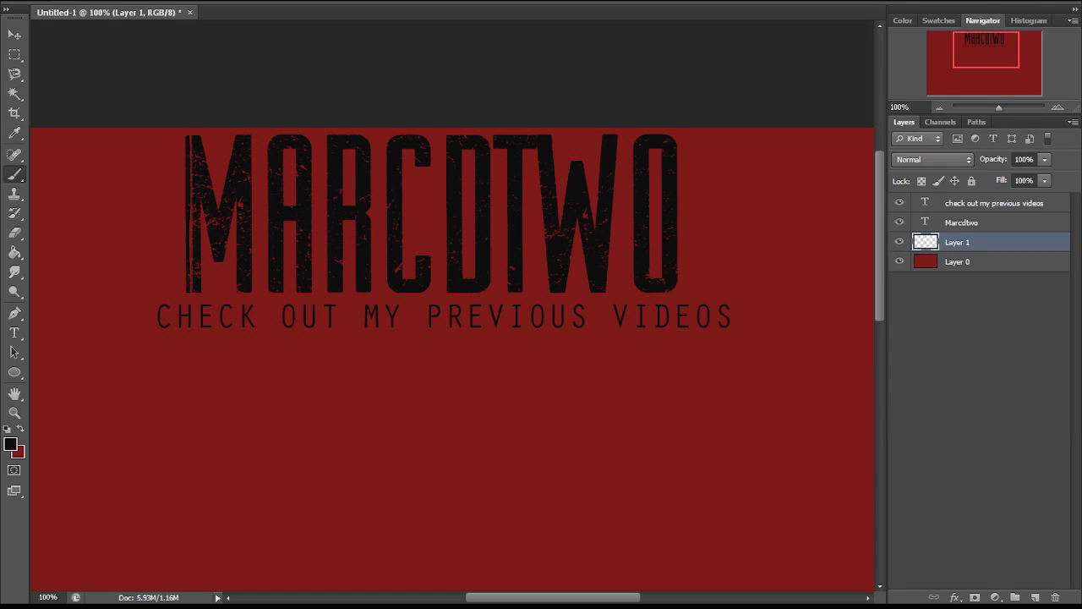
- Stamp small black splatter dabs along the edges of the M, C, D, W and O in MARCDTWO
{"action": "left_click", "coordinate": [178, 156]}
{"action": "left_click", "coordinate": [249, 289]}
{"action": "left_click", "coordinate": [446, 291]}
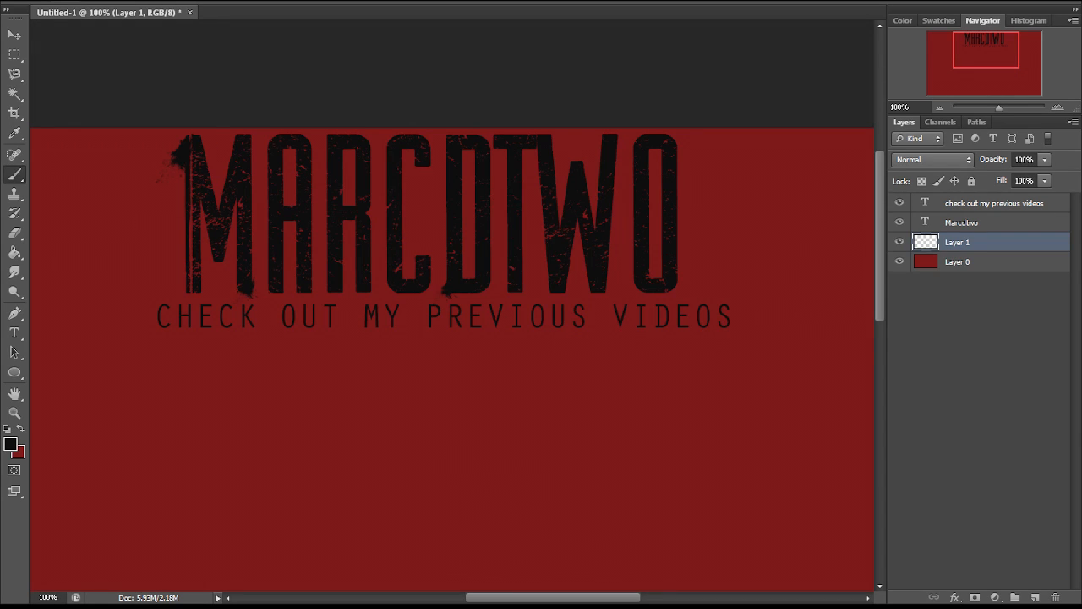
{"action": "left_click", "coordinate": [446, 139]}
{"action": "left_click", "coordinate": [568, 171]}
{"action": "left_click", "coordinate": [607, 284]}
{"action": "left_click", "coordinate": [608, 284]}
{"action": "left_click", "coordinate": [680, 149]}
{"action": "left_click", "coordinate": [185, 295]}
{"action": "left_click", "coordinate": [406, 212]}
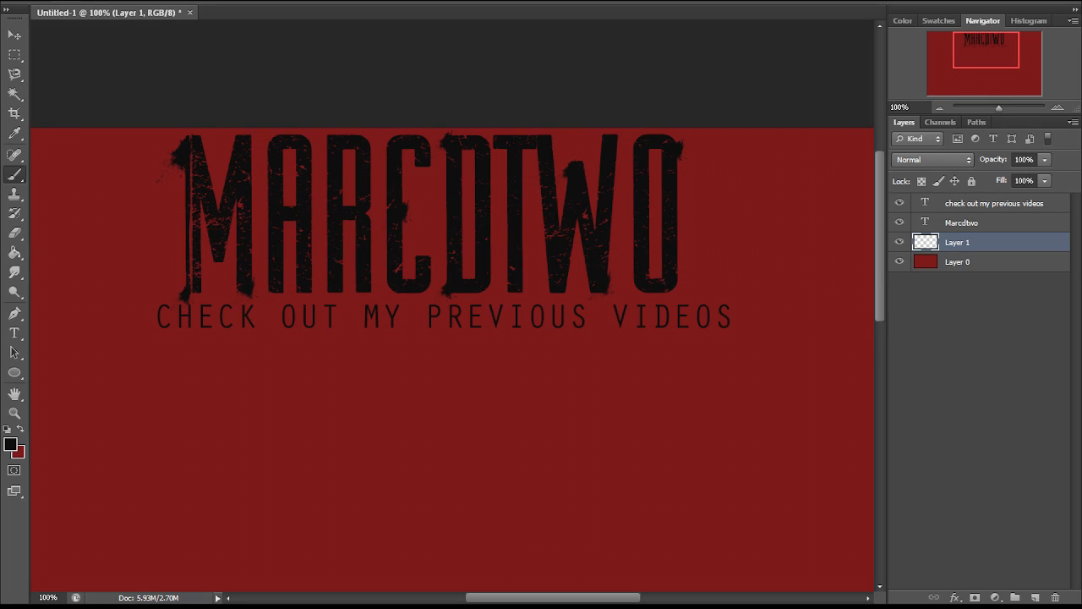
- Try a 250 px splatter dab below the tagline, undo it, and browse the brush library for other presets
{"action": "left_click", "coordinate": [271, 422]}
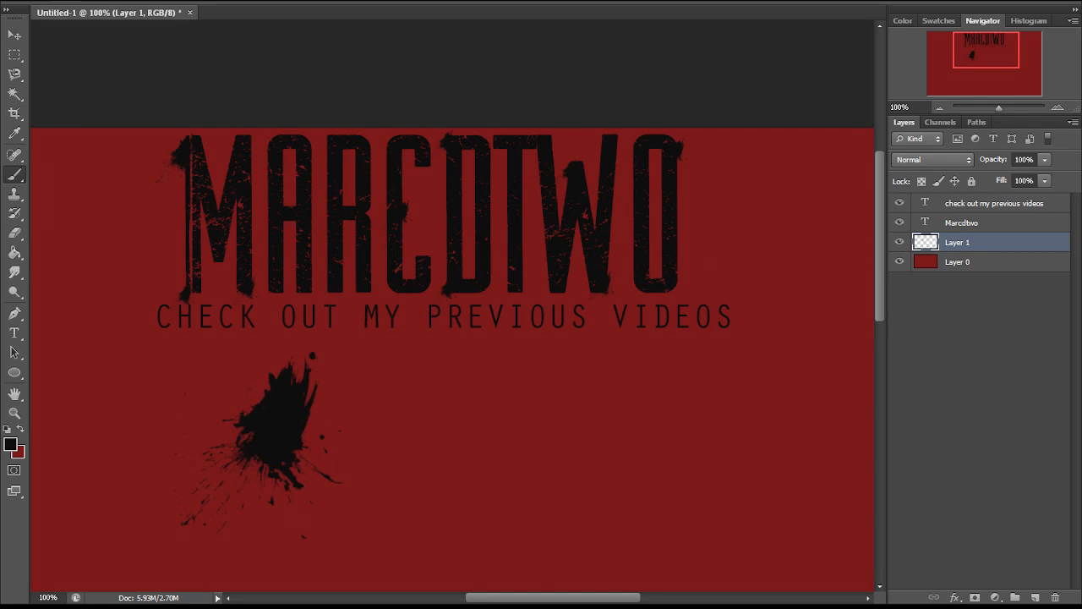
{"action": "key", "text": "ctrl+z"}
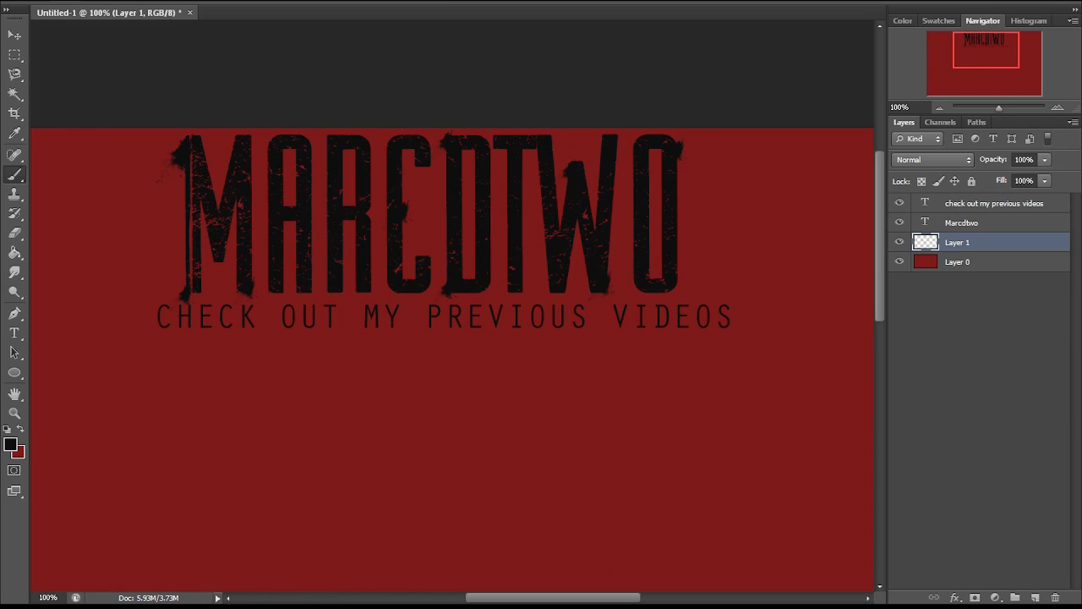
{"action": "left_click", "coordinate": [44, 1]}
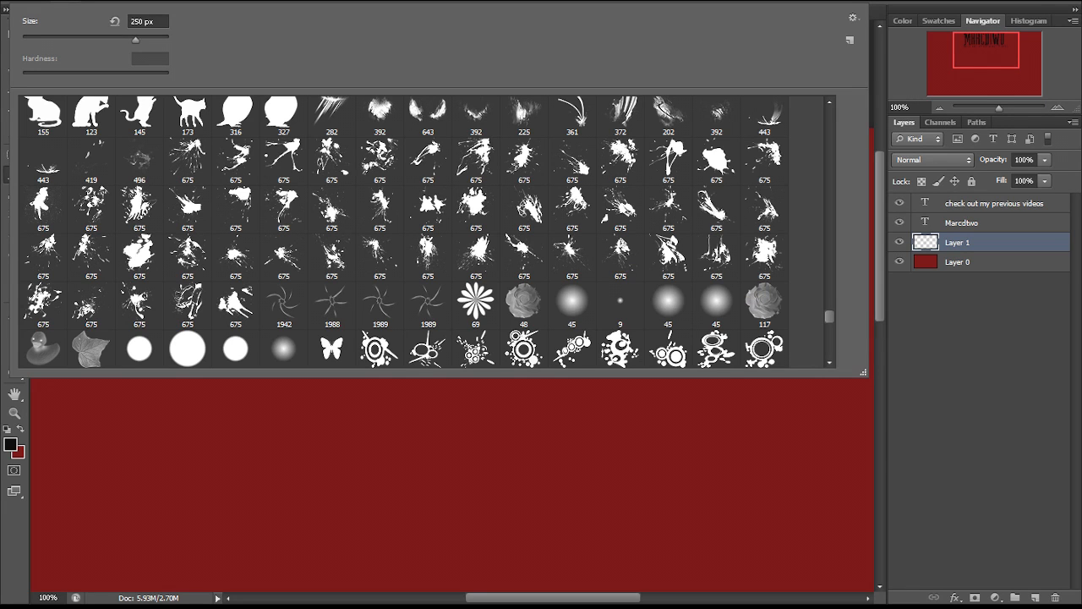
{"action": "scroll", "coordinate": [421, 232], "scroll_direction": "down", "scroll_amount": 1}
{"action": "scroll", "coordinate": [421, 231], "scroll_direction": "down", "scroll_amount": 3}
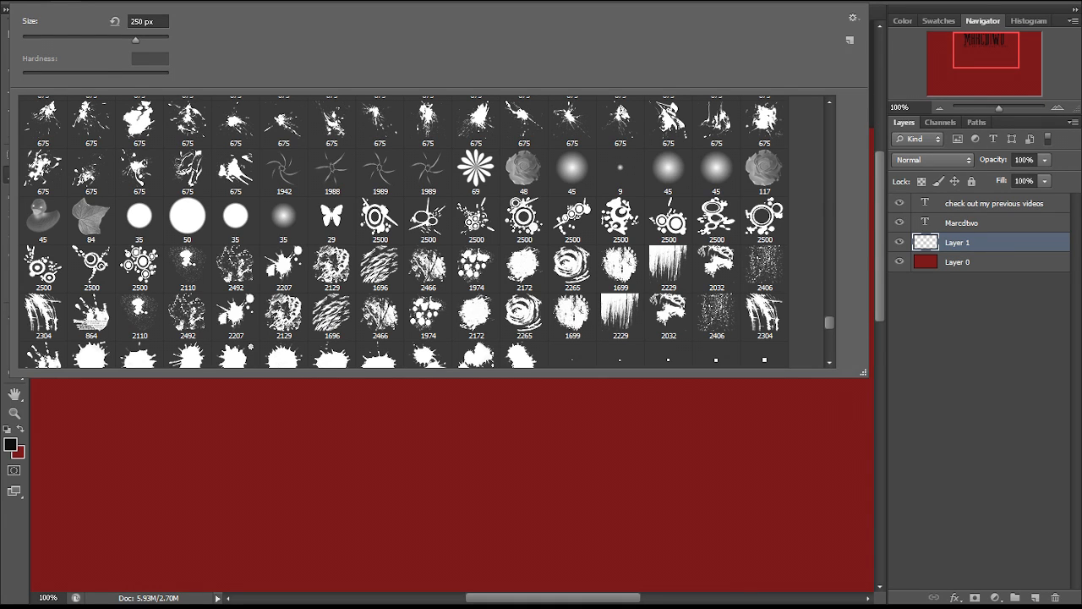
{"action": "scroll", "coordinate": [421, 231], "scroll_direction": "down", "scroll_amount": 3}
{"action": "left_click_drag", "start_coordinate": [829, 328], "coordinate": [830, 333]}
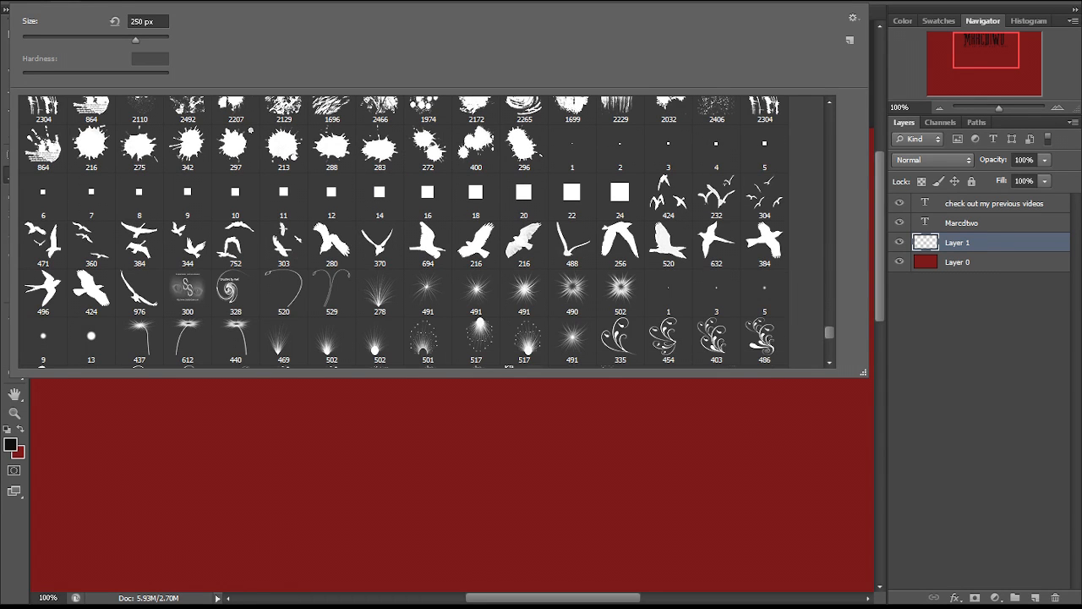
{"action": "scroll", "coordinate": [421, 232], "scroll_direction": "down", "scroll_amount": 7}
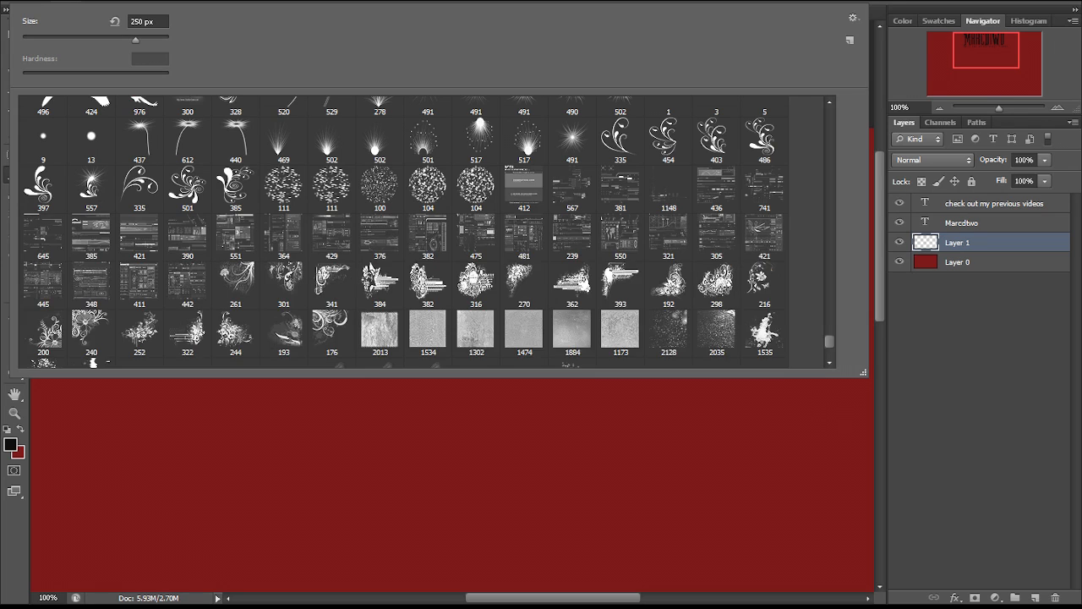
{"action": "scroll", "coordinate": [421, 232], "scroll_direction": "down", "scroll_amount": 3}
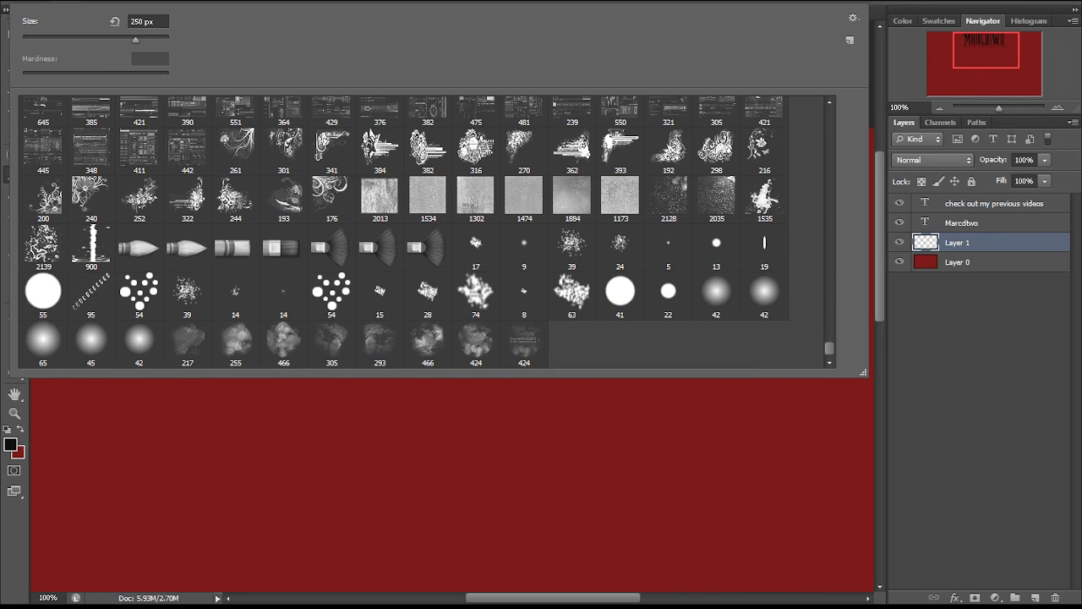
{"action": "scroll", "coordinate": [421, 232], "scroll_direction": "up", "scroll_amount": 10}
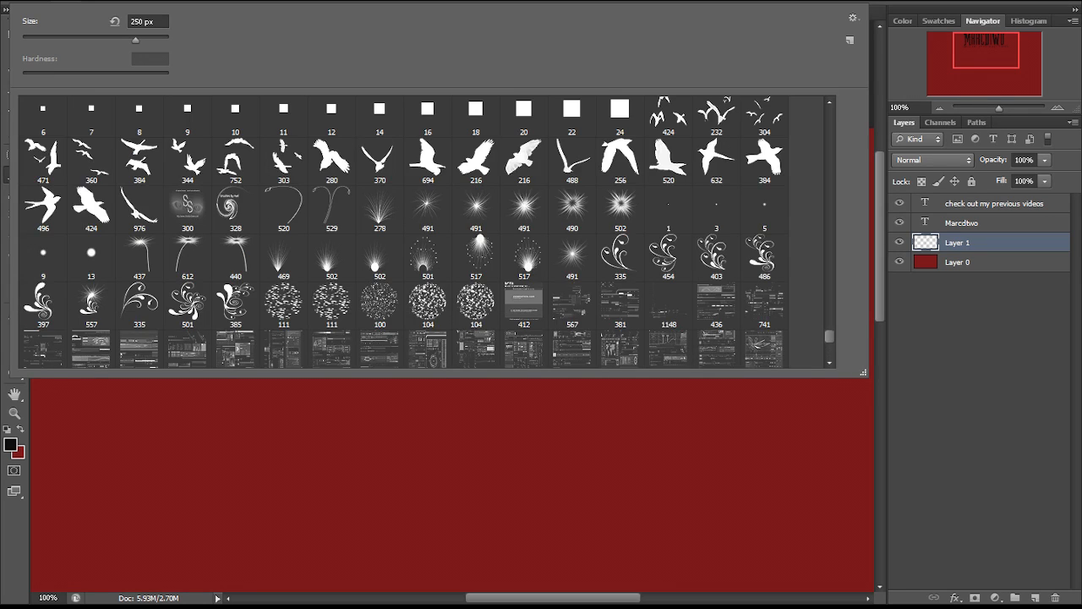
{"action": "scroll", "coordinate": [421, 231], "scroll_direction": "up", "scroll_amount": 4}
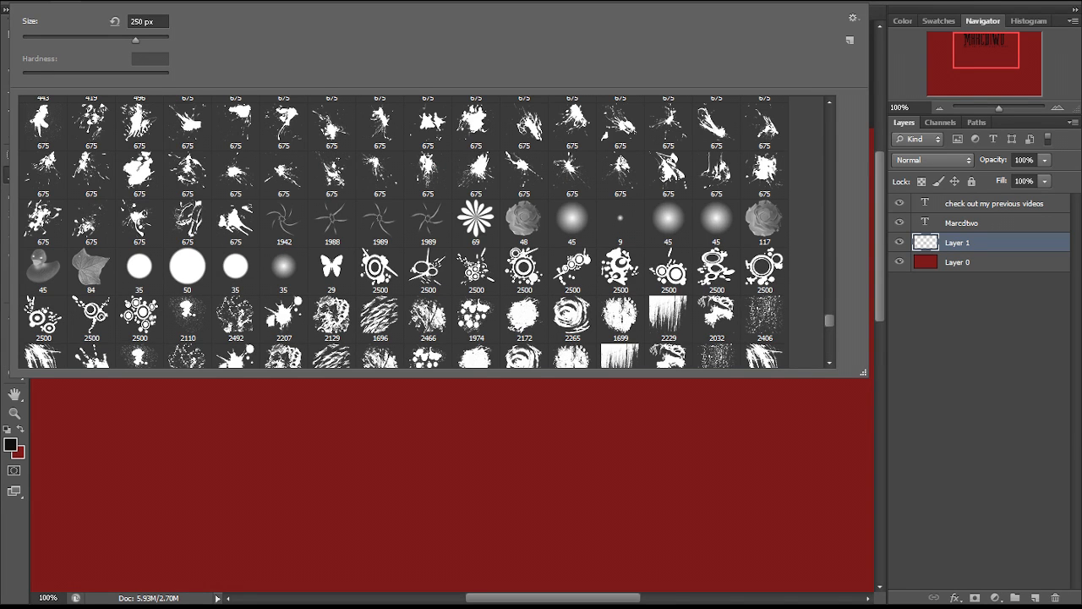
{"action": "scroll", "coordinate": [421, 231], "scroll_direction": "up", "scroll_amount": 6}
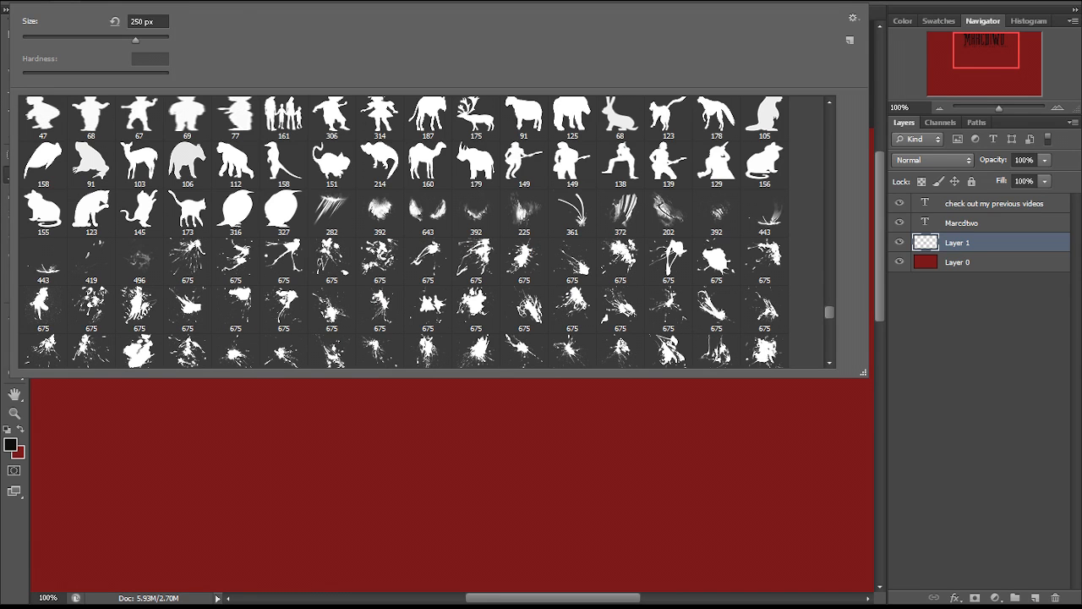
- Choose another 675 px splatter brush and stamp a small black dab beside the foot of the T
{"action": "left_click", "coordinate": [621, 259]}
{"action": "key", "text": "Return"}
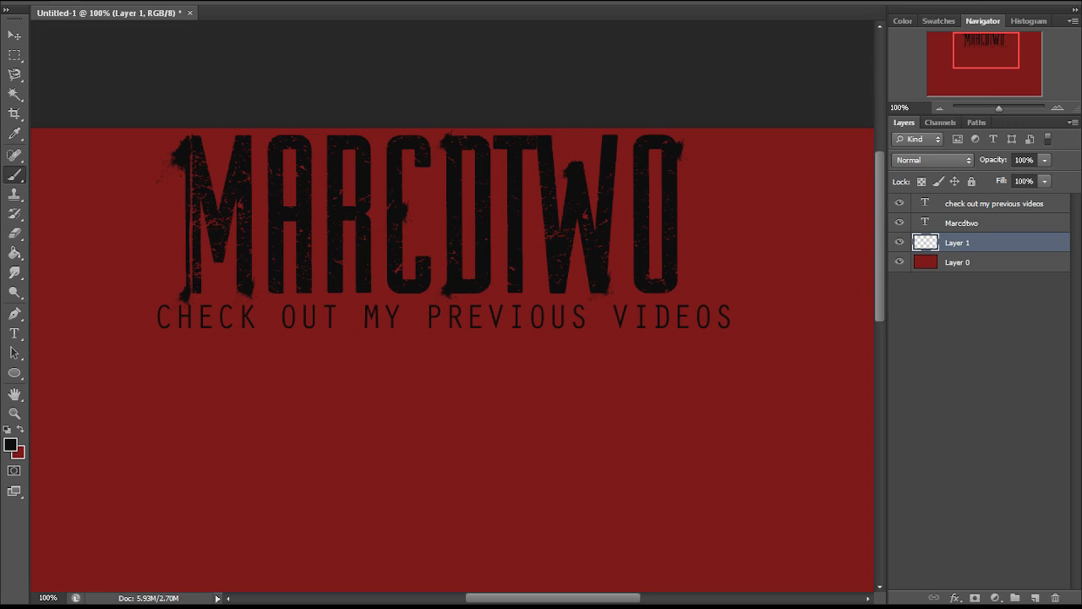
{"action": "left_click", "coordinate": [441, 197]}
{"action": "key", "text": "ctrl+z"}
{"action": "left_click", "coordinate": [504, 277]}
- Nudge the CHECK OUT MY PREVIOUS VIDEOS tagline 6 px to the left, leaving the splatter layer unlocked
{"action": "key", "text": "v"}
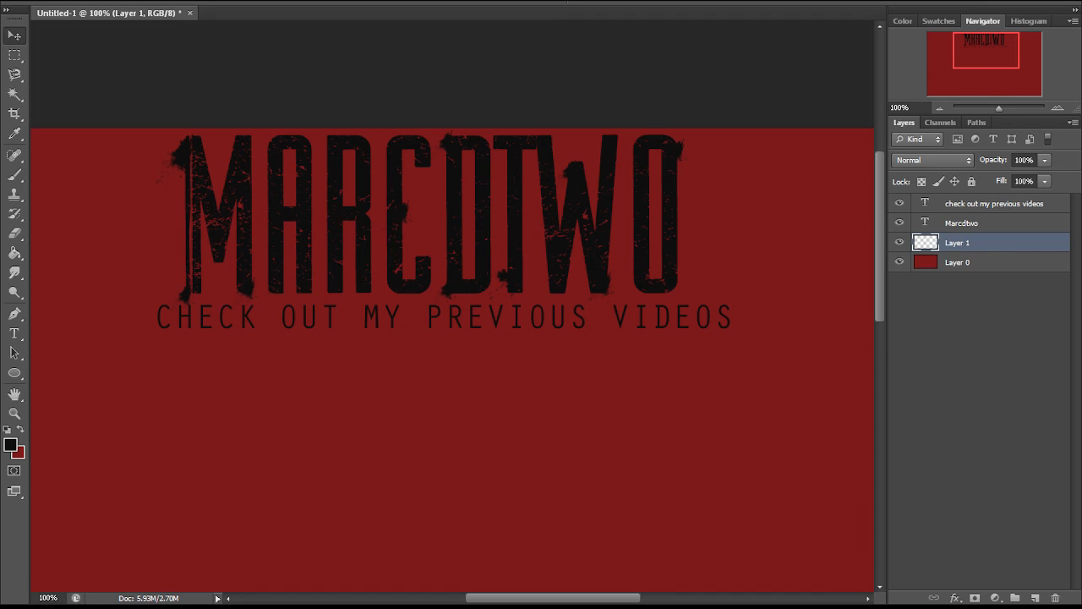
{"action": "left_click", "coordinate": [939, 108]}
{"action": "left_click", "coordinate": [939, 108]}
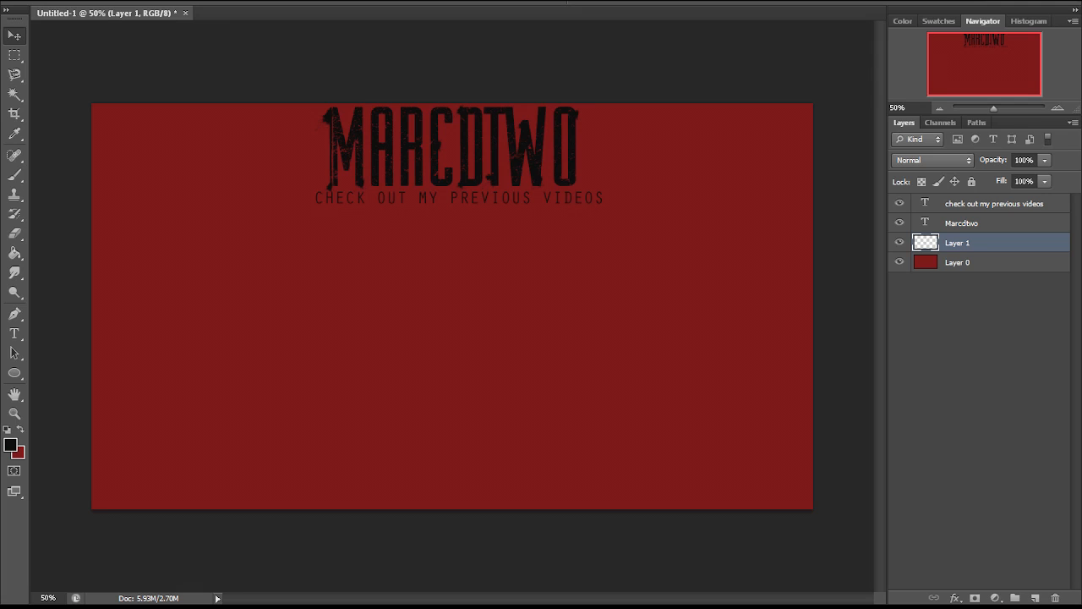
{"action": "left_click", "coordinate": [971, 182]}
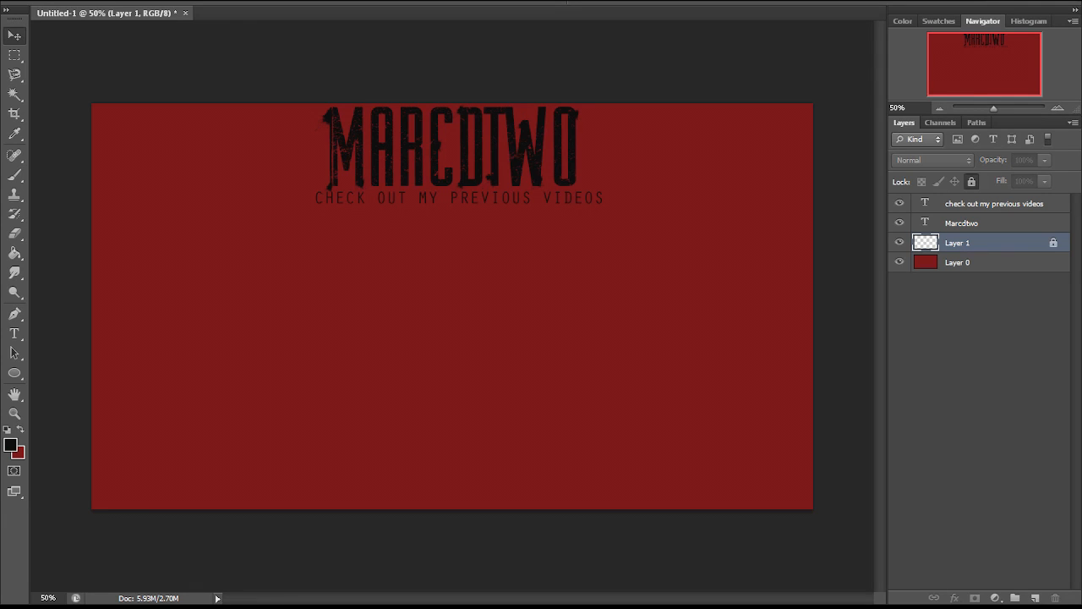
{"action": "left_click", "coordinate": [971, 182]}
{"action": "left_click", "coordinate": [994, 204]}
{"action": "key", "text": "Left"}
{"action": "key", "text": "Left"}
{"action": "key", "text": "Left"}
{"action": "key", "text": "Left"}
{"action": "key", "text": "Left"}
{"action": "key", "text": "Left"}
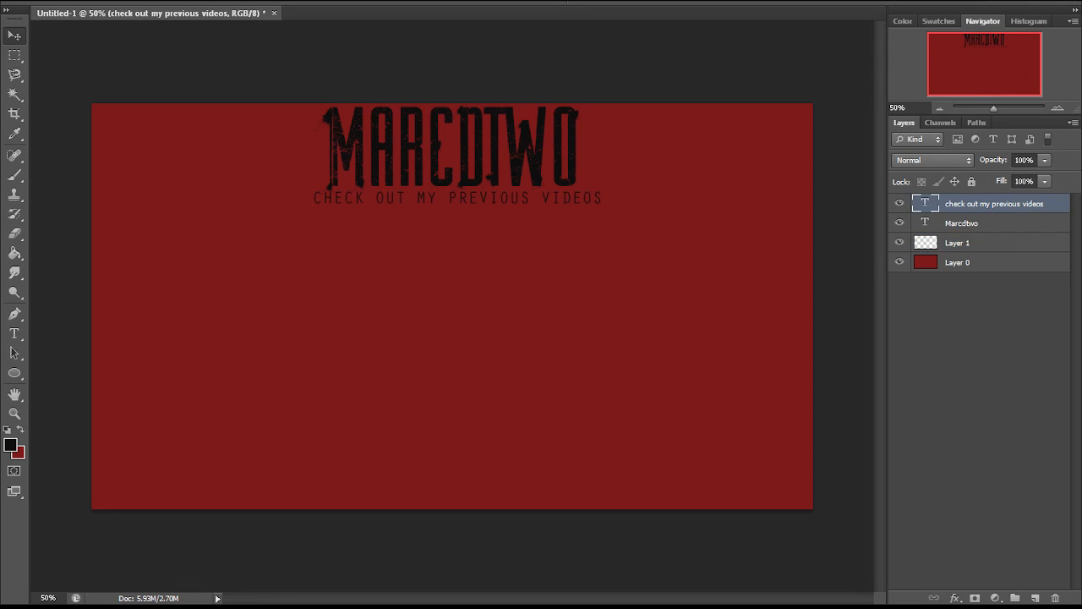
- Compare the lettering with and without the splatter layer, and delete that layer
{"action": "left_click", "coordinate": [958, 242]}
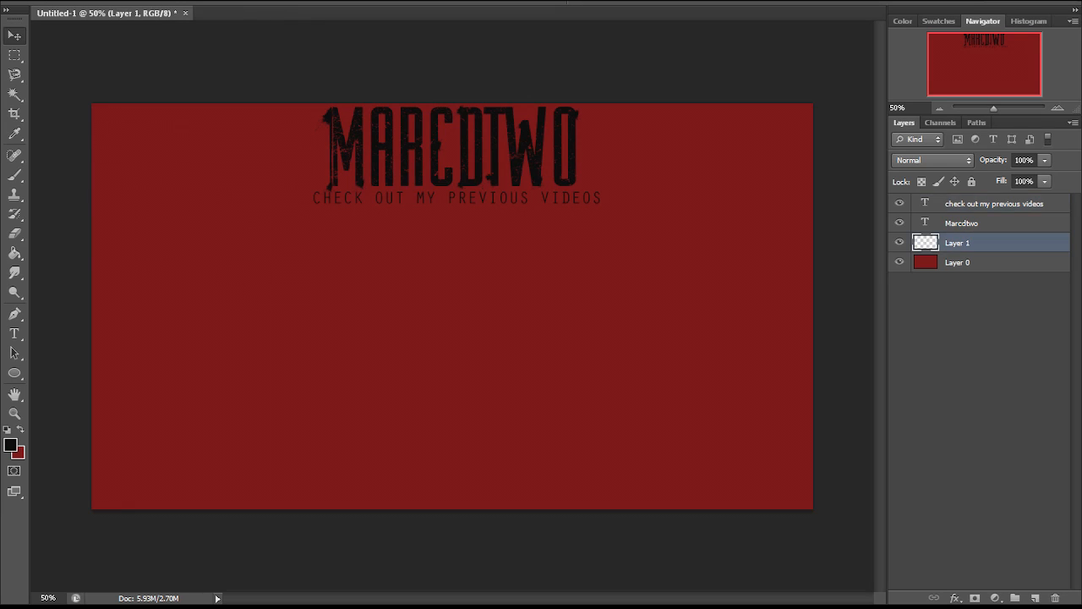
{"action": "left_click", "coordinate": [900, 242]}
{"action": "left_click", "coordinate": [900, 243]}
{"action": "left_click", "coordinate": [900, 243]}
{"action": "left_click", "coordinate": [900, 242]}
{"action": "left_click", "coordinate": [900, 243]}
{"action": "left_click", "coordinate": [900, 242]}
{"action": "right_click", "coordinate": [975, 242]}
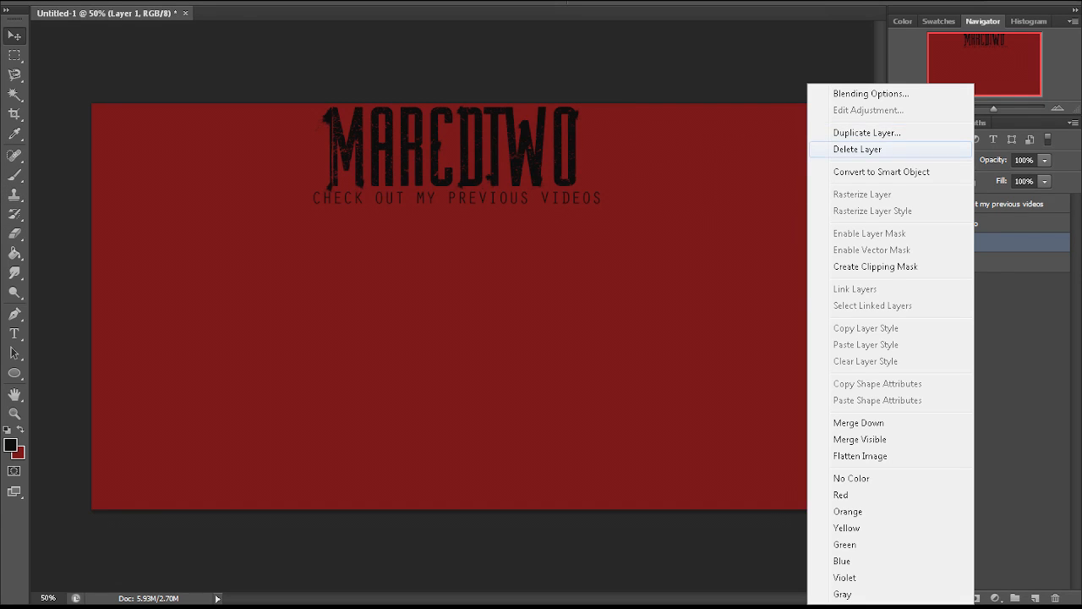
{"action": "left_click", "coordinate": [857, 149]}
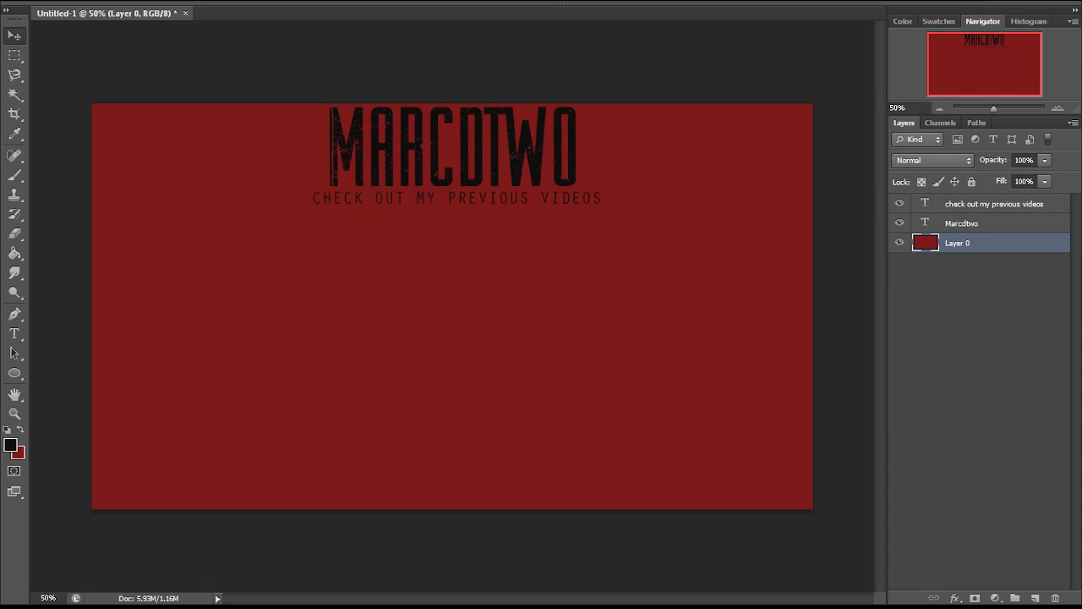
- Choose the 2410 px swirling stroke brush from the flourish presets in the brush library
{"action": "left_click", "coordinate": [14, 175]}
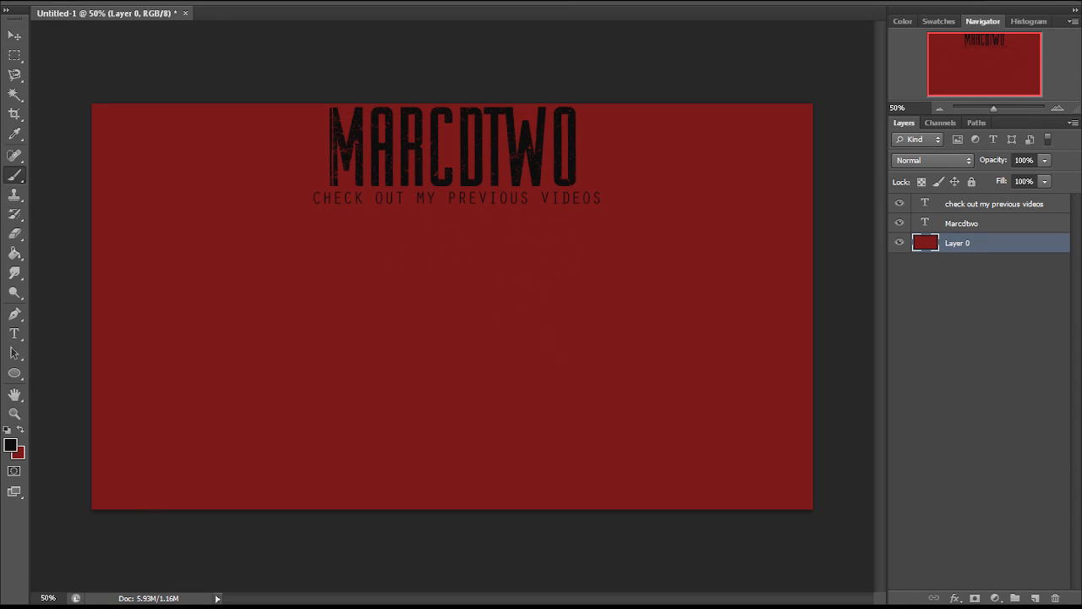
{"action": "left_click", "coordinate": [44, 1]}
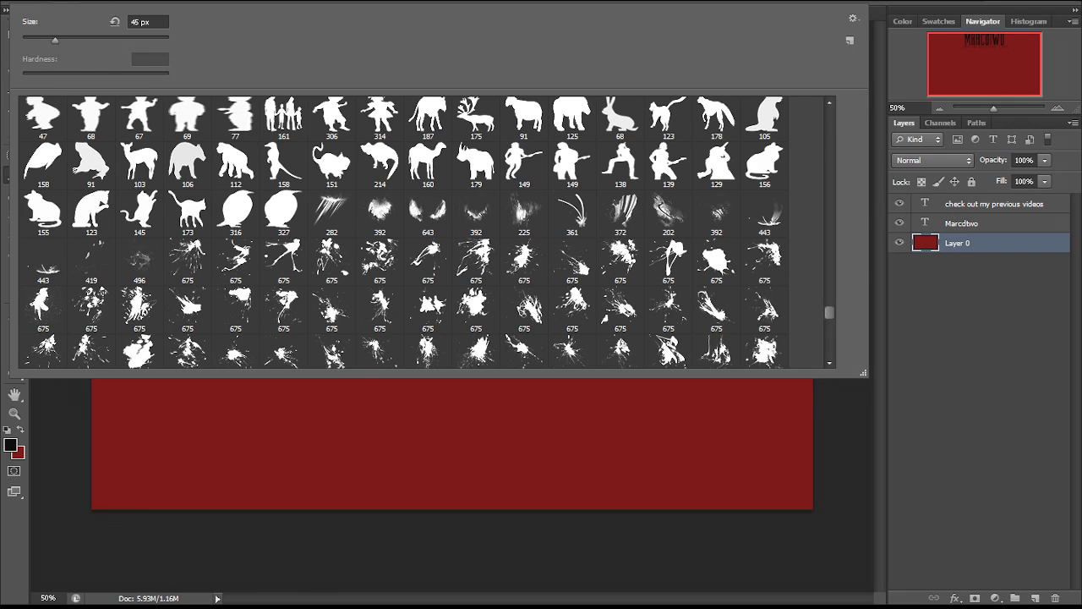
{"action": "left_click_drag", "start_coordinate": [830, 313], "coordinate": [830, 263]}
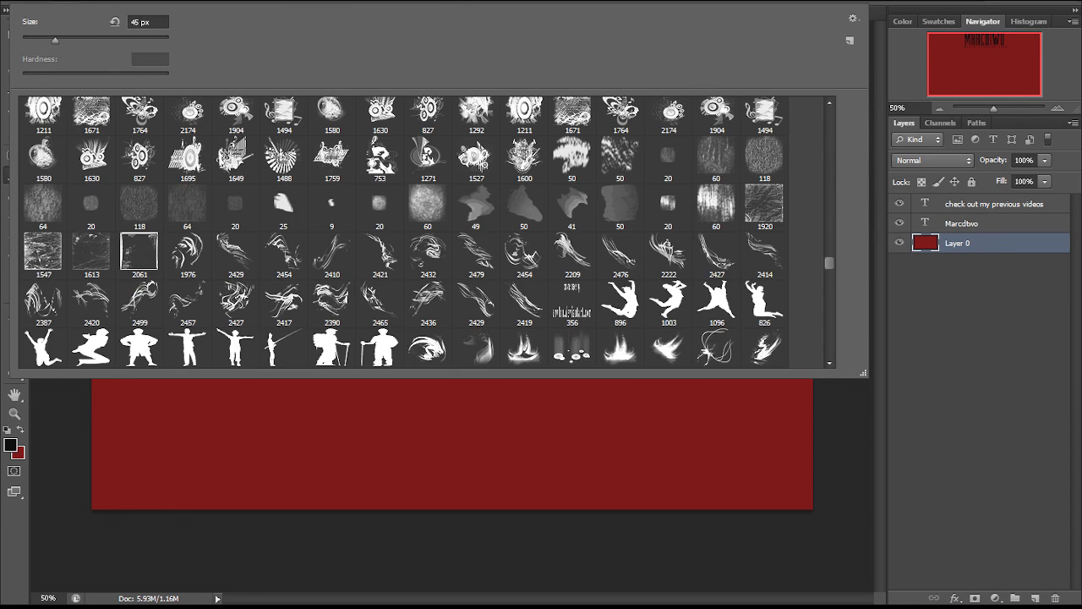
{"action": "left_click", "coordinate": [283, 254]}
{"action": "left_click", "coordinate": [332, 255]}
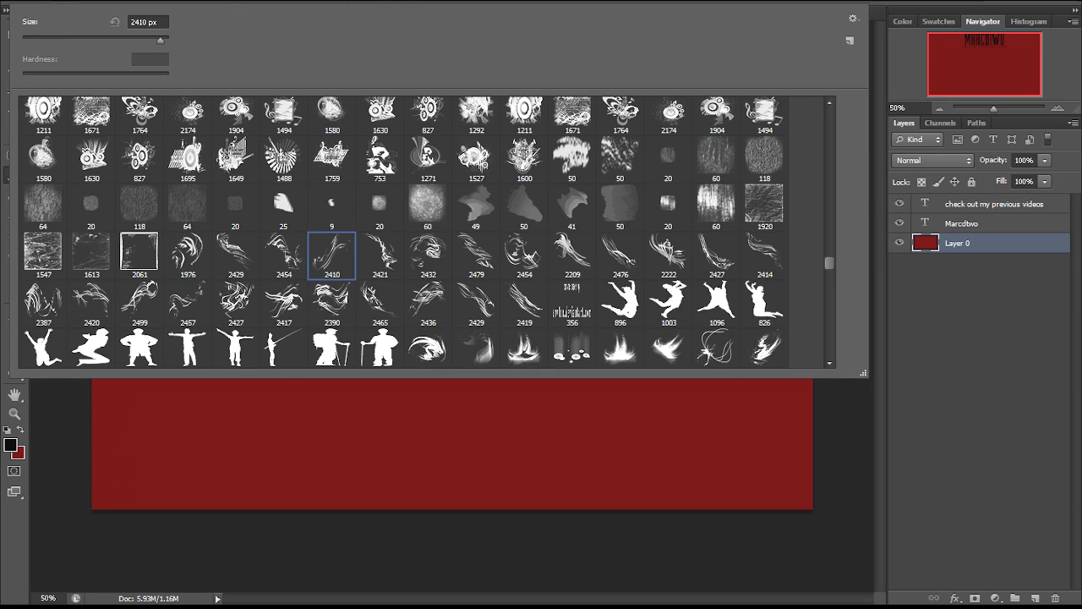
{"action": "key", "text": "Return"}
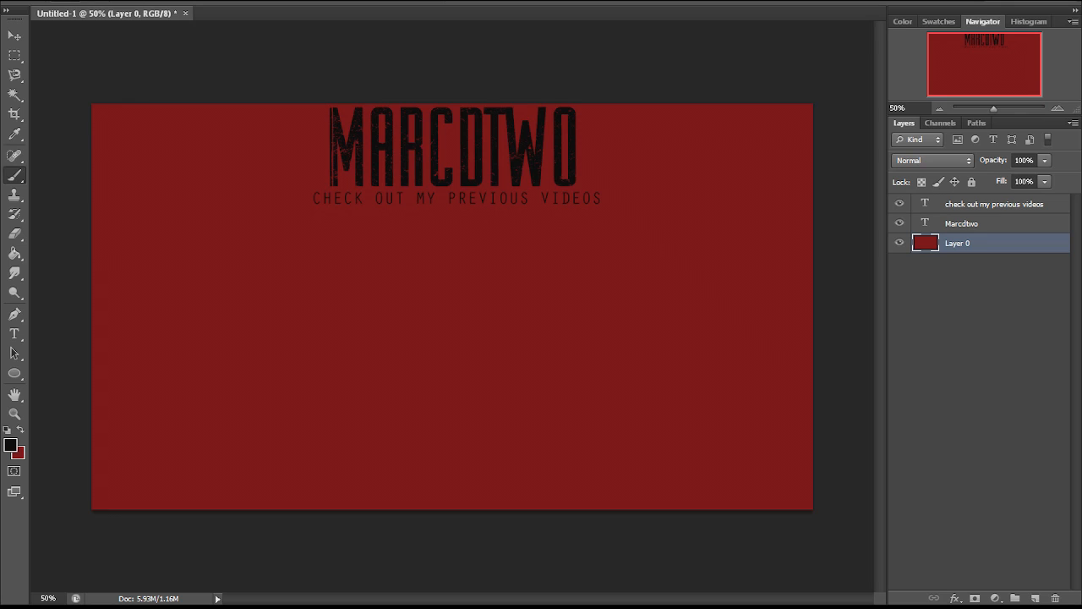
{"action": "left_click", "coordinate": [297, 145]}
{"action": "key", "text": "ctrl+z"}
{"action": "left_click", "coordinate": [293, 150]}
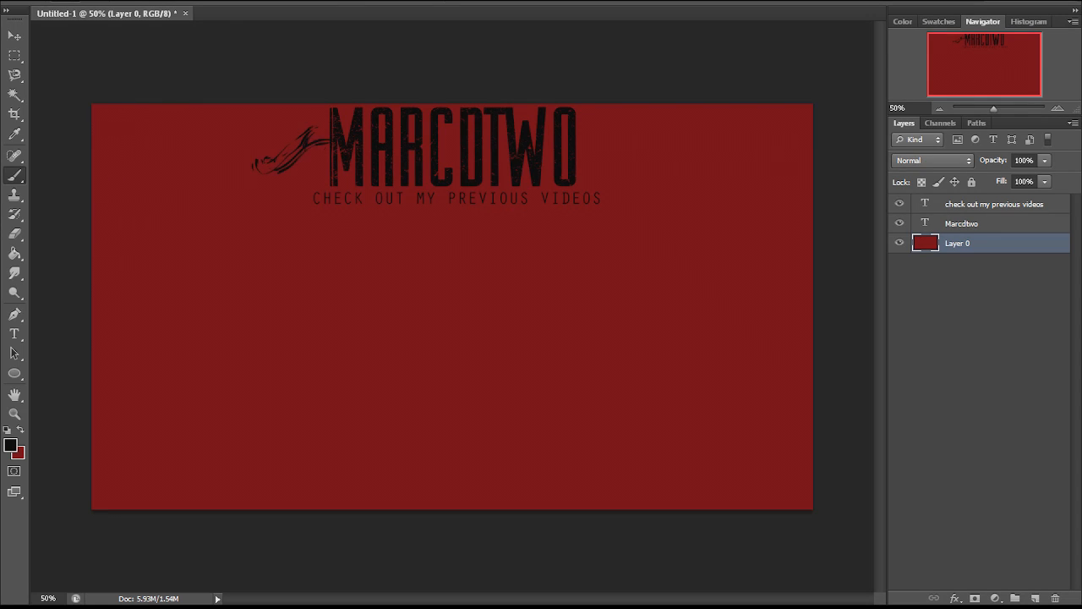
{"action": "key", "text": "v"}
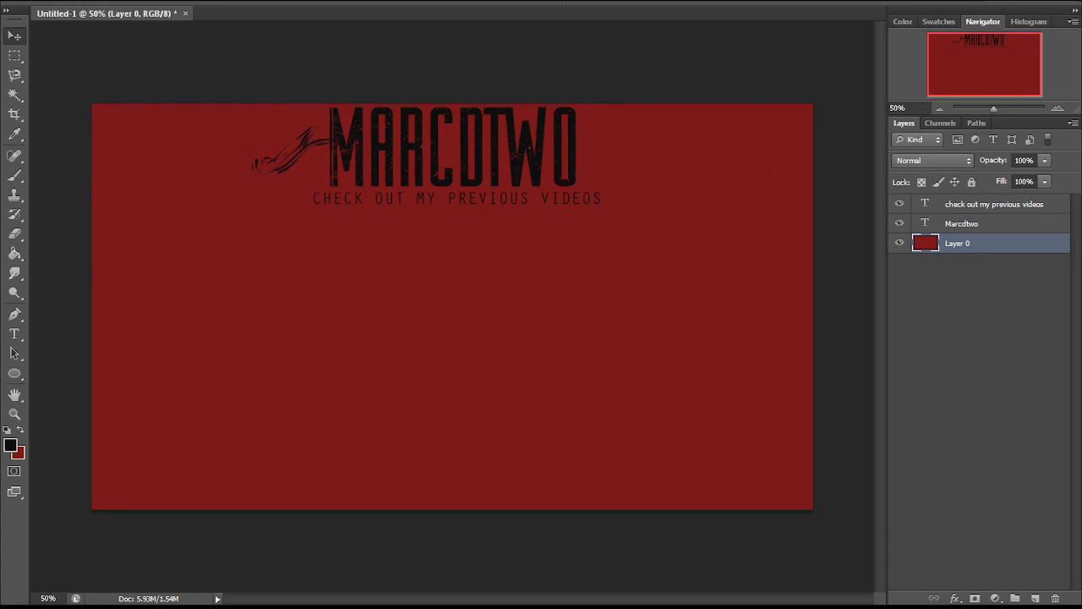
{"action": "key", "text": "ctrl+z"}
- Create a new layer above the red background and stamp one small black swirl beside the left edge of the M
{"action": "left_click", "coordinate": [1035, 598]}
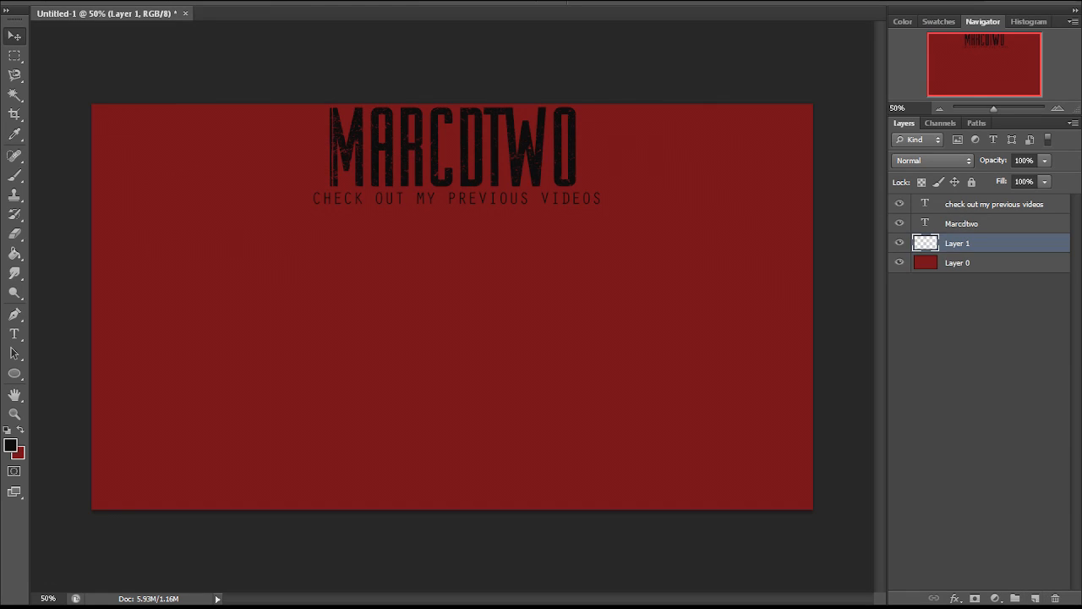
{"action": "key", "text": "b"}
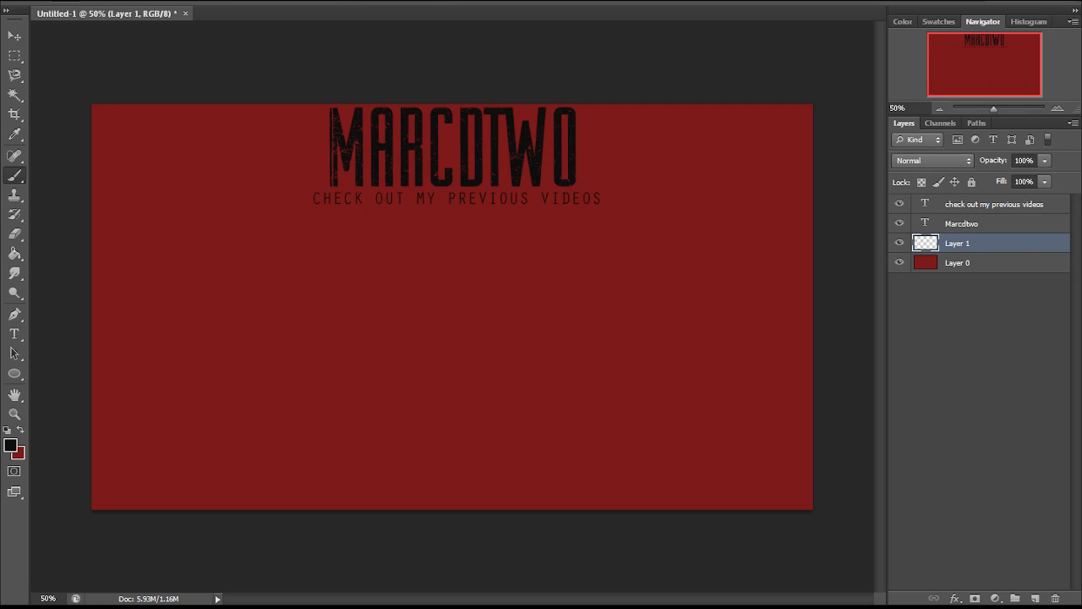
{"action": "left_click", "coordinate": [289, 149]}
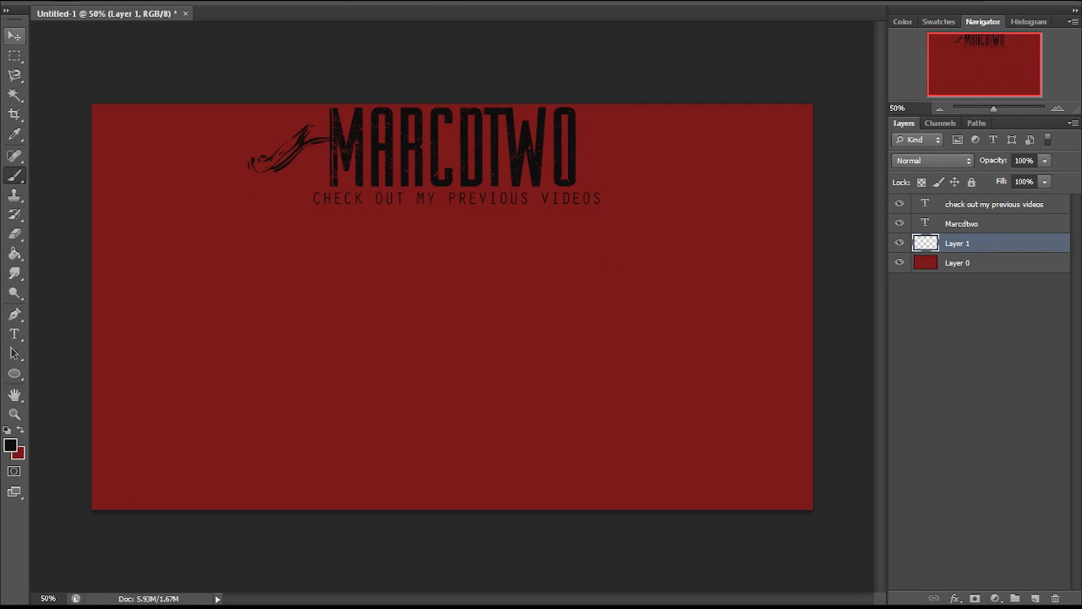
- Duplicate the swirl, flip the copy horizontally, and place it as a mirror image beside the right edge of the O
{"action": "key", "text": "v"}
{"action": "left_click_drag", "start_coordinate": [292, 151], "coordinate": [318, 135]}
{"action": "key", "text": "ctrl+t"}
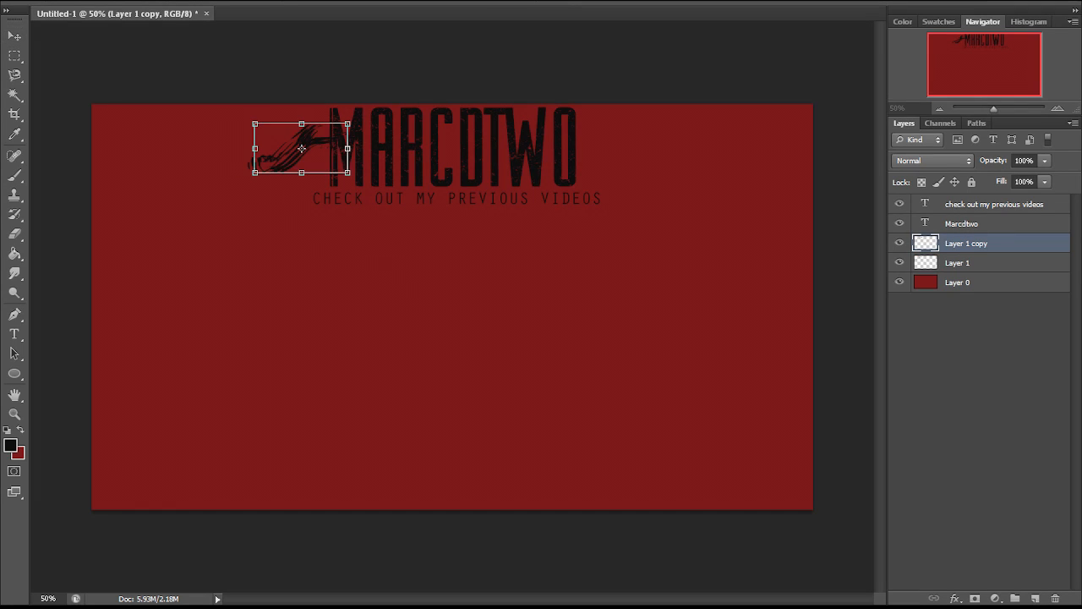
{"action": "right_click", "coordinate": [300, 148]}
{"action": "left_click", "coordinate": [355, 374]}
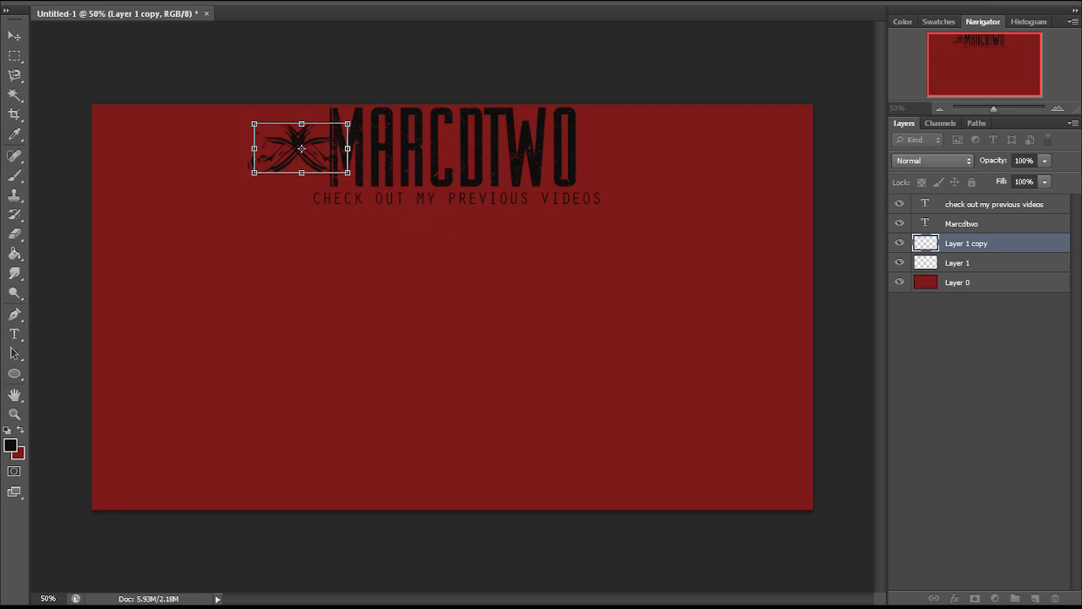
{"action": "key", "text": "Return"}
{"action": "mouse_move", "coordinate": [309, 148]}
{"action": "left_mouse_down"}
{"action": "mouse_move", "coordinate": [672, 148]}
{"action": "mouse_move", "coordinate": [603, 143]}
{"action": "mouse_move", "coordinate": [622, 142]}
{"action": "left_mouse_up"}
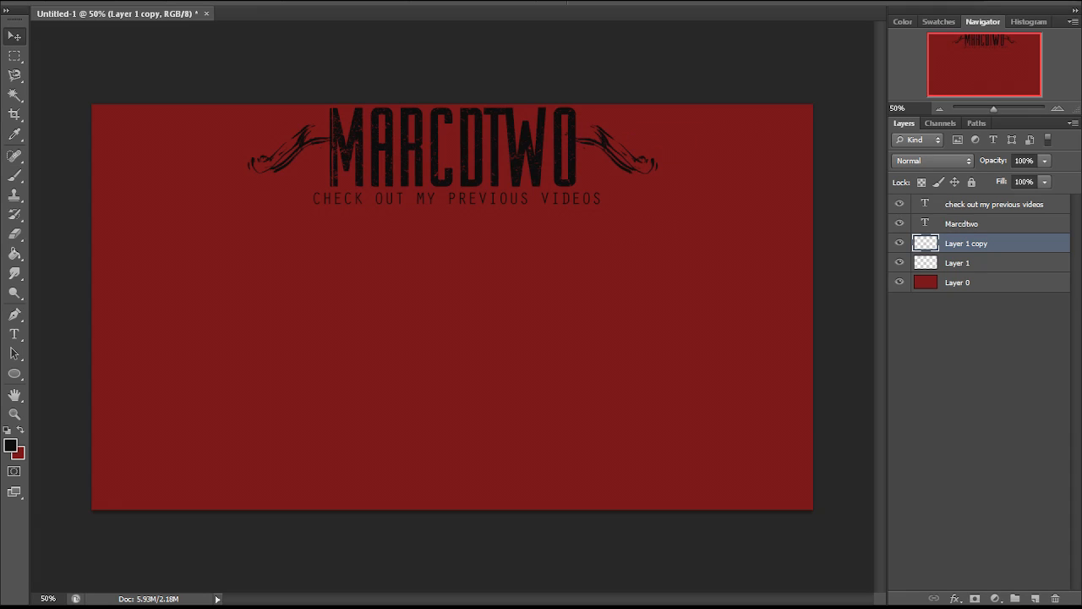
- Nudge the mirrored swirl slightly up and left so that it sits closer to the edge of the O
{"action": "key", "text": "Up"}
{"action": "key", "text": "Up"}
{"action": "key", "text": "Up"}
{"action": "key", "text": "Up"}
{"action": "key", "text": "Up"}
{"action": "key", "text": "Up"}
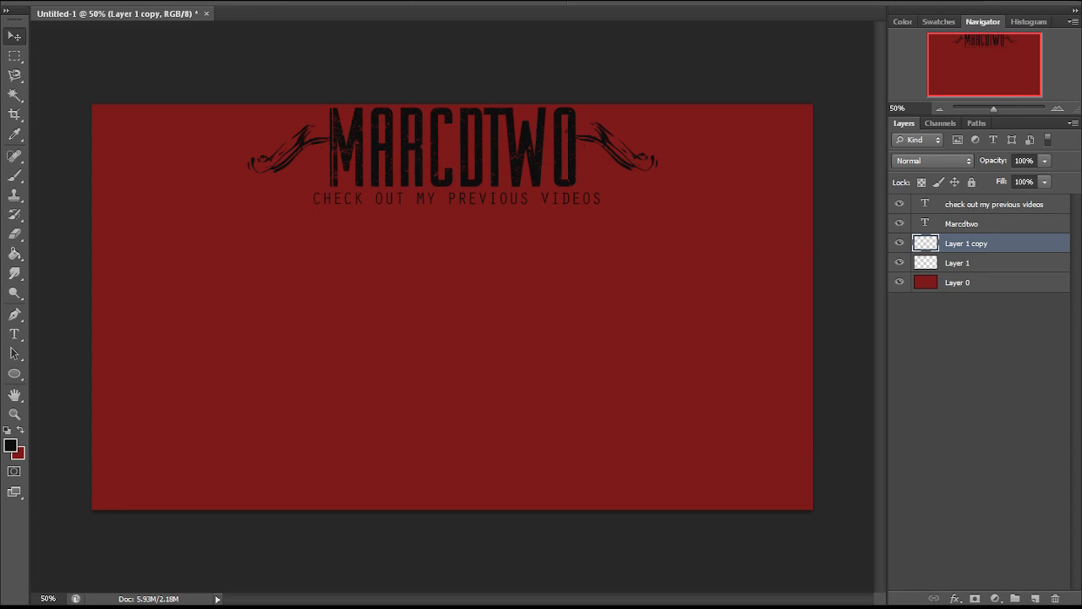
{"action": "key", "text": "Left"}
{"action": "key", "text": "Left"}
{"action": "key", "text": "Left"}
{"action": "key", "text": "Left"}
{"action": "key", "text": "Left"}
{"action": "key", "text": "Left"}
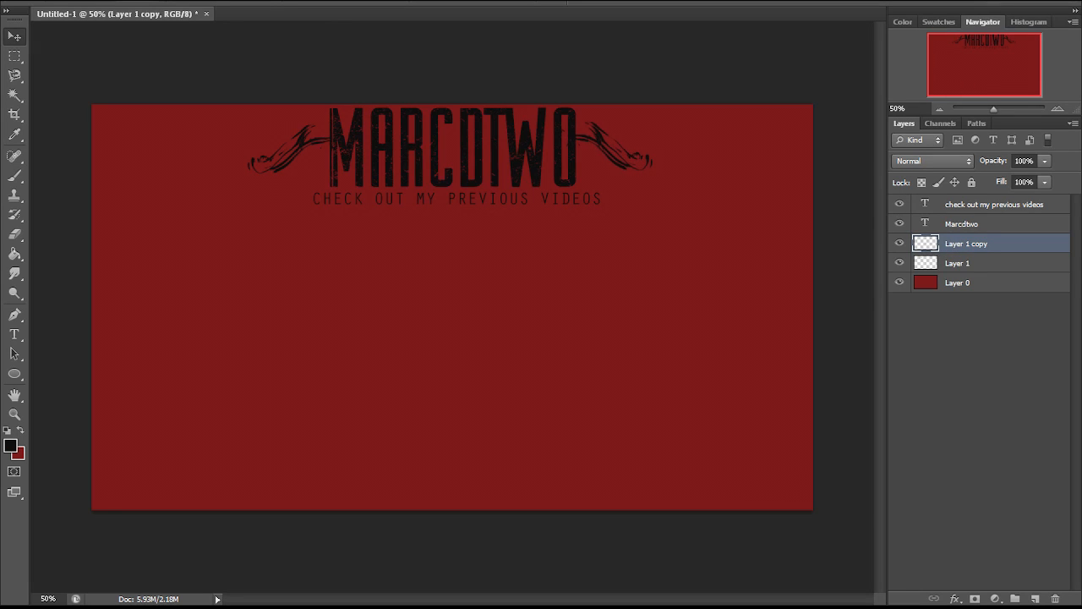
- Create a new layer above the red background and set the Pen tool's foreground colour to white, ffffff
{"action": "left_click", "coordinate": [958, 282]}
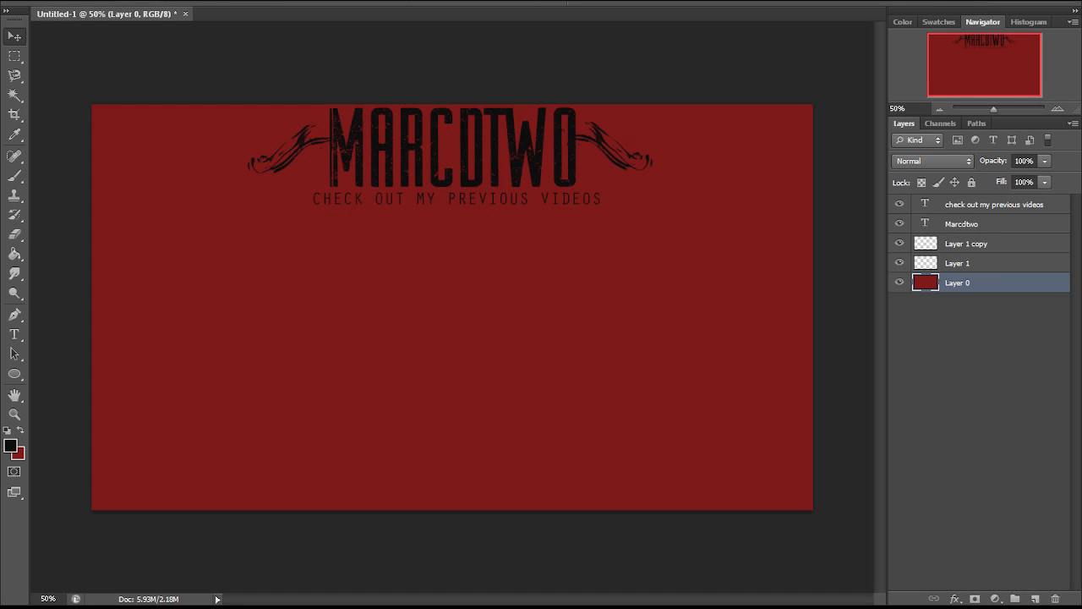
{"action": "left_click", "coordinate": [1035, 598]}
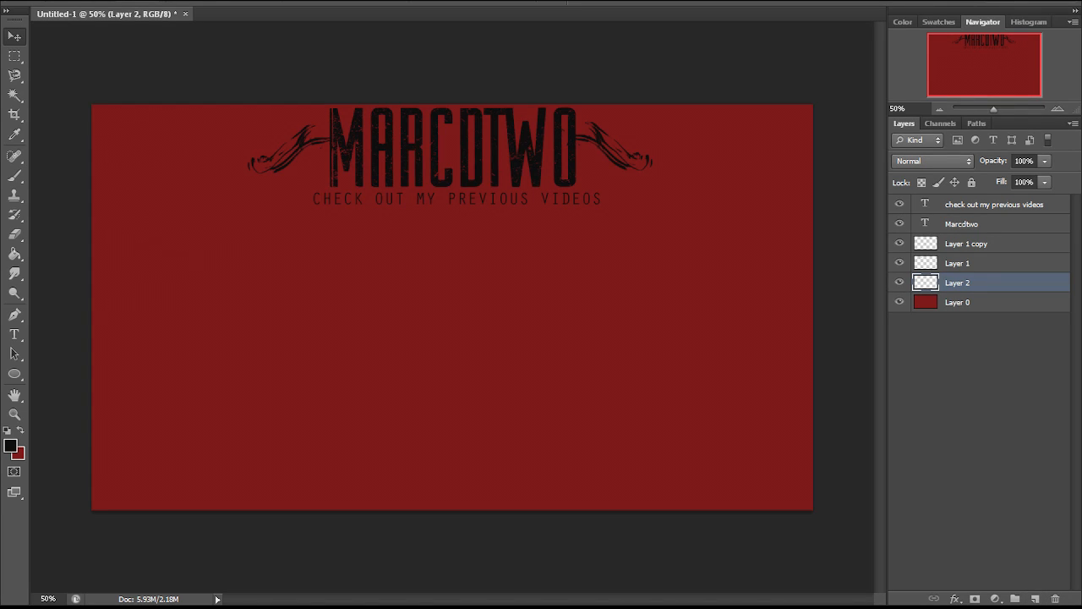
{"action": "left_click", "coordinate": [15, 315]}
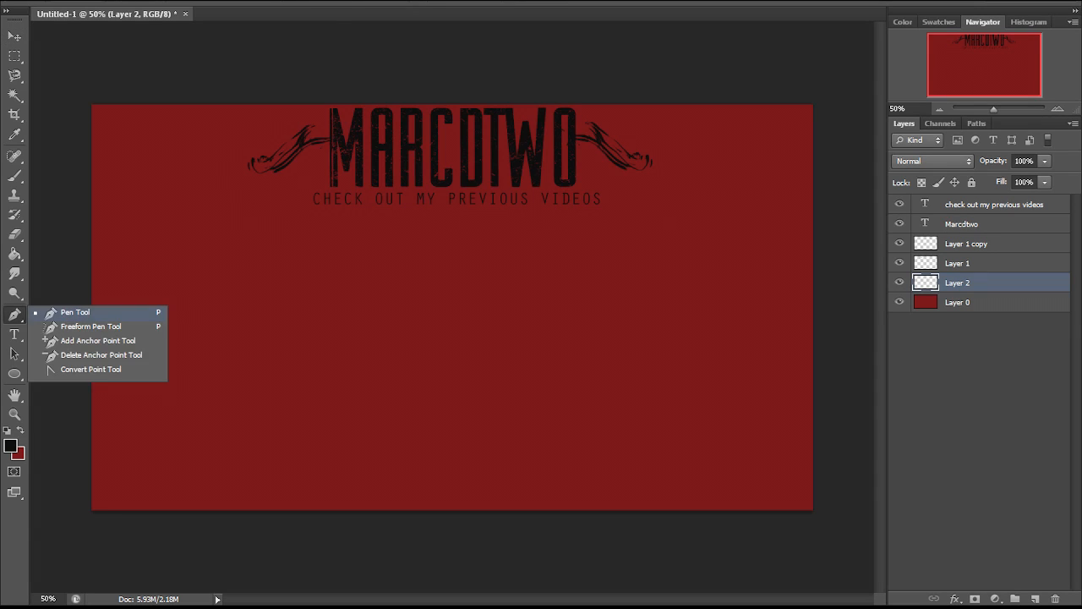
{"action": "left_click", "coordinate": [83, 313]}
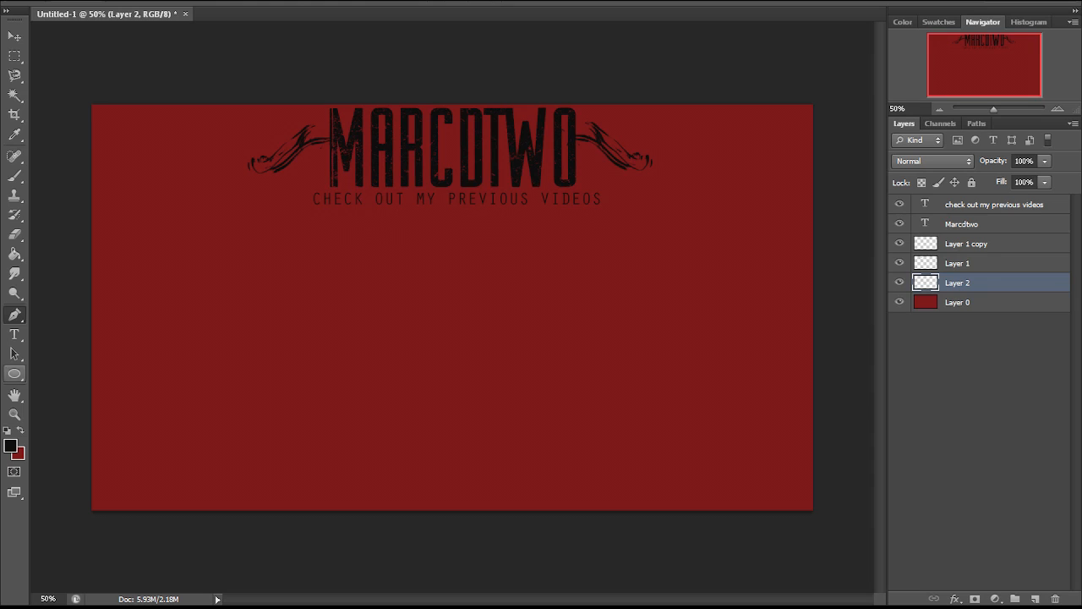
{"action": "left_click", "coordinate": [10, 446]}
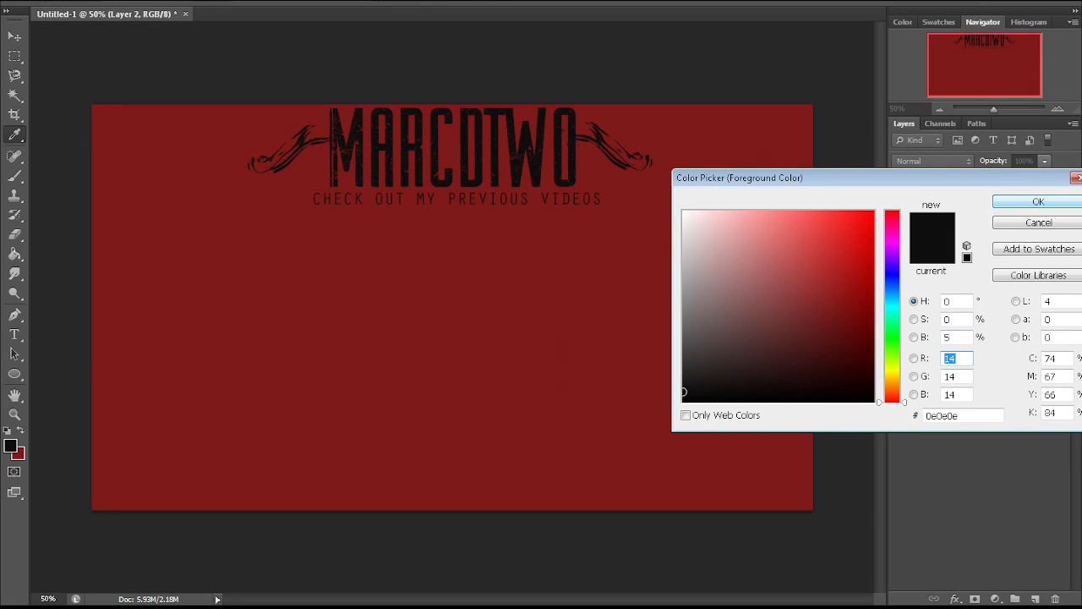
{"action": "left_click", "coordinate": [962, 415]}
{"action": "type", "text": "ffffff"}
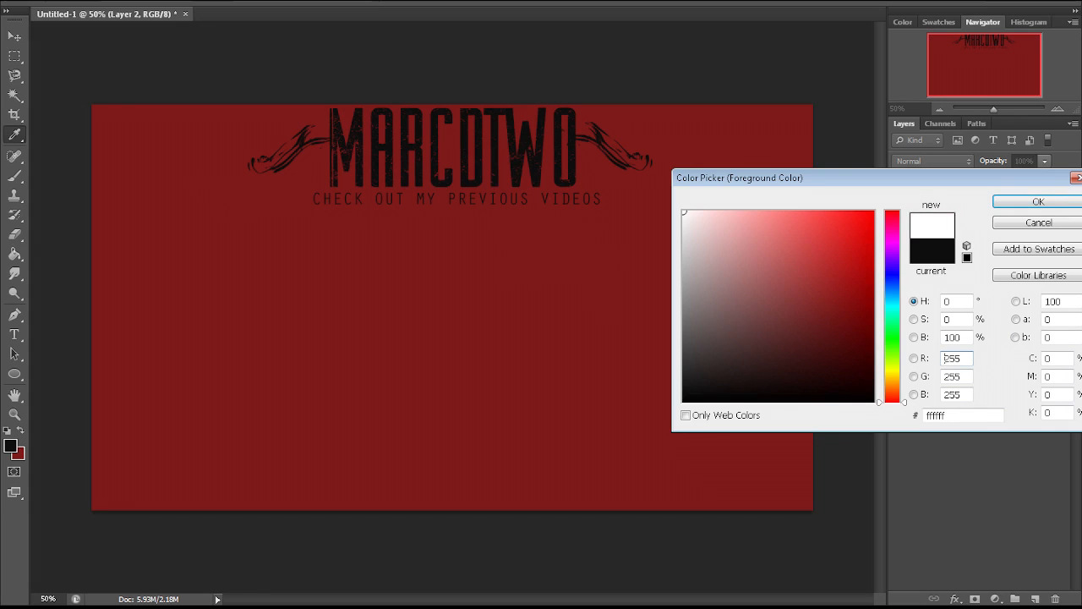
{"action": "key", "text": "Return"}
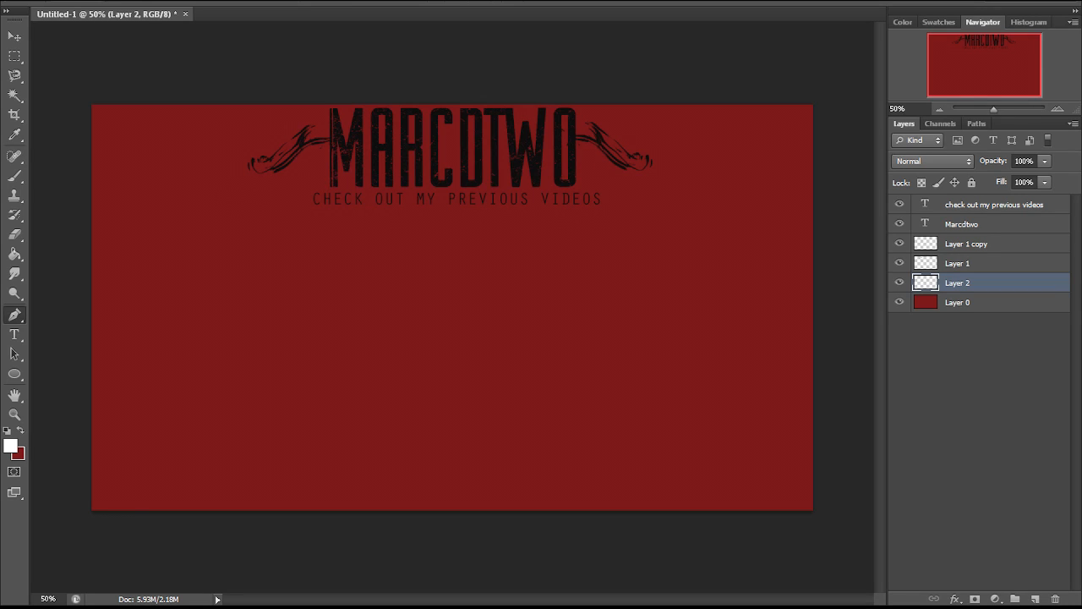
- Draw a white shape behind the lettering's left half, curving from the canvas's upper-left corner to just below the tagline, and rasterize it
{"action": "left_click", "coordinate": [89, 103]}
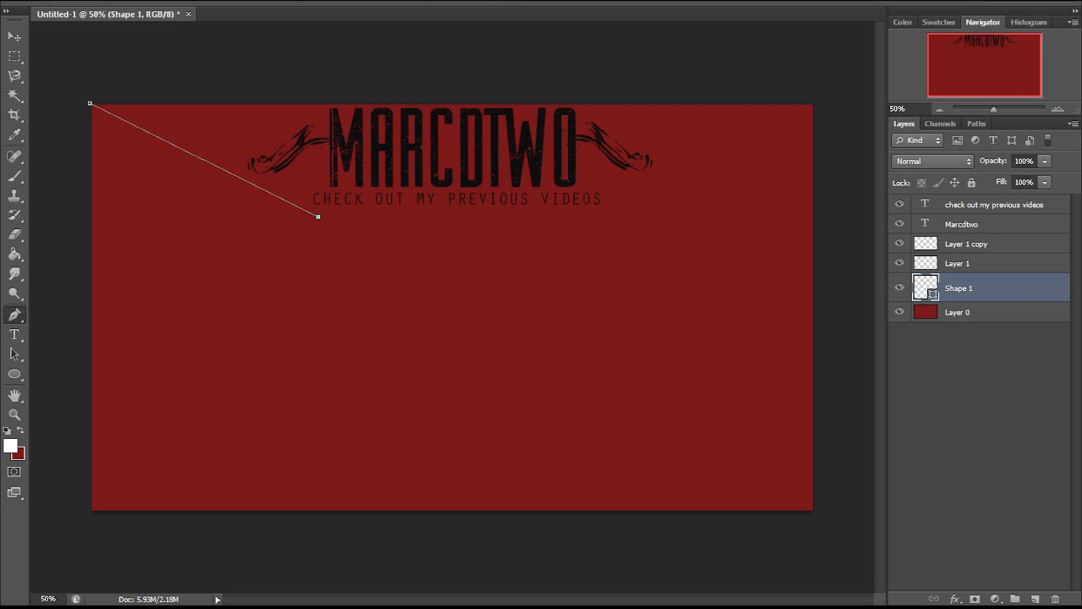
{"action": "left_click_drag", "start_coordinate": [318, 217], "coordinate": [334, 247]}
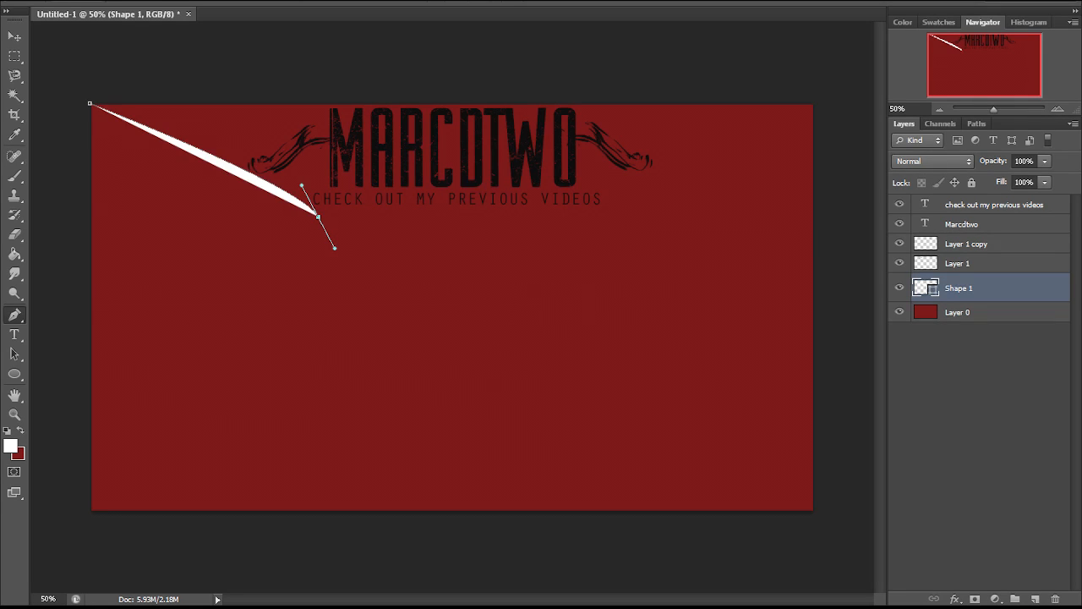
{"action": "left_click", "coordinate": [318, 217], "text": "alt"}
{"action": "left_click", "coordinate": [458, 216]}
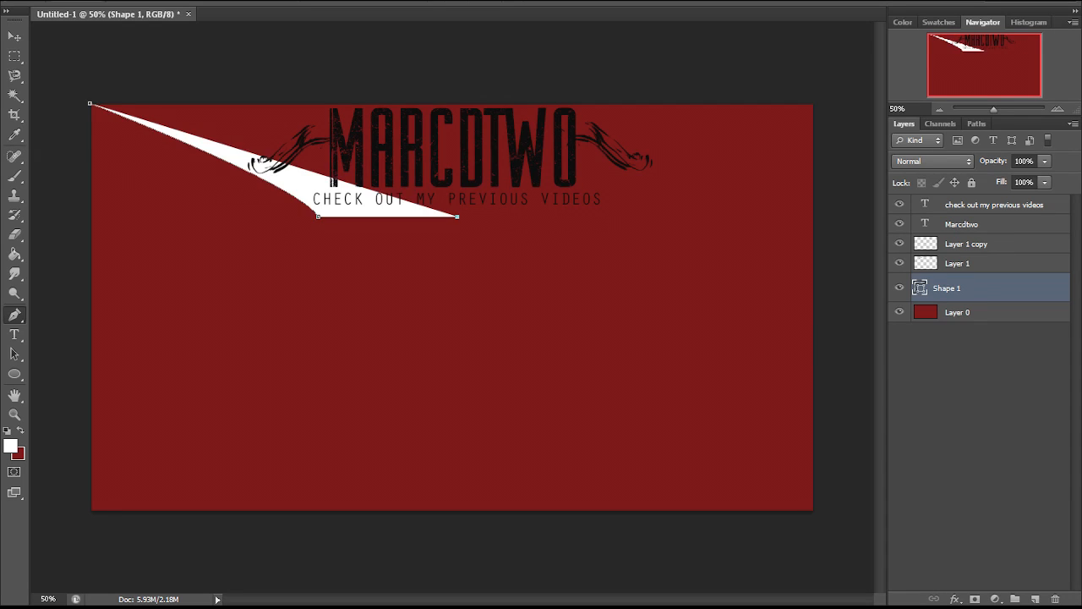
{"action": "left_click", "coordinate": [457, 99]}
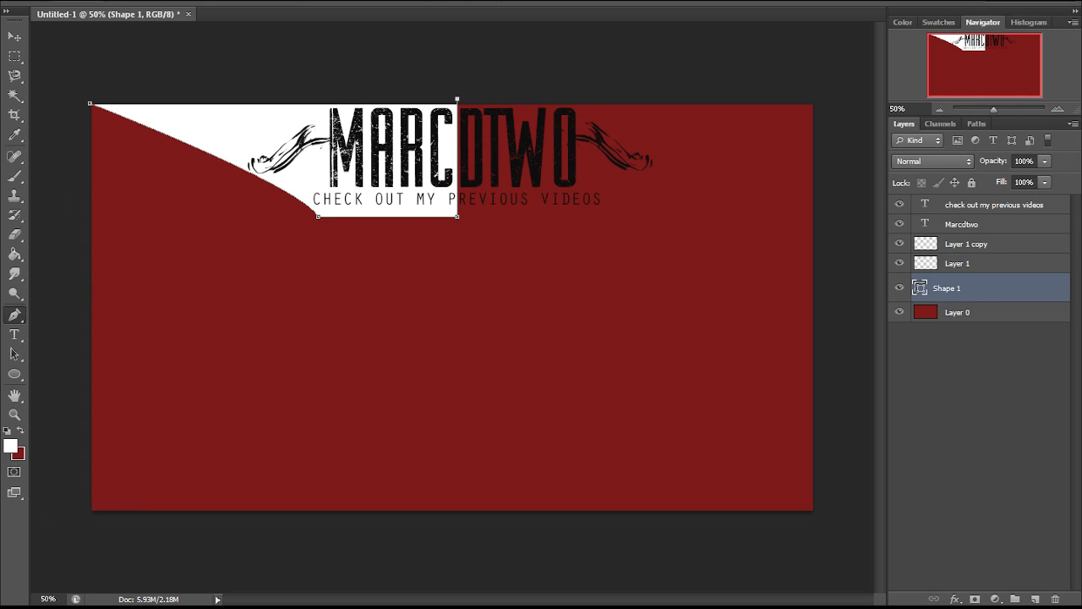
{"action": "left_click", "coordinate": [90, 103]}
{"action": "right_click", "coordinate": [947, 288]}
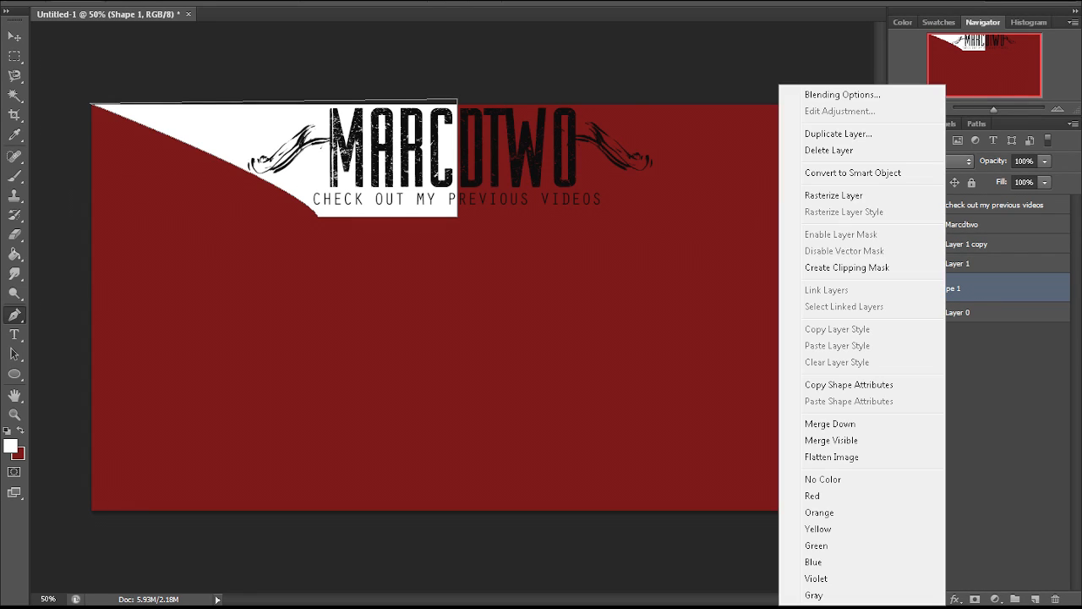
{"action": "left_click", "coordinate": [824, 256]}
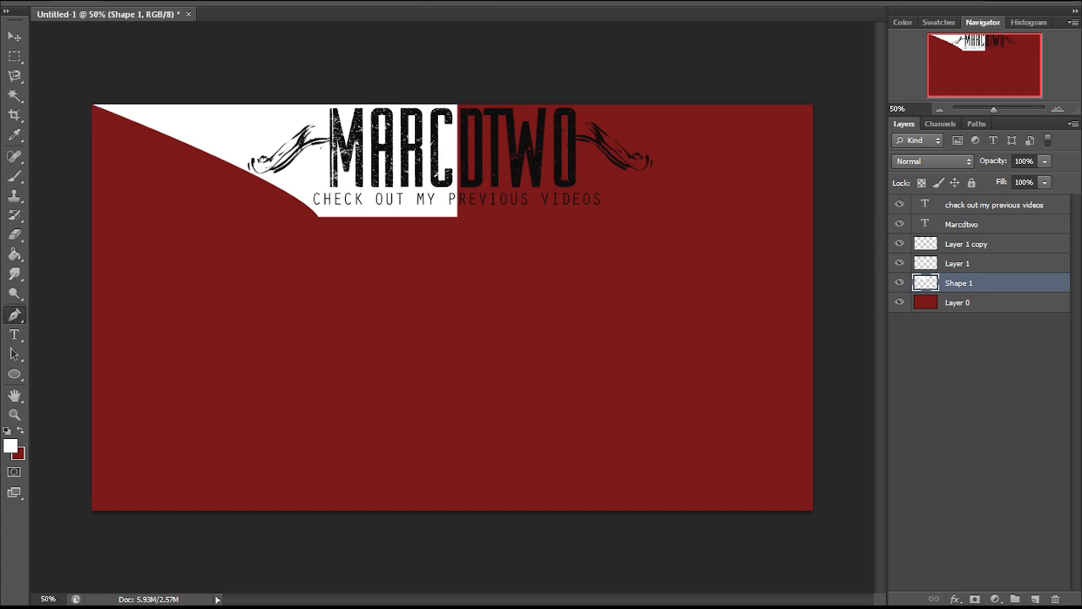
- Mirror a copy of the white shape onto the right half of the banner and merge both halves into one layer
{"action": "key", "text": "v"}
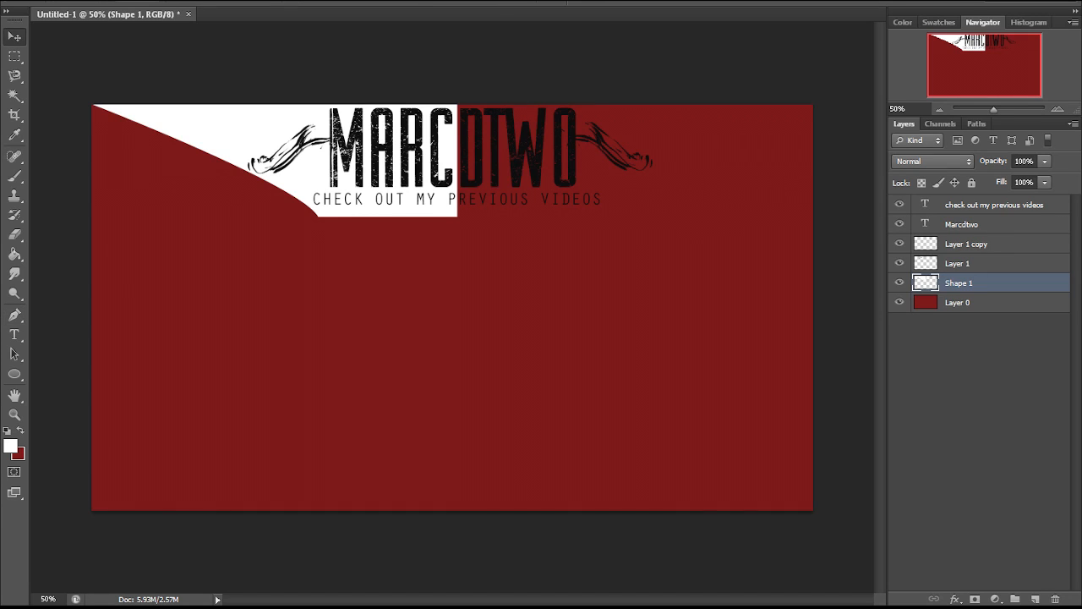
{"action": "left_click_drag", "start_coordinate": [389, 184], "coordinate": [394, 185]}
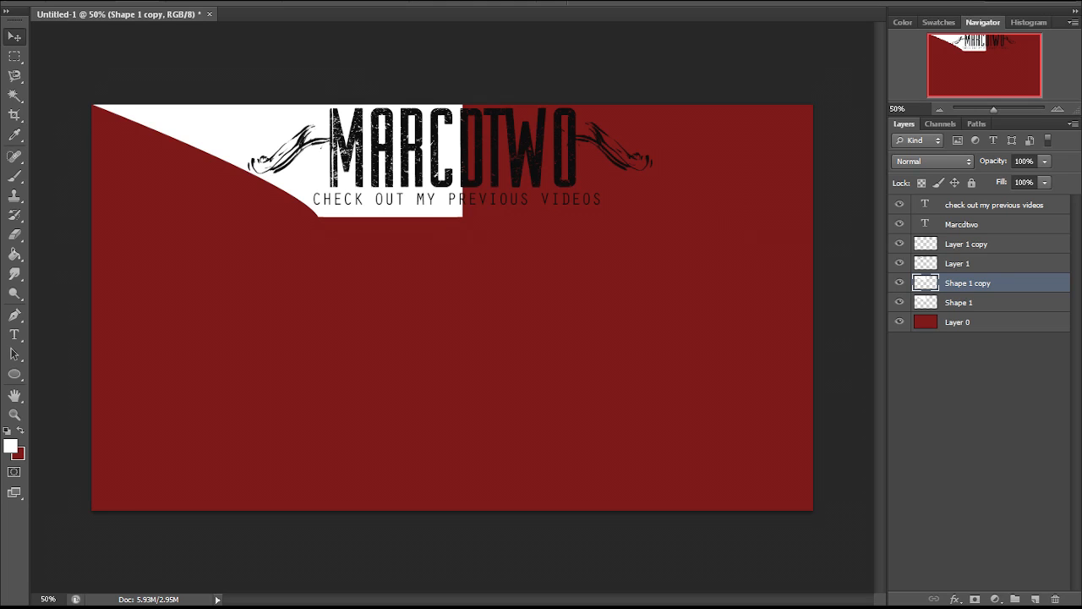
{"action": "key", "text": "ctrl+t"}
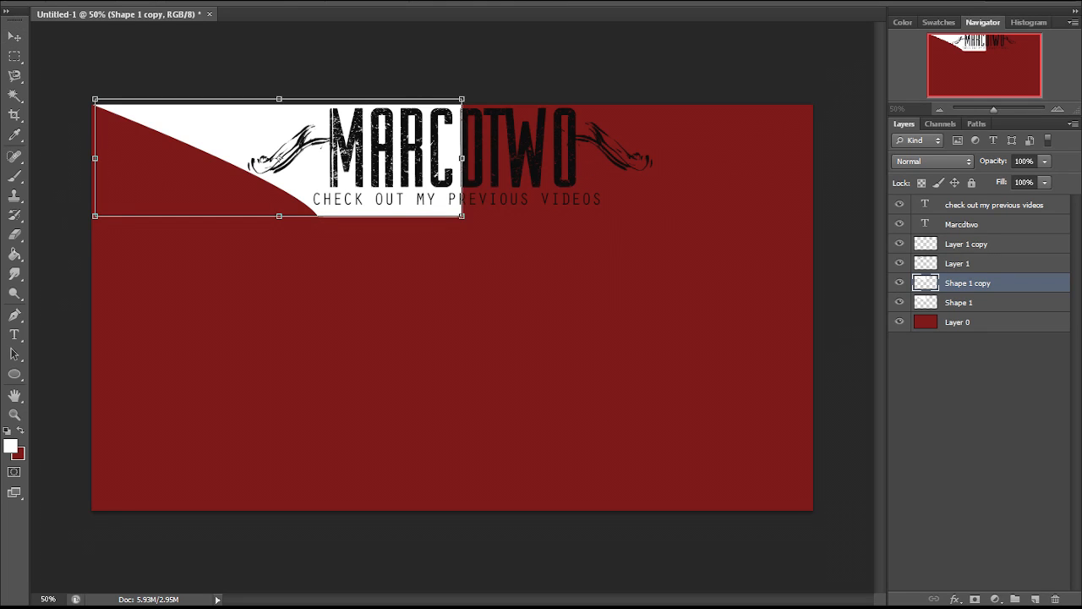
{"action": "right_click", "coordinate": [437, 163]}
{"action": "left_click", "coordinate": [478, 390]}
{"action": "key", "text": "Return"}
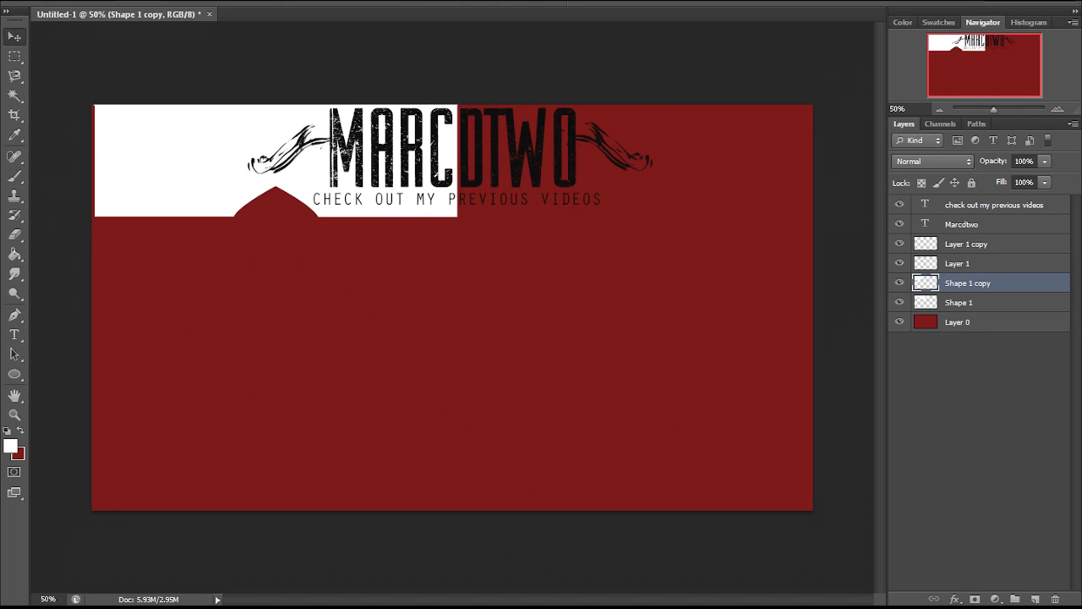
{"action": "left_click_drag", "start_coordinate": [195, 180], "coordinate": [561, 166]}
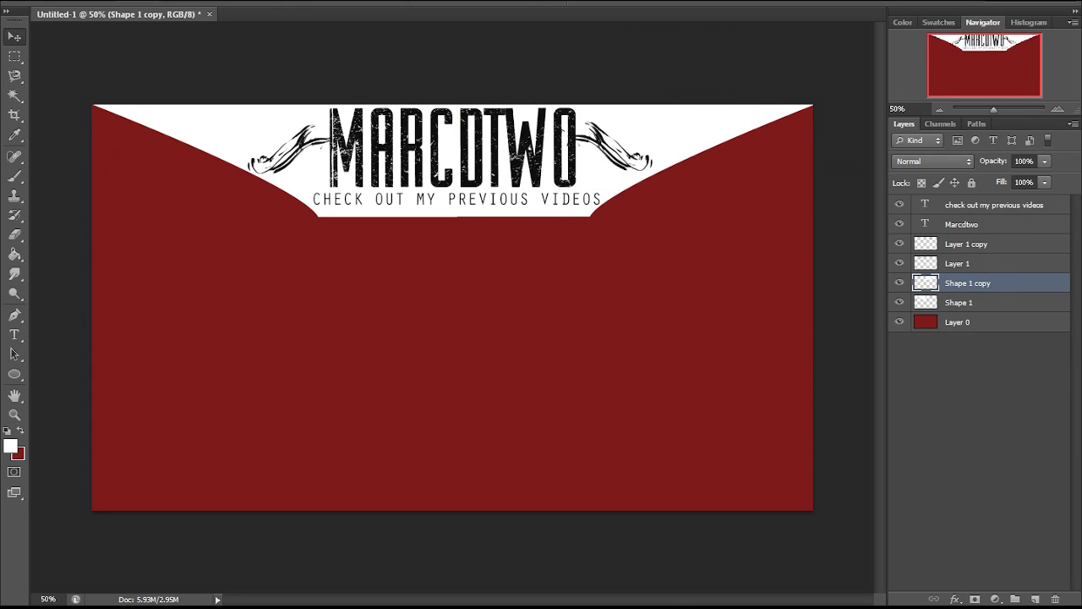
{"action": "left_click", "coordinate": [959, 303], "text": "ctrl"}
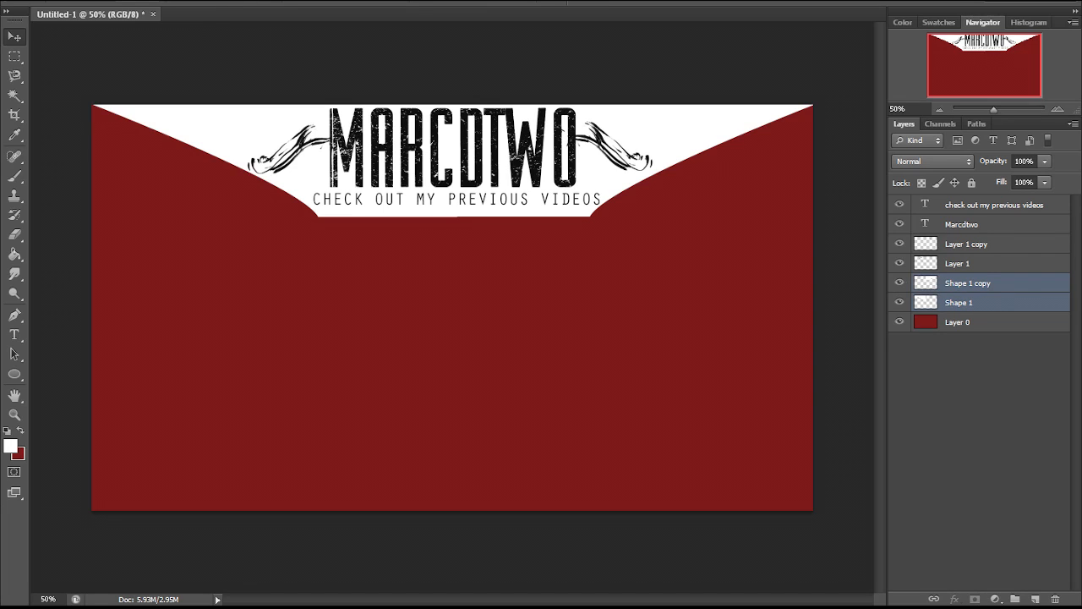
{"action": "key", "text": "ctrl+e"}
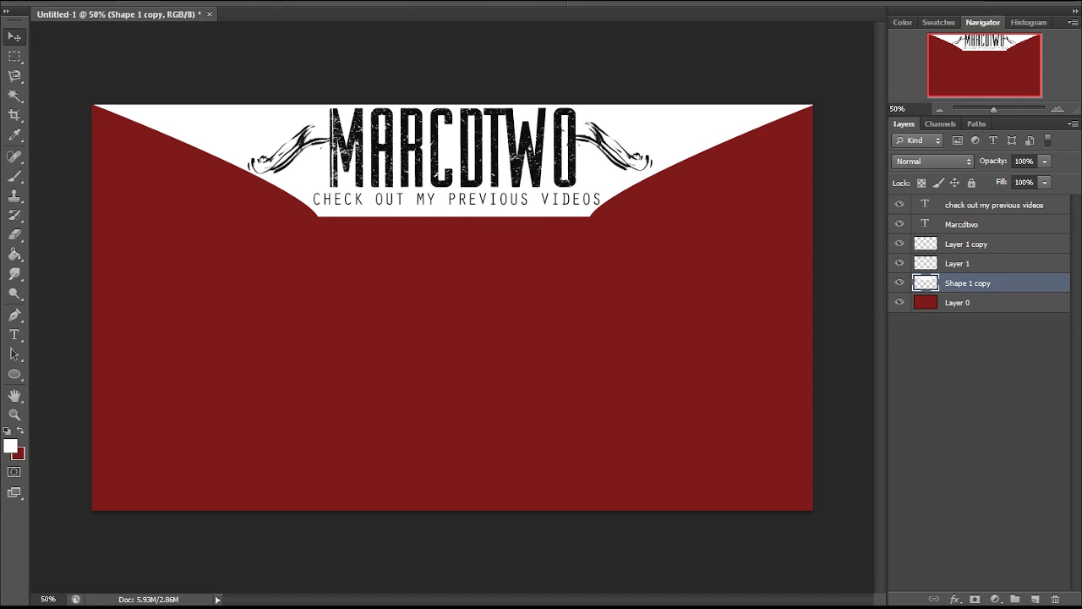
- Delete the swirl beside the O and scale down the one beside the M to fit inside the white banner
{"action": "left_click", "coordinate": [958, 264]}
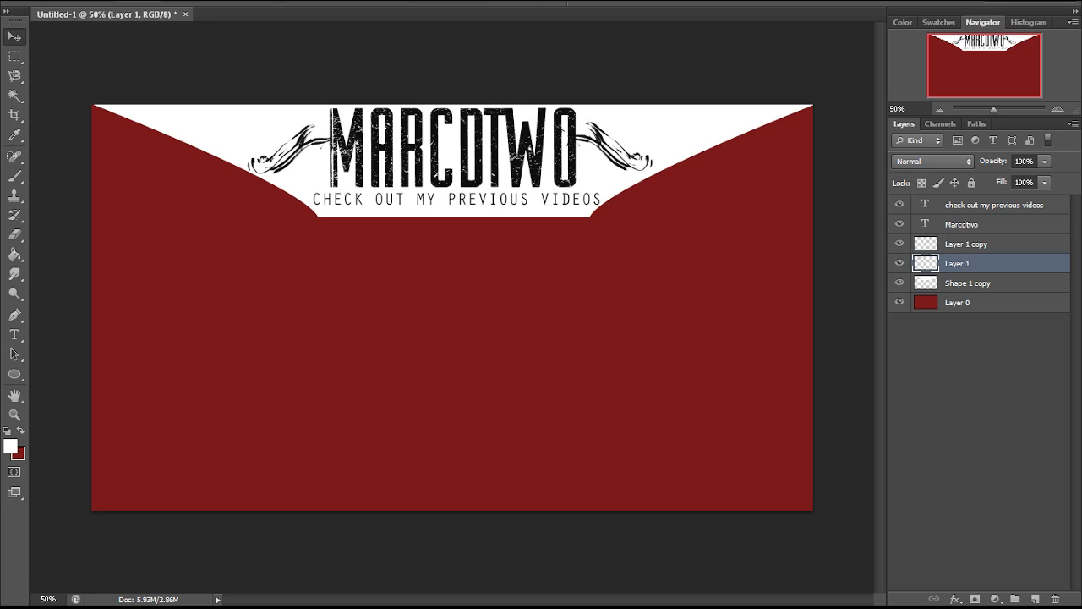
{"action": "left_click", "coordinate": [964, 243]}
{"action": "right_click", "coordinate": [972, 244]}
{"action": "left_click", "coordinate": [871, 150]}
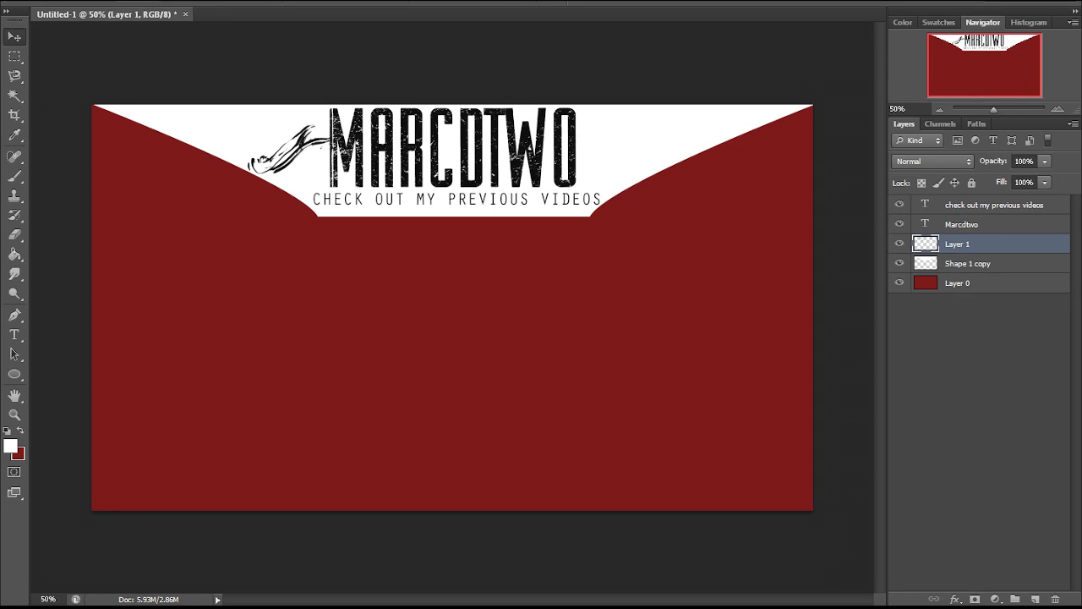
{"action": "key", "text": "ctrl+t"}
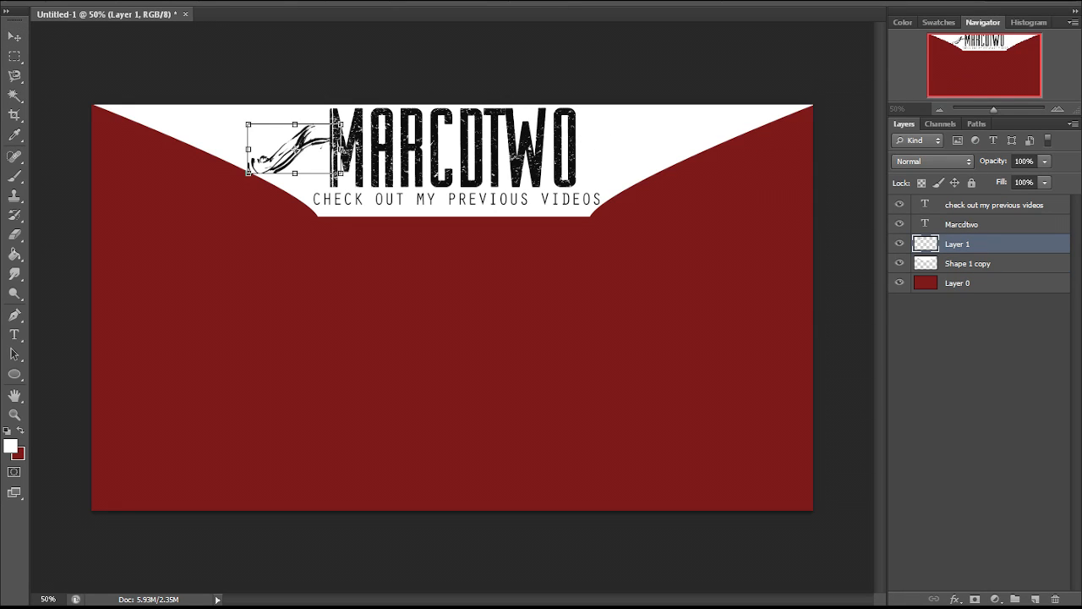
{"action": "left_click_drag", "start_coordinate": [340, 125], "coordinate": [320, 147]}
{"action": "key", "text": "Return"}
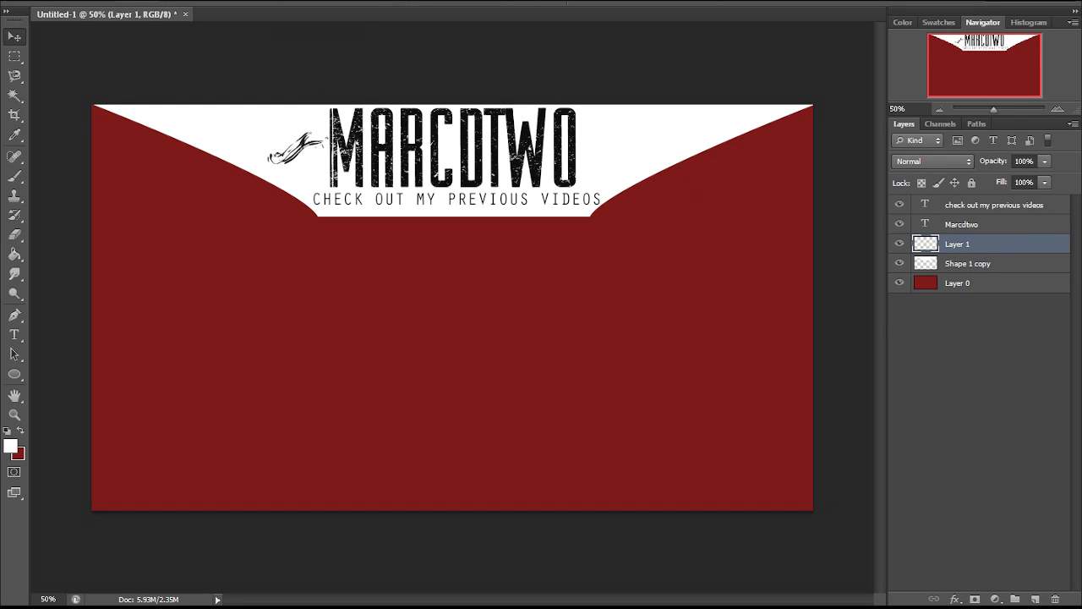
- Duplicate the reduced swirl, flip the copy horizontally, and place it level with the original beside the O
{"action": "key", "text": "ctrl+j"}
{"action": "key", "text": "ctrl+t"}
{"action": "right_click", "coordinate": [306, 142]}
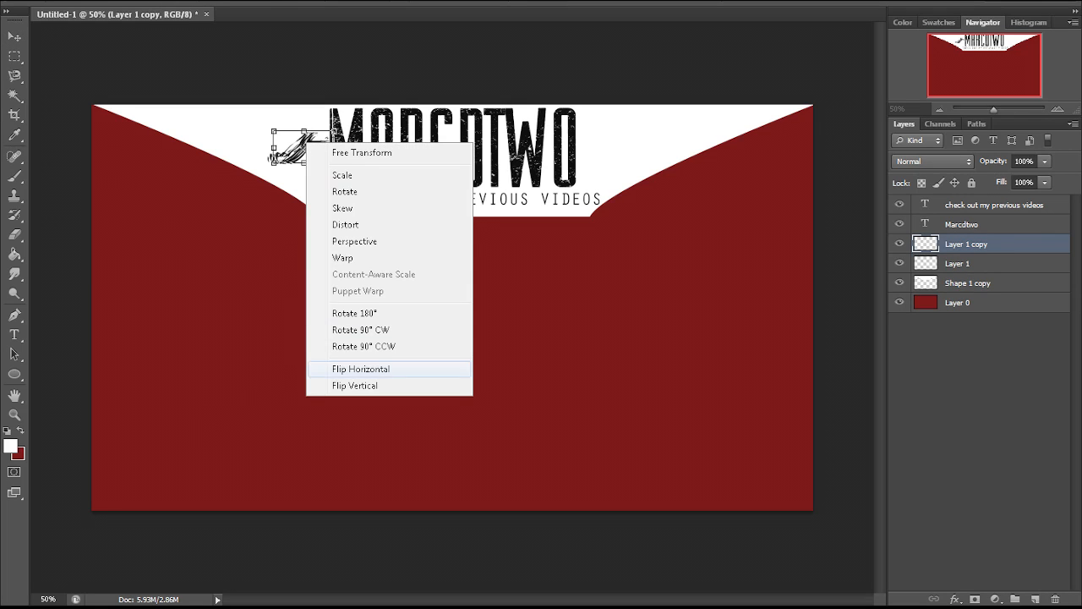
{"action": "left_click", "coordinate": [361, 369]}
{"action": "key", "text": "Return"}
{"action": "left_click_drag", "start_coordinate": [304, 146], "coordinate": [561, 154]}
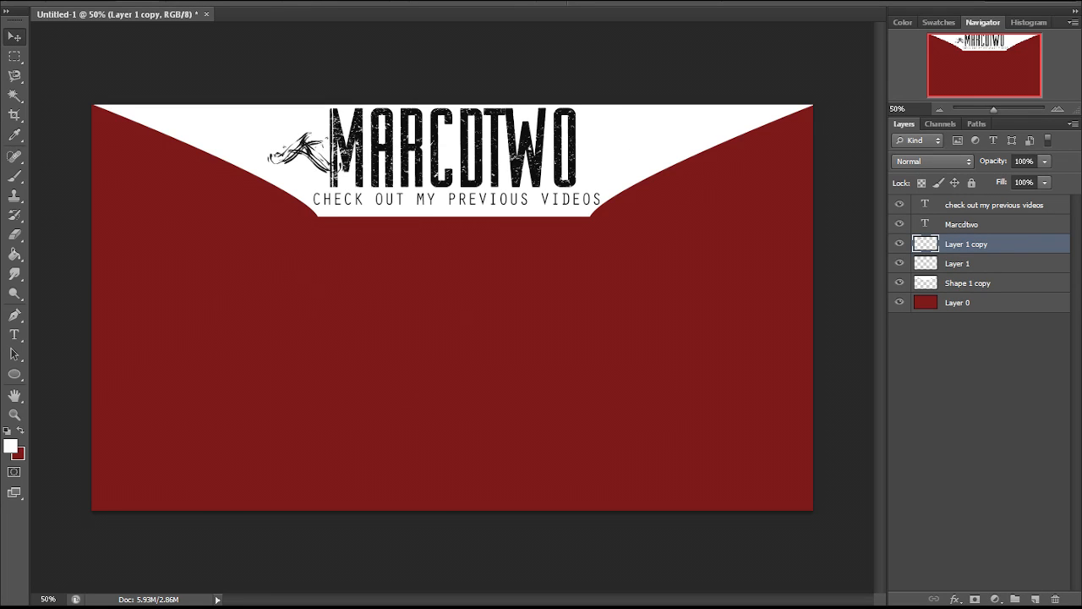
{"action": "key", "text": "ctrl+z"}
{"action": "left_click_drag", "start_coordinate": [300, 148], "coordinate": [611, 148]}
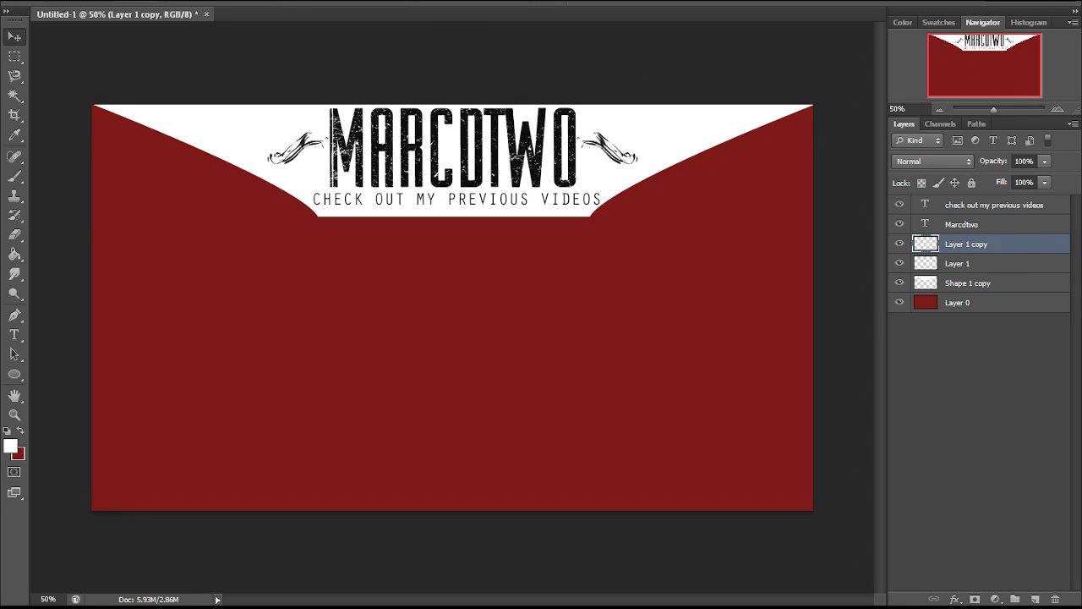
- Apply a linear Gradient Overlay to the banner shape, running from white down to grey #818181
{"action": "left_click", "coordinate": [968, 284]}
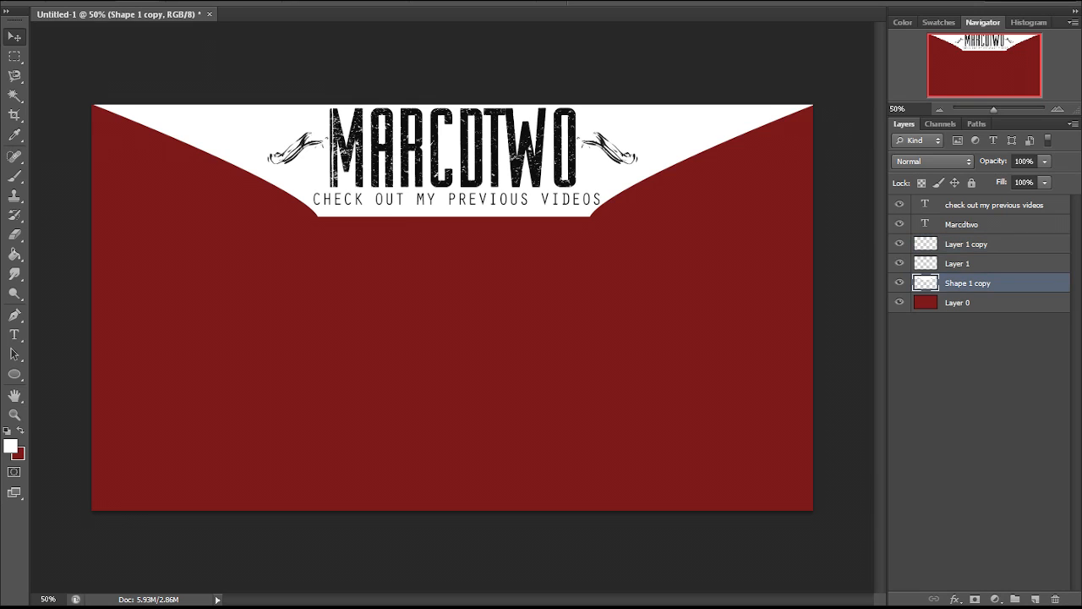
{"action": "right_click", "coordinate": [969, 288]}
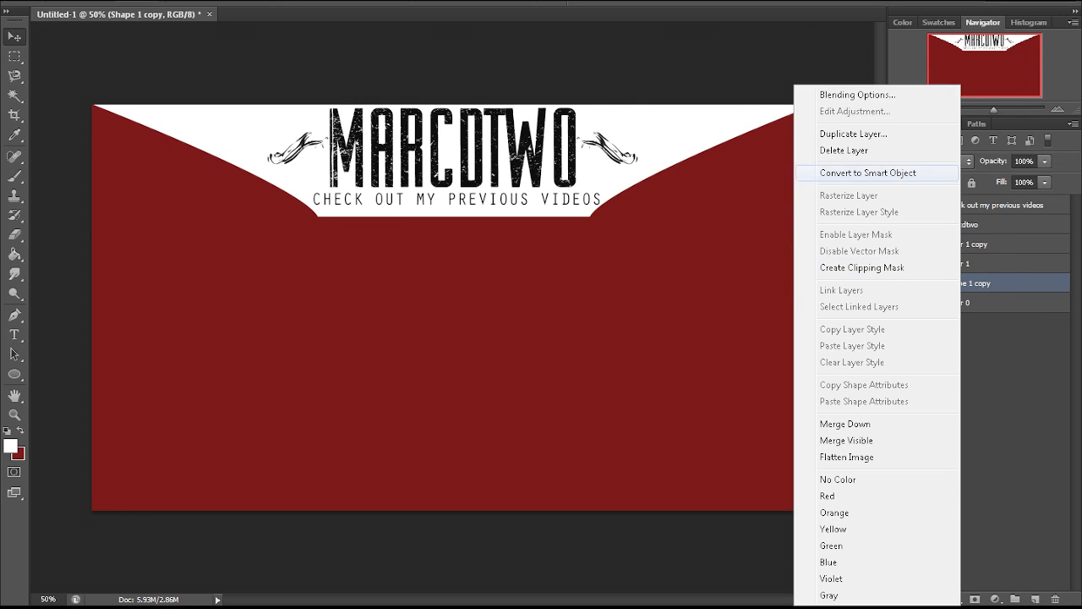
{"action": "left_click", "coordinate": [824, 95]}
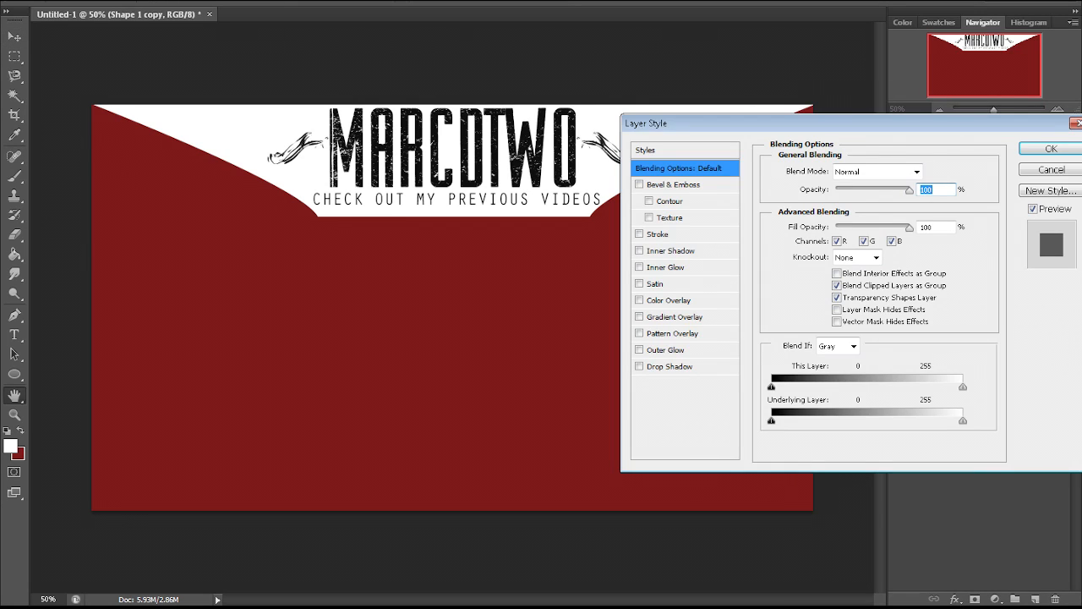
{"action": "left_click", "coordinate": [639, 316]}
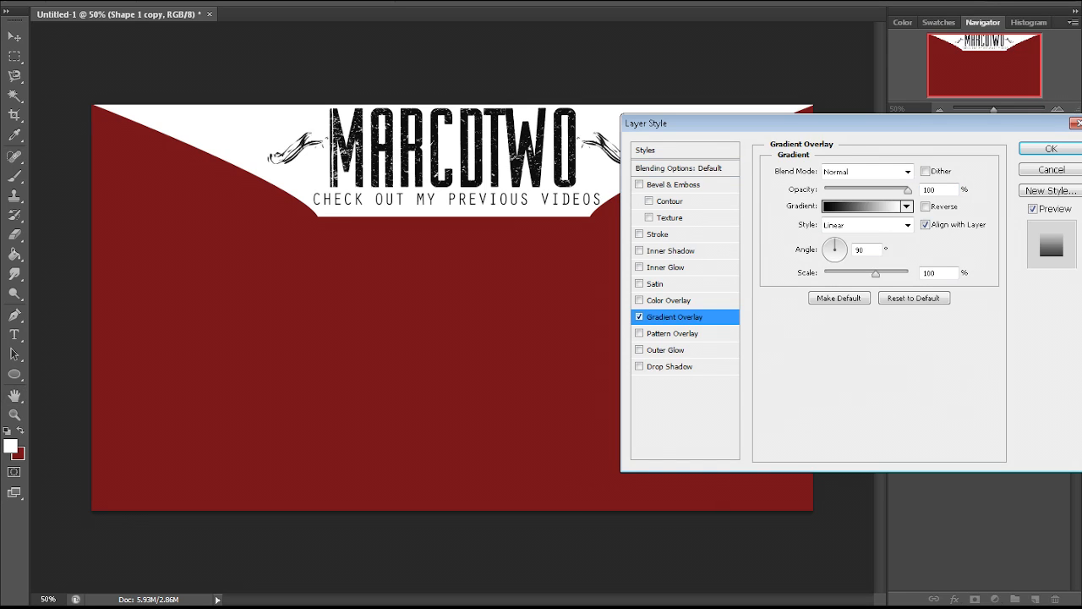
{"action": "left_click", "coordinate": [863, 206]}
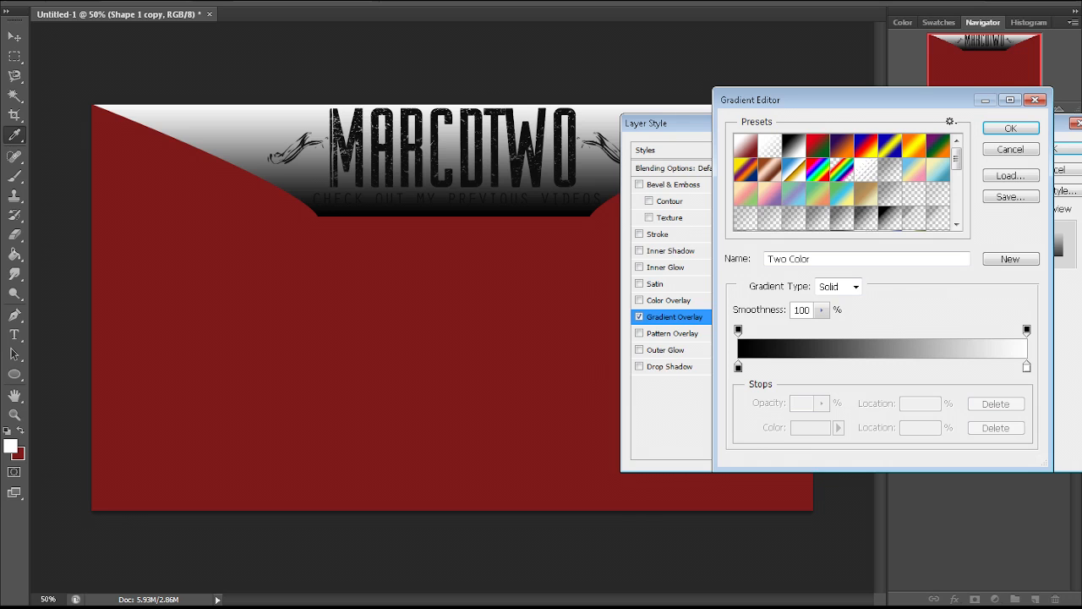
{"action": "left_click", "coordinate": [738, 366]}
{"action": "left_click", "coordinate": [810, 428]}
{"action": "left_click", "coordinate": [683, 256]}
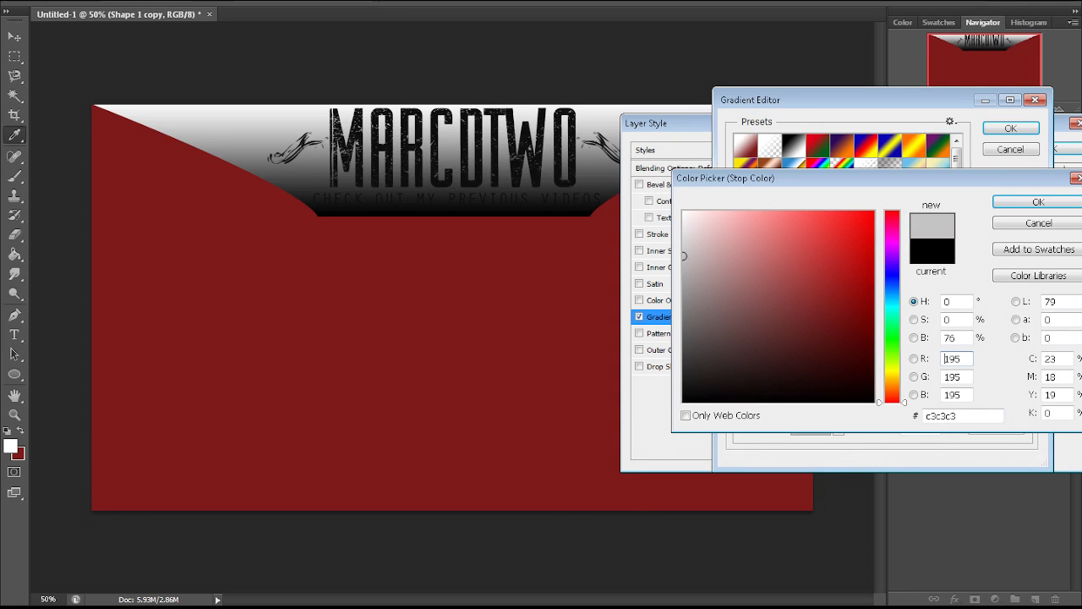
{"action": "left_click_drag", "start_coordinate": [683, 256], "coordinate": [684, 305]}
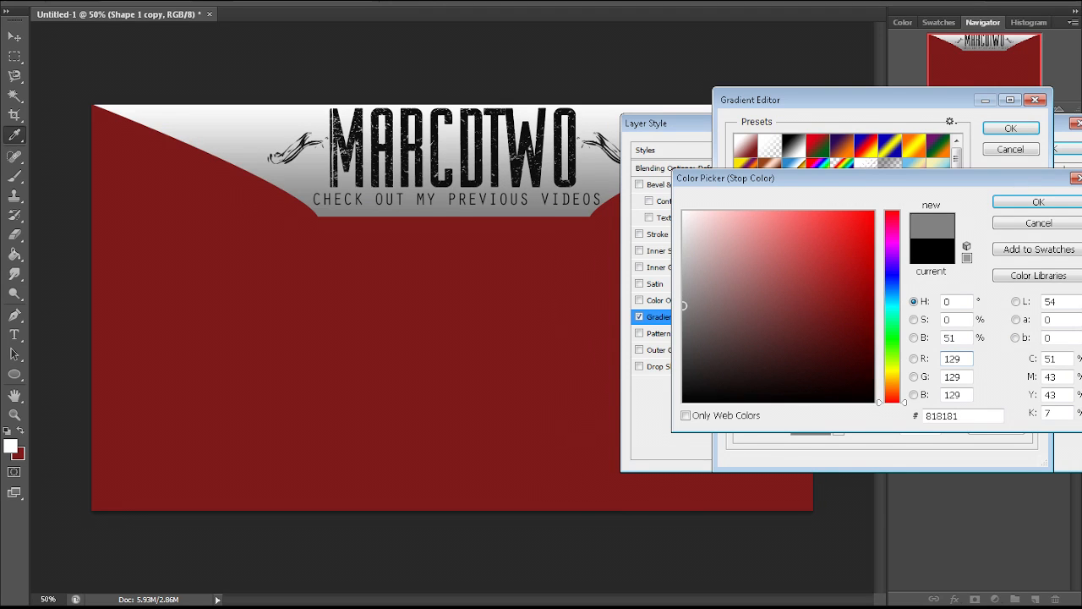
{"action": "left_click", "coordinate": [1039, 201]}
{"action": "left_click", "coordinate": [1011, 128]}
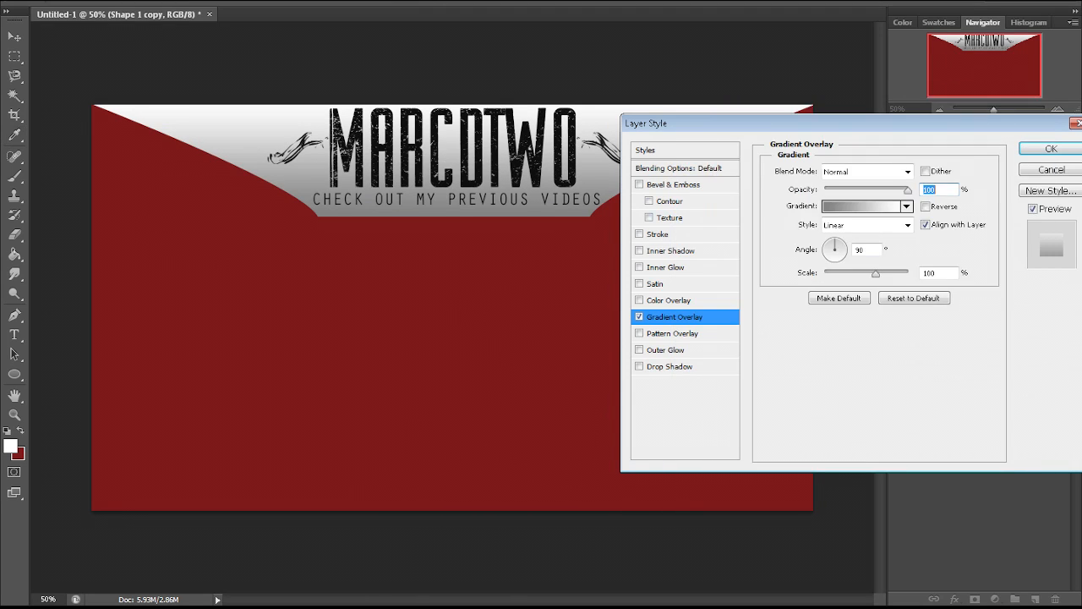
- Add a Drop Shadow to the banner at a 90° angle with 6 px distance, slightly larger size and reduced opacity
{"action": "left_click_drag", "start_coordinate": [973, 124], "coordinate": [970, 64]}
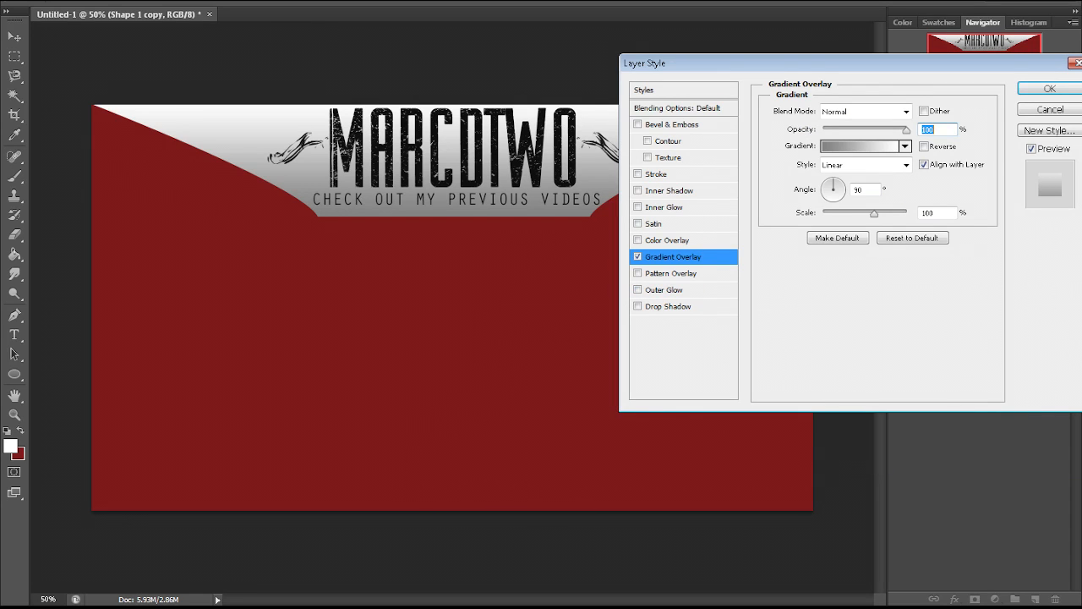
{"action": "left_click", "coordinate": [668, 306]}
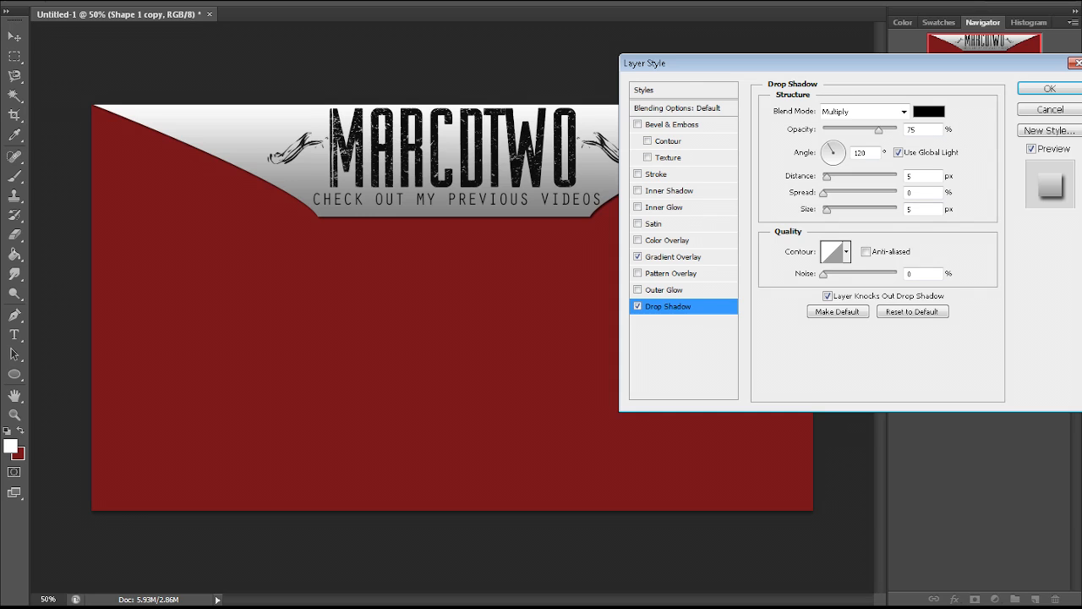
{"action": "left_click_drag", "start_coordinate": [827, 177], "coordinate": [827, 177]}
{"action": "left_click", "coordinate": [833, 146]}
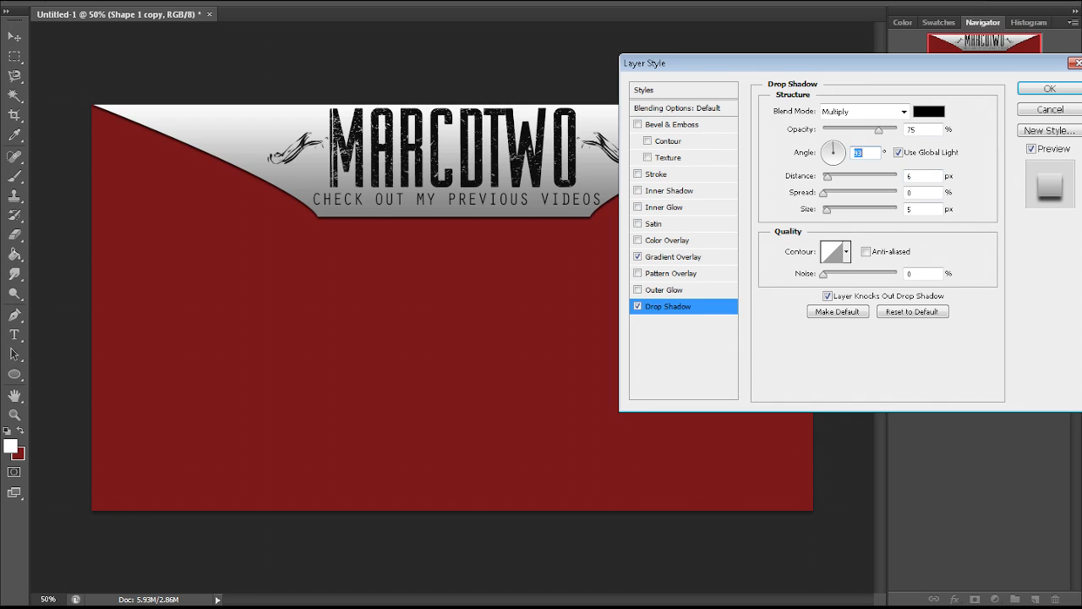
{"action": "left_click_drag", "start_coordinate": [833, 146], "coordinate": [835, 143]}
{"action": "left_click_drag", "start_coordinate": [835, 144], "coordinate": [836, 144]}
{"action": "left_click", "coordinate": [831, 145]}
{"action": "type", "text": "90"}
{"action": "left_click_drag", "start_coordinate": [827, 210], "coordinate": [830, 209]}
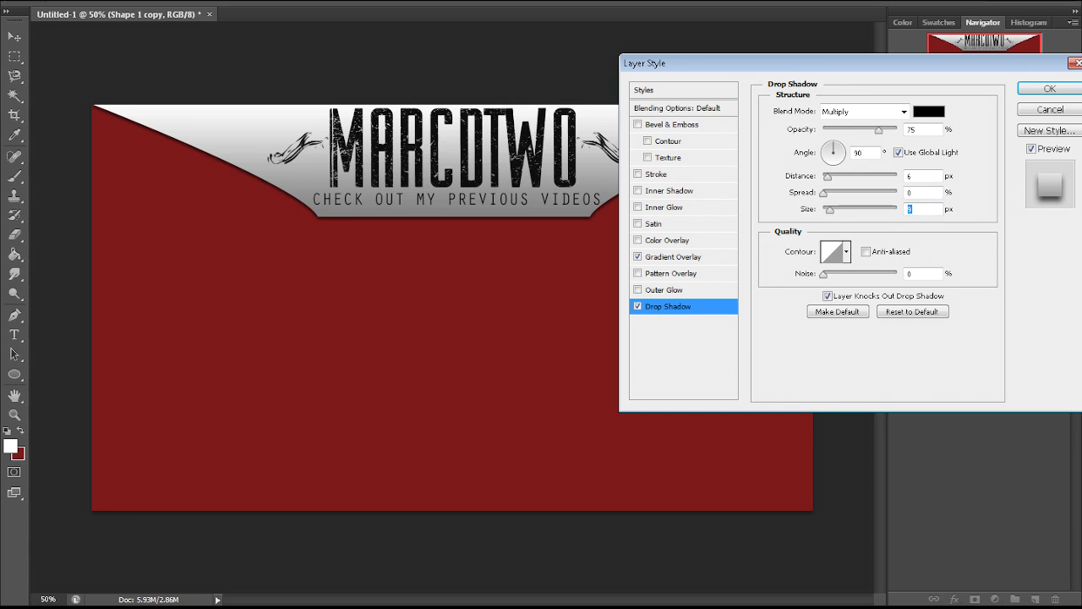
{"action": "left_click_drag", "start_coordinate": [879, 130], "coordinate": [860, 129]}
{"action": "left_click_drag", "start_coordinate": [837, 63], "coordinate": [598, 59]}
{"action": "left_click", "coordinate": [795, 84]}
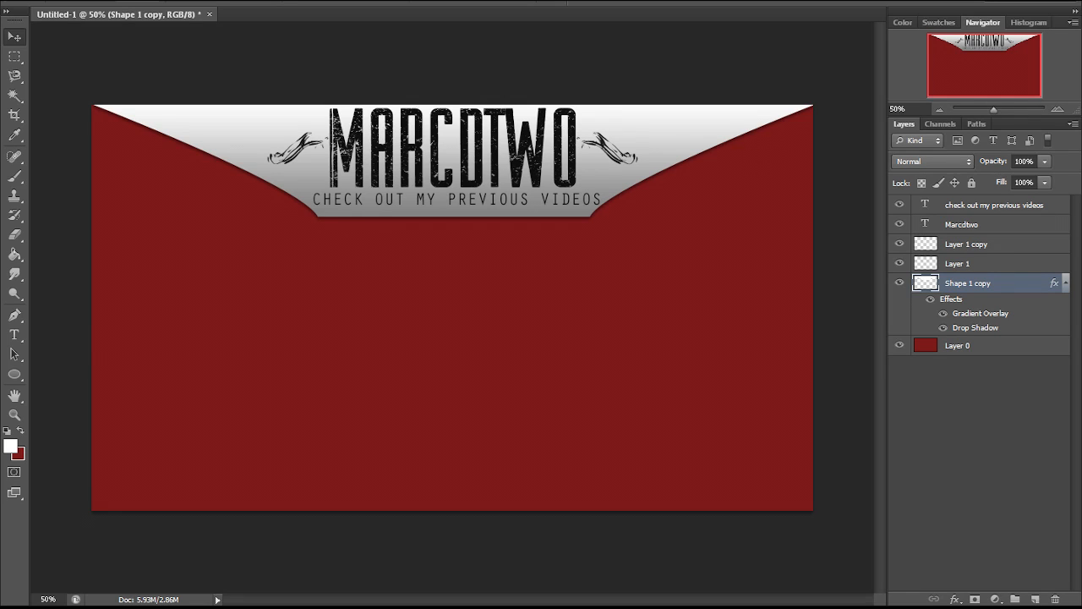
- Reduce the font size of the "Check out my previous videos" tagline to 40 pt
{"action": "left_click", "coordinate": [994, 206]}
{"action": "left_click", "coordinate": [14, 334]}
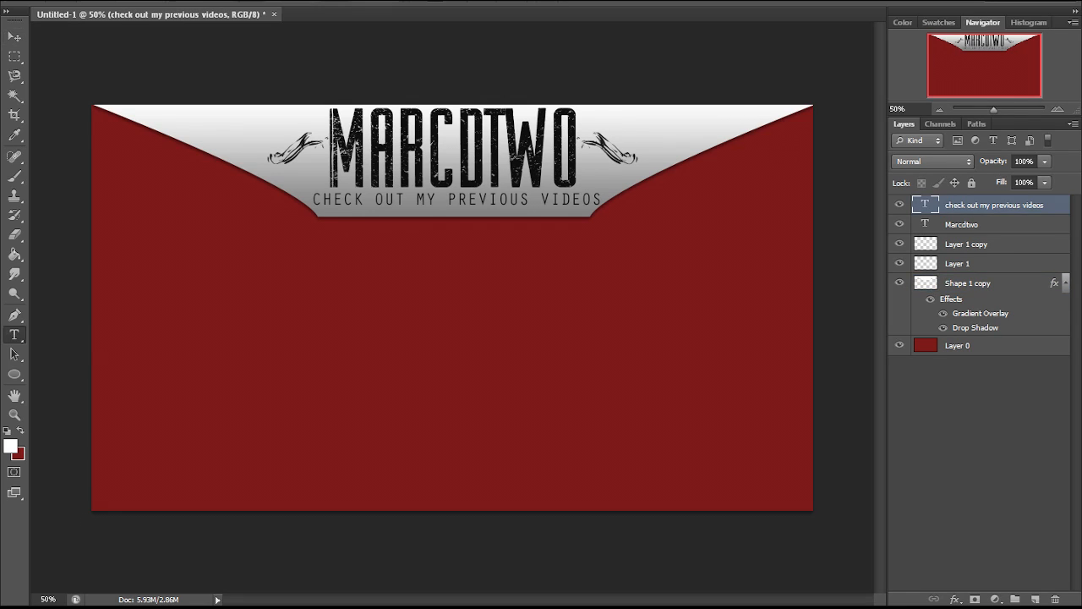
{"action": "left_click_drag", "start_coordinate": [602, 202], "coordinate": [310, 202]}
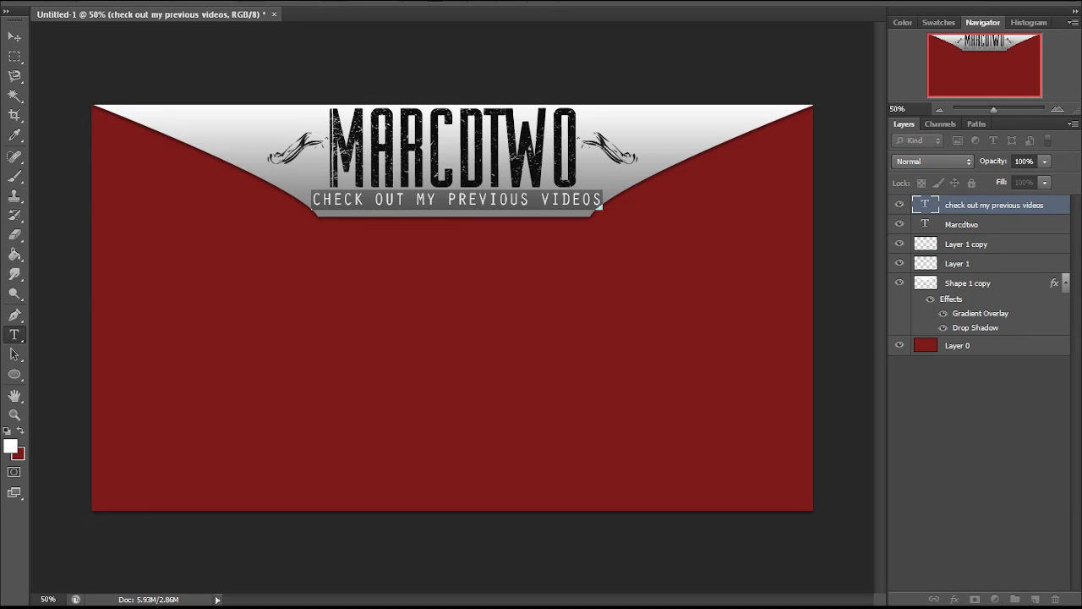
{"action": "key", "text": "ctrl+t"}
{"action": "key", "text": "Down"}
{"action": "key", "text": "Down"}
{"action": "key", "text": "Down"}
{"action": "key", "text": "Down"}
{"action": "key", "text": "Down"}
{"action": "key", "text": "Down"}
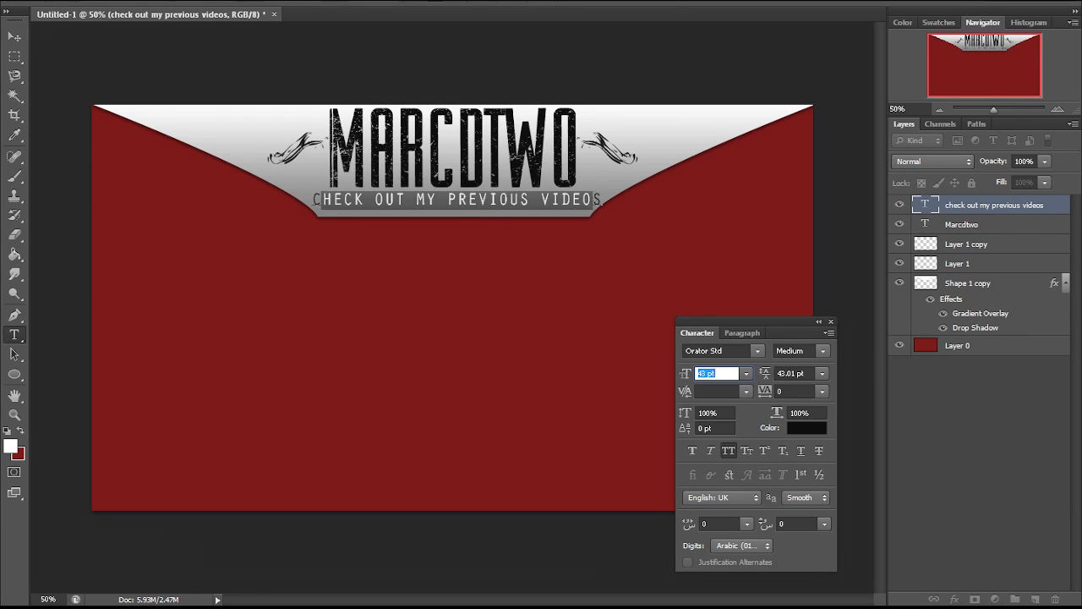
{"action": "left_click", "coordinate": [15, 36]}
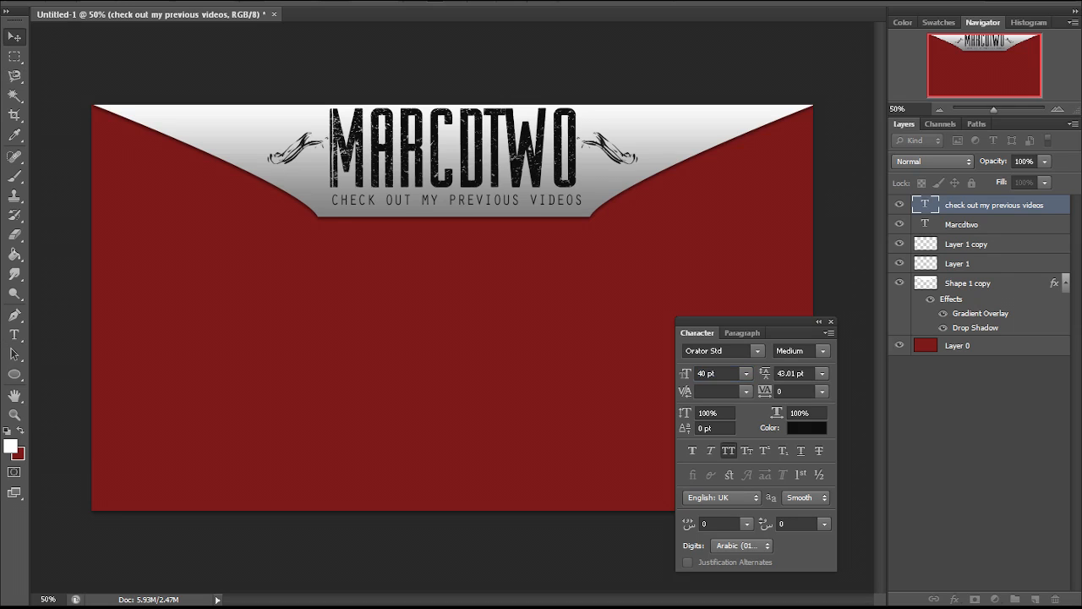
- Nudge the tagline slightly left to centre it under the lettering and down towards the banner's lower edge, and dismiss the character settings
{"action": "key", "text": "Left"}
{"action": "key", "text": "Left"}
{"action": "key", "text": "Left"}
{"action": "key", "text": "Left"}
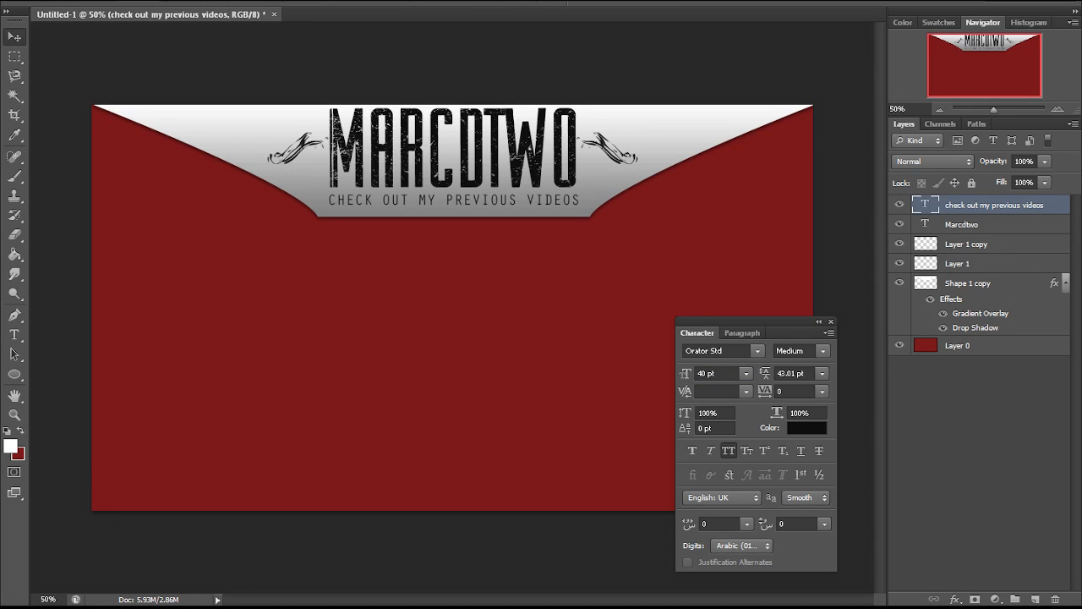
{"action": "key", "text": "Down"}
{"action": "key", "text": "Down"}
{"action": "key", "text": "Down"}
{"action": "key", "text": "Down"}
{"action": "key", "text": "Down"}
{"action": "key", "text": "Down"}
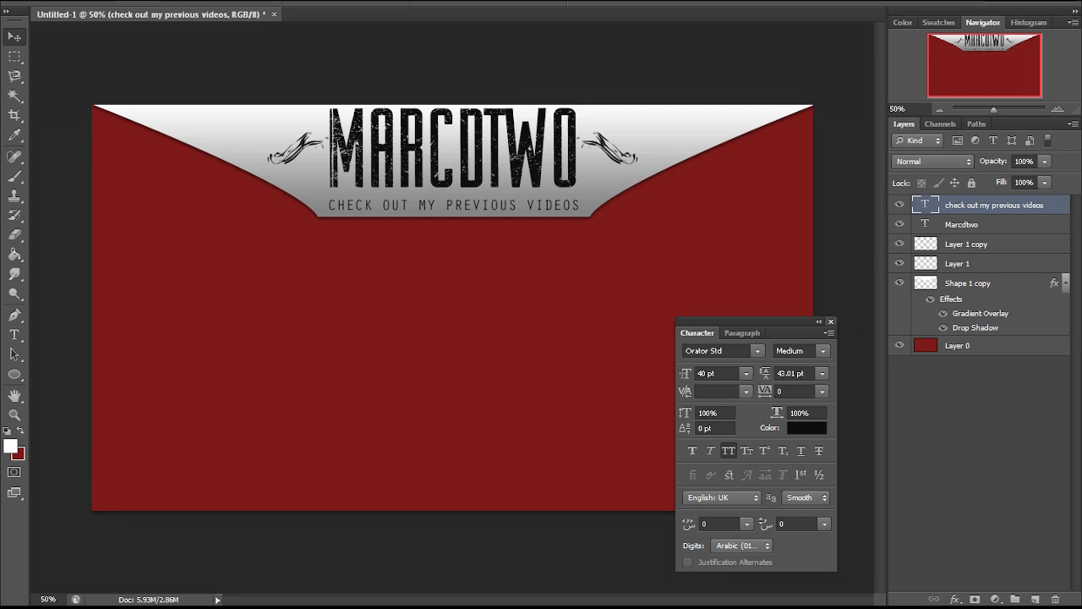
{"action": "left_click", "coordinate": [830, 321]}
{"action": "left_click", "coordinate": [14, 314]}
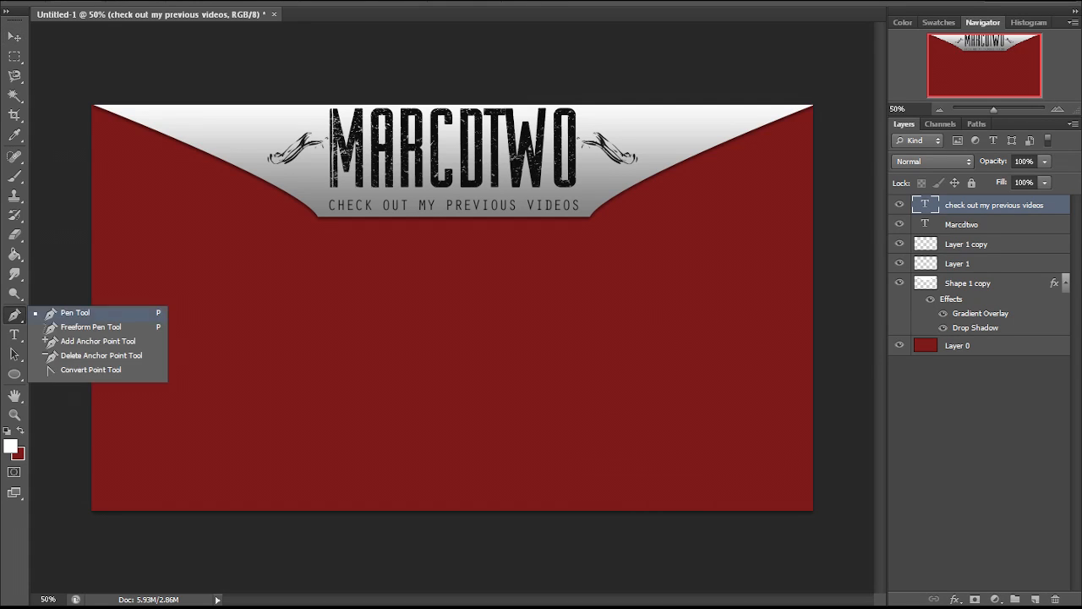
{"action": "left_click", "coordinate": [85, 312]}
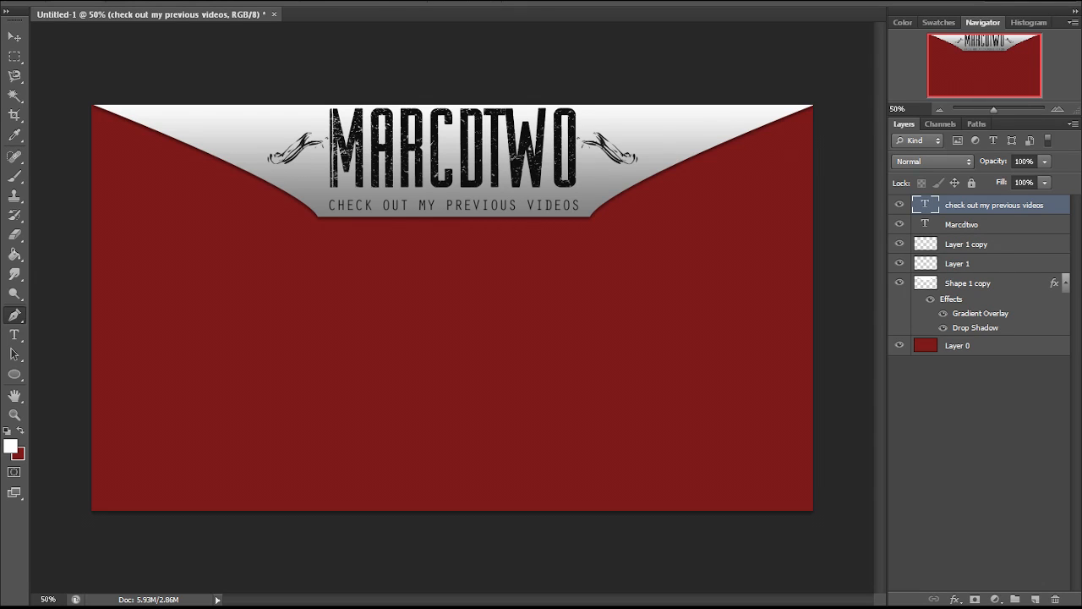
{"action": "key", "text": "v"}
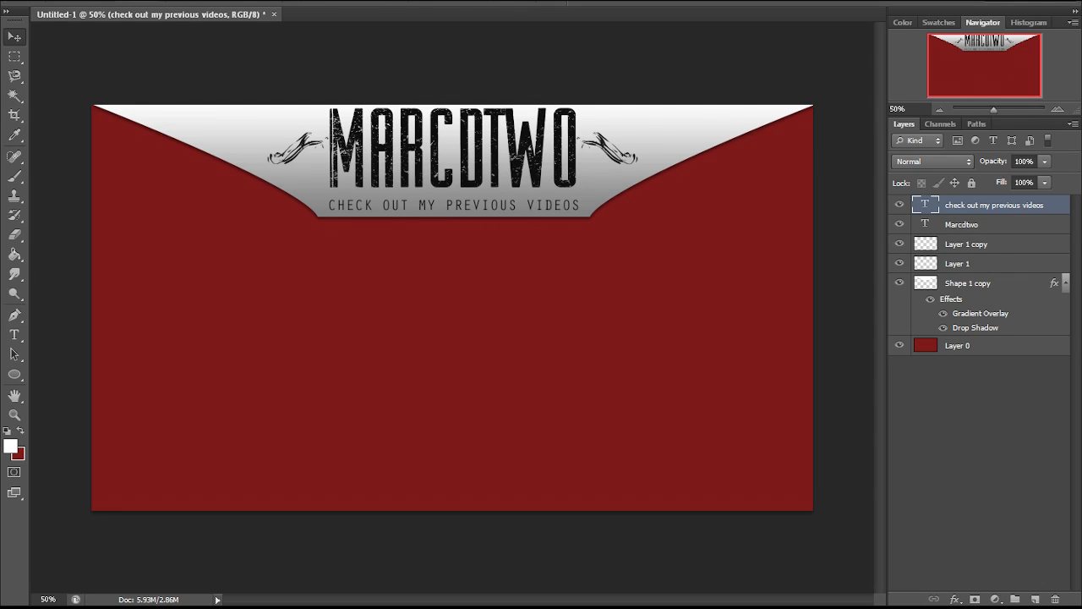
- Float the document in its own window and enlarge it until the whole canvas fits with a margin
{"action": "left_click_drag", "start_coordinate": [126, 14], "coordinate": [124, 80]}
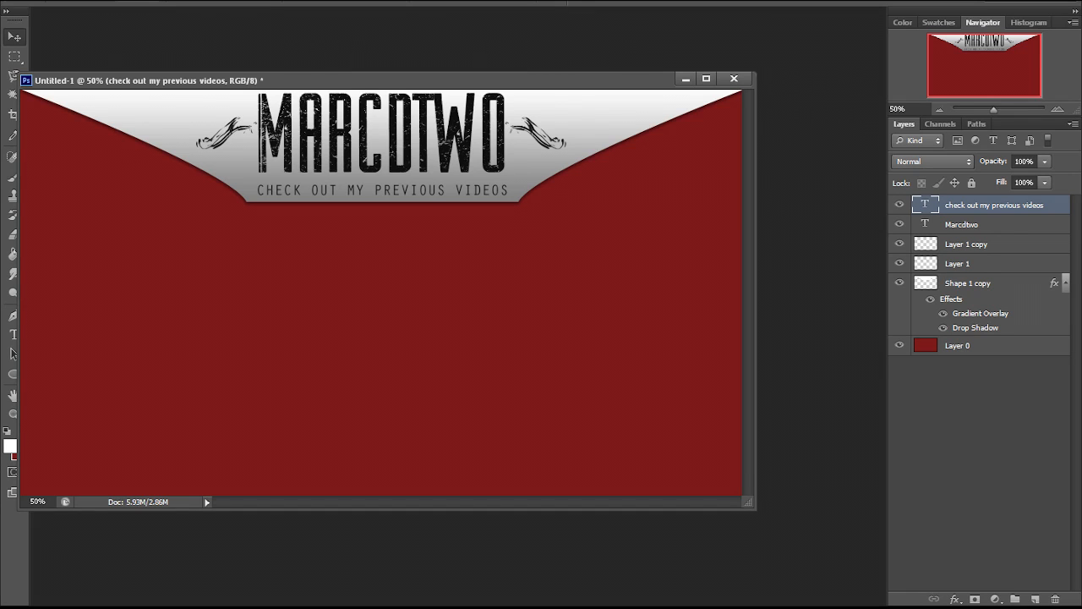
{"action": "left_click_drag", "start_coordinate": [27, 80], "coordinate": [66, 68]}
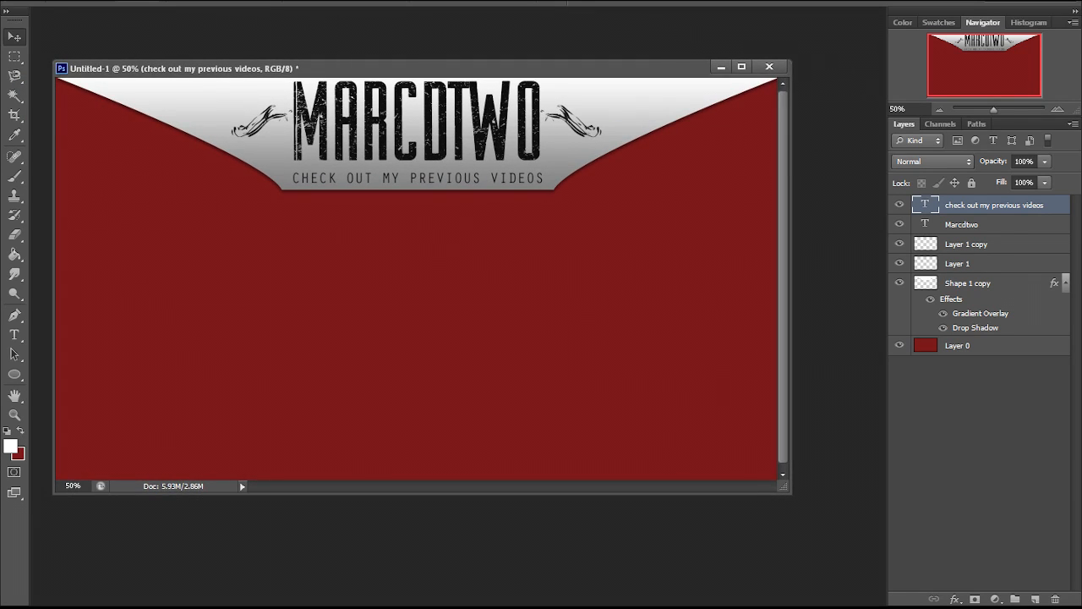
{"action": "left_click_drag", "start_coordinate": [788, 490], "coordinate": [817, 574]}
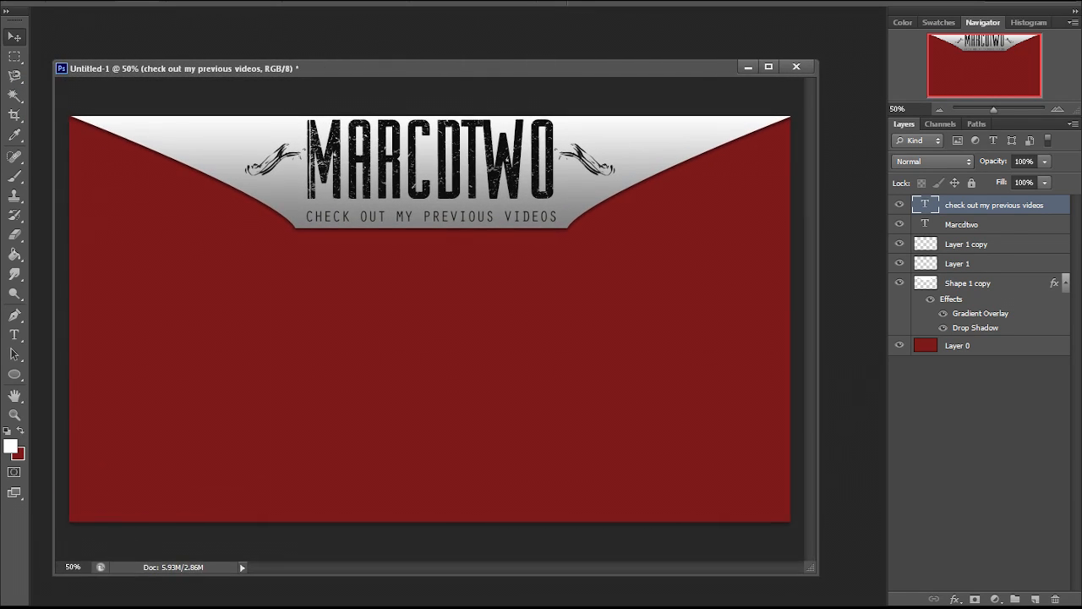
- Browse the ALL GFX folder for a resource pack containing a suitable background texture
{"action": "key", "text": "ctrl+o"}
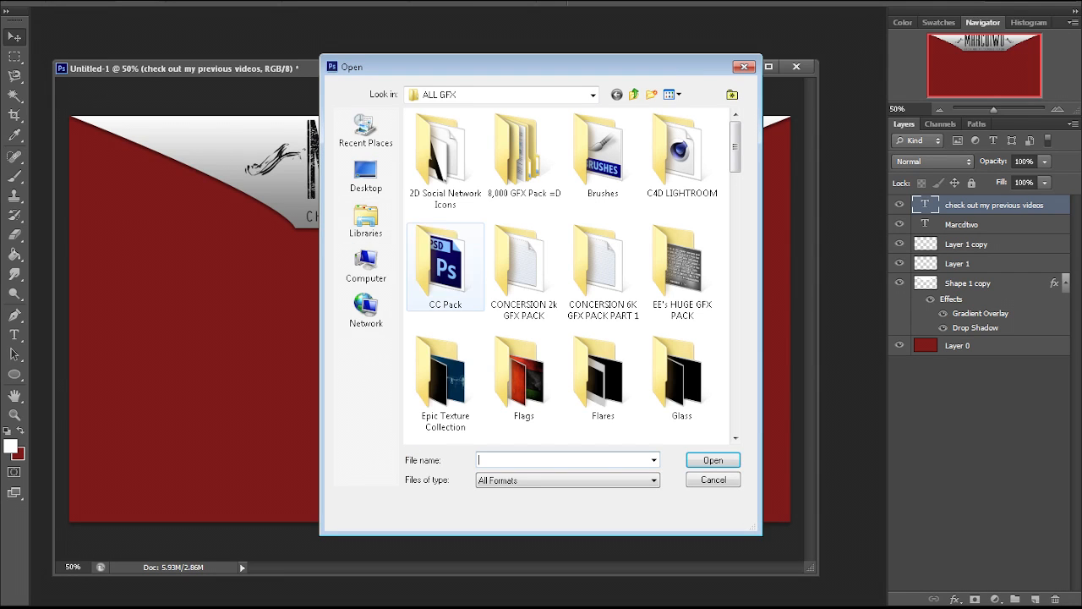
{"action": "scroll", "coordinate": [575, 277], "scroll_direction": "down", "scroll_amount": 2}
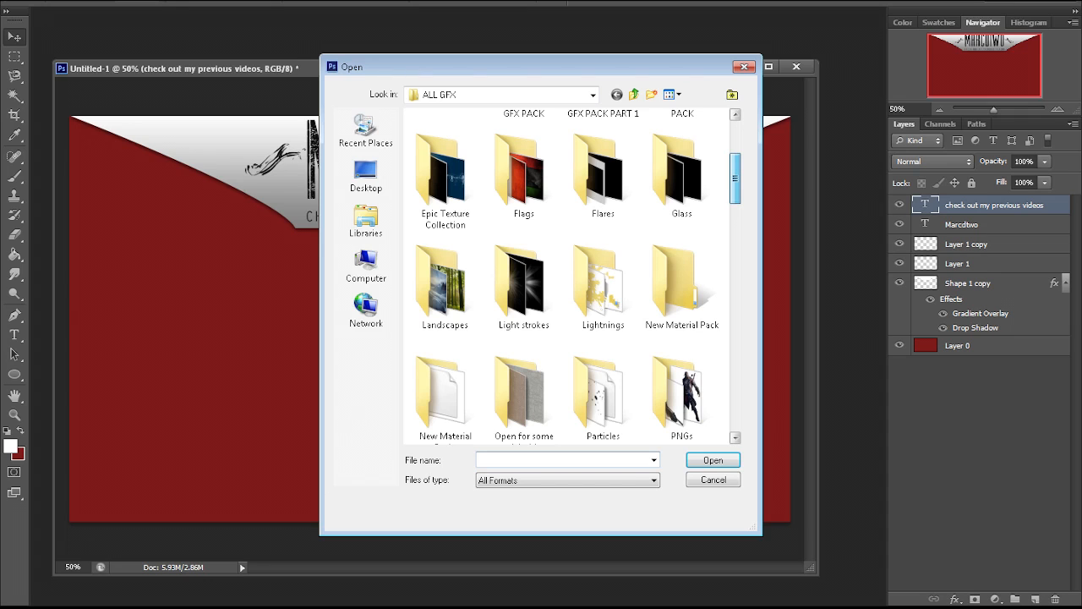
{"action": "scroll", "coordinate": [575, 276], "scroll_direction": "down", "scroll_amount": 3}
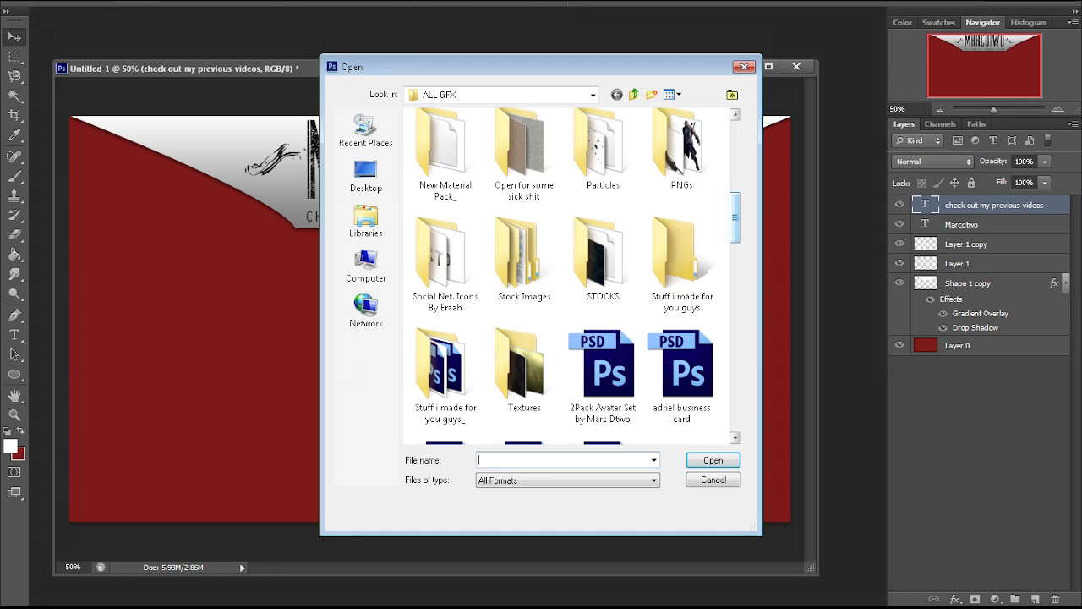
{"action": "scroll", "coordinate": [575, 275], "scroll_direction": "down", "scroll_amount": 3}
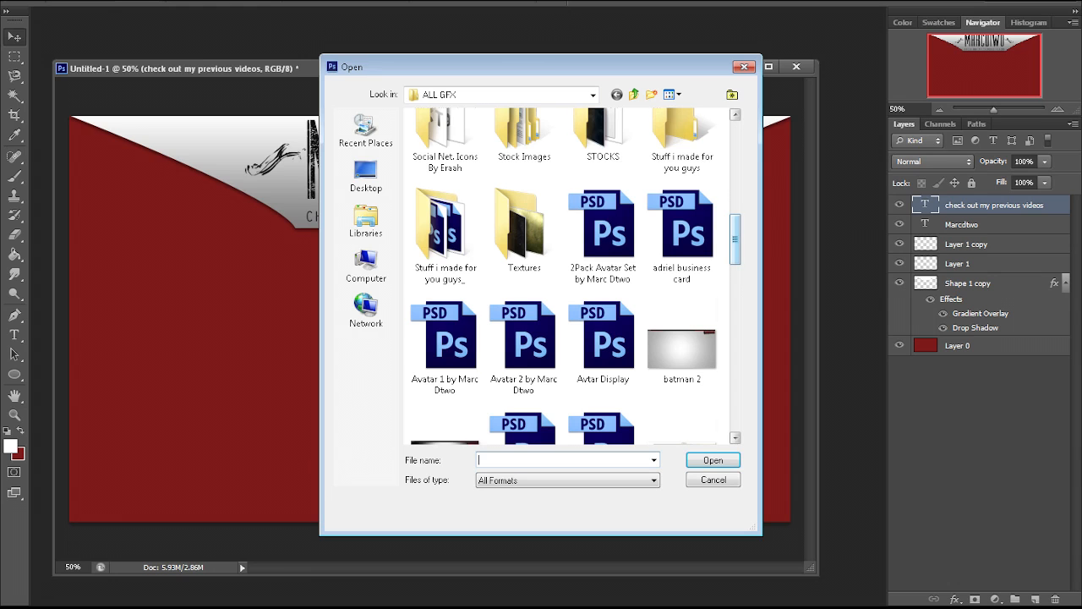
{"action": "scroll", "coordinate": [575, 275], "scroll_direction": "down", "scroll_amount": 5}
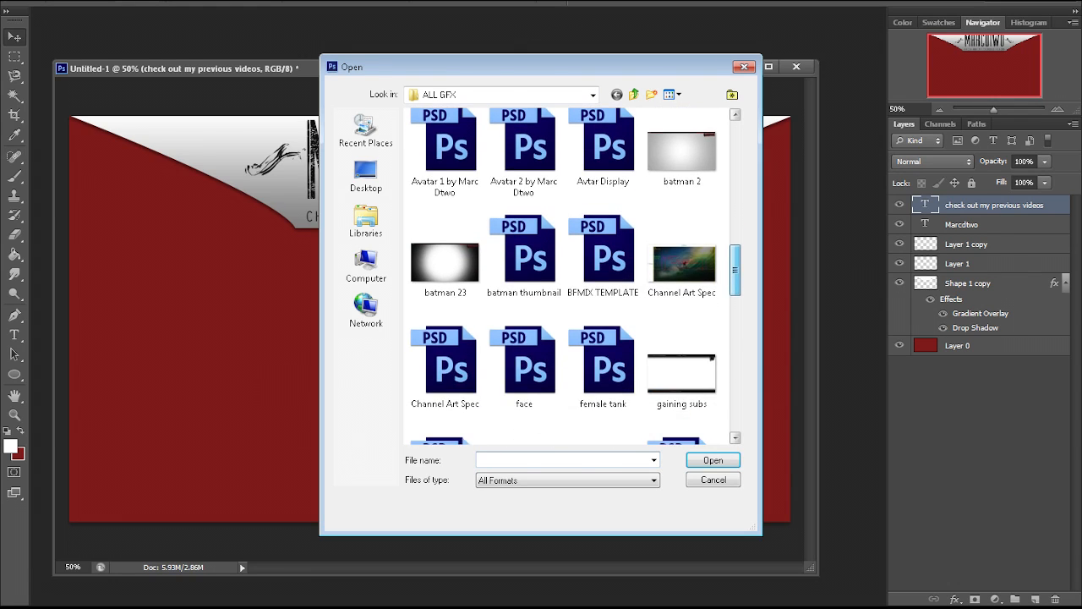
{"action": "scroll", "coordinate": [575, 276], "scroll_direction": "down", "scroll_amount": 8}
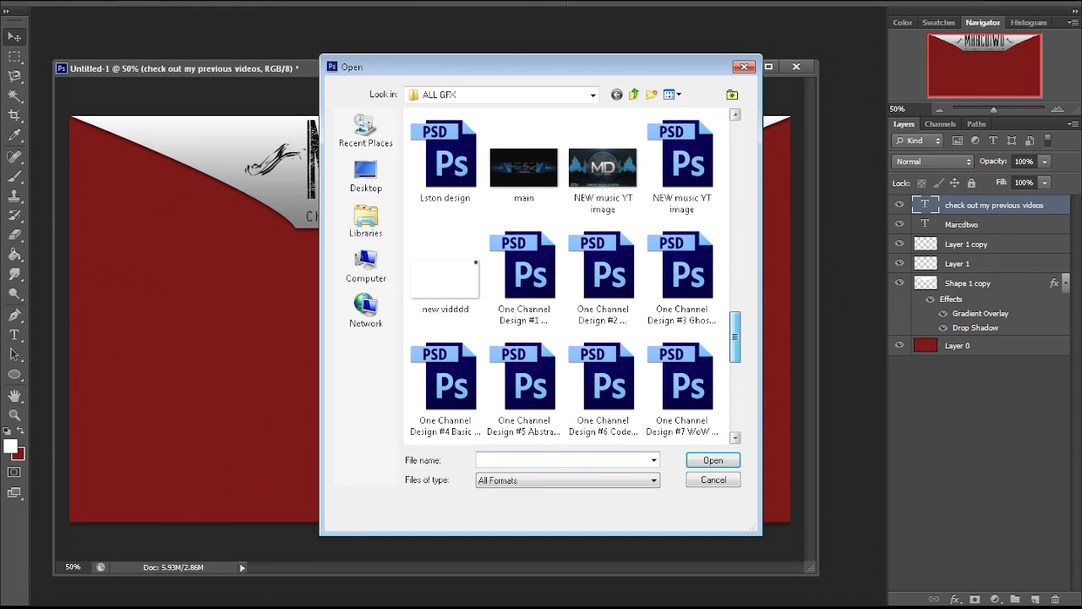
{"action": "scroll", "coordinate": [575, 275], "scroll_direction": "down", "scroll_amount": 6}
{"action": "scroll", "coordinate": [575, 276], "scroll_direction": "up", "scroll_amount": 12}
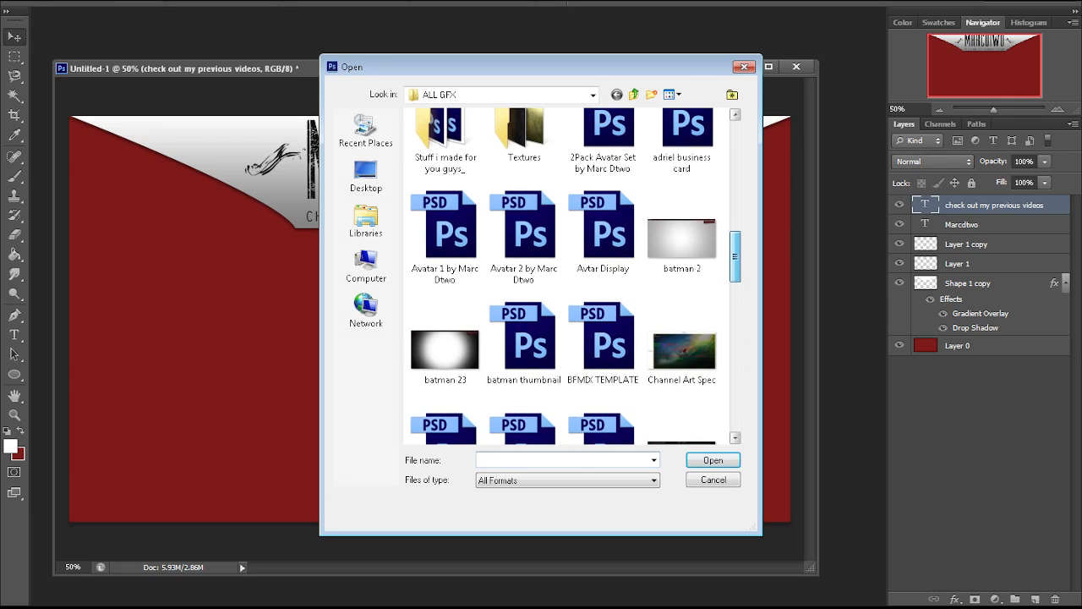
{"action": "scroll", "coordinate": [575, 276], "scroll_direction": "up", "scroll_amount": 6}
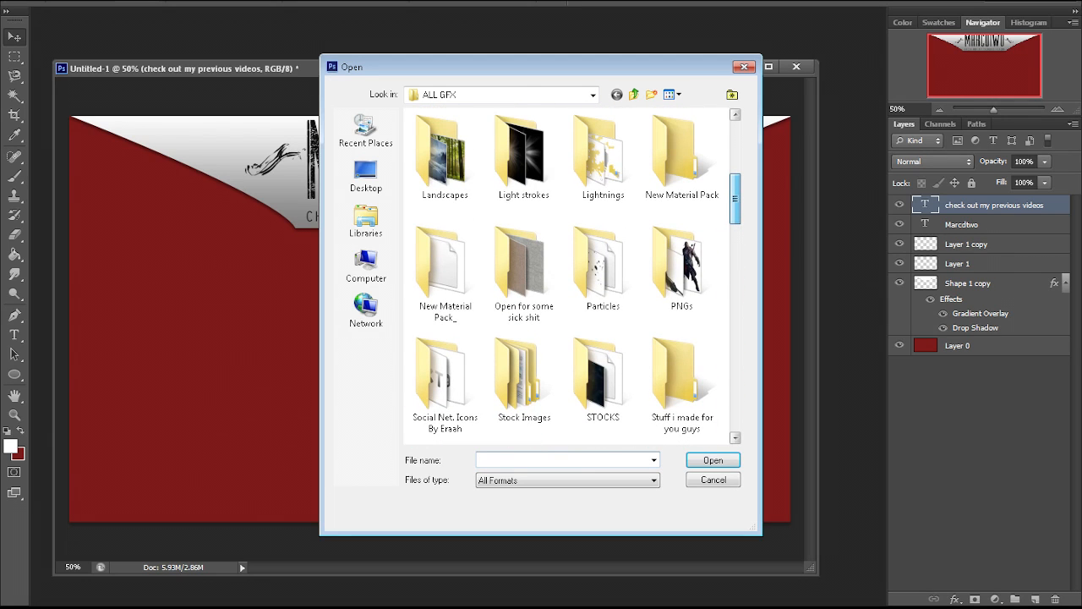
{"action": "scroll", "coordinate": [575, 276], "scroll_direction": "up", "scroll_amount": 4}
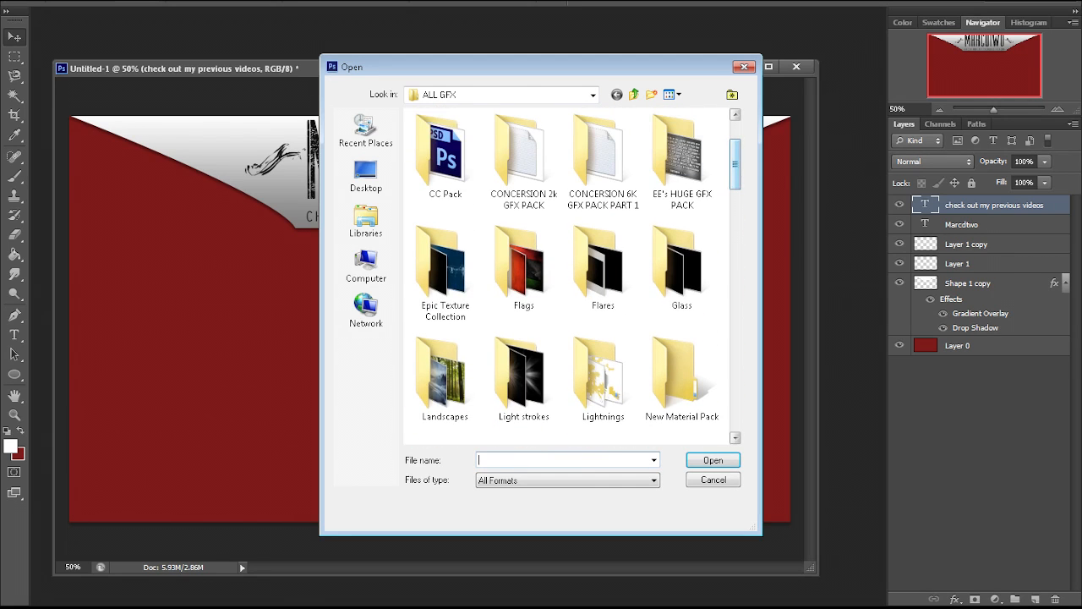
{"action": "scroll", "coordinate": [683, 254], "scroll_direction": "up", "scroll_amount": 2}
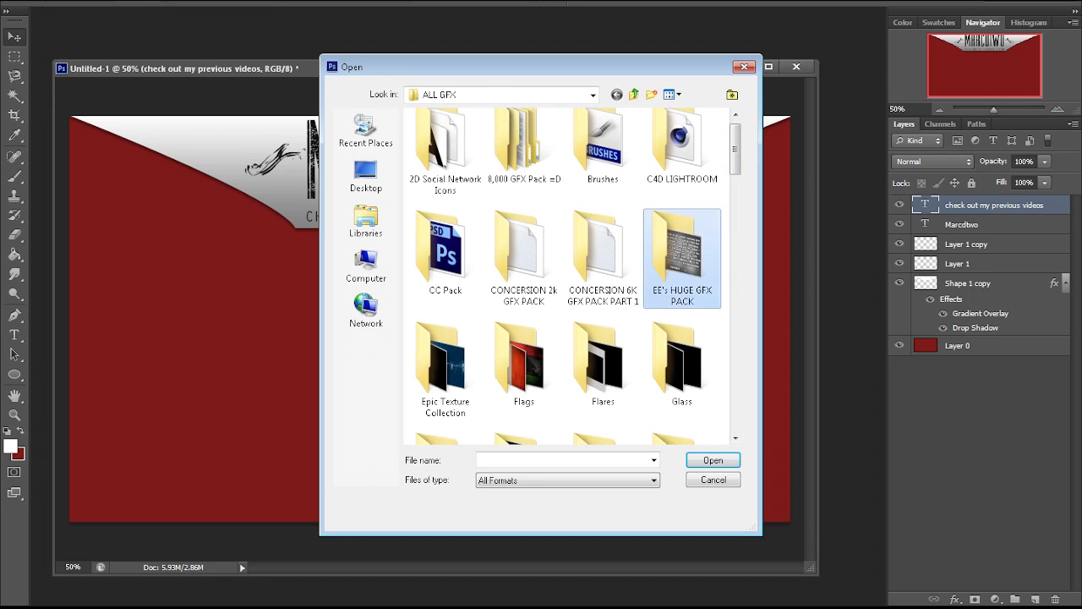
- Open Texture (7) from the EPIC Textures folder inside EE's HUGE GFX PACK
{"action": "double_click", "coordinate": [683, 254]}
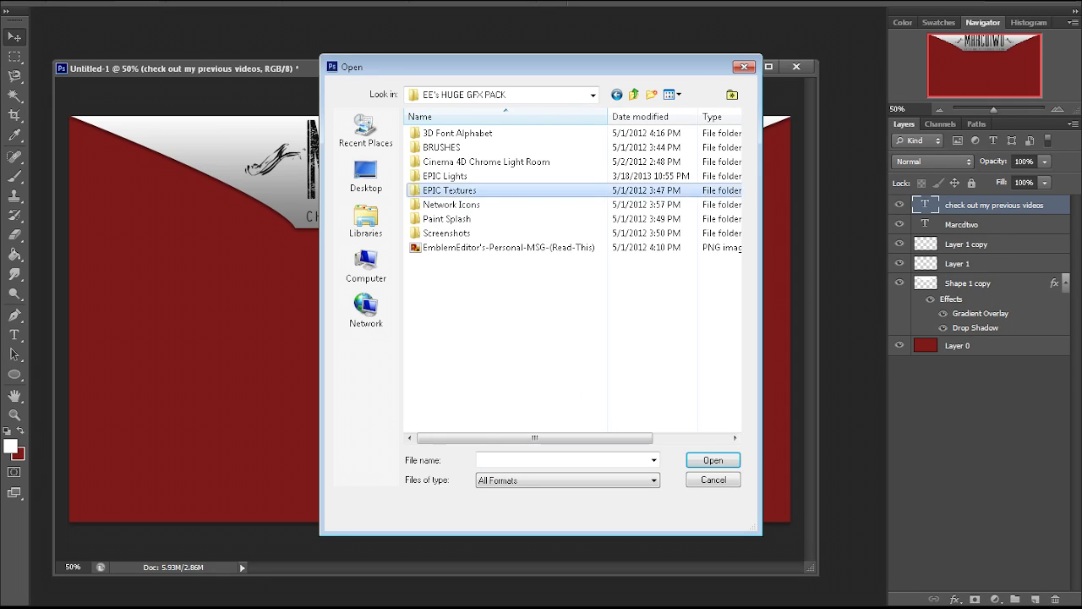
{"action": "double_click", "coordinate": [512, 190]}
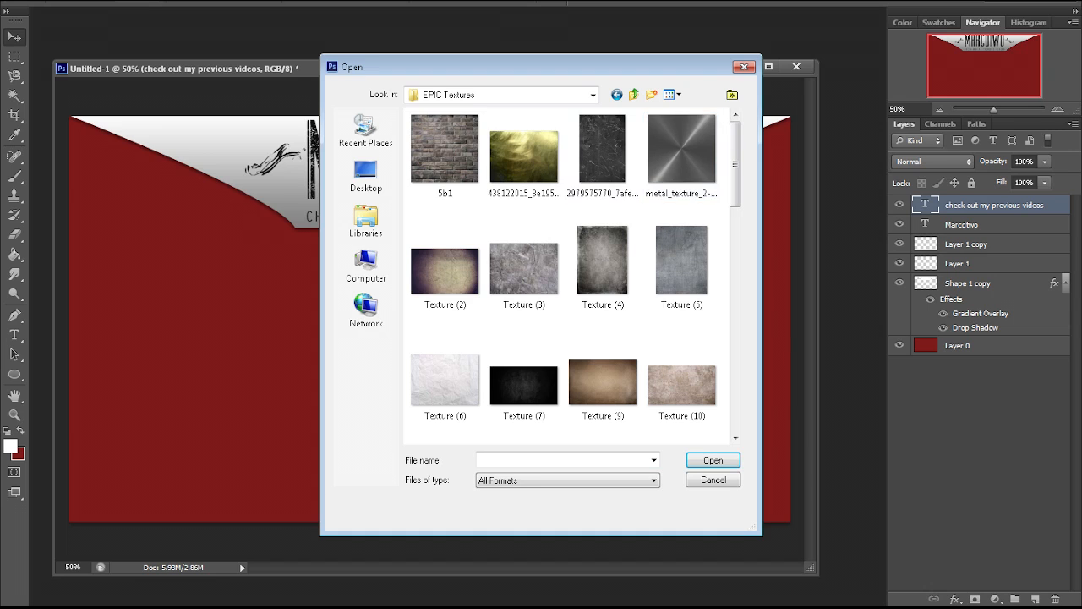
{"action": "scroll", "coordinate": [575, 276], "scroll_direction": "down", "scroll_amount": 1}
{"action": "scroll", "coordinate": [524, 244], "scroll_direction": "down", "scroll_amount": 1}
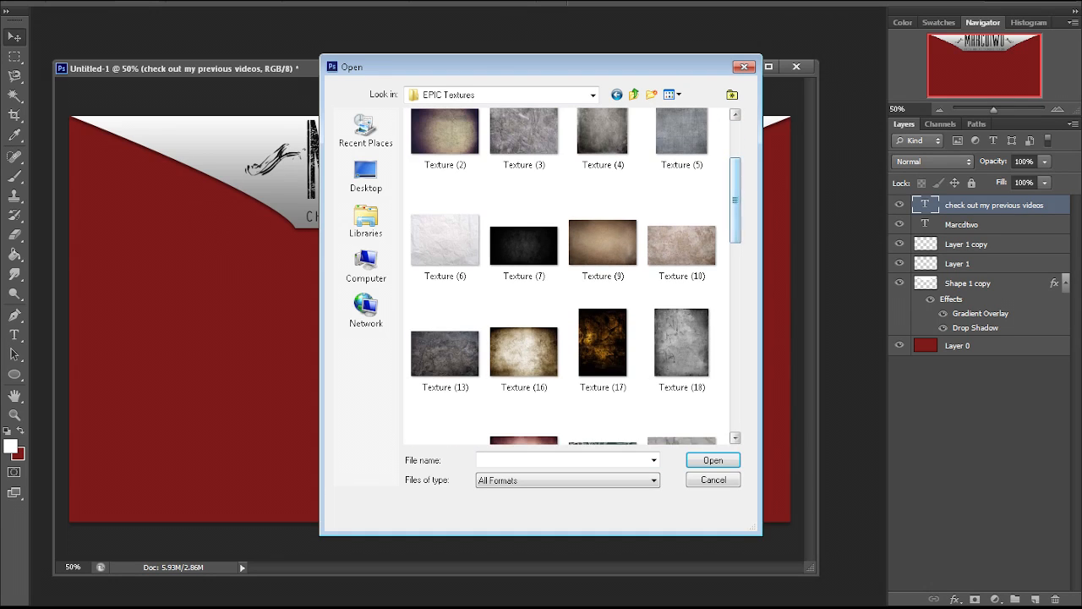
{"action": "double_click", "coordinate": [524, 245]}
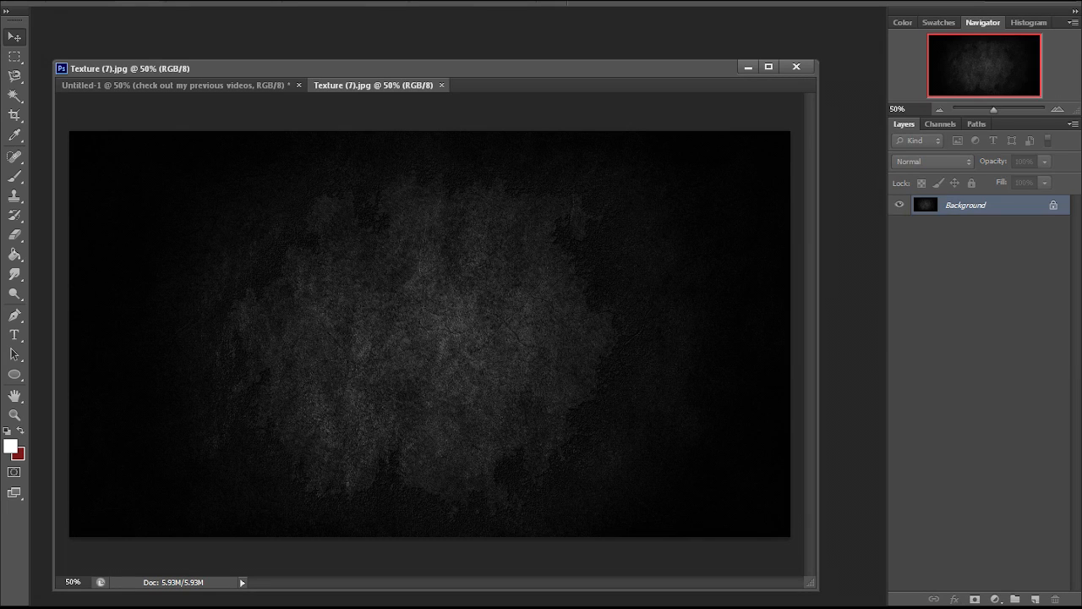
- Float the texture image, copy it into the Untitled-1 document as a layer, and close the texture file
{"action": "left_click_drag", "start_coordinate": [377, 85], "coordinate": [392, 127]}
{"action": "left_click_drag", "start_coordinate": [590, 316], "coordinate": [296, 271]}
{"action": "left_click", "coordinate": [938, 112]}
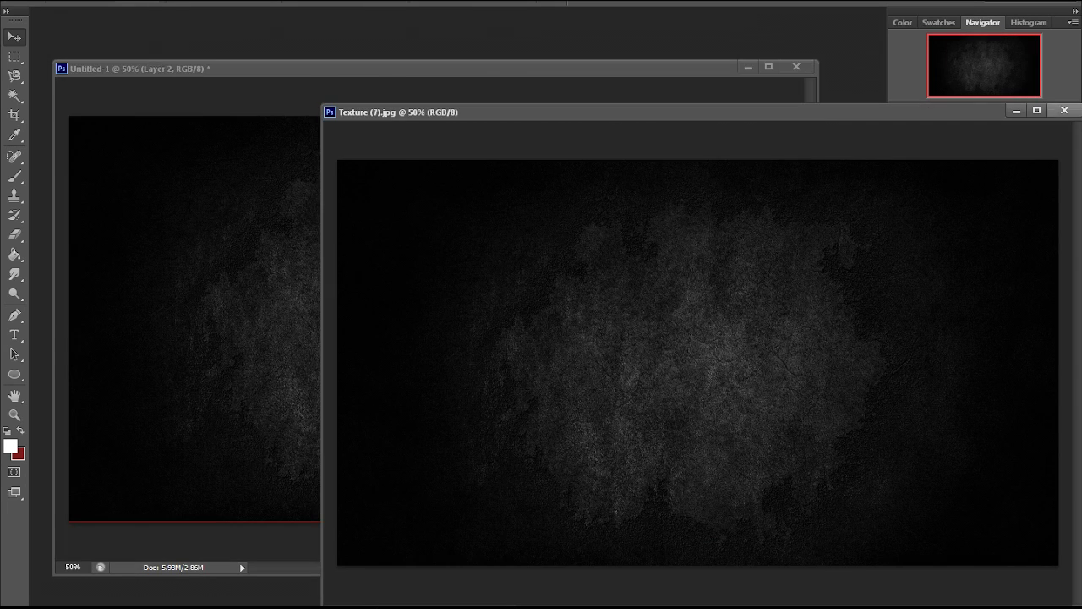
{"action": "left_click", "coordinate": [1065, 109]}
- Fit the texture to cover the whole canvas and place its layer beneath the banner, directly above the red background layer
{"action": "left_click_drag", "start_coordinate": [521, 318], "coordinate": [547, 316]}
{"action": "key", "text": "ctrl+t"}
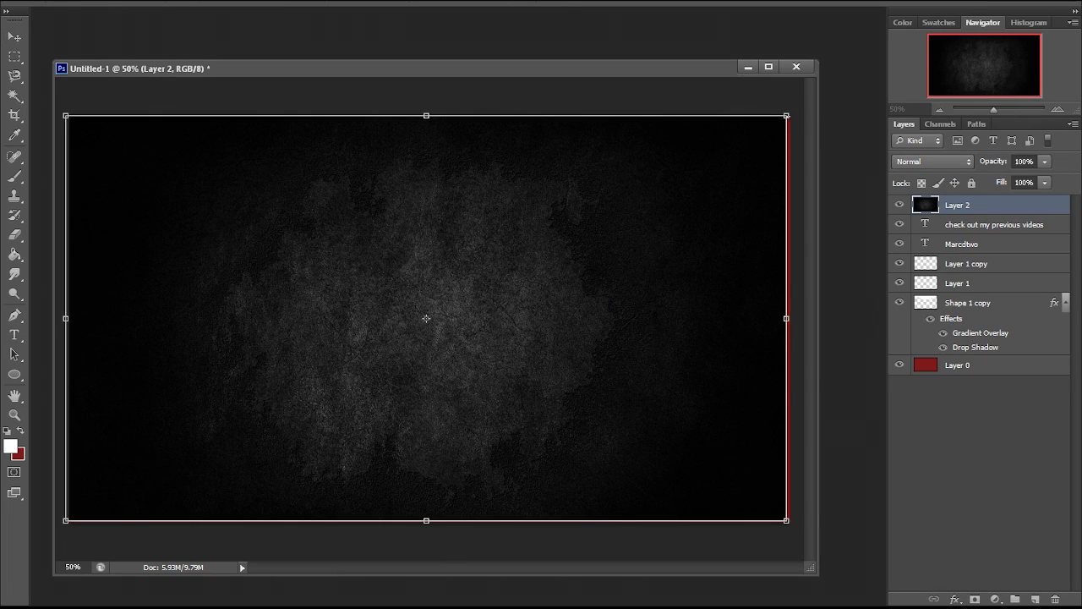
{"action": "left_click_drag", "start_coordinate": [787, 521], "coordinate": [793, 524]}
{"action": "key", "text": "Return"}
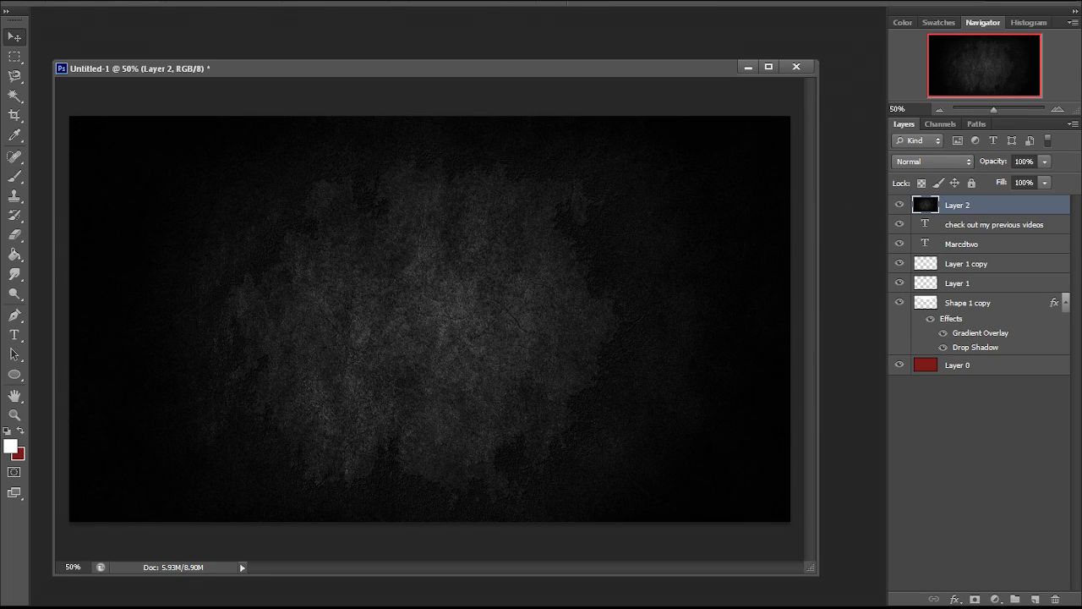
{"action": "left_click_drag", "start_coordinate": [957, 205], "coordinate": [964, 355]}
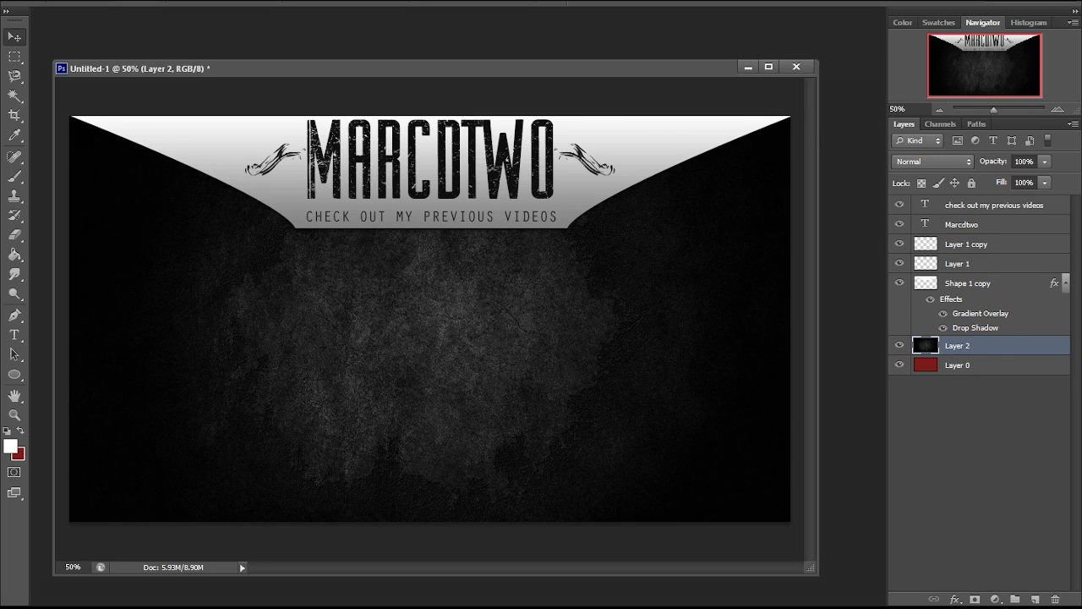
- Try the blend modes from Screen through Luminosity one after another on the texture layer
{"action": "left_click", "coordinate": [964, 160]}
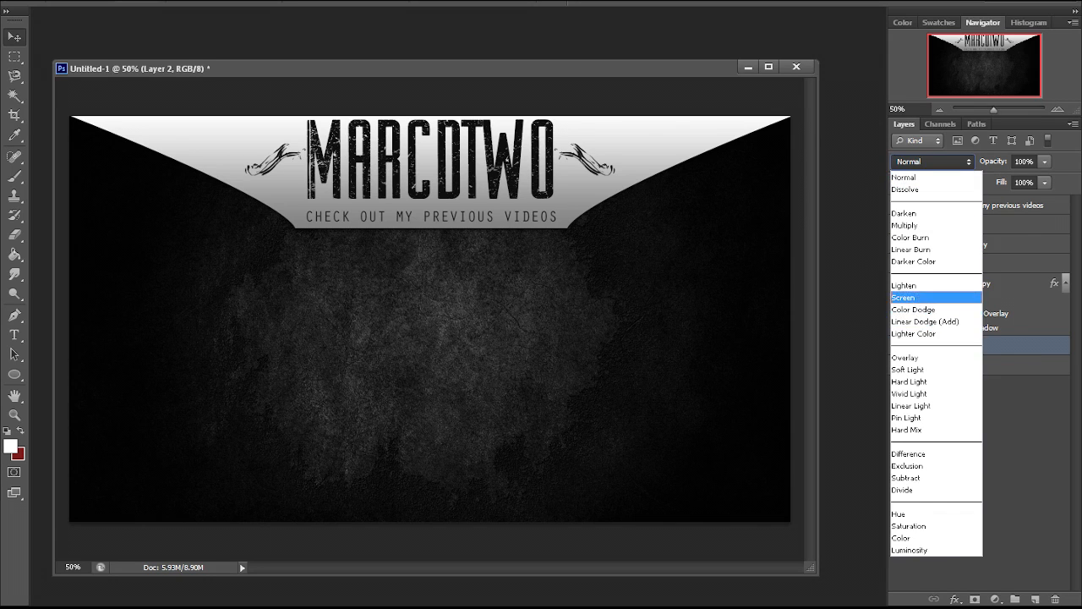
{"action": "left_click", "coordinate": [909, 297]}
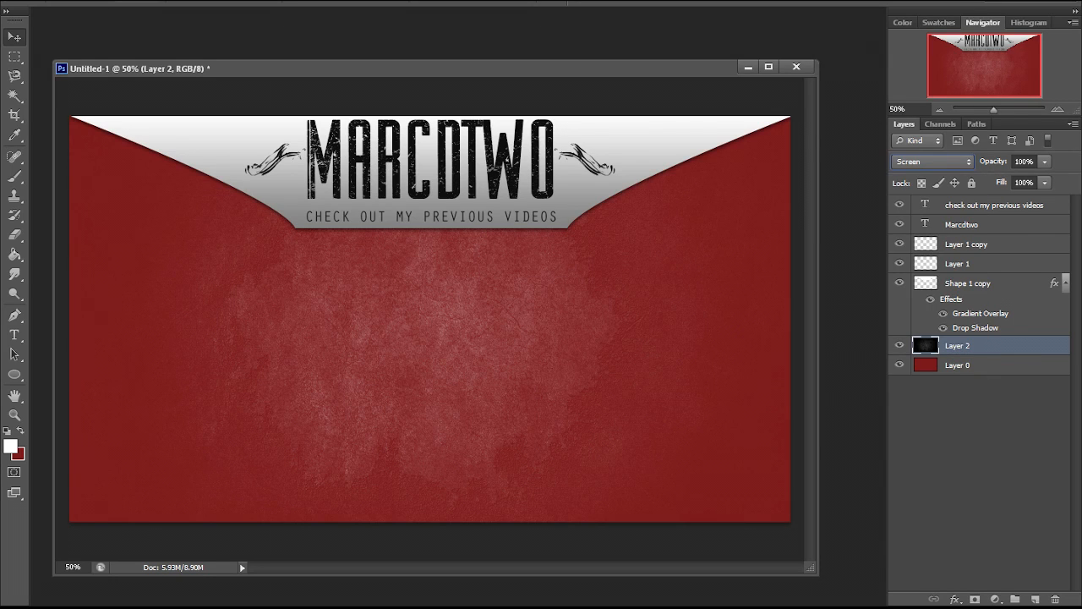
{"action": "key", "text": "Down"}
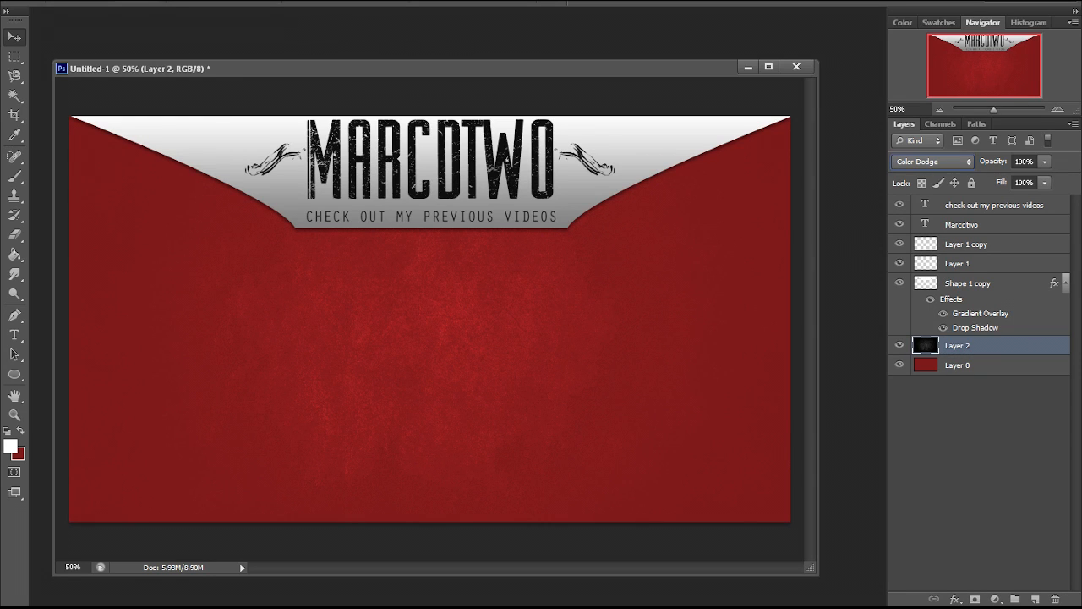
{"action": "key", "text": "Down"}
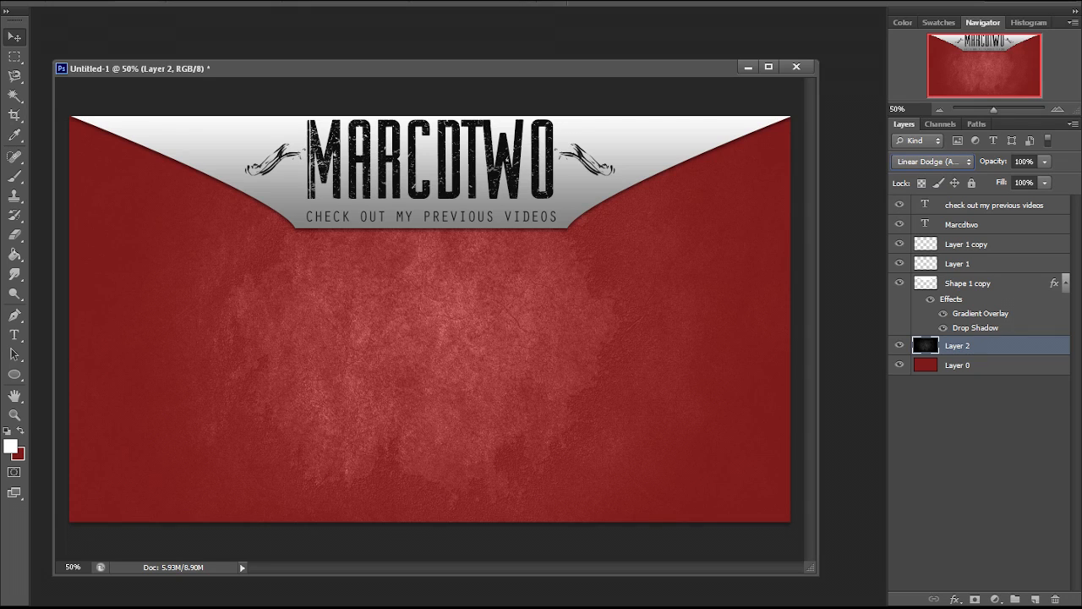
{"action": "key", "text": "Down"}
{"action": "key", "text": "Down"}
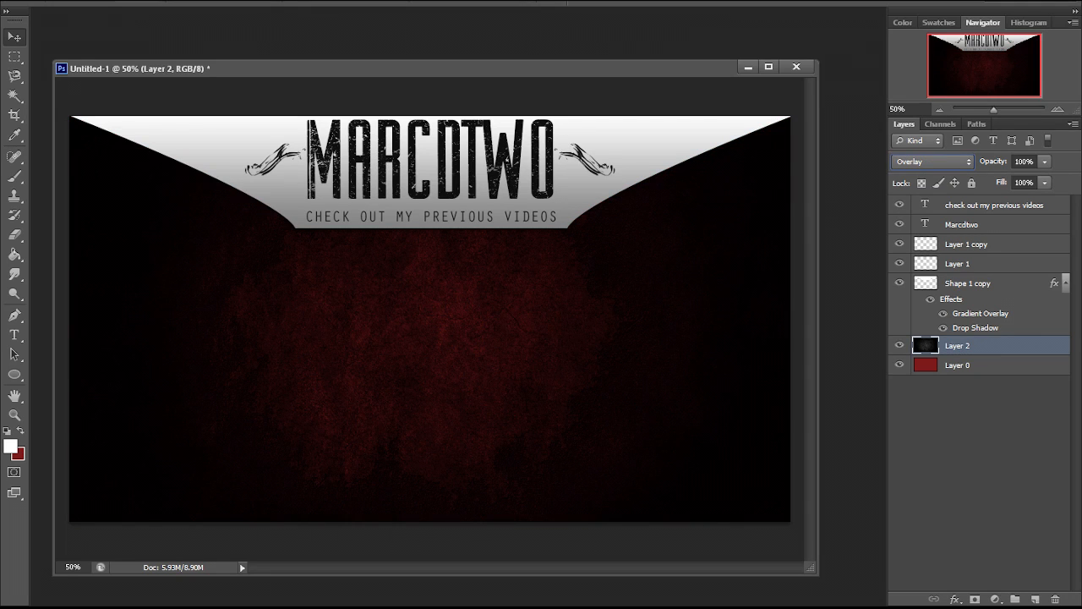
{"action": "key", "text": "Down"}
{"action": "key", "text": "Down"}
{"action": "key", "text": "Down"}
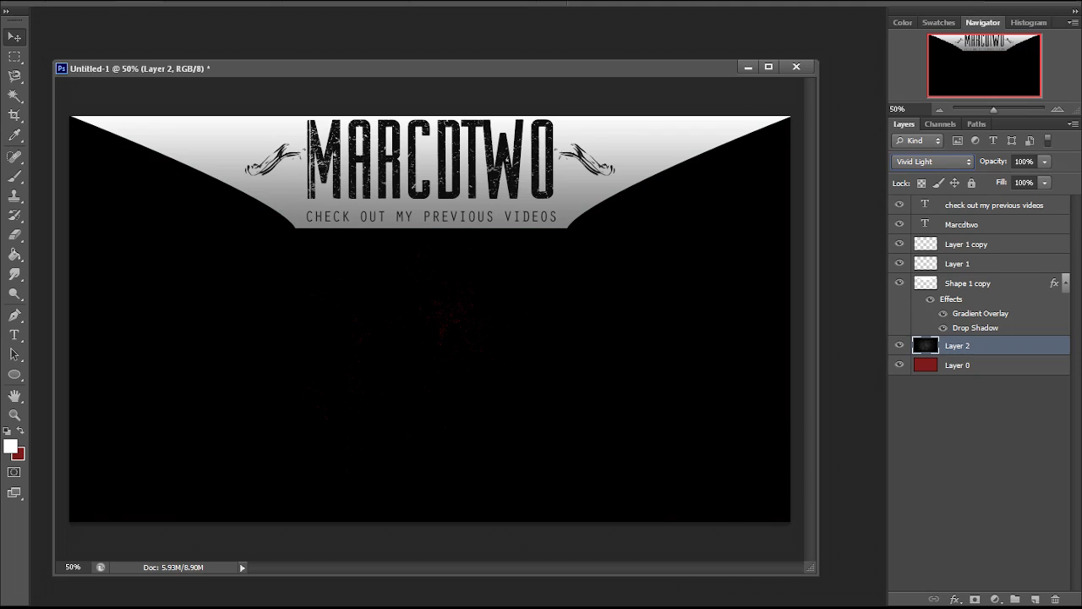
{"action": "key", "text": "Up"}
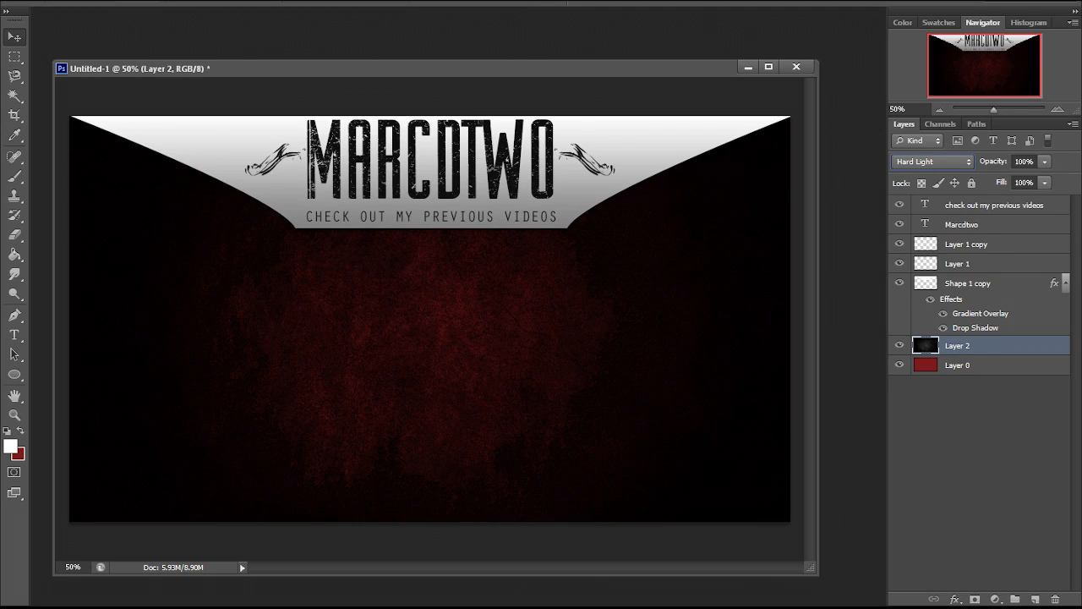
{"action": "key", "text": "Down"}
{"action": "key", "text": "Down"}
{"action": "key", "text": "Down"}
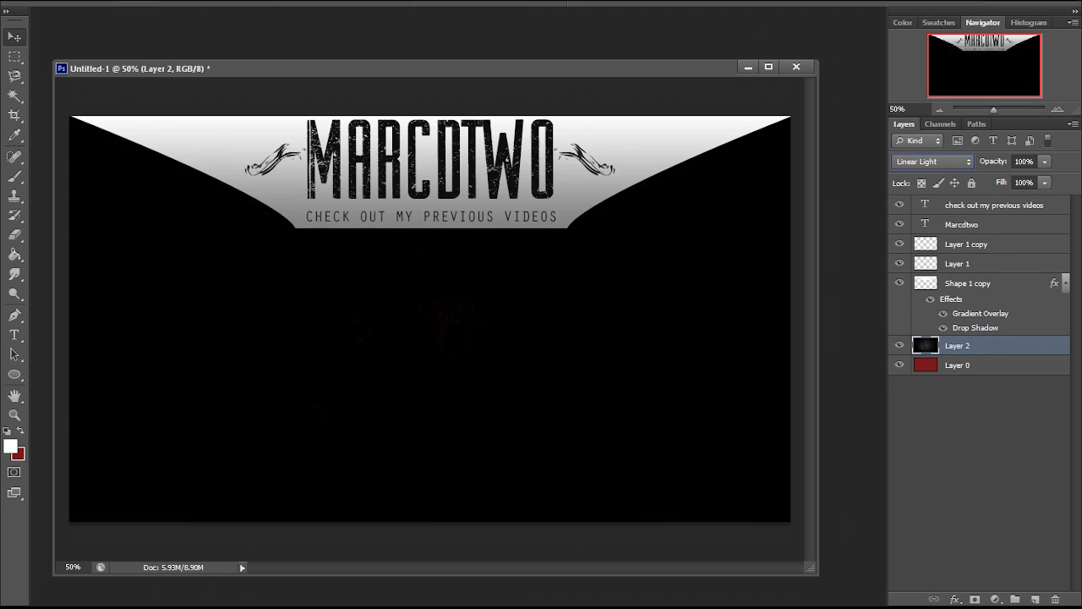
{"action": "key", "text": "Down"}
{"action": "key", "text": "Down"}
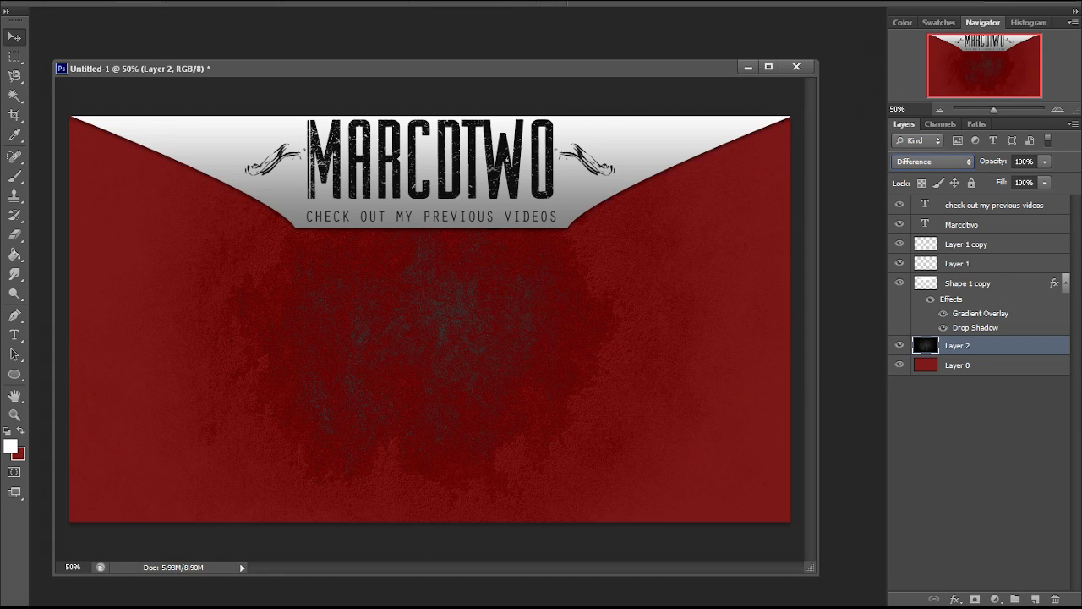
{"action": "key", "text": "Down"}
{"action": "key", "text": "Down"}
{"action": "key", "text": "Down"}
{"action": "key", "text": "Down"}
{"action": "key", "text": "Down"}
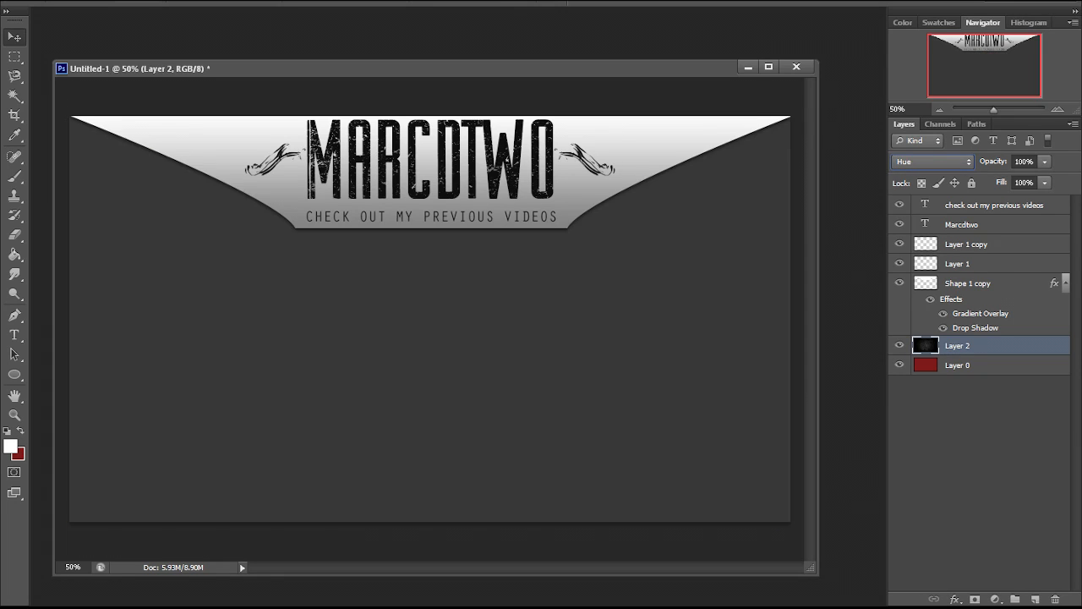
{"action": "key", "text": "Down"}
{"action": "key", "text": "Down"}
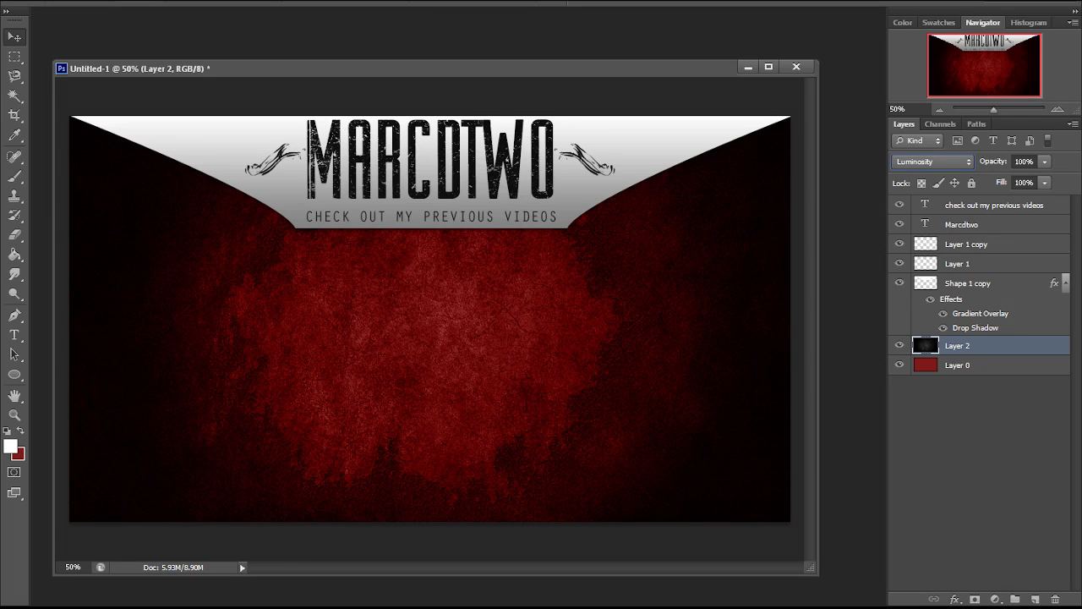
- Go back through the texture layer's blend modes, compare the lighter and darker ones, and set it to Color Dodge
{"action": "key", "text": "Up"}
{"action": "key", "text": "Up"}
{"action": "key", "text": "Up"}
{"action": "key", "text": "Up"}
{"action": "key", "text": "Up"}
{"action": "key", "text": "Up"}
{"action": "key", "text": "Up"}
{"action": "key", "text": "Up"}
{"action": "key", "text": "Up"}
{"action": "key", "text": "Up"}
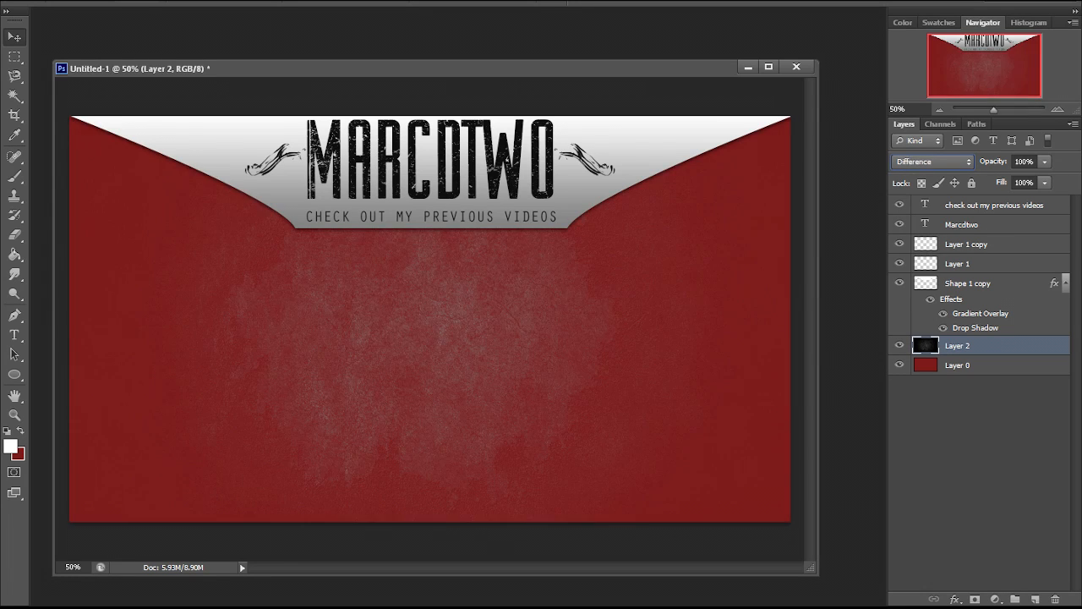
{"action": "key", "text": "Up"}
{"action": "key", "text": "Up"}
{"action": "key", "text": "Up"}
{"action": "key", "text": "Up"}
{"action": "key", "text": "Up"}
{"action": "key", "text": "Up"}
{"action": "key", "text": "Up"}
{"action": "key", "text": "Up"}
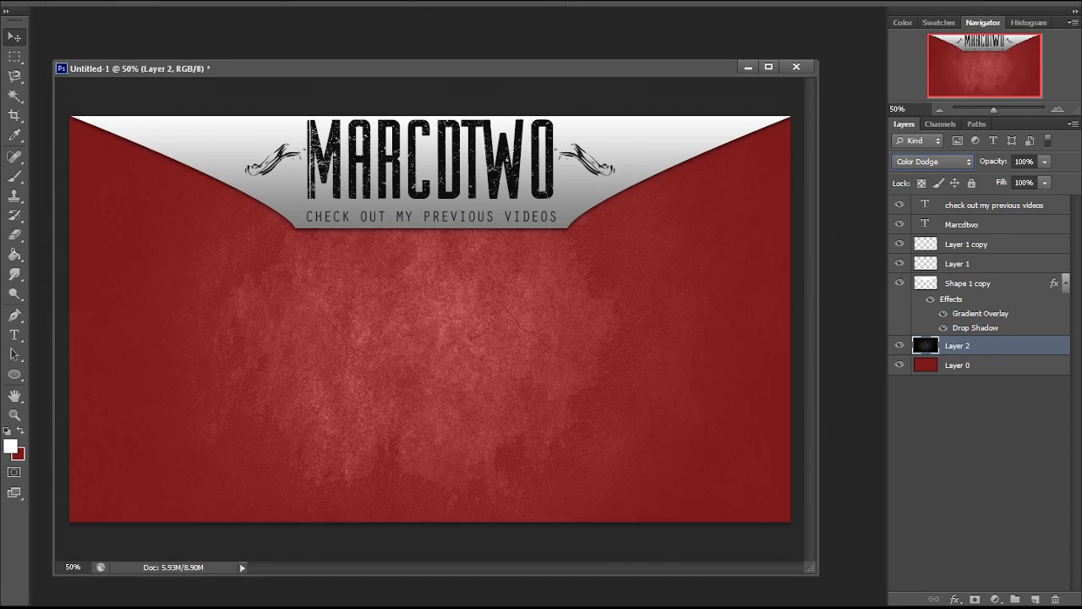
{"action": "key", "text": "Down"}
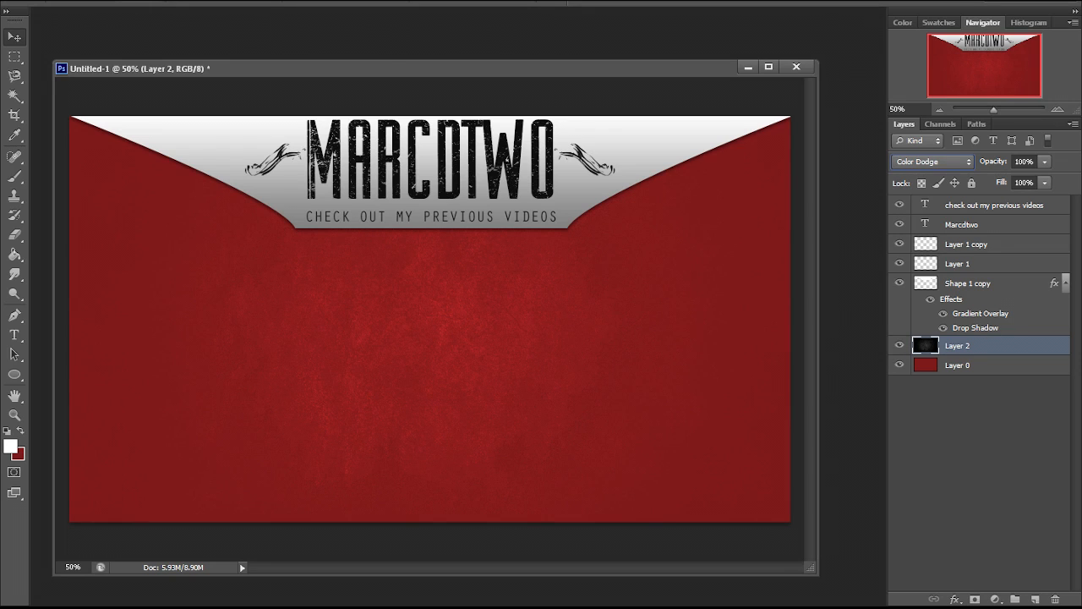
{"action": "key", "text": "Up"}
{"action": "key", "text": "Up"}
{"action": "key", "text": "Up"}
{"action": "key", "text": "Up"}
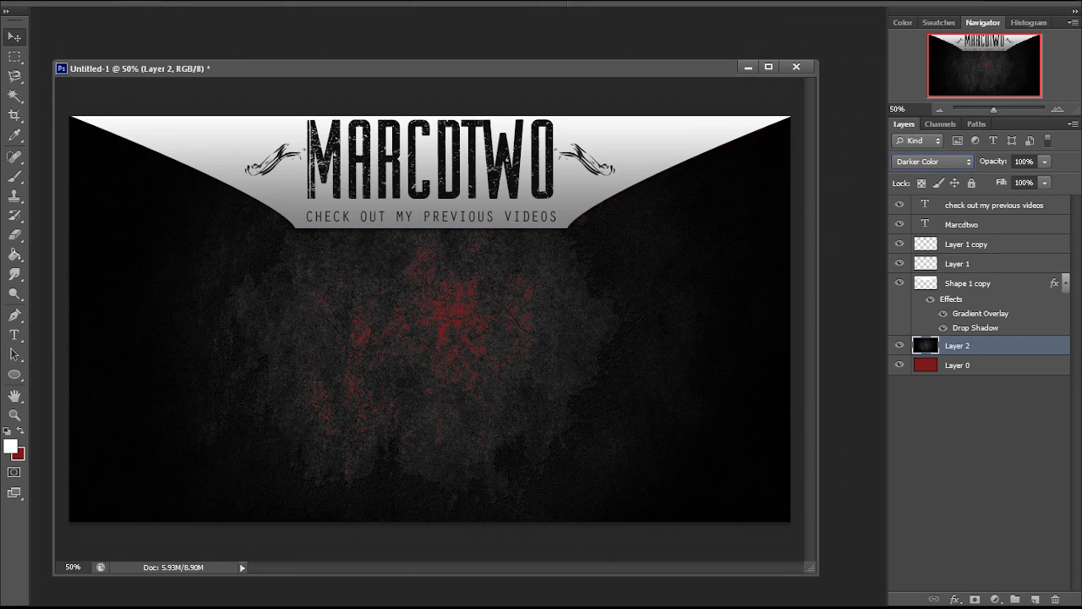
{"action": "key", "text": "Down"}
{"action": "key", "text": "Down"}
{"action": "key", "text": "Down"}
{"action": "key", "text": "Down"}
{"action": "key", "text": "Down"}
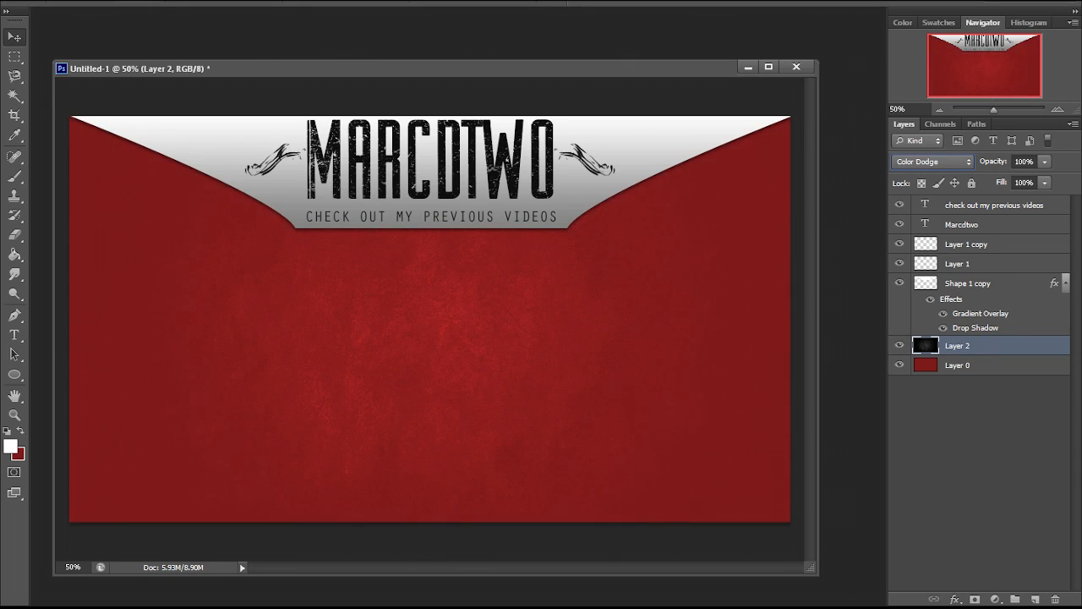
{"action": "key", "text": "Up"}
- Draw a white four-cornered shape with a downward-curving upper edge beneath the banner's left side using the Pen tool
{"action": "left_click", "coordinate": [14, 315]}
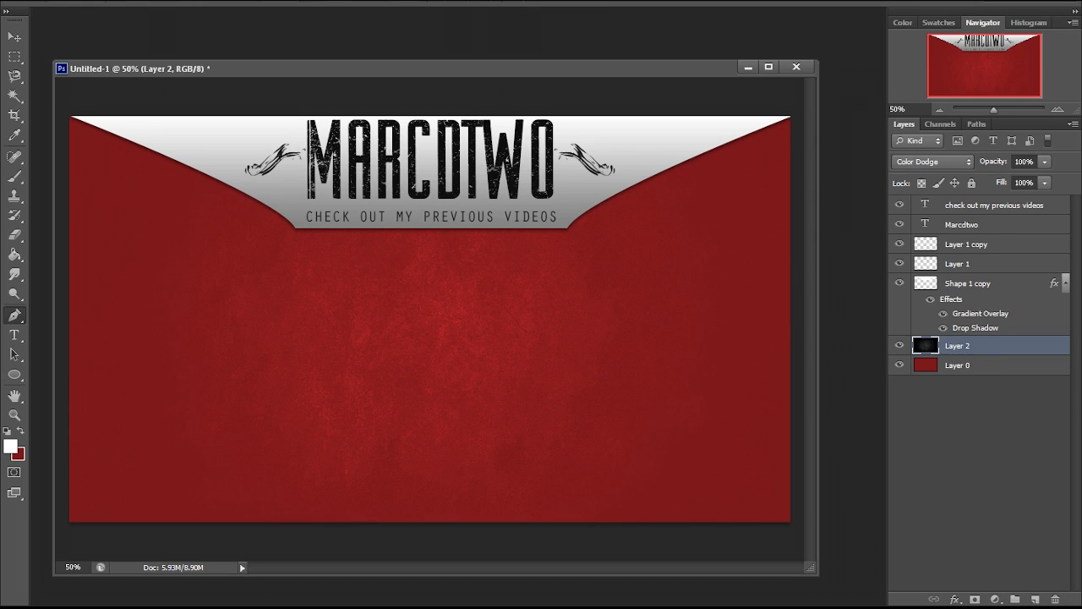
{"action": "left_click", "coordinate": [92, 240]}
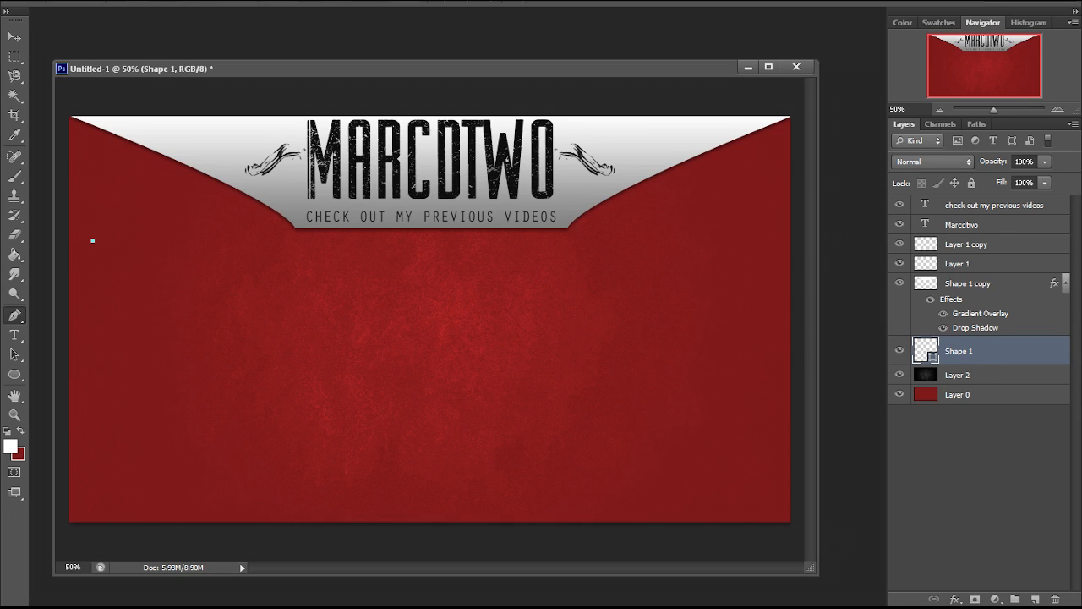
{"action": "left_click_drag", "start_coordinate": [349, 289], "coordinate": [349, 250]}
{"action": "left_click", "coordinate": [349, 289], "text": "alt"}
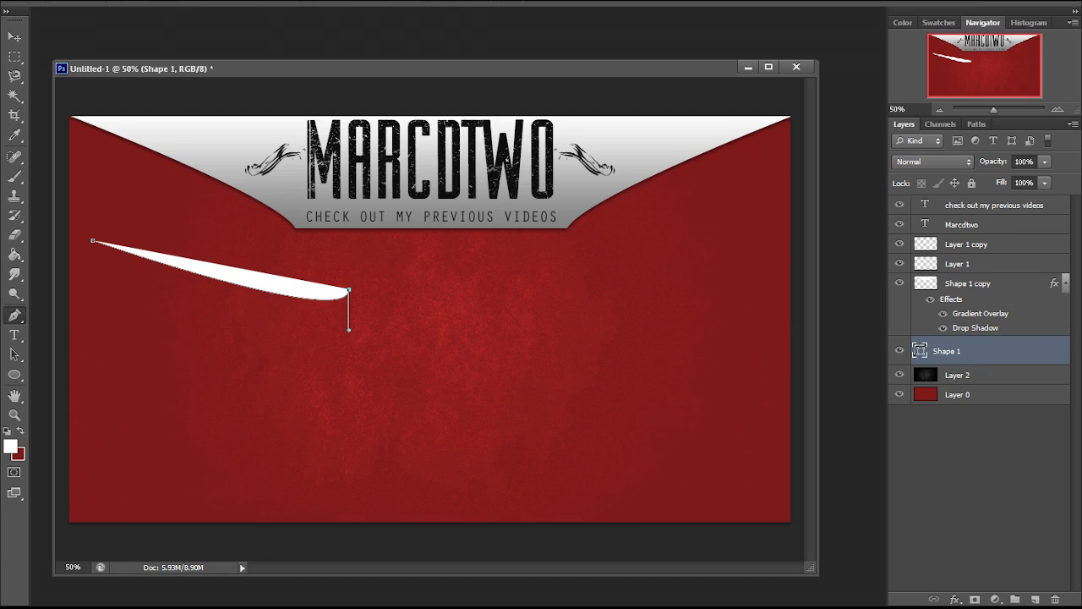
{"action": "left_click", "coordinate": [349, 439]}
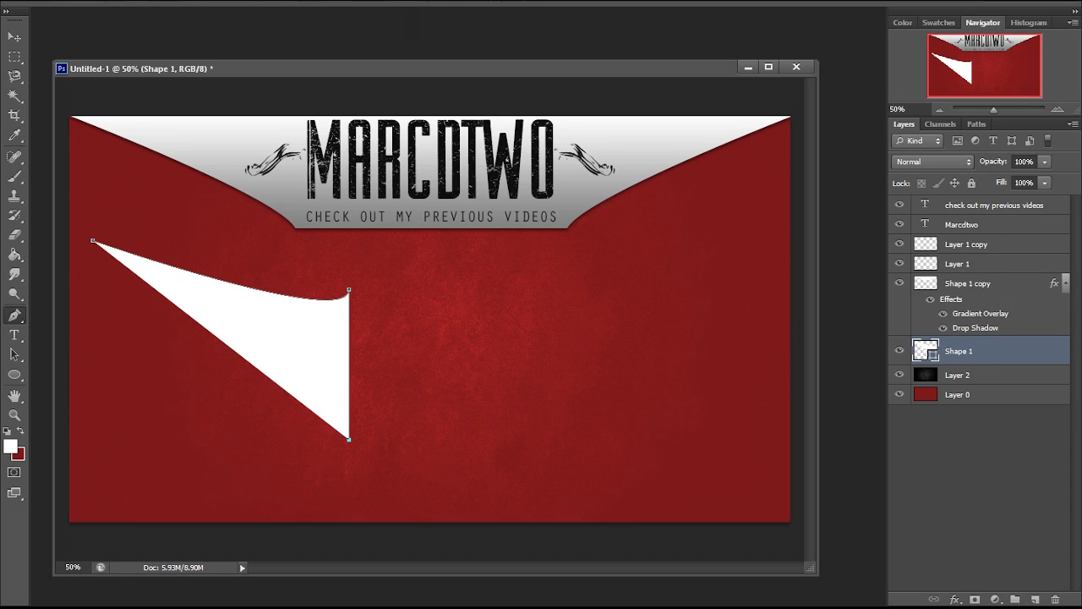
{"action": "left_click", "coordinate": [138, 437]}
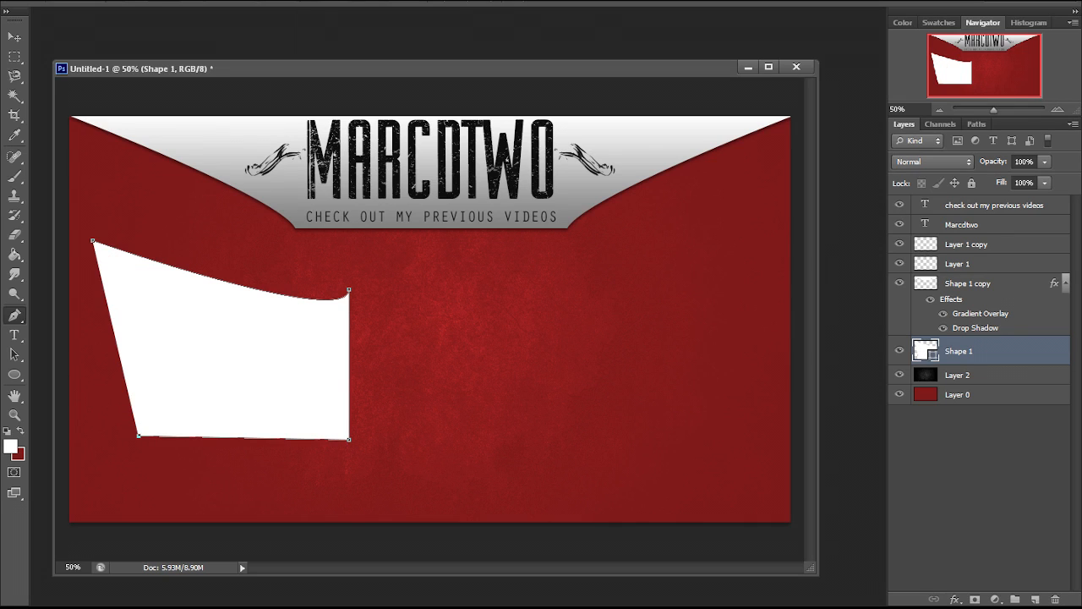
- Move the white shape's four corner points outward to enlarge it, and finish the path
{"action": "left_click_drag", "start_coordinate": [93, 241], "coordinate": [74, 234]}
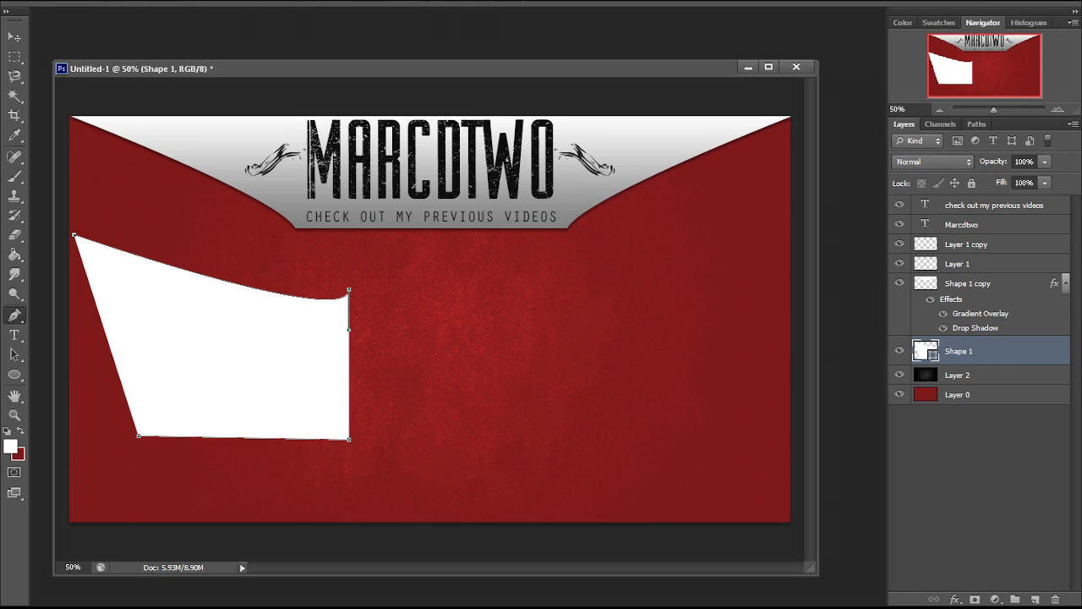
{"action": "left_click_drag", "start_coordinate": [138, 436], "coordinate": [118, 435]}
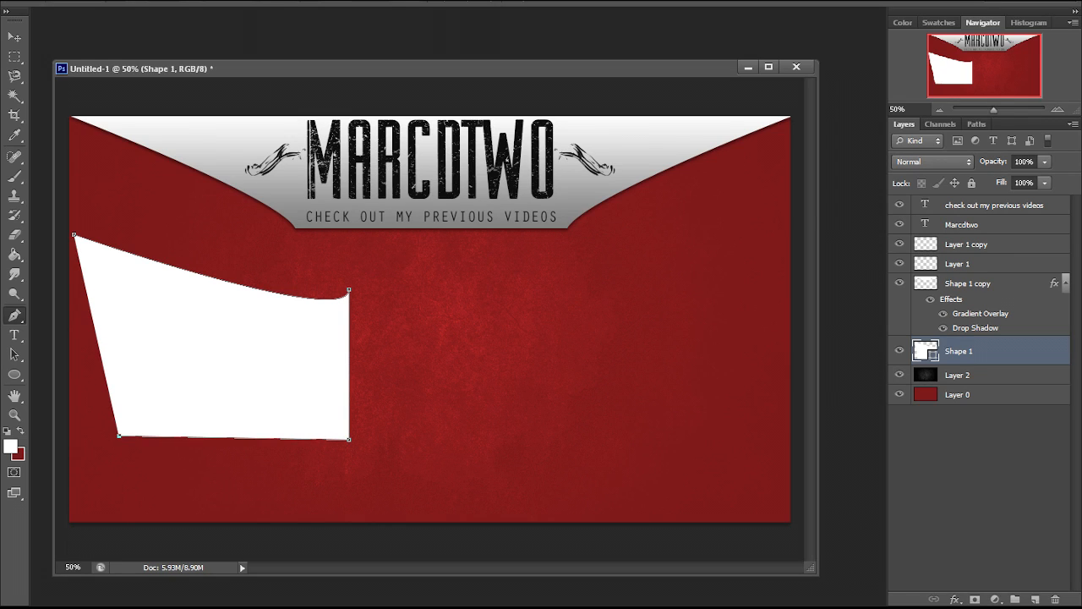
{"action": "left_click_drag", "start_coordinate": [118, 436], "coordinate": [106, 457]}
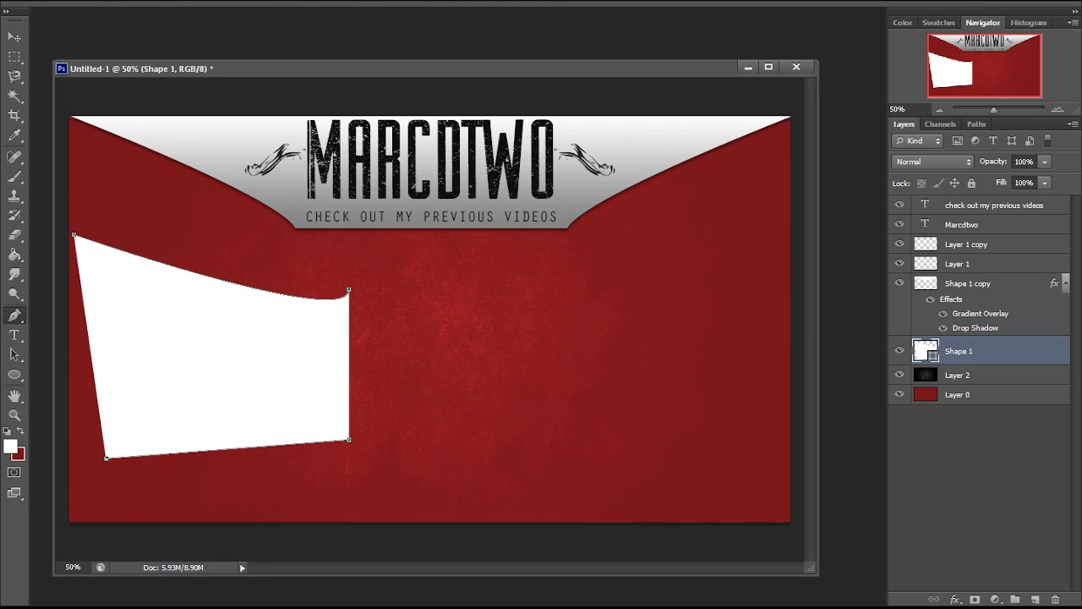
{"action": "left_click_drag", "start_coordinate": [349, 290], "coordinate": [361, 284]}
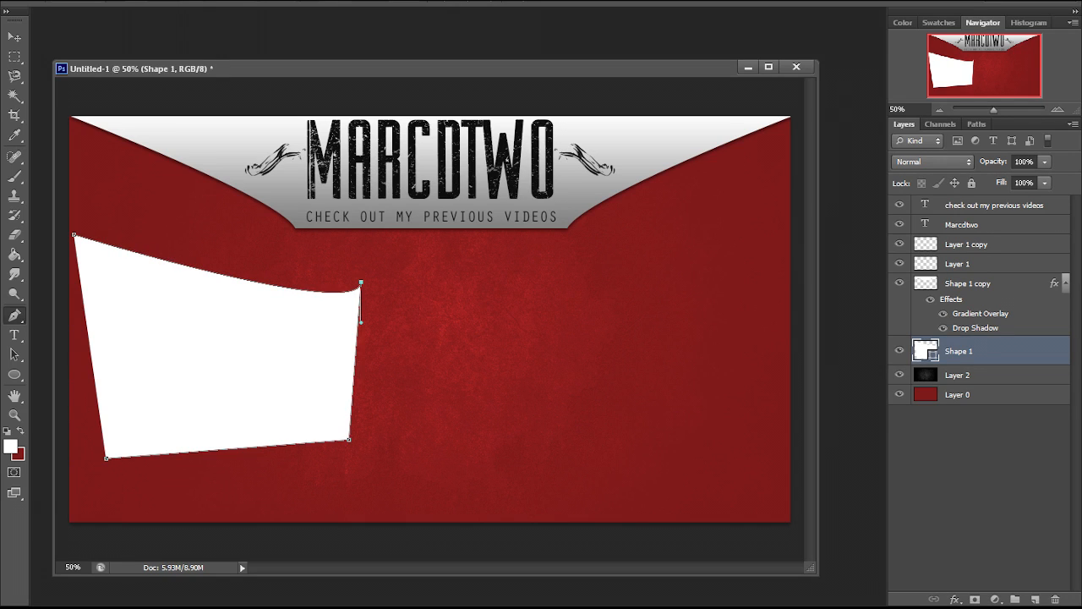
{"action": "left_click_drag", "start_coordinate": [349, 439], "coordinate": [356, 444]}
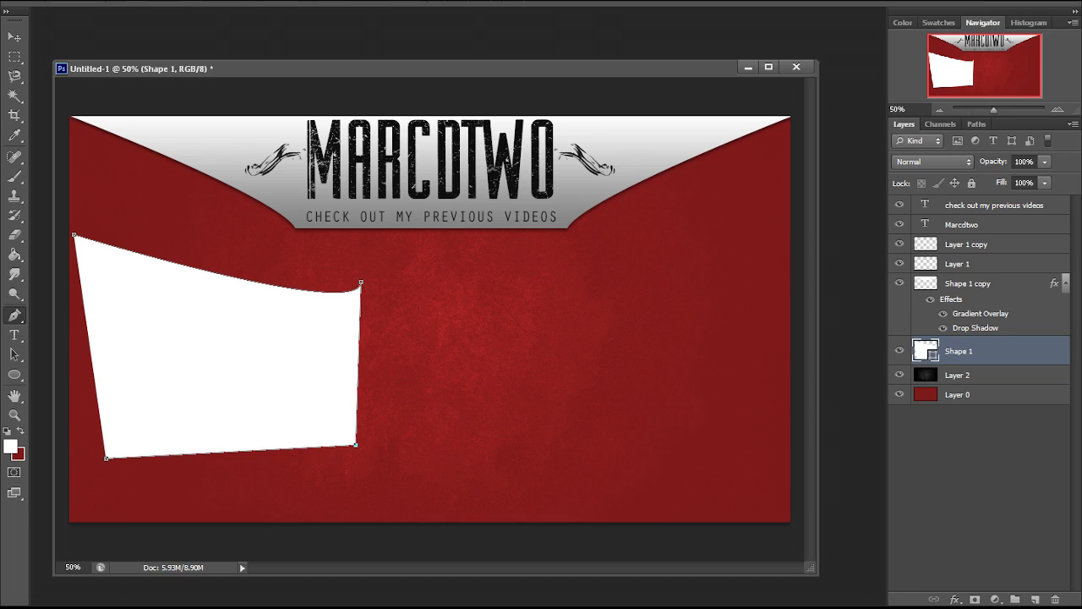
{"action": "key", "text": "Return"}
- Rasterize the Shape 1 layer and move the white shape slightly to the right, away from the canvas edge
{"action": "right_click", "coordinate": [1006, 351]}
{"action": "left_click", "coordinate": [896, 197]}
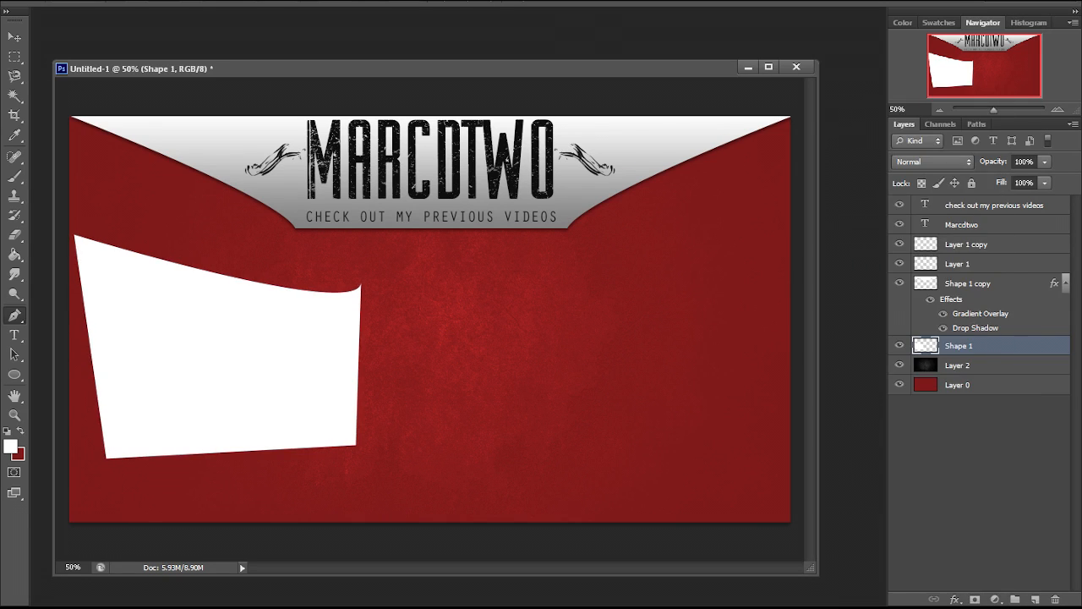
{"action": "key", "text": "v"}
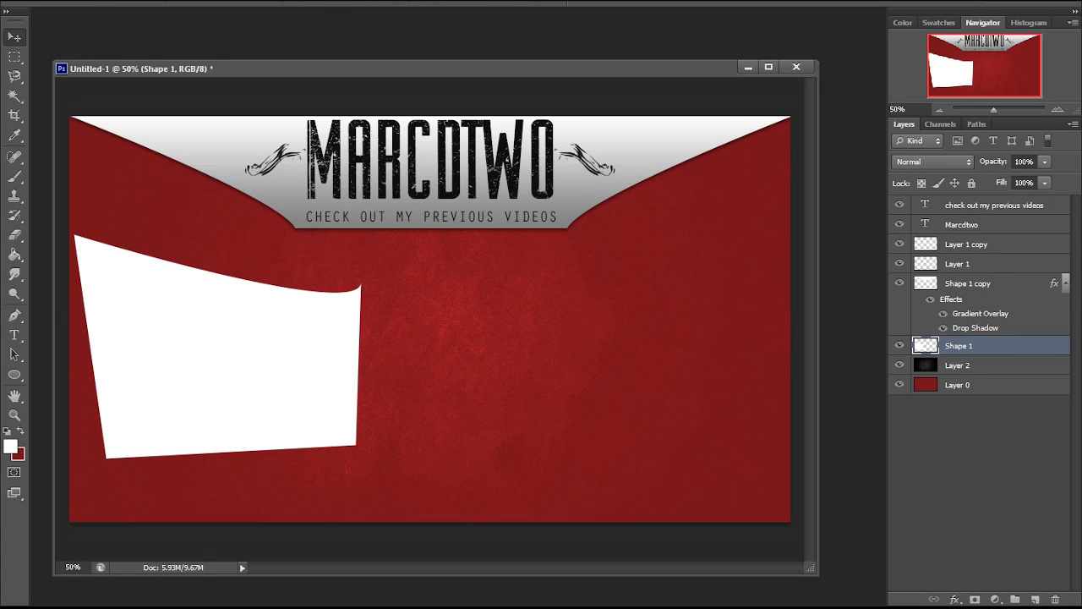
{"action": "left_click_drag", "start_coordinate": [208, 350], "coordinate": [221, 351]}
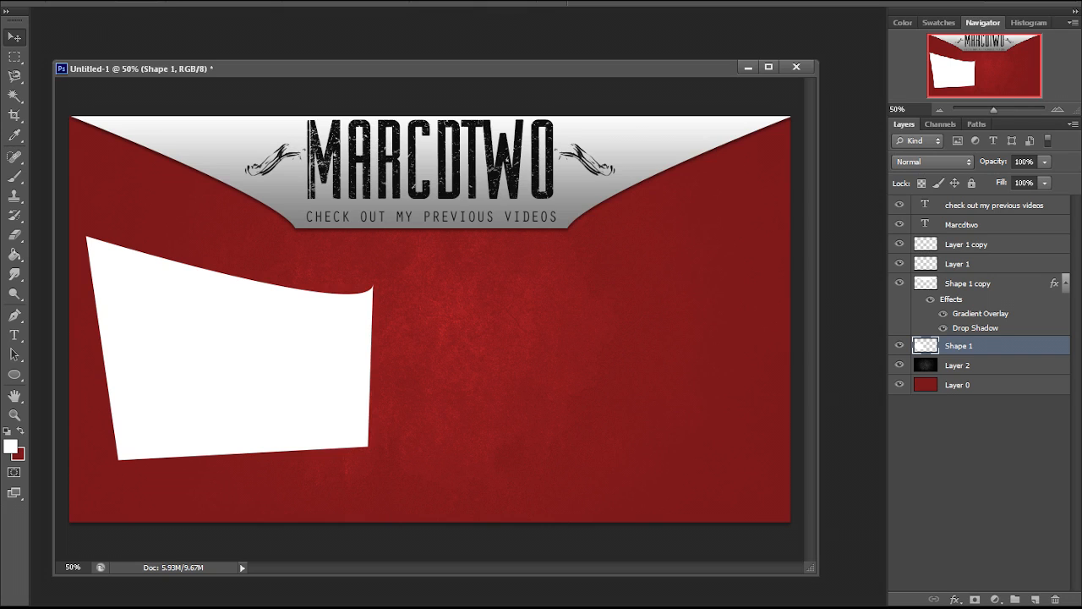
- Open the cracked grey texture Textures (15) from the EPIC Textures folder
{"action": "key", "text": "ctrl+o"}
{"action": "scroll", "coordinate": [564, 274], "scroll_direction": "down", "scroll_amount": 5}
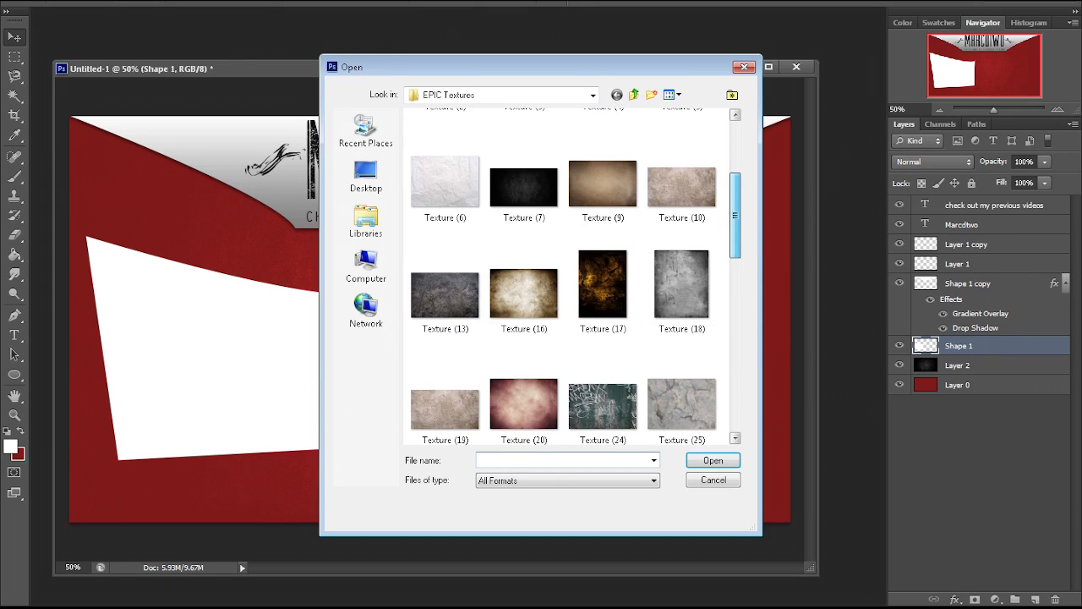
{"action": "scroll", "coordinate": [563, 275], "scroll_direction": "down", "scroll_amount": 5}
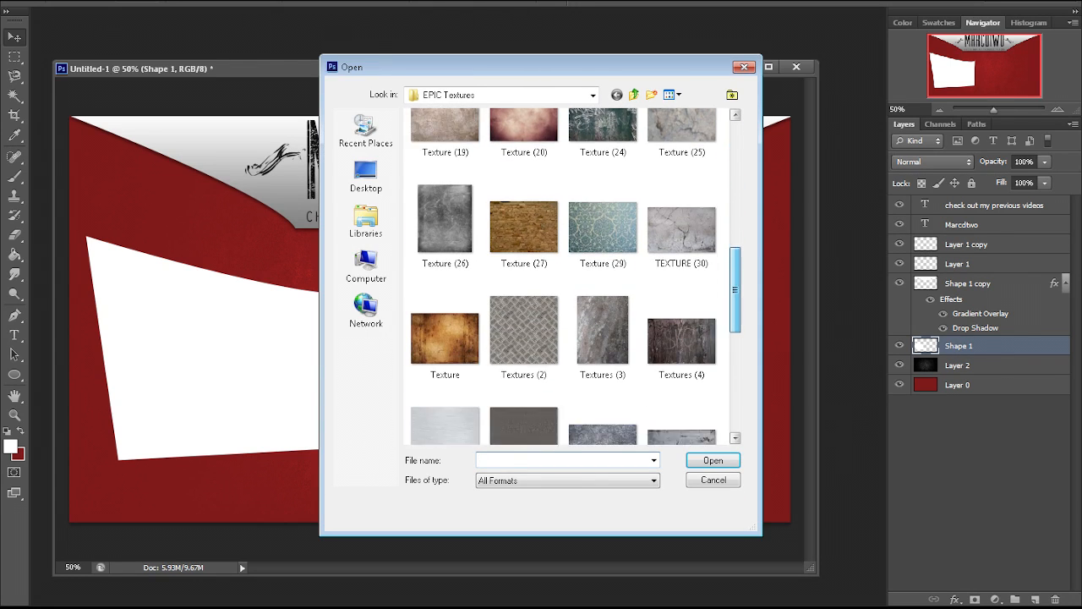
{"action": "scroll", "coordinate": [563, 275], "scroll_direction": "down", "scroll_amount": 5}
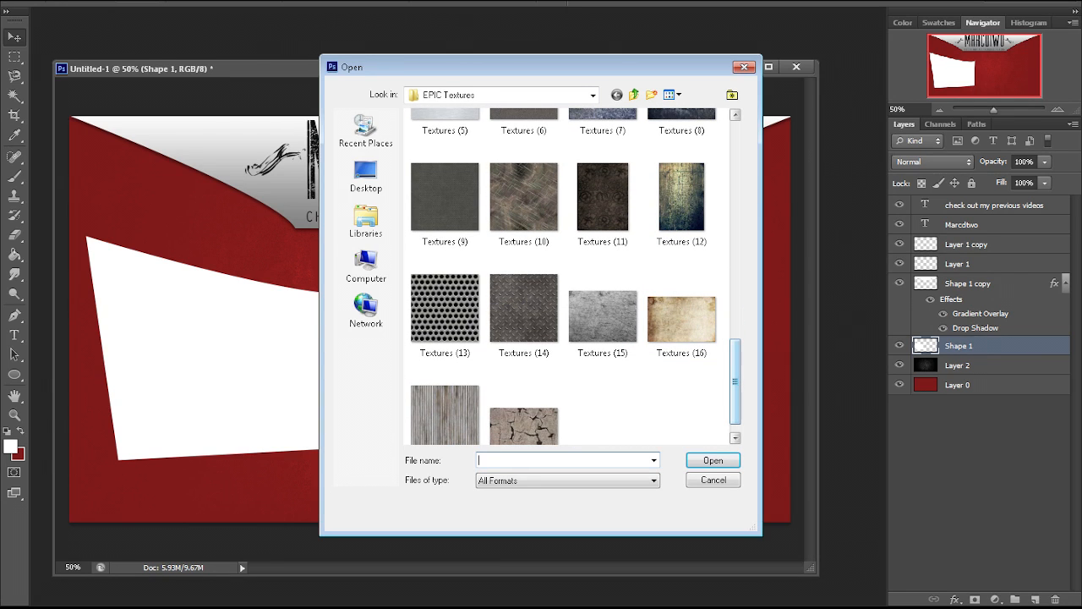
{"action": "double_click", "coordinate": [602, 317]}
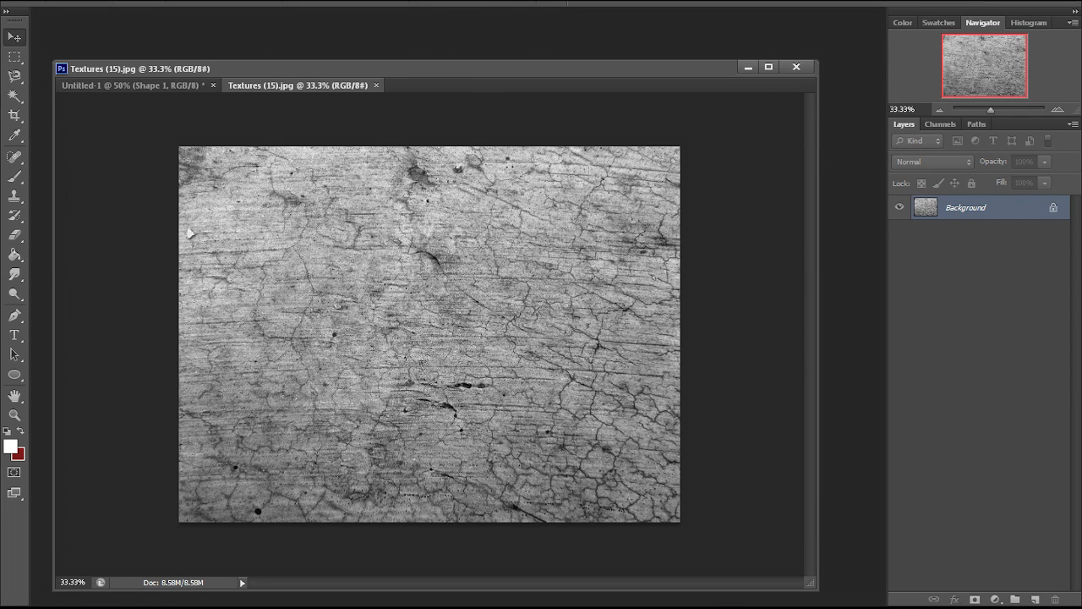
- Darken the texture with a Levels adjustment of shadows 49, midtones 0.51 and output white 74, and merge it into the background
{"action": "left_click", "coordinate": [996, 599]}
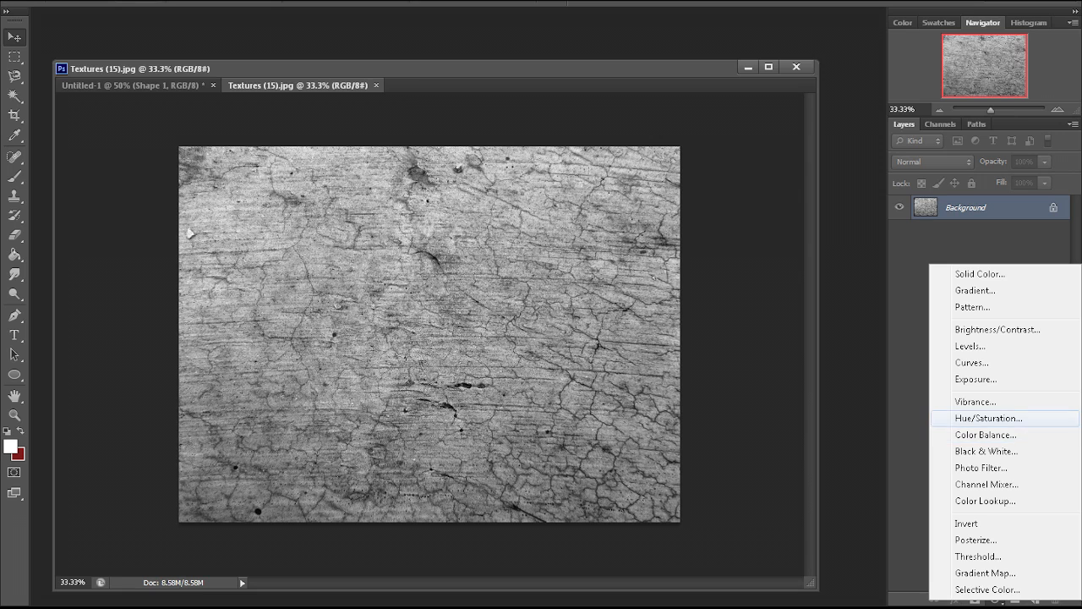
{"action": "left_click", "coordinate": [970, 346]}
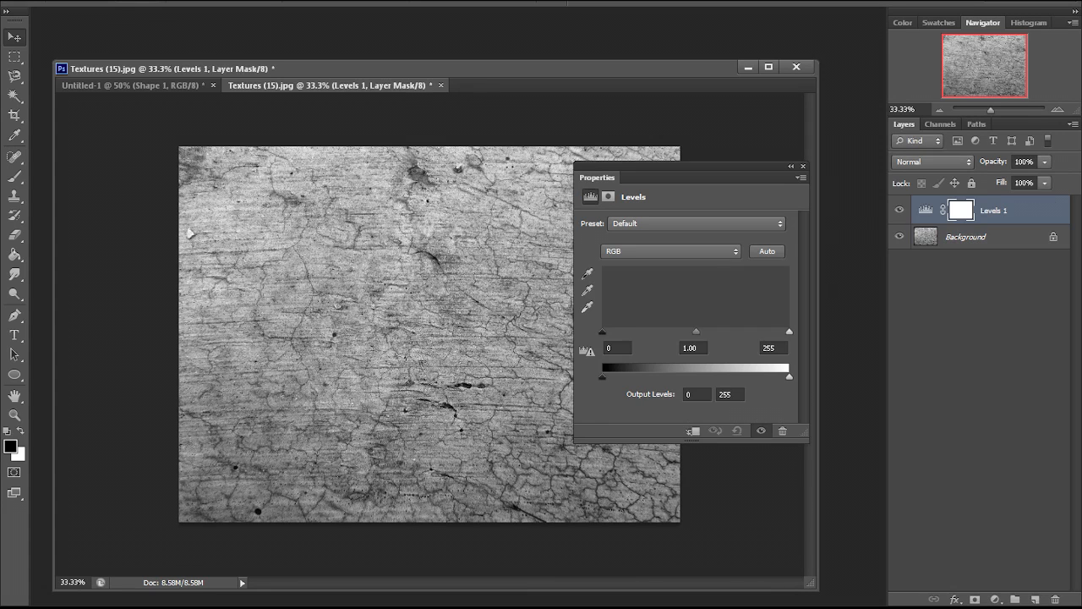
{"action": "mouse_move", "coordinate": [696, 330]}
{"action": "left_mouse_down"}
{"action": "mouse_move", "coordinate": [725, 331]}
{"action": "mouse_move", "coordinate": [710, 330]}
{"action": "left_mouse_up"}
{"action": "left_click_drag", "start_coordinate": [602, 331], "coordinate": [670, 330]}
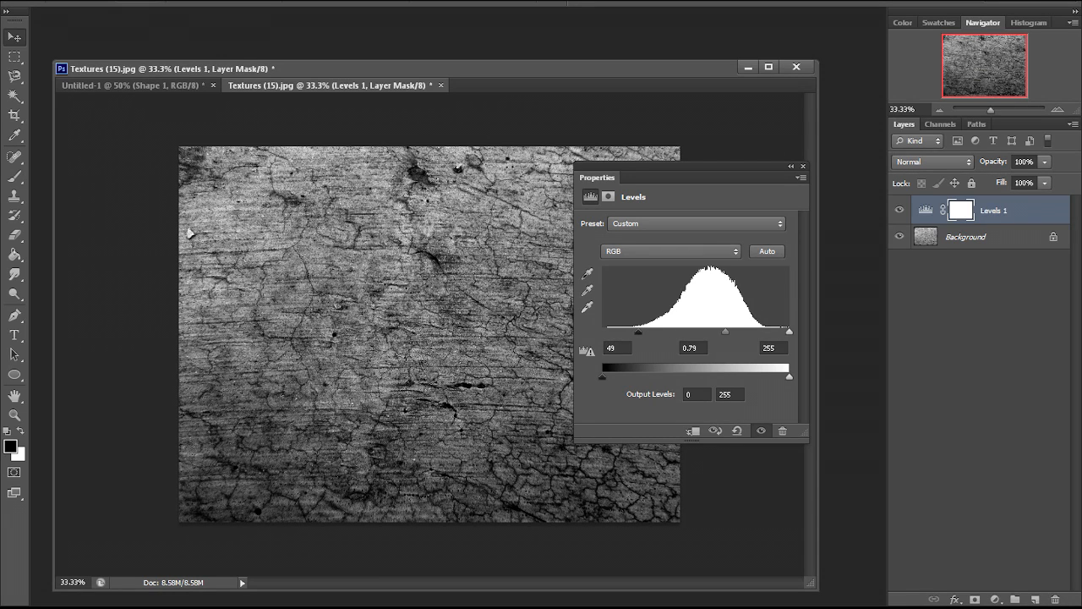
{"action": "left_click_drag", "start_coordinate": [726, 331], "coordinate": [744, 331]}
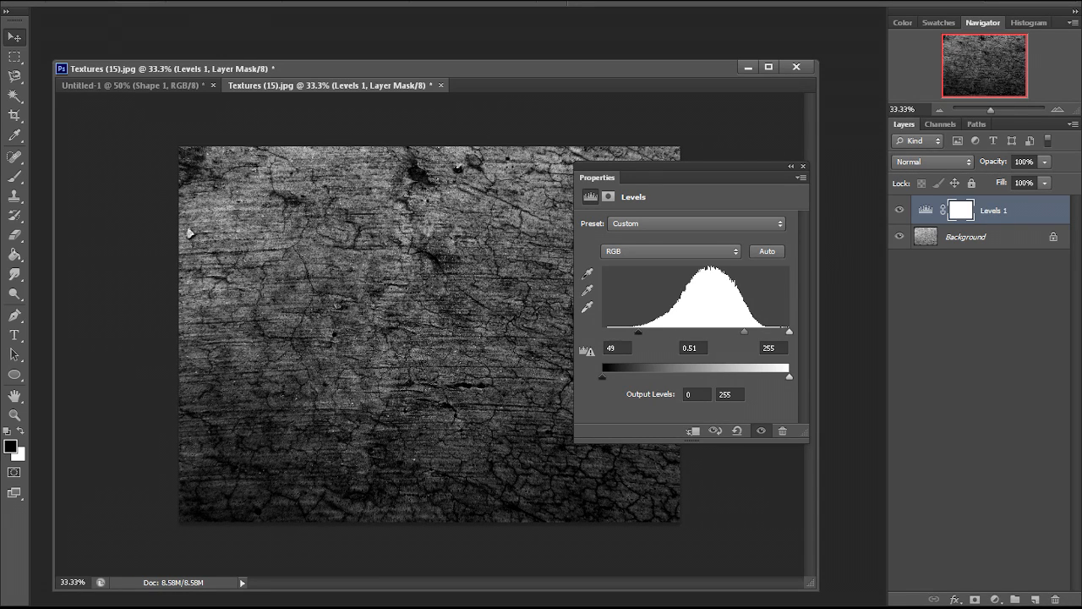
{"action": "mouse_move", "coordinate": [602, 377]}
{"action": "left_mouse_down"}
{"action": "mouse_move", "coordinate": [633, 377]}
{"action": "mouse_move", "coordinate": [602, 377]}
{"action": "left_mouse_up"}
{"action": "left_click_drag", "start_coordinate": [789, 377], "coordinate": [656, 377]}
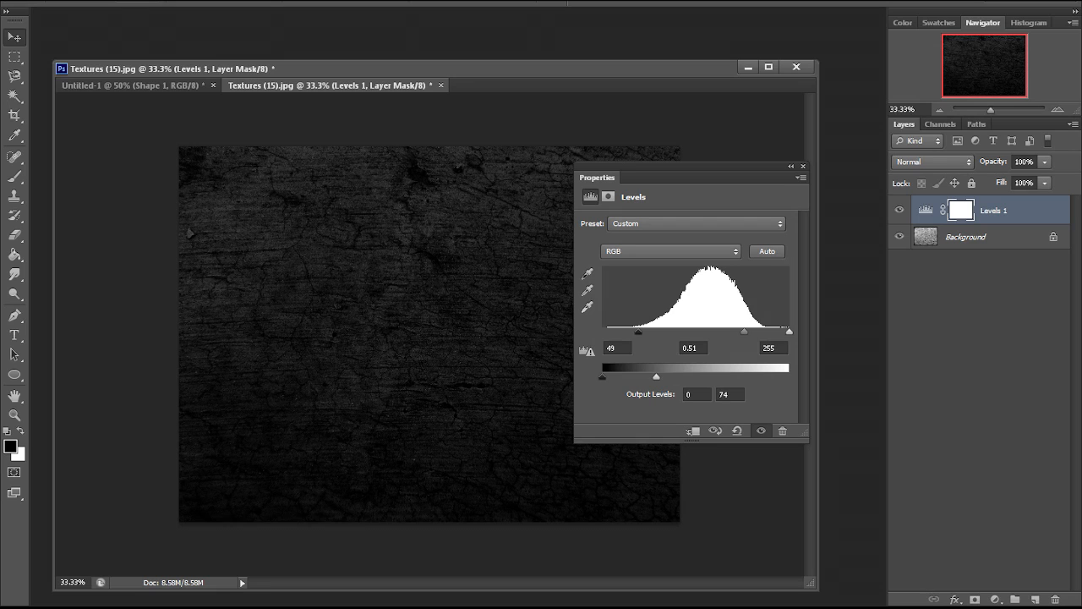
{"action": "left_click", "coordinate": [803, 165]}
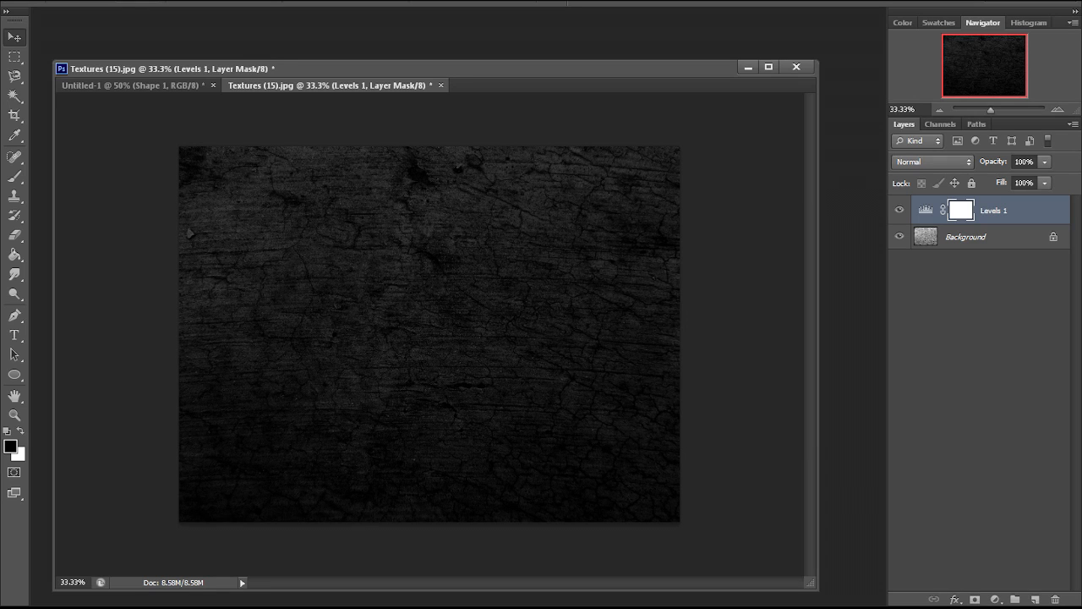
{"action": "left_click", "coordinate": [966, 237], "text": "shift"}
{"action": "key", "text": "ctrl+e"}
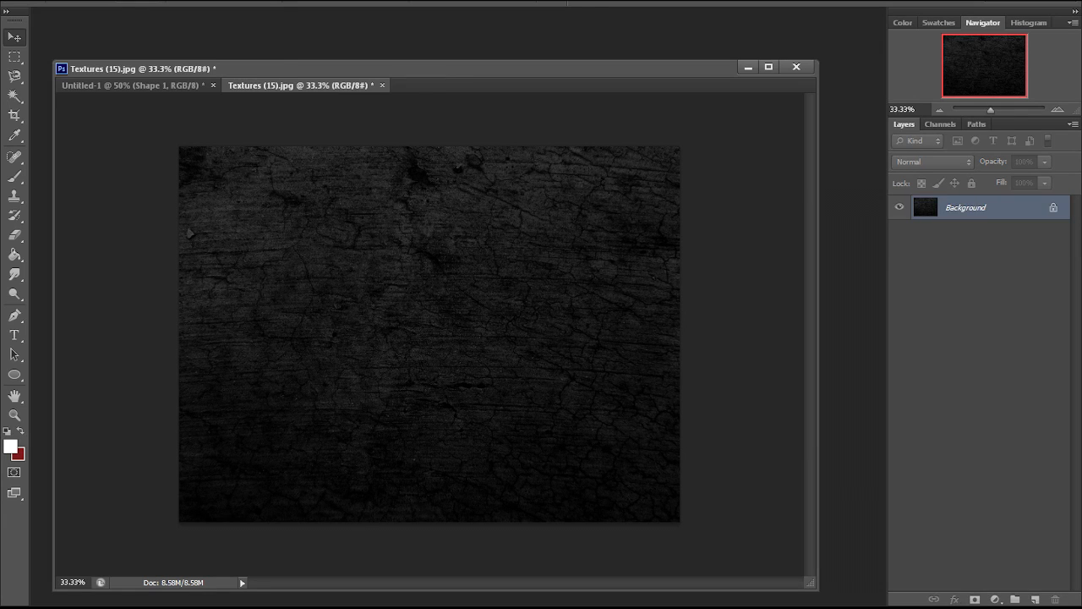
- Copy the darkened texture into the Untitled-1 document as a layer, scale it down and position it over the white shape
{"action": "left_click_drag", "start_coordinate": [355, 245], "coordinate": [220, 186]}
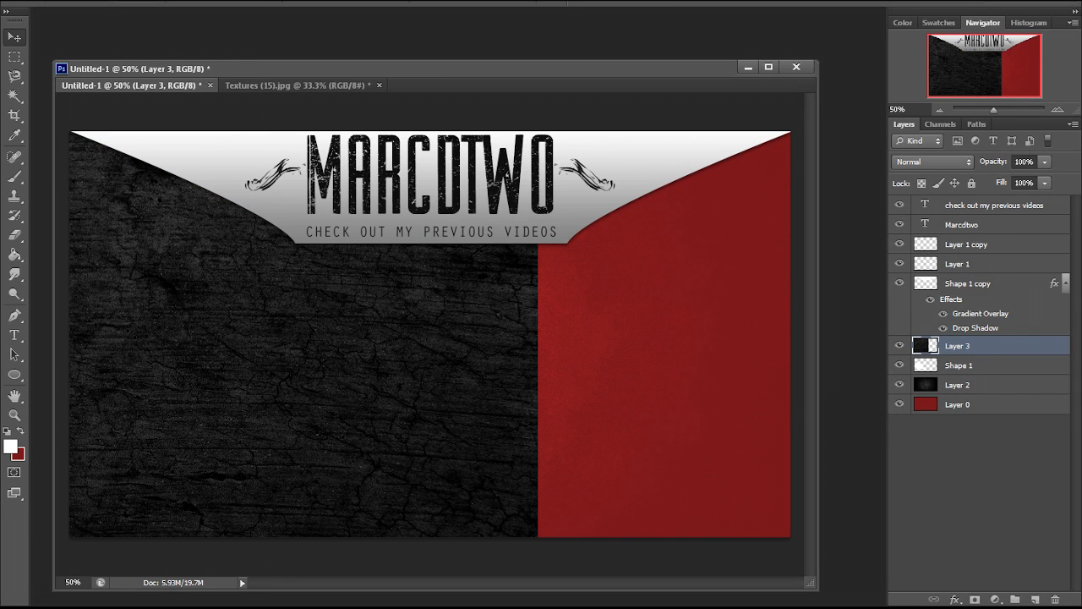
{"action": "key", "text": "ctrl+t"}
{"action": "left_click_drag", "start_coordinate": [537, 119], "coordinate": [382, 232]}
{"action": "left_click_drag", "start_coordinate": [226, 366], "coordinate": [286, 327]}
{"action": "left_click_drag", "start_coordinate": [143, 416], "coordinate": [157, 405]}
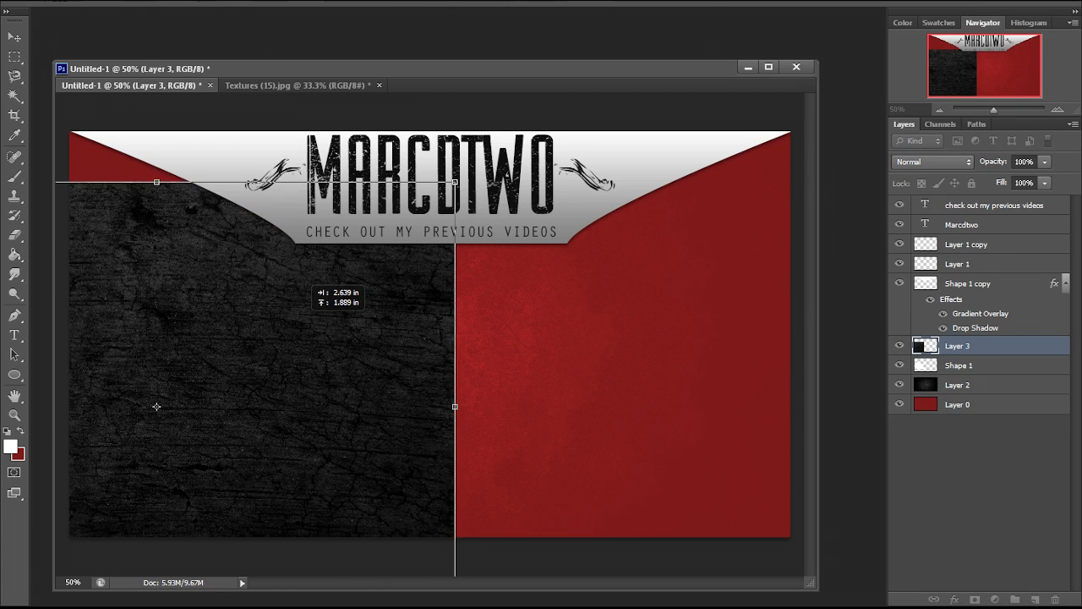
{"action": "key", "text": "Return"}
{"action": "left_click_drag", "start_coordinate": [972, 366], "coordinate": [972, 340]}
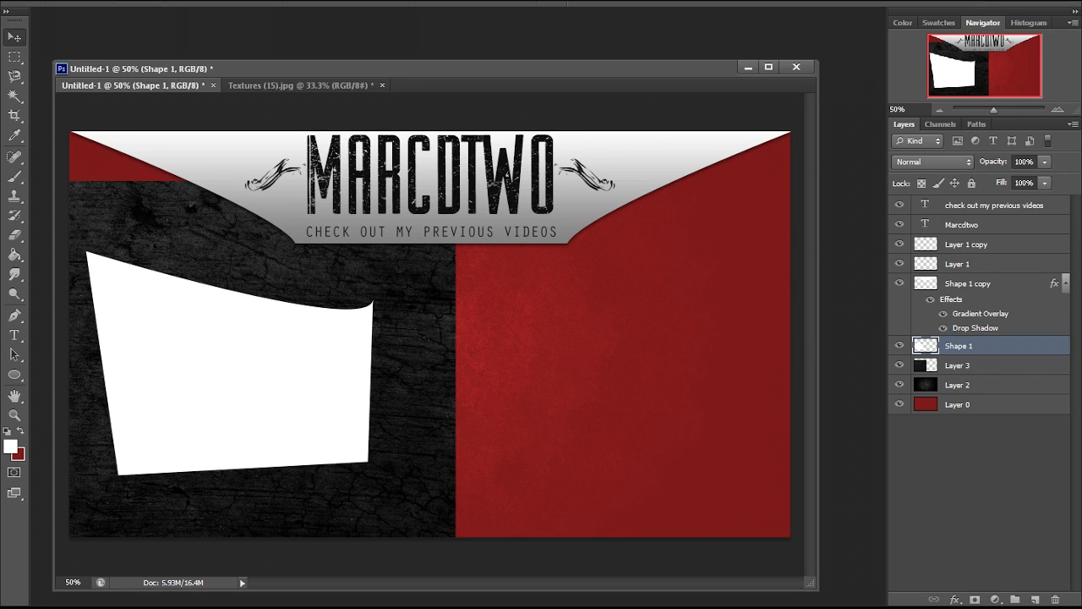
{"action": "left_click_drag", "start_coordinate": [972, 345], "coordinate": [972, 373]}
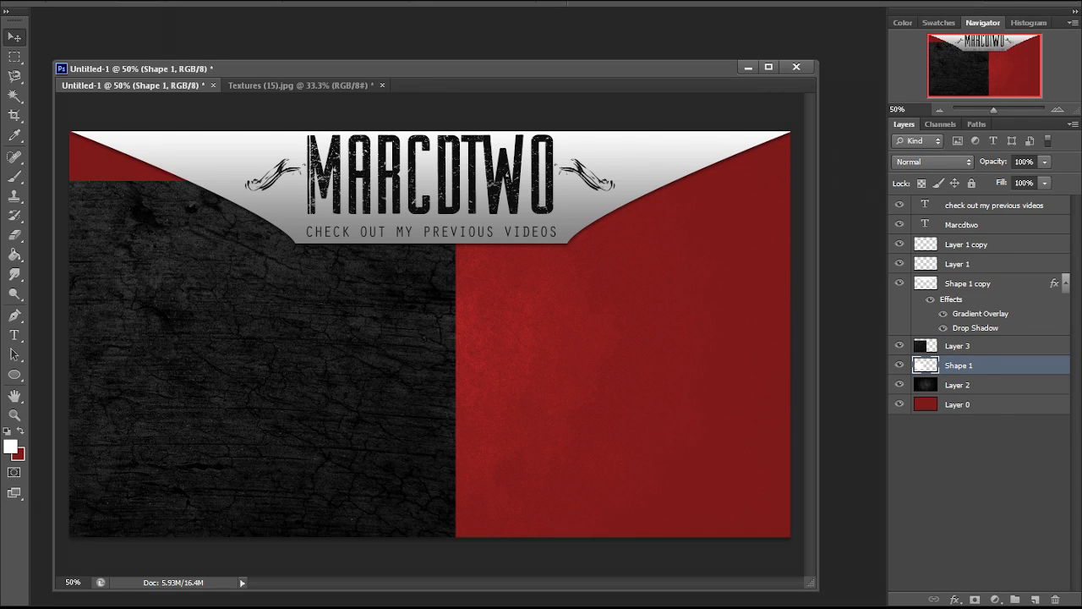
{"action": "left_click", "coordinate": [898, 346]}
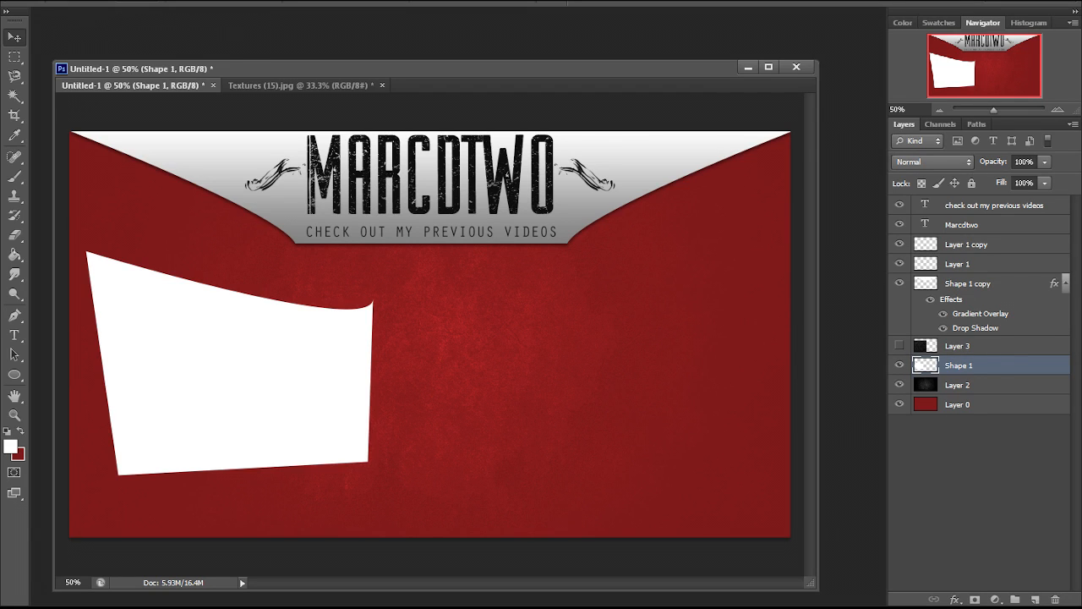
{"action": "left_click", "coordinate": [926, 365], "text": "ctrl"}
{"action": "left_click", "coordinate": [899, 346]}
{"action": "left_click", "coordinate": [955, 345]}
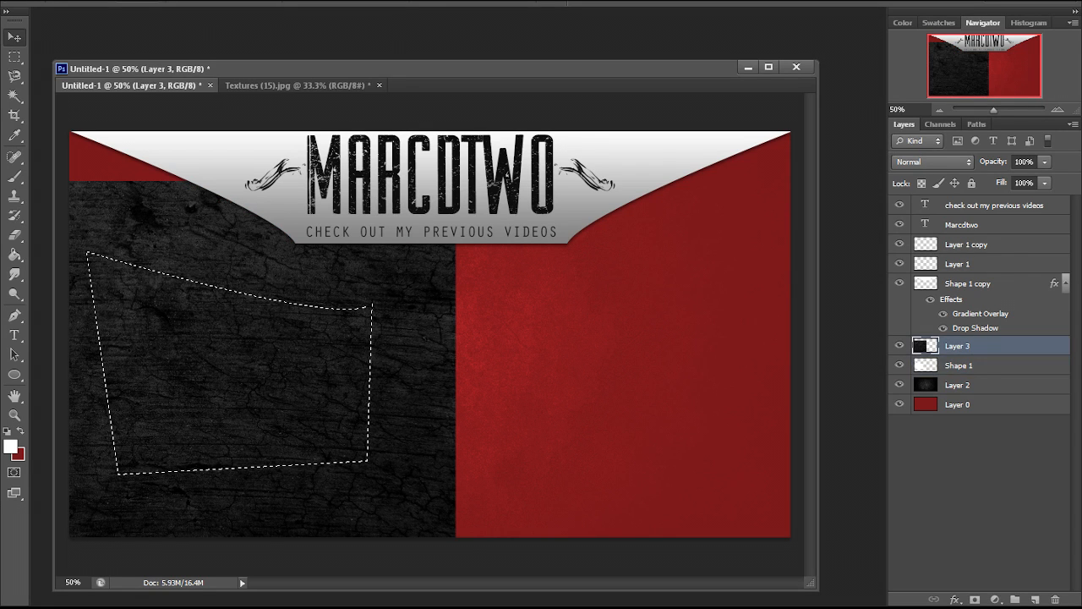
{"action": "key", "text": "ctrl+t"}
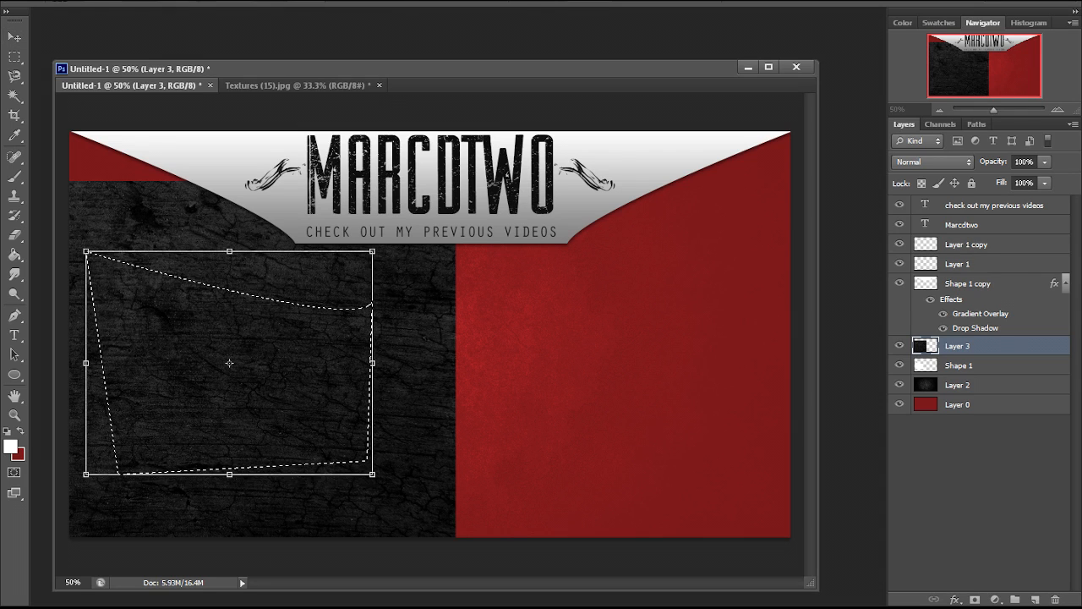
{"action": "key", "text": "Return"}
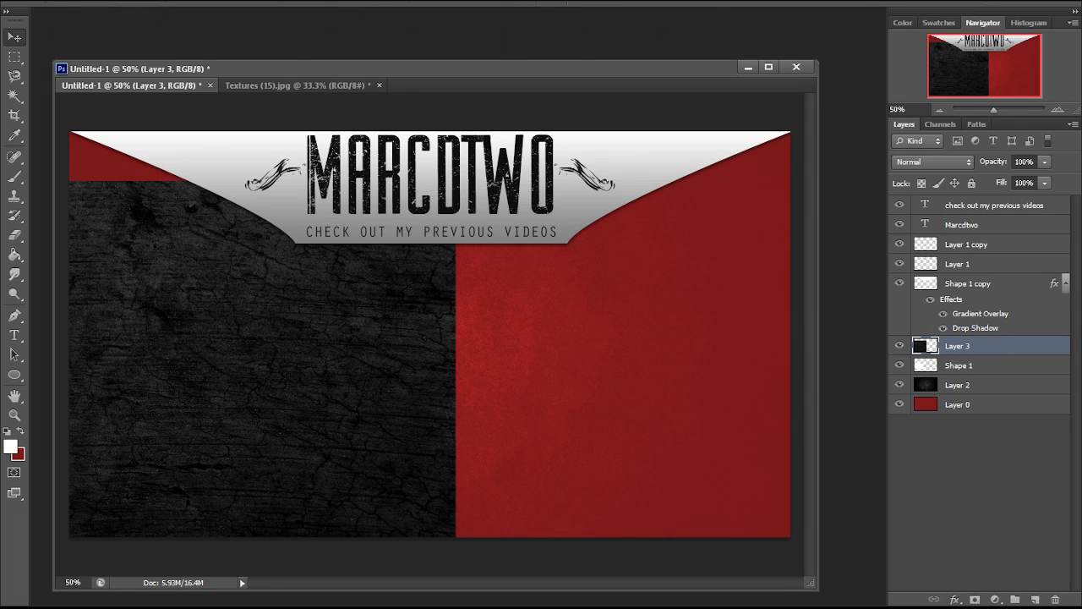
- Lower the cracked texture layer's opacity to 60% and scale and position it so it just covers the white shape
{"action": "key", "text": "ctrl+t"}
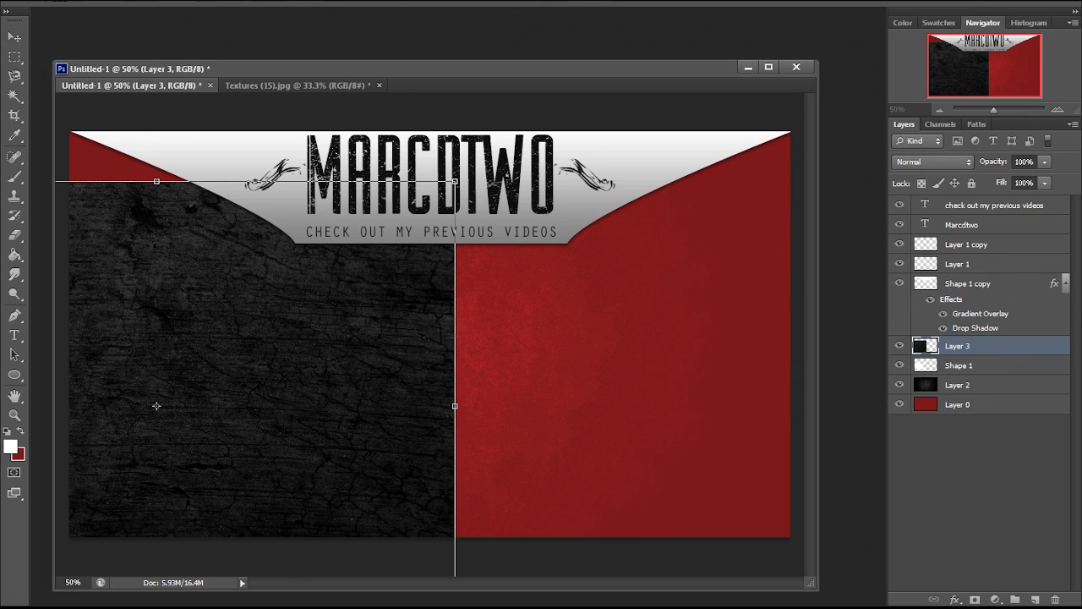
{"action": "left_click_drag", "start_coordinate": [455, 181], "coordinate": [339, 268]}
{"action": "left_click_drag", "start_coordinate": [273, 334], "coordinate": [324, 296]}
{"action": "left_click_drag", "start_coordinate": [150, 409], "coordinate": [296, 373]}
{"action": "left_click_drag", "start_coordinate": [536, 193], "coordinate": [481, 234]}
{"action": "left_click_drag", "start_coordinate": [995, 161], "coordinate": [972, 162]}
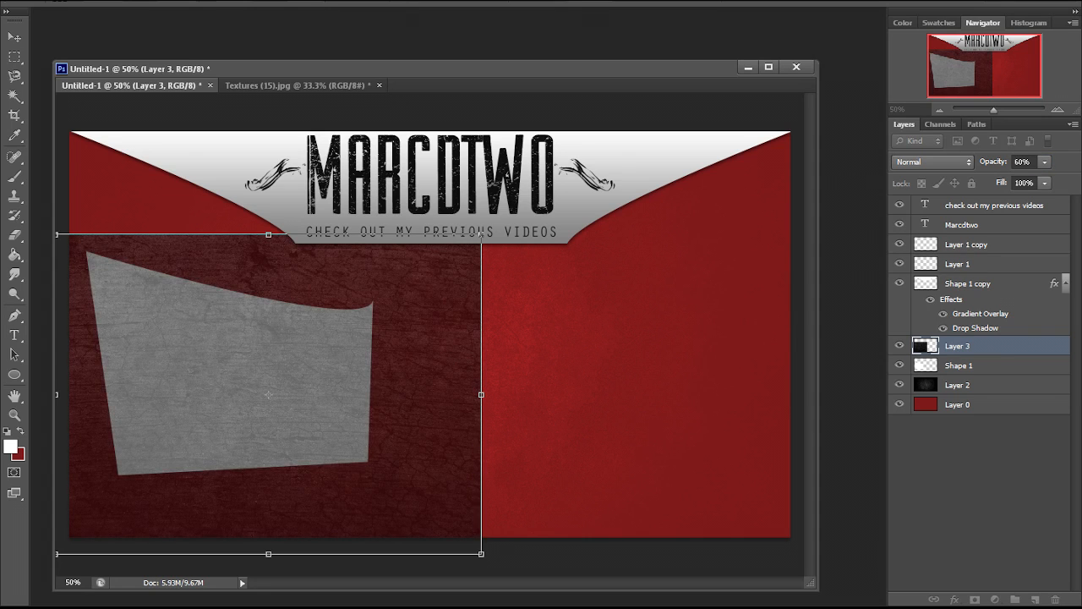
{"action": "left_click_drag", "start_coordinate": [481, 234], "coordinate": [400, 304]}
{"action": "left_click_drag", "start_coordinate": [357, 343], "coordinate": [362, 315]}
{"action": "key", "text": "Return"}
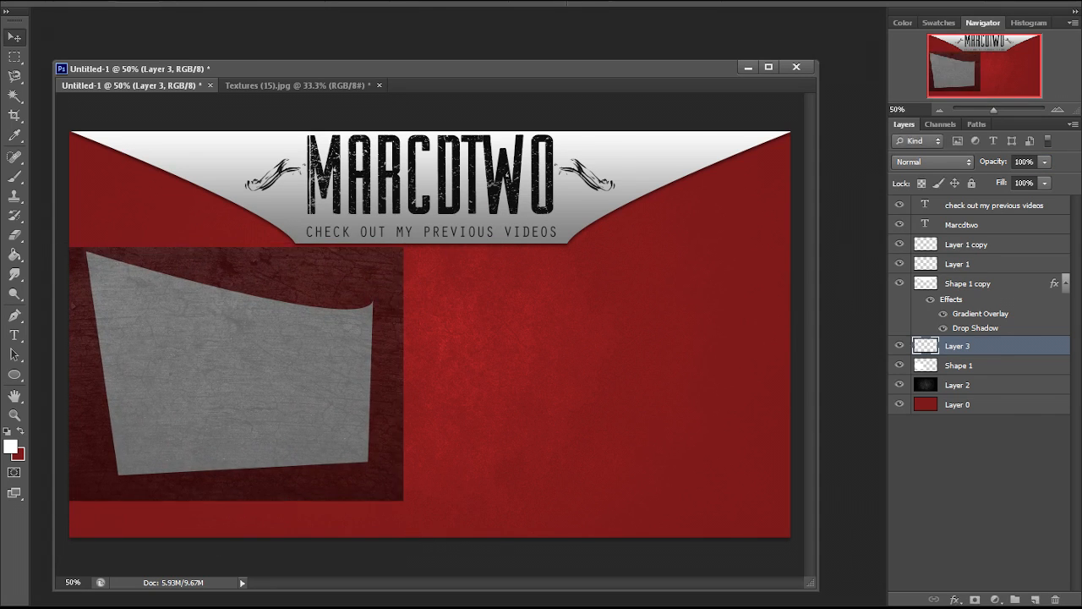
- Restore the cracked texture layer's opacity to 100% and load the outline of Shape 1 as a selection
{"action": "key", "text": "0"}
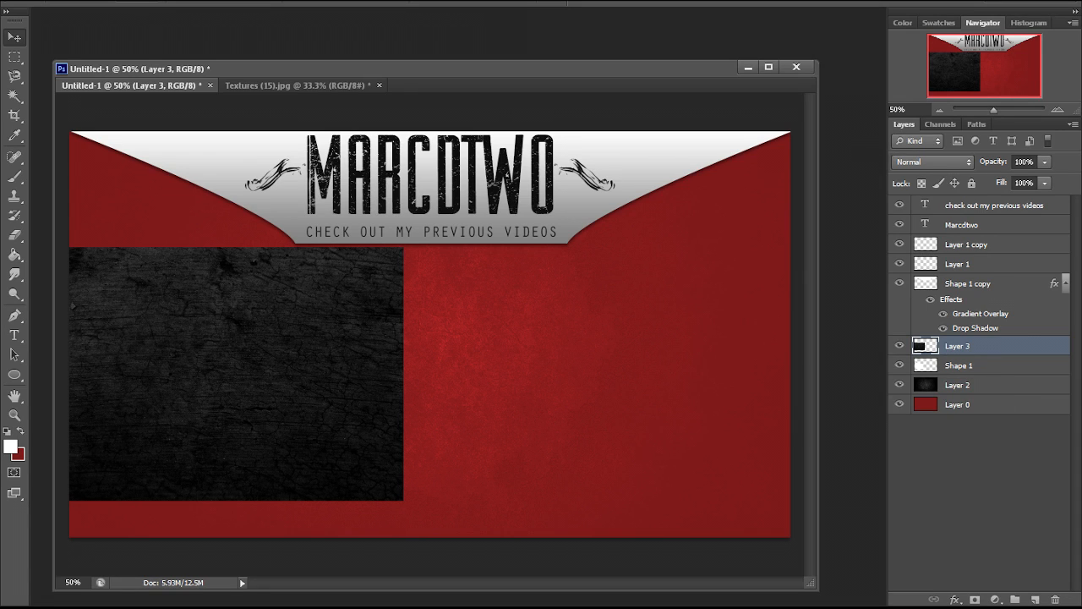
{"action": "left_click", "coordinate": [958, 366]}
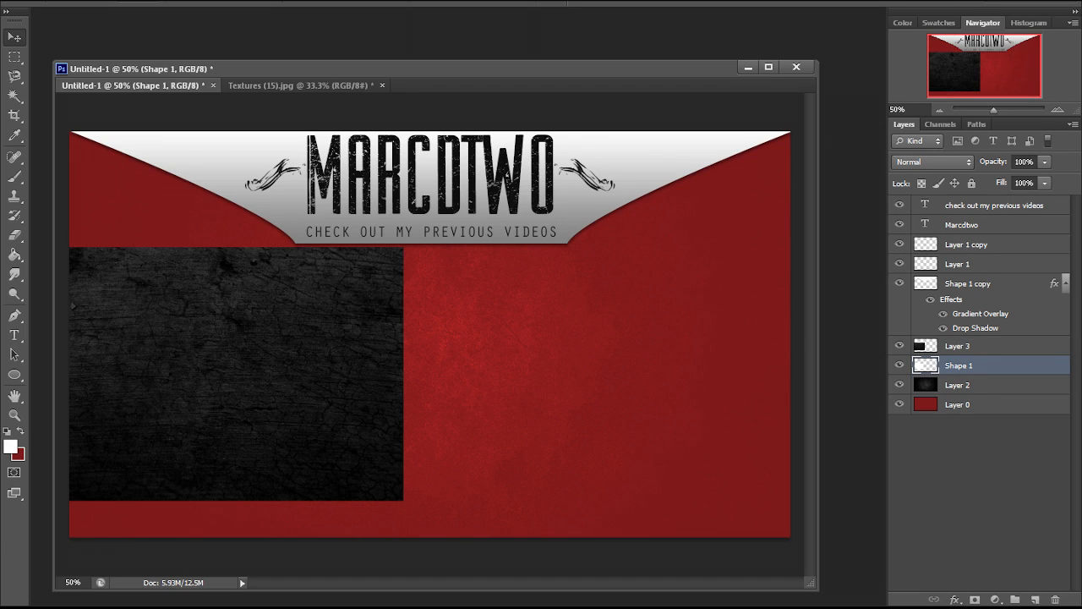
{"action": "left_click", "coordinate": [926, 365], "text": "ctrl"}
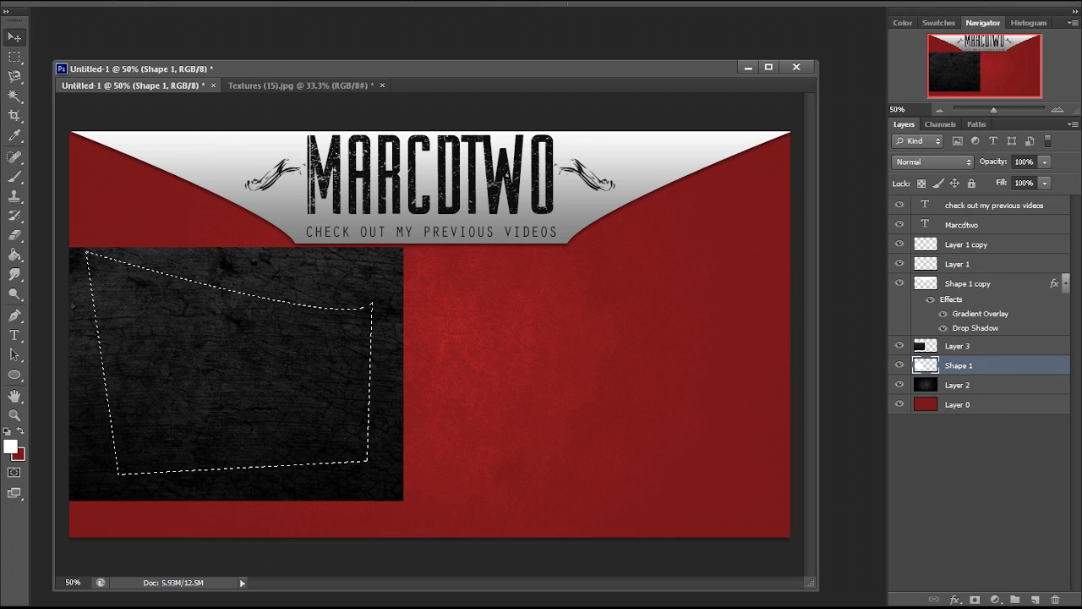
{"action": "key", "text": "ctrl+shift+i"}
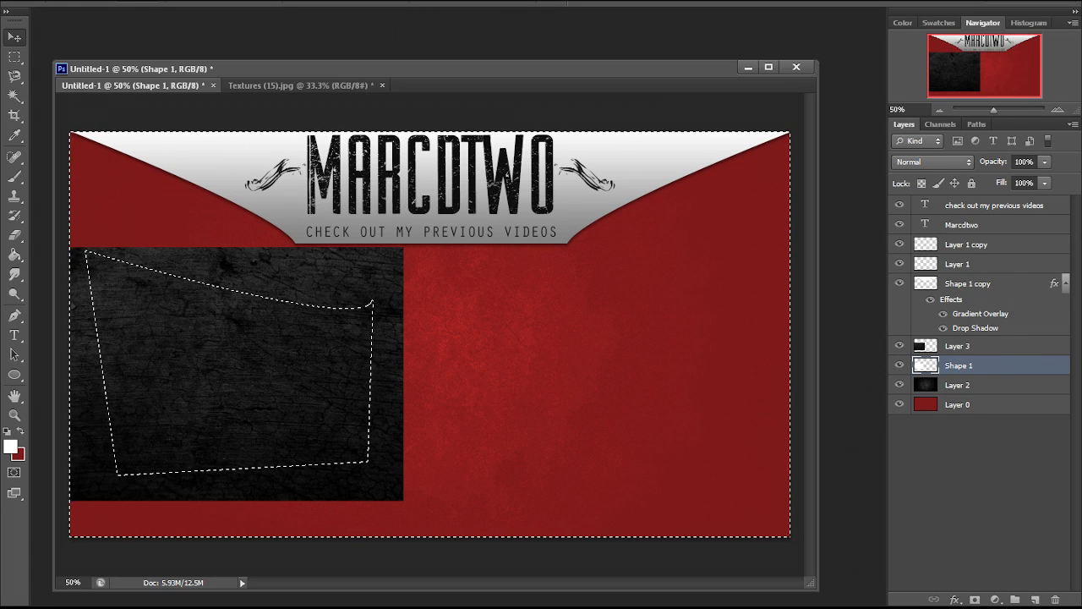
{"action": "key", "text": "ctrl+shift+i"}
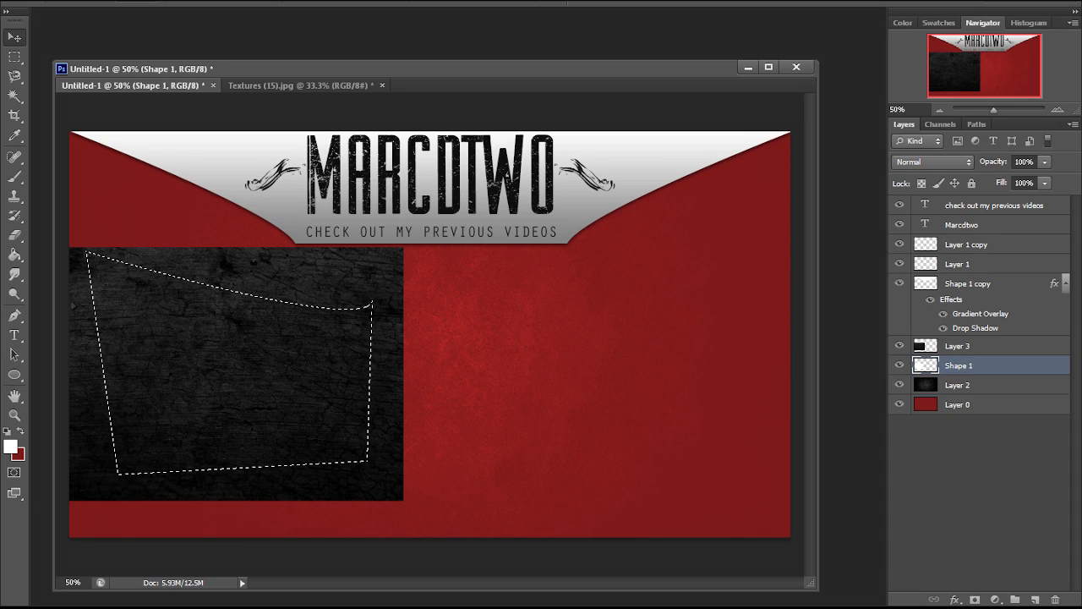
{"action": "key", "text": "ctrl+alt+z"}
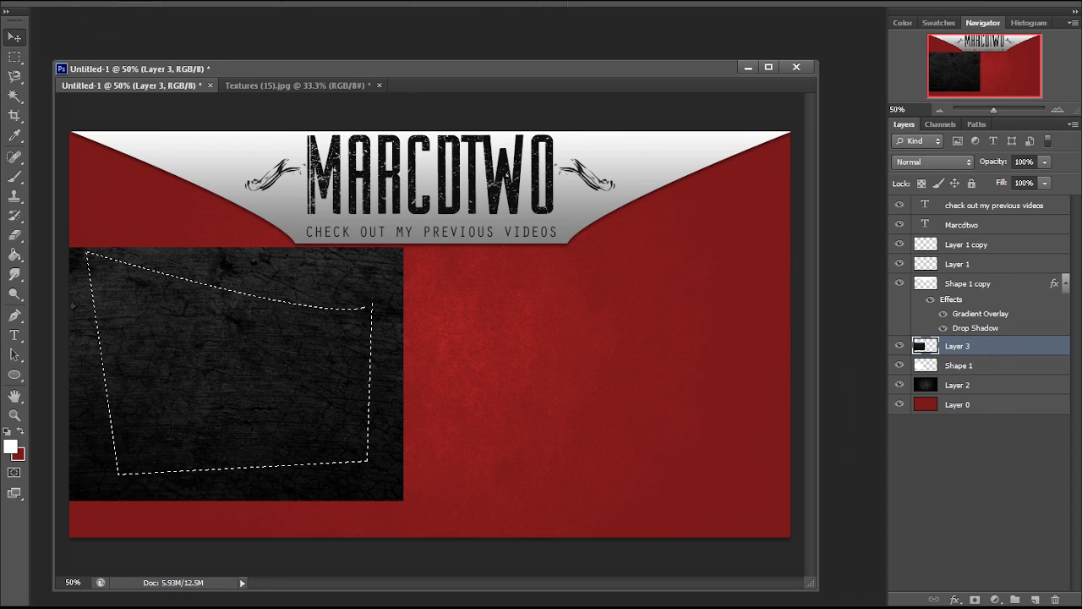
{"action": "key", "text": "alt+BackSpace"}
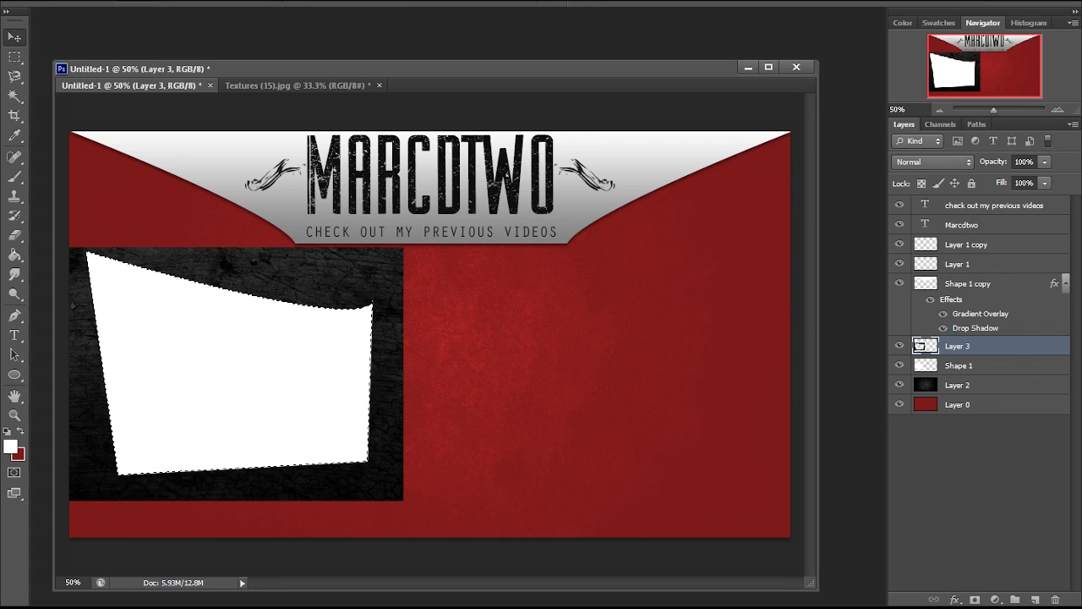
{"action": "key", "text": "ctrl+z"}
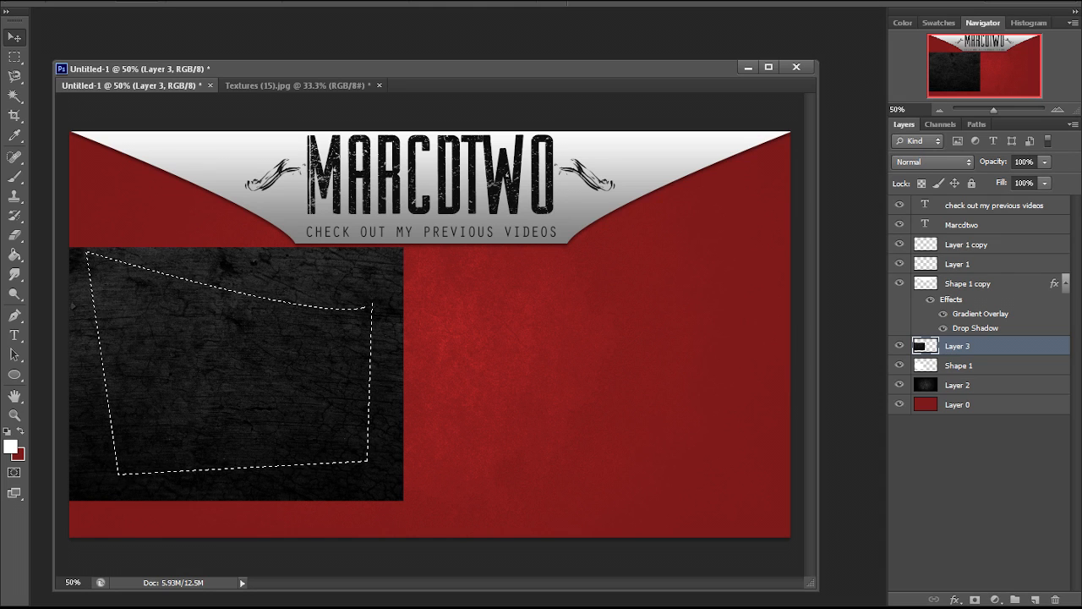
- Invert the Shape 1 selection and delete the cracked texture on Layer 3 outside the shape's outline
{"action": "left_click", "coordinate": [960, 365]}
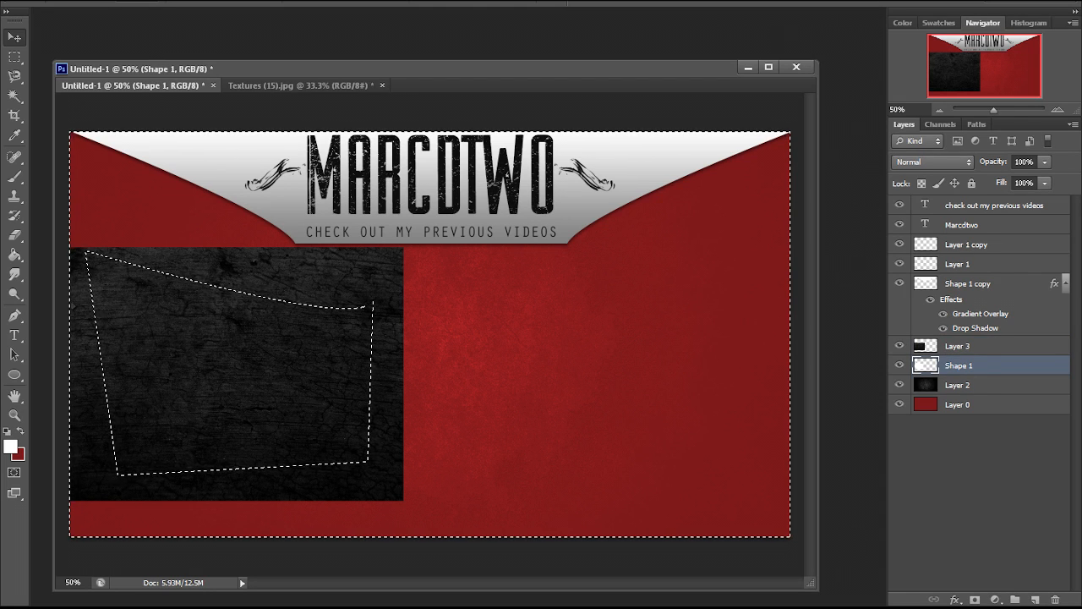
{"action": "left_click", "coordinate": [959, 346]}
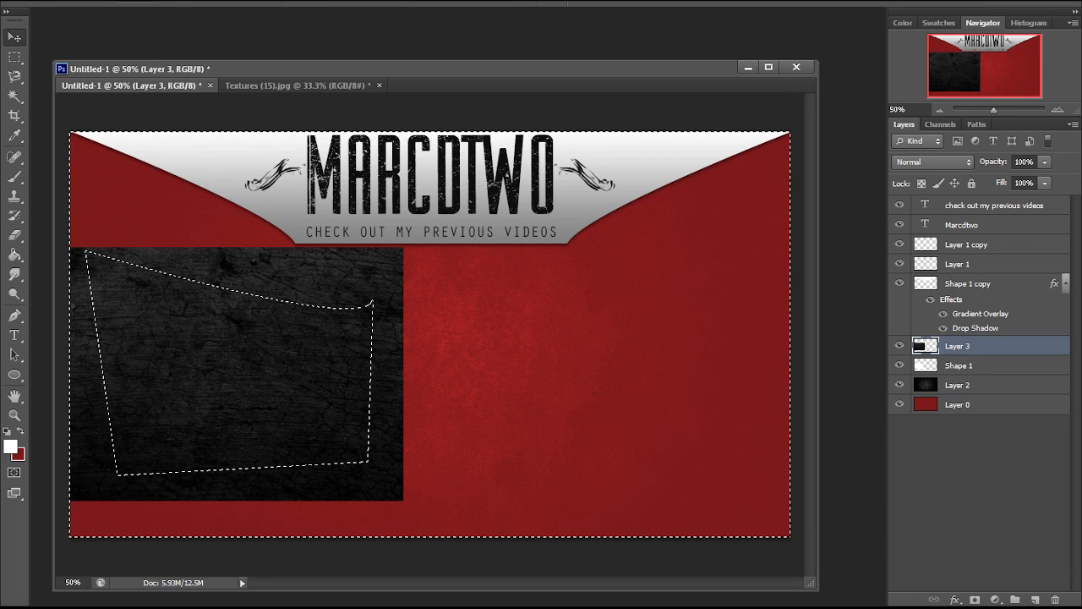
{"action": "key", "text": "Delete"}
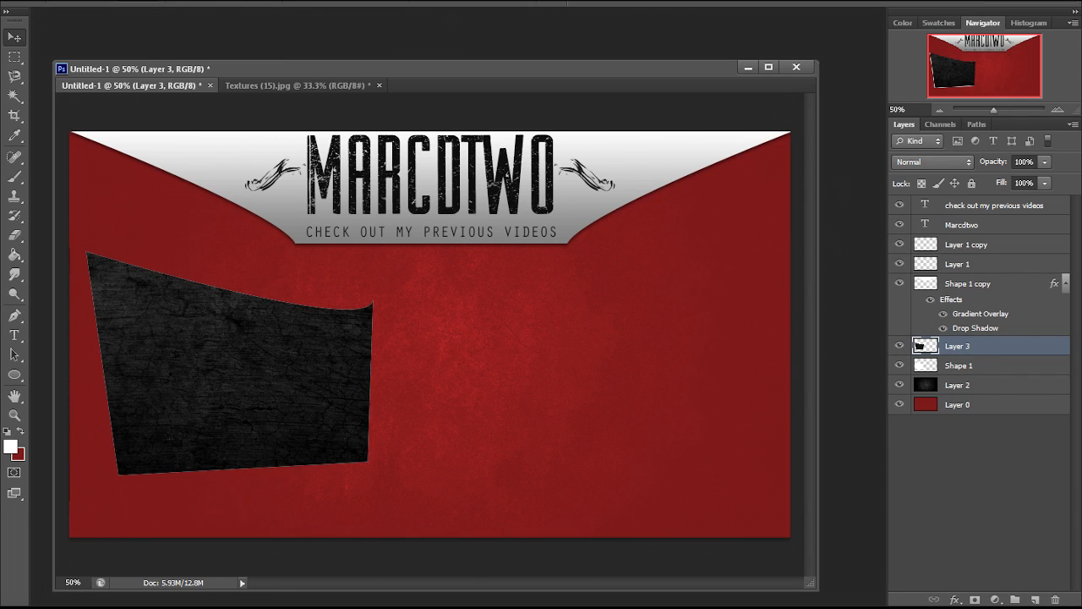
- Delete the Shape 1 layer beneath the wood-textured panel
{"action": "right_click", "coordinate": [973, 366]}
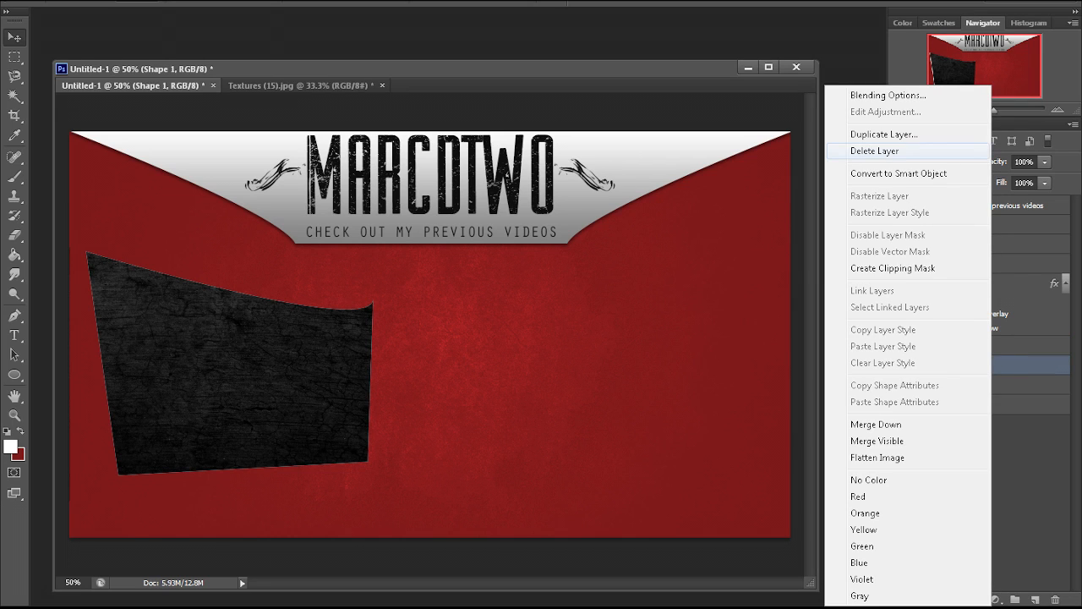
{"action": "left_click", "coordinate": [875, 150]}
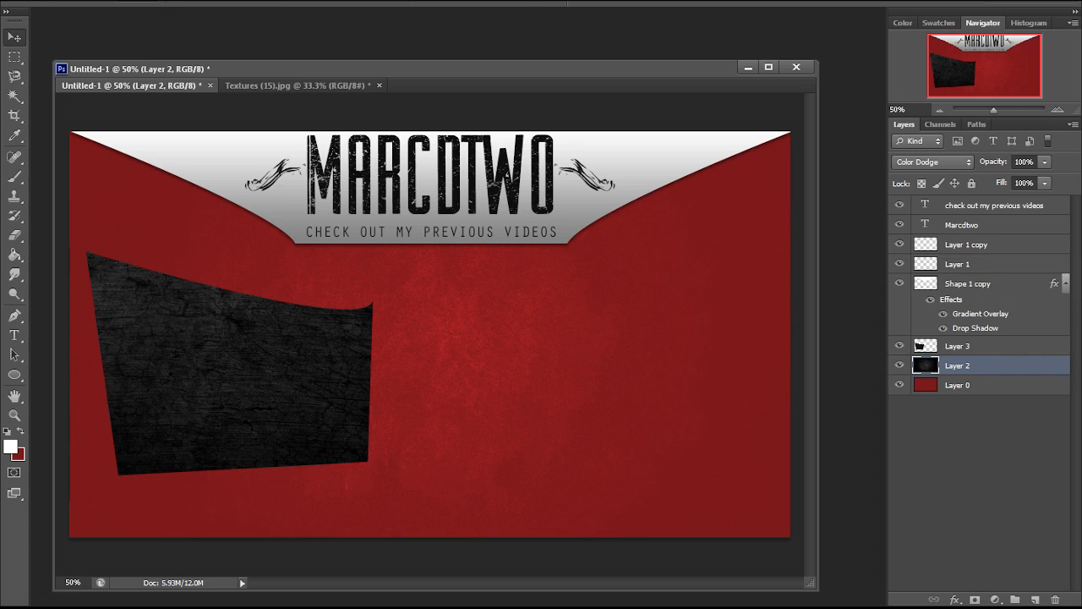
- Add a drop shadow to Layer 3, adjusting its distance and size to give the panel a soft dark edge
{"action": "right_click", "coordinate": [972, 346]}
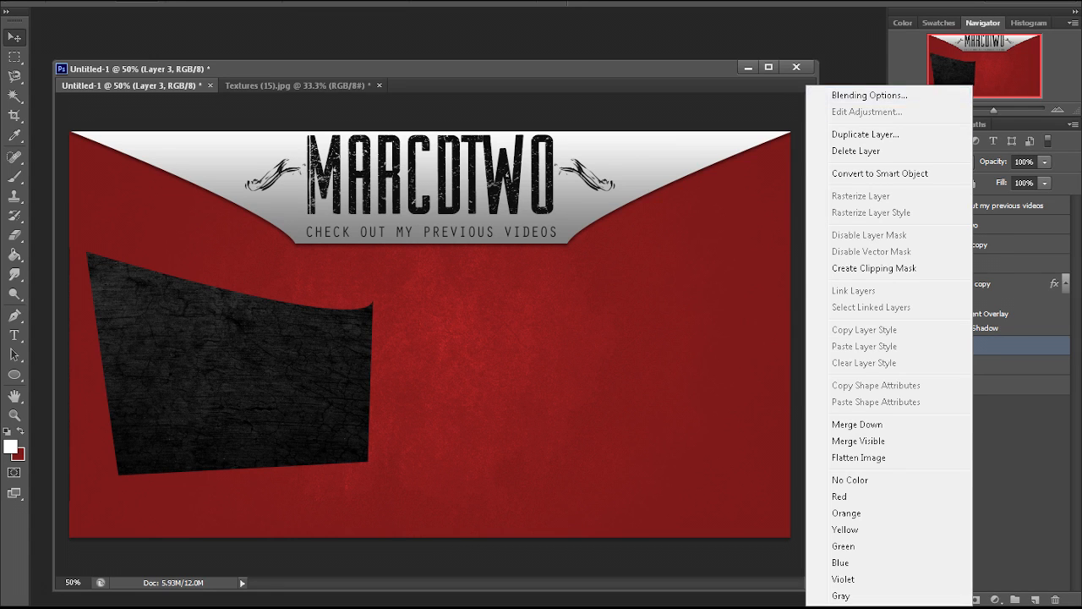
{"action": "left_click", "coordinate": [869, 95]}
{"action": "left_click_drag", "start_coordinate": [643, 60], "coordinate": [764, 117]}
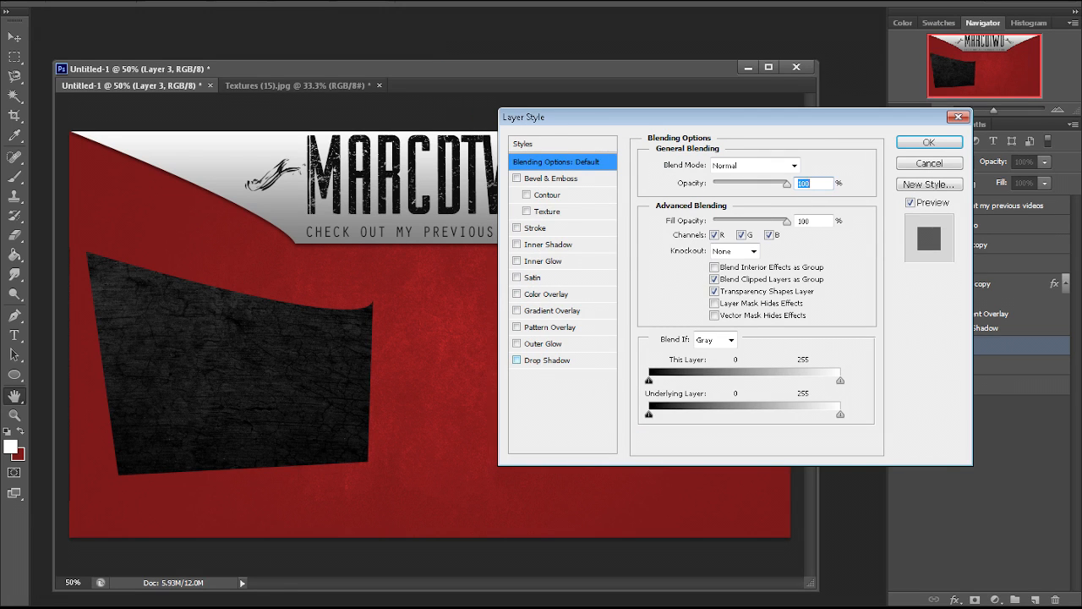
{"action": "left_click", "coordinate": [516, 360]}
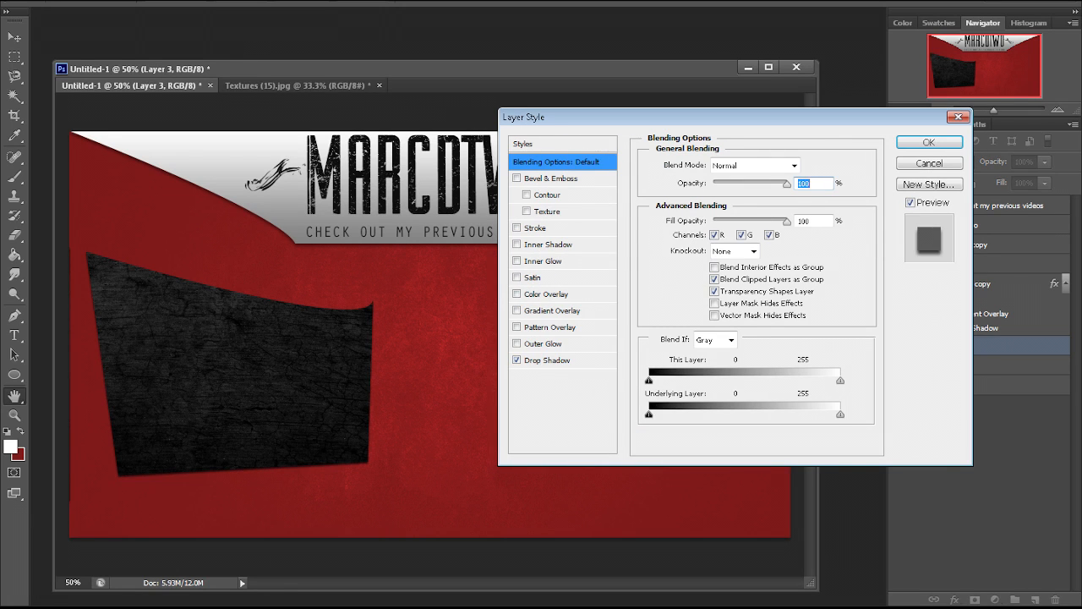
{"action": "left_click", "coordinate": [547, 360]}
{"action": "left_click_drag", "start_coordinate": [706, 230], "coordinate": [715, 264]}
{"action": "left_click", "coordinate": [929, 142]}
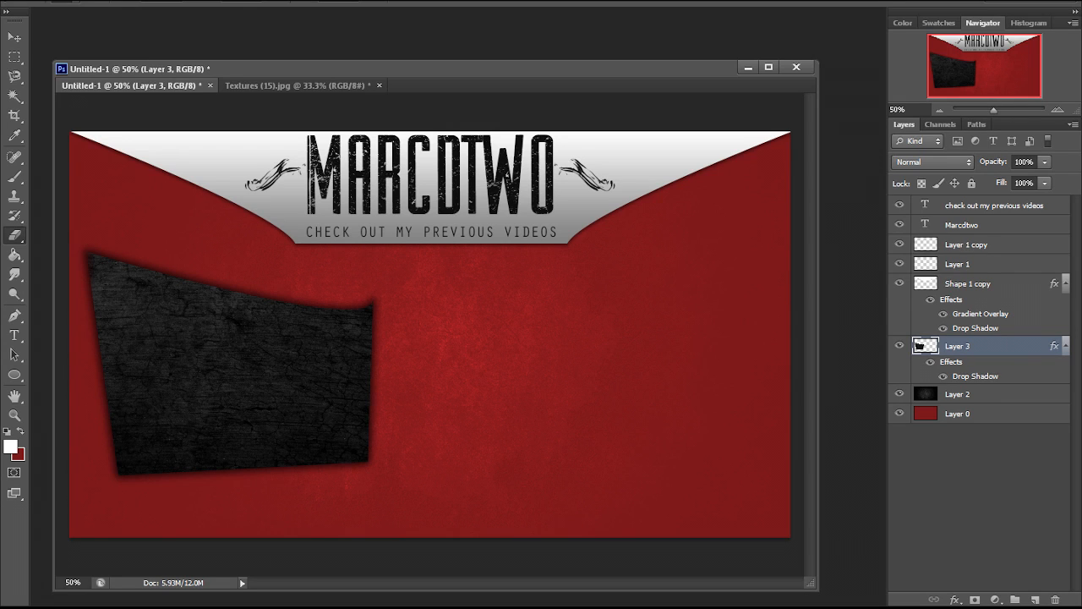
- Undo the last eraser strokes on Layer 3 along the canvas's left edge
{"action": "key", "text": "ctrl+alt+z"}
{"action": "key", "text": "ctrl+alt+z"}
{"action": "key", "text": "ctrl+alt+z"}
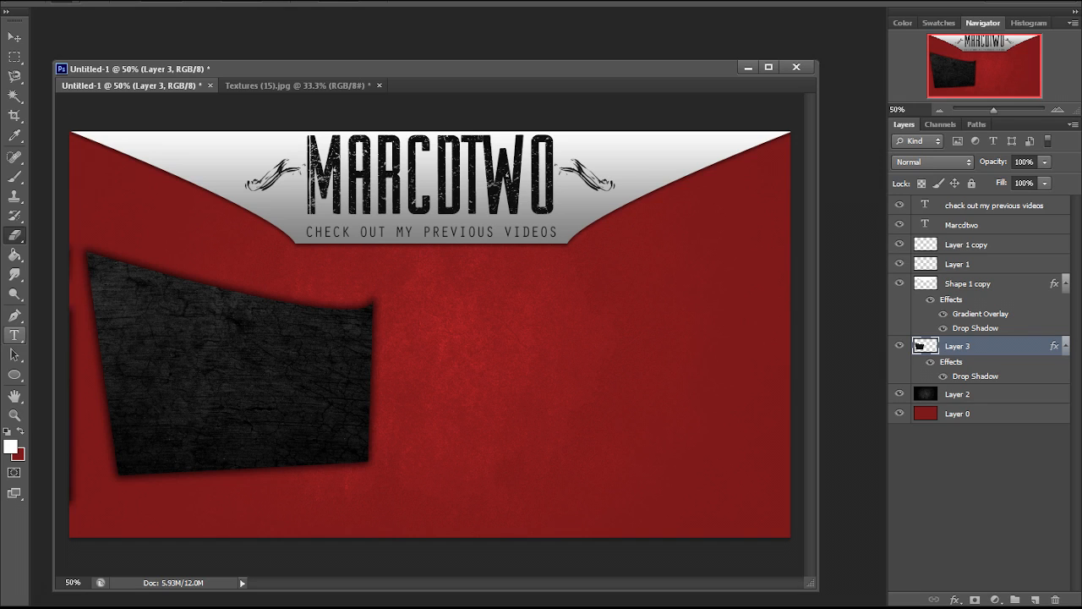
{"action": "key", "text": "ctrl+shift+z"}
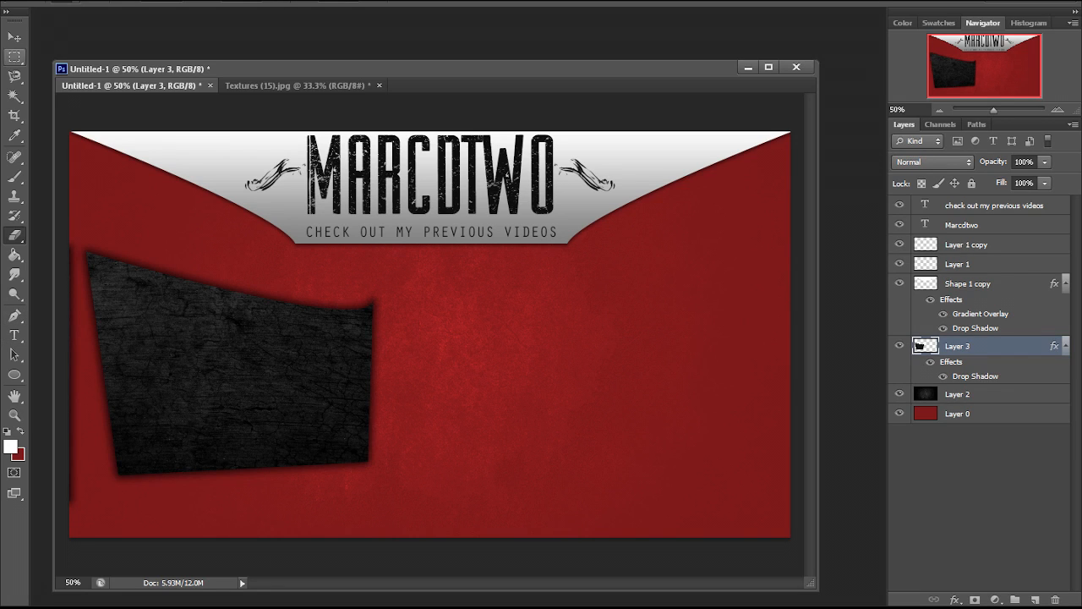
{"action": "left_click", "coordinate": [15, 57]}
{"action": "left_click_drag", "start_coordinate": [70, 201], "coordinate": [78, 536]}
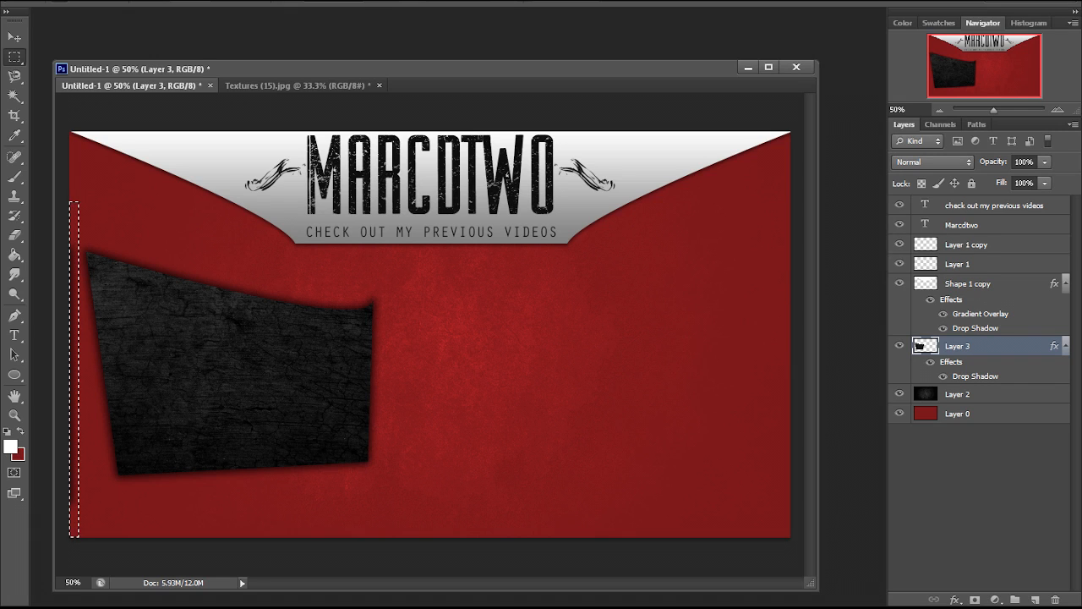
{"action": "key", "text": "ctrl+d"}
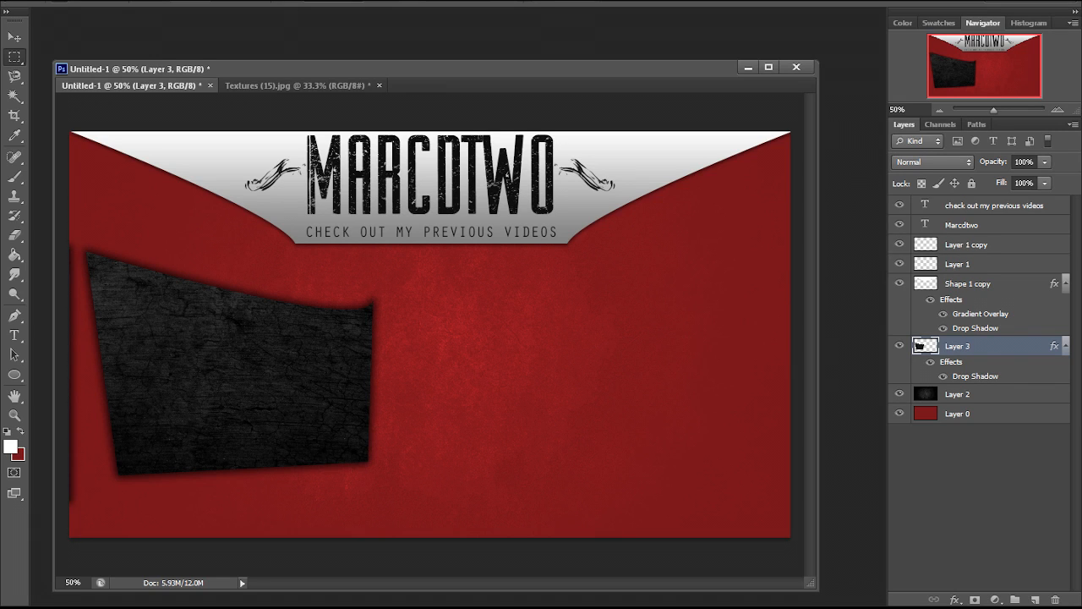
- Shift Layer 3 inward to delete the stray dark strip beside the wood panel, and return the panel near the canvas's left edge
{"action": "key", "text": "v"}
{"action": "left_click_drag", "start_coordinate": [262, 344], "coordinate": [349, 358]}
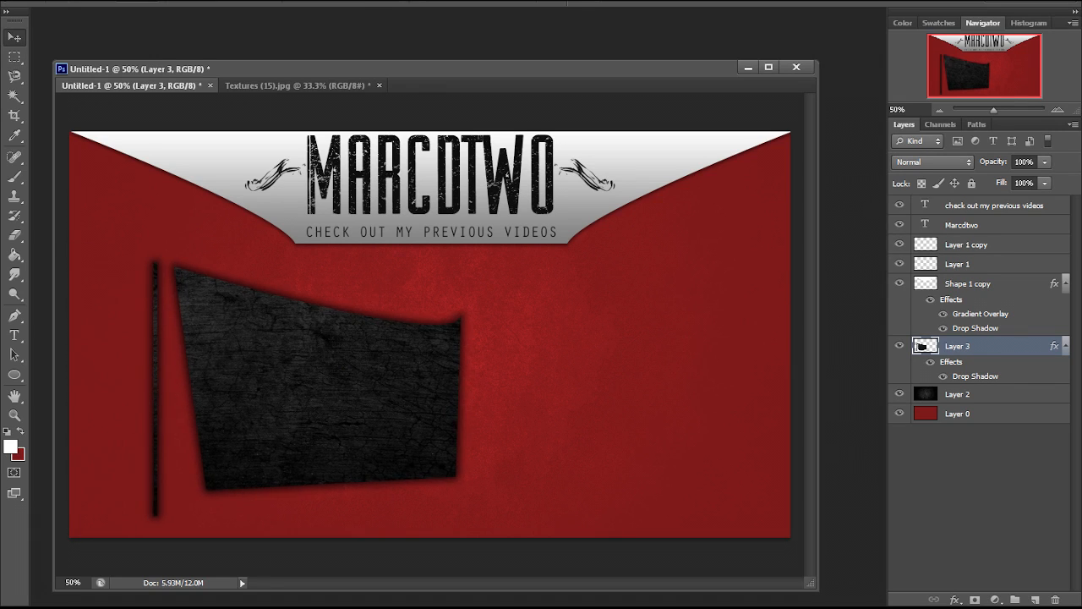
{"action": "key", "text": "m"}
{"action": "left_click_drag", "start_coordinate": [171, 230], "coordinate": [98, 537]}
{"action": "key", "text": "Delete"}
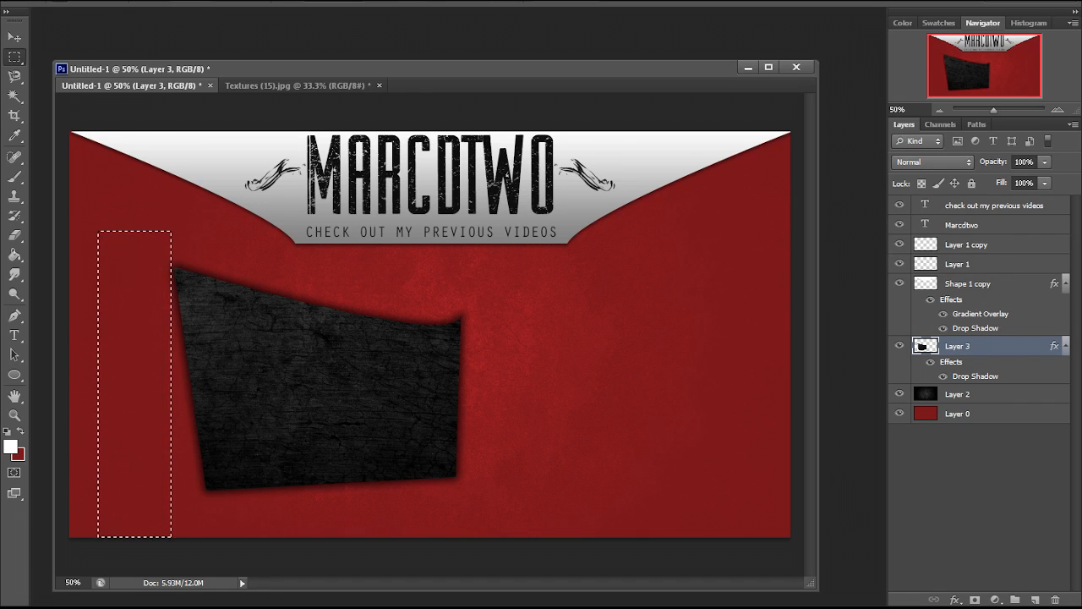
{"action": "key", "text": "ctrl+d"}
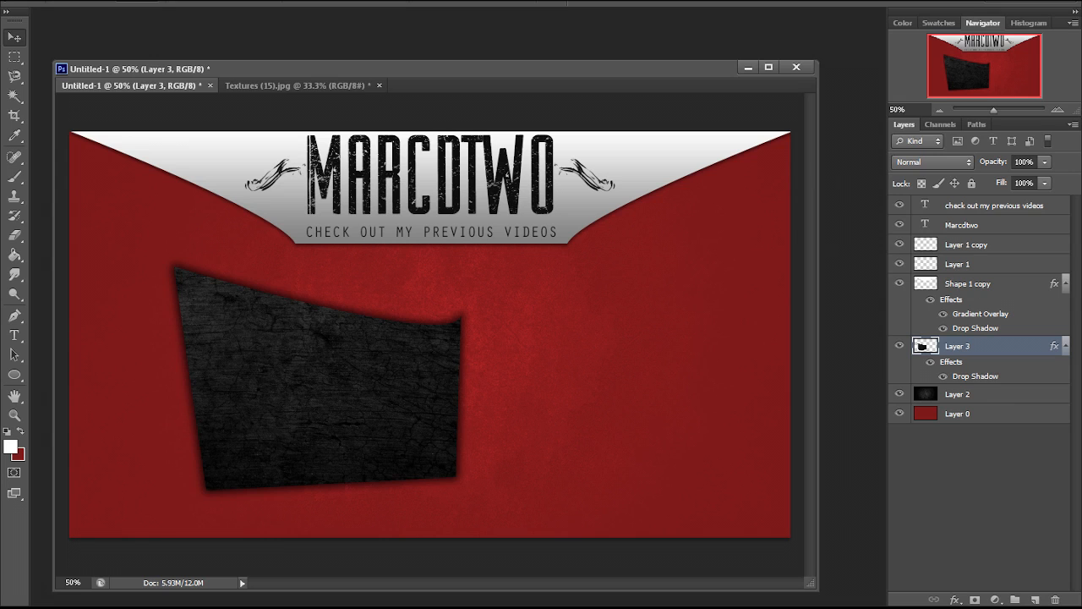
{"action": "left_click_drag", "start_coordinate": [281, 279], "coordinate": [190, 263]}
{"action": "left_click_drag", "start_coordinate": [191, 311], "coordinate": [197, 315]}
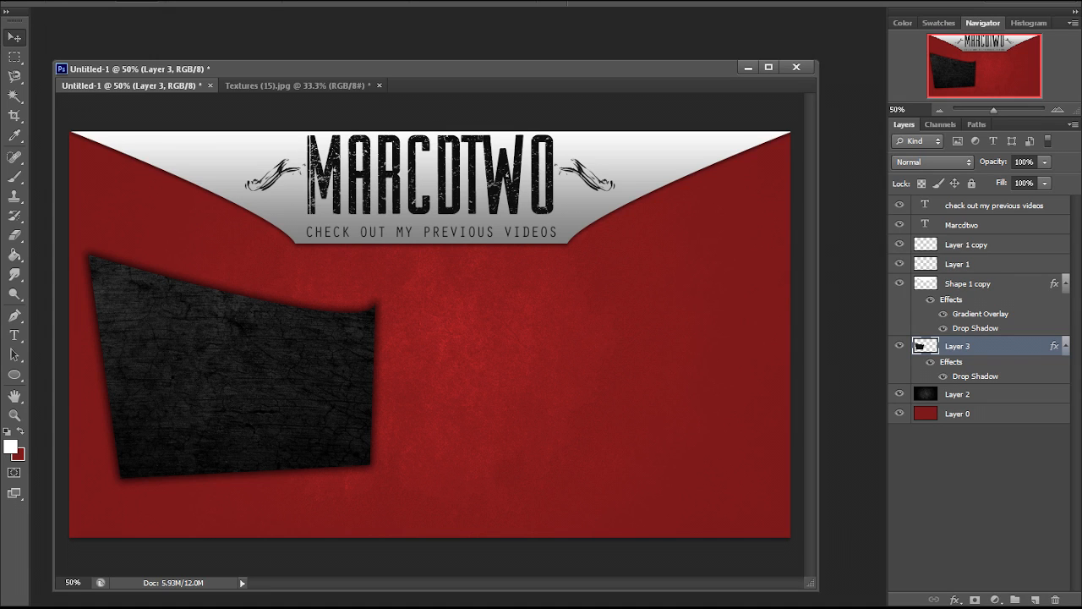
- Add an inner shadow to Layer 3 with a distance of 0 px, choke of 29% and size of 32 px
{"action": "right_click", "coordinate": [981, 346]}
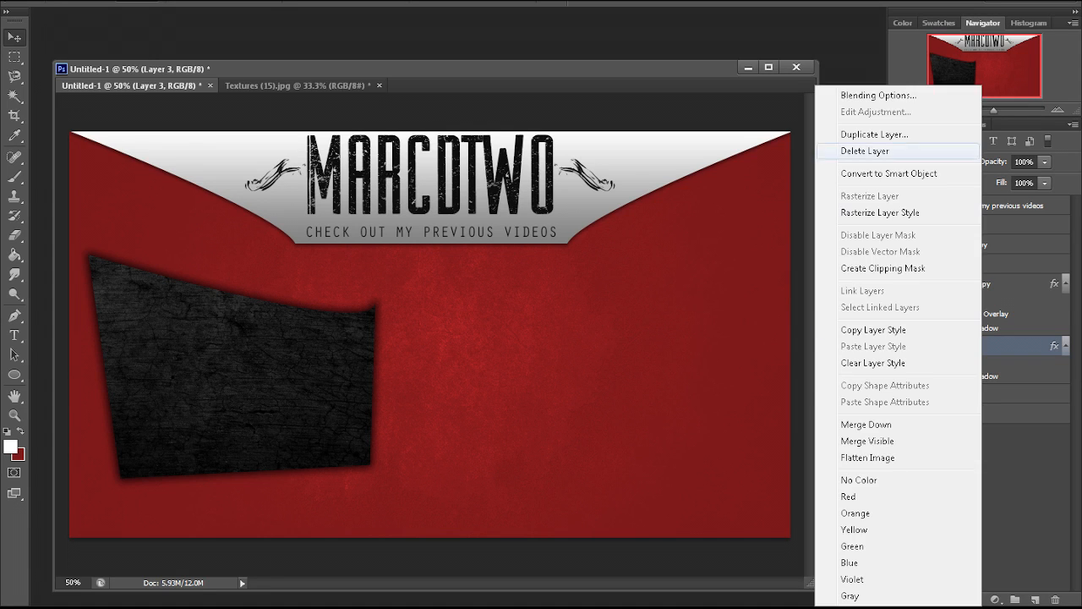
{"action": "left_click", "coordinate": [905, 90]}
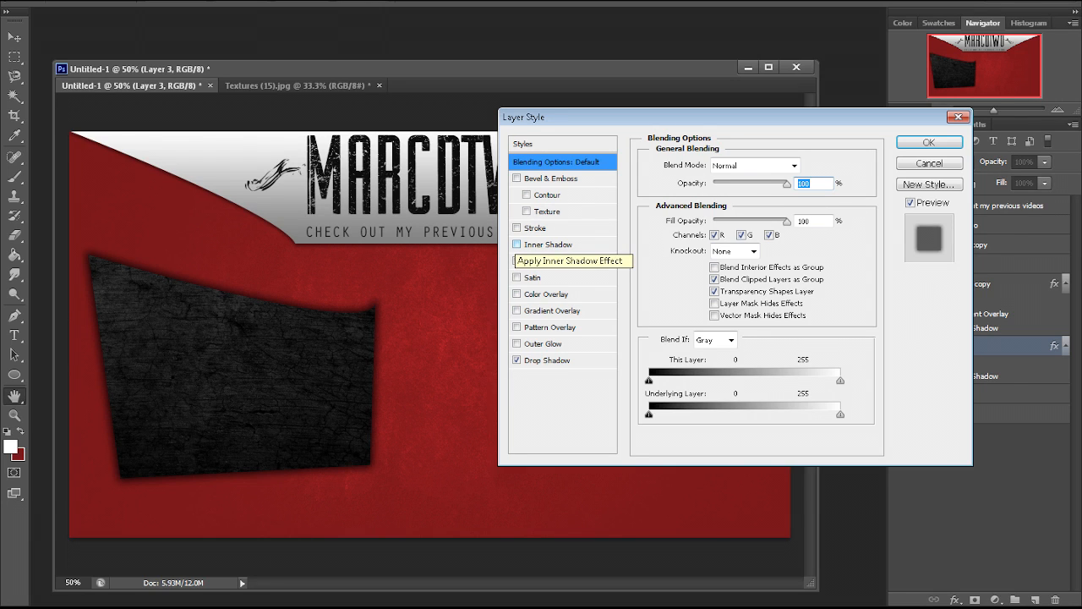
{"action": "left_click", "coordinate": [517, 244]}
{"action": "left_click", "coordinate": [548, 244]}
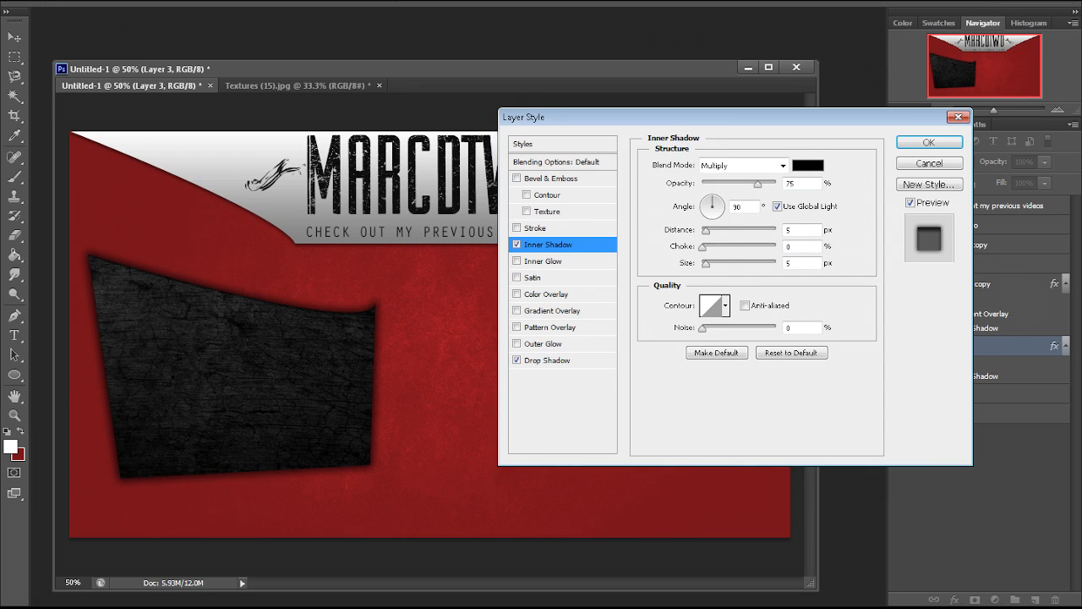
{"action": "left_click_drag", "start_coordinate": [706, 230], "coordinate": [716, 263]}
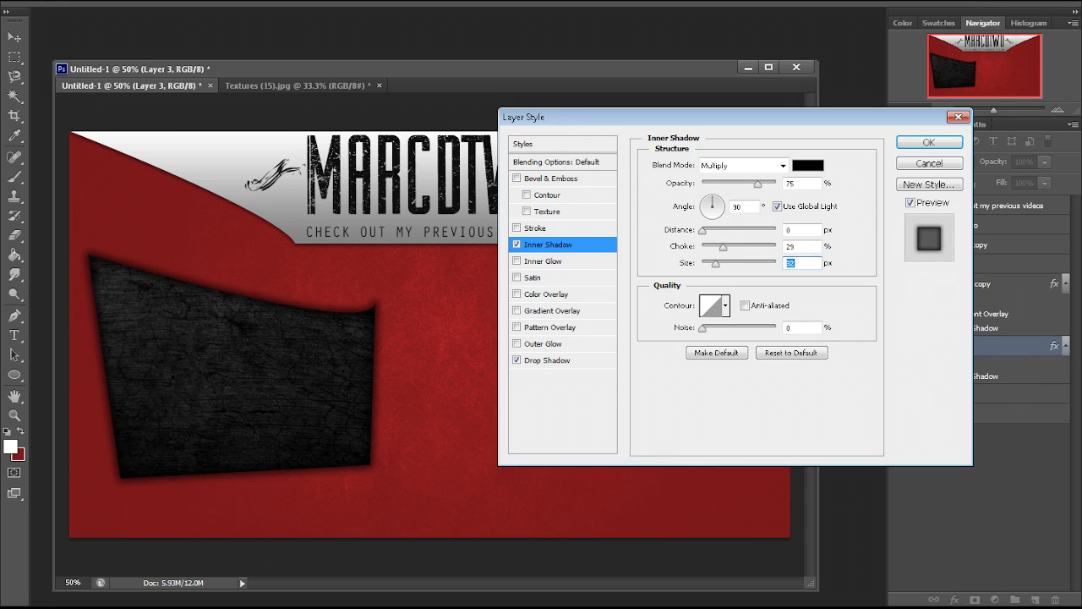
- Refine the inner shadow to 36% opacity and 48% choke, adjust its size, and apply the layer style
{"action": "left_click_drag", "start_coordinate": [758, 183], "coordinate": [742, 182]}
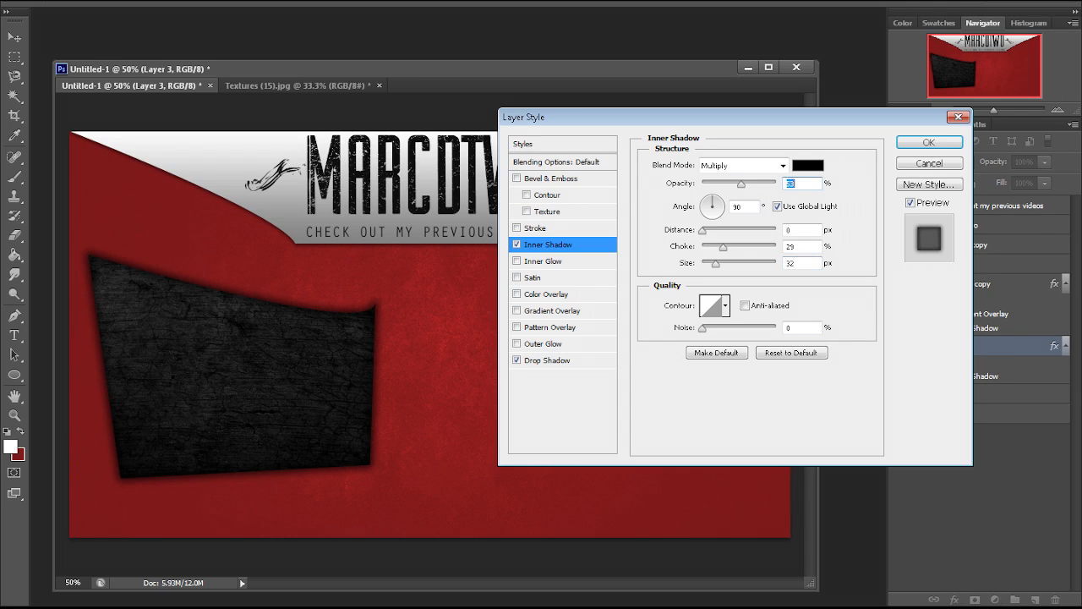
{"action": "mouse_move", "coordinate": [716, 263]}
{"action": "left_mouse_down"}
{"action": "mouse_move", "coordinate": [737, 246]}
{"action": "mouse_move", "coordinate": [721, 263]}
{"action": "mouse_move", "coordinate": [730, 263]}
{"action": "left_mouse_up"}
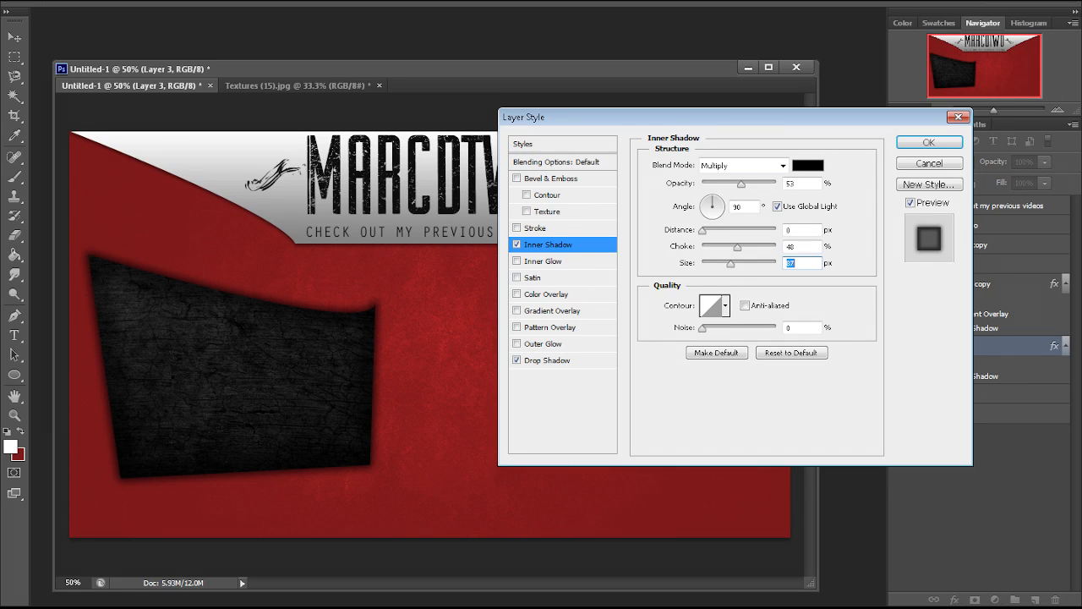
{"action": "mouse_move", "coordinate": [741, 183]}
{"action": "left_mouse_down"}
{"action": "mouse_move", "coordinate": [756, 183]}
{"action": "mouse_move", "coordinate": [729, 183]}
{"action": "left_mouse_up"}
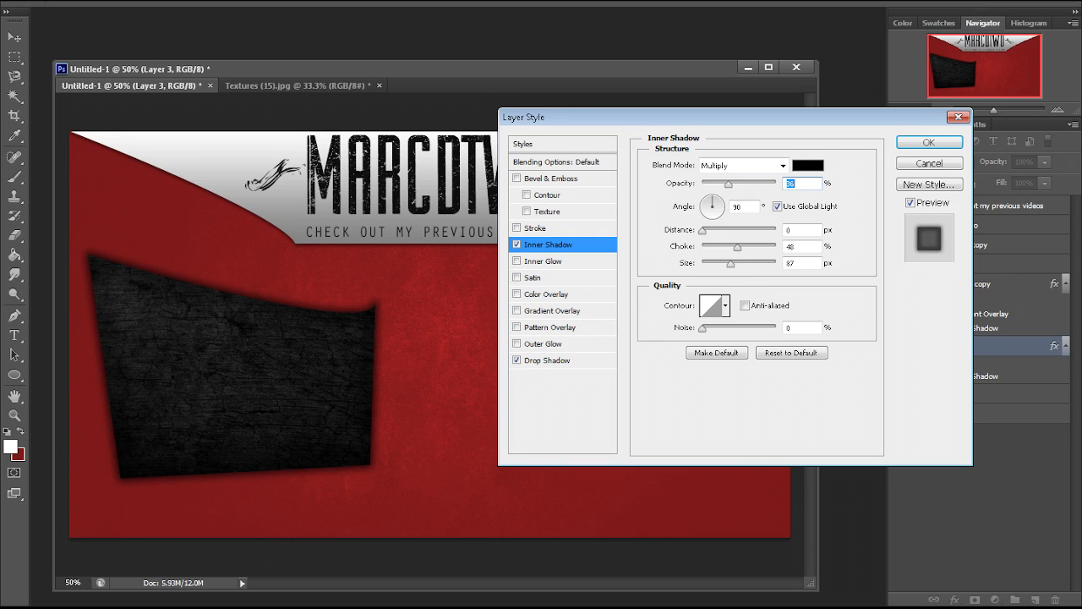
{"action": "left_click_drag", "start_coordinate": [730, 263], "coordinate": [722, 263]}
{"action": "left_click", "coordinate": [930, 142]}
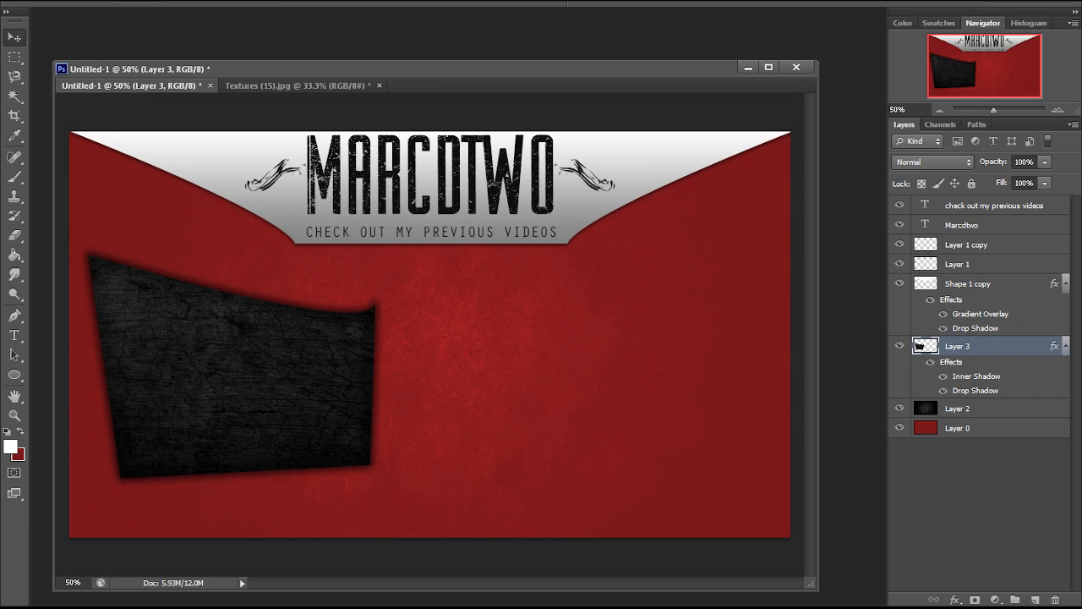
- Create a new document 16 inches wide and 9 inches high
{"action": "left_click", "coordinate": [14, 375]}
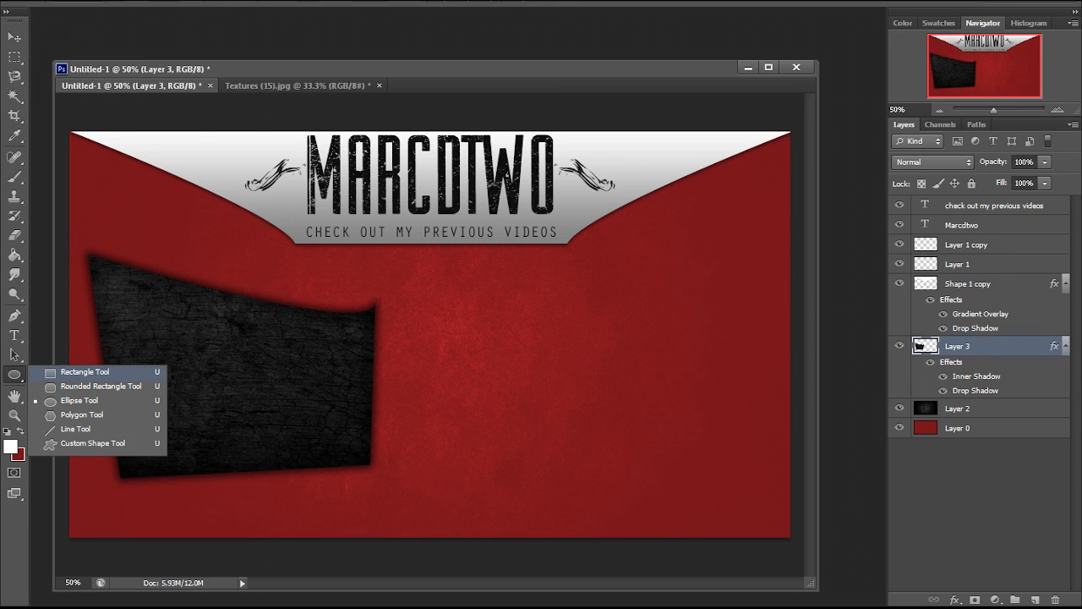
{"action": "left_click", "coordinate": [38, 1]}
{"action": "left_click", "coordinate": [38, 0]}
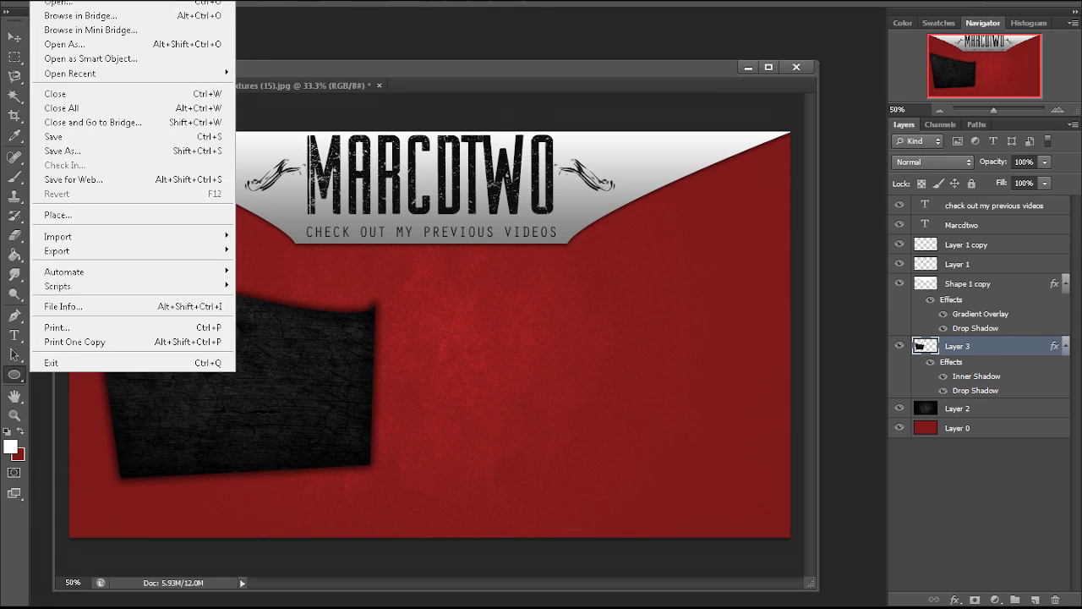
{"action": "left_click", "coordinate": [51, 1]}
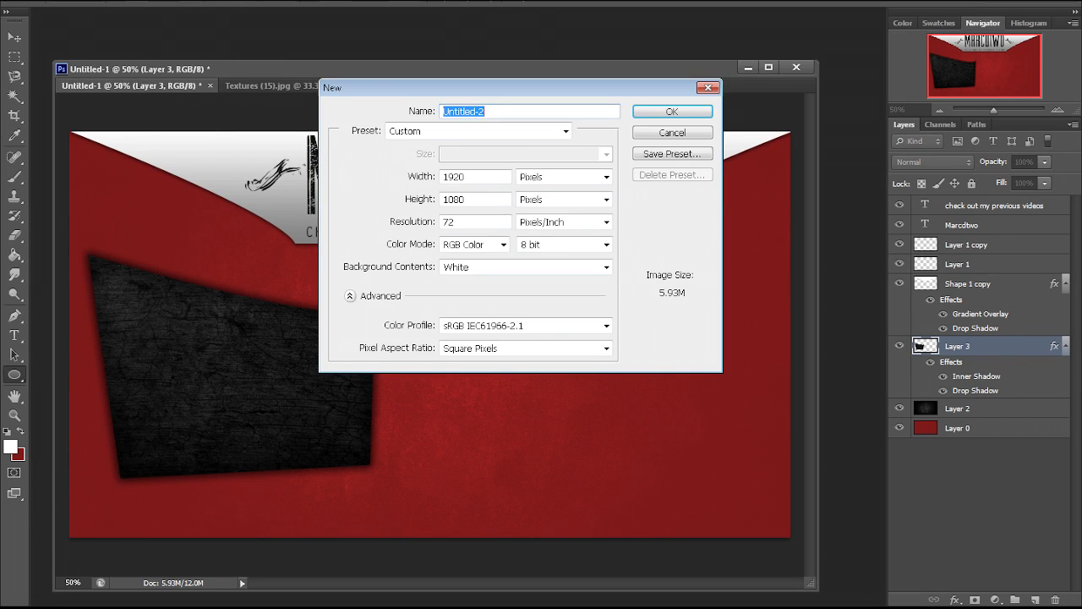
{"action": "double_click", "coordinate": [457, 177]}
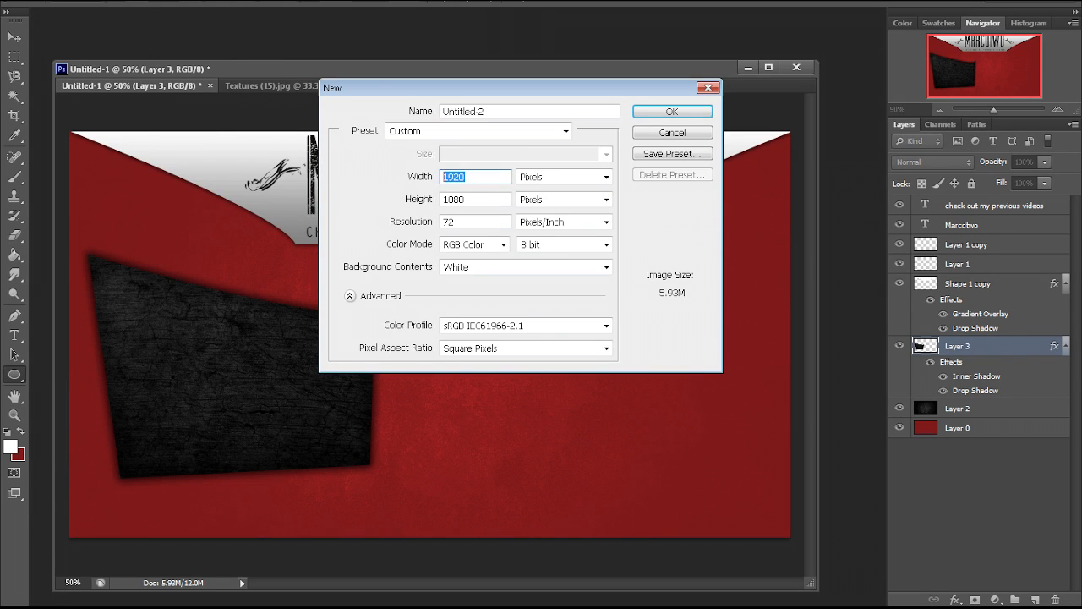
{"action": "left_click", "coordinate": [606, 177]}
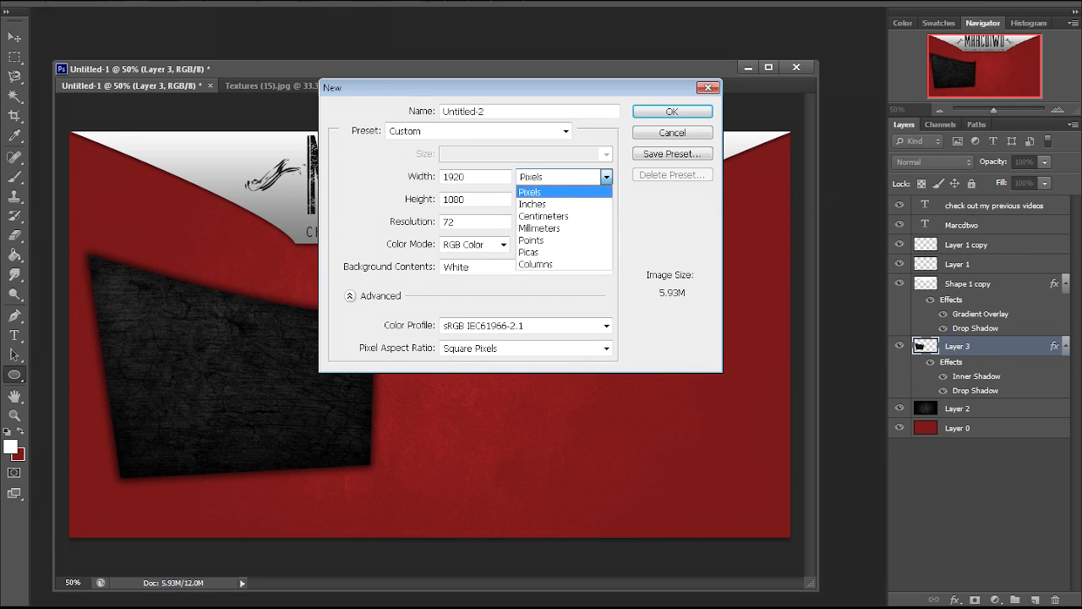
{"action": "left_click", "coordinate": [533, 204]}
{"action": "left_click_drag", "start_coordinate": [475, 177], "coordinate": [439, 176]}
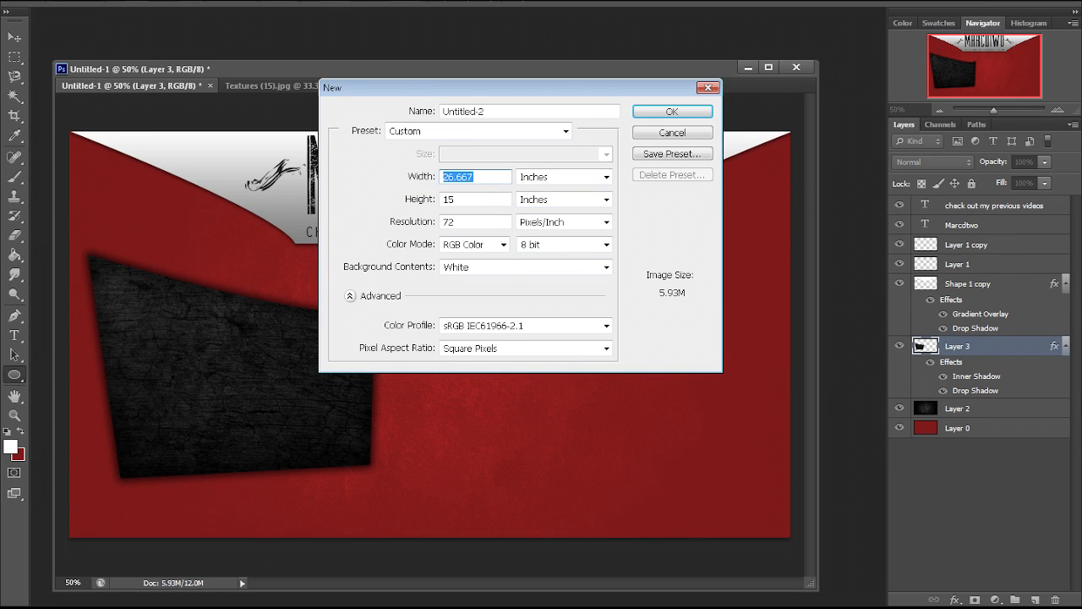
{"action": "type", "text": "16"}
{"action": "key", "text": "Tab"}
{"action": "type", "text": "9"}
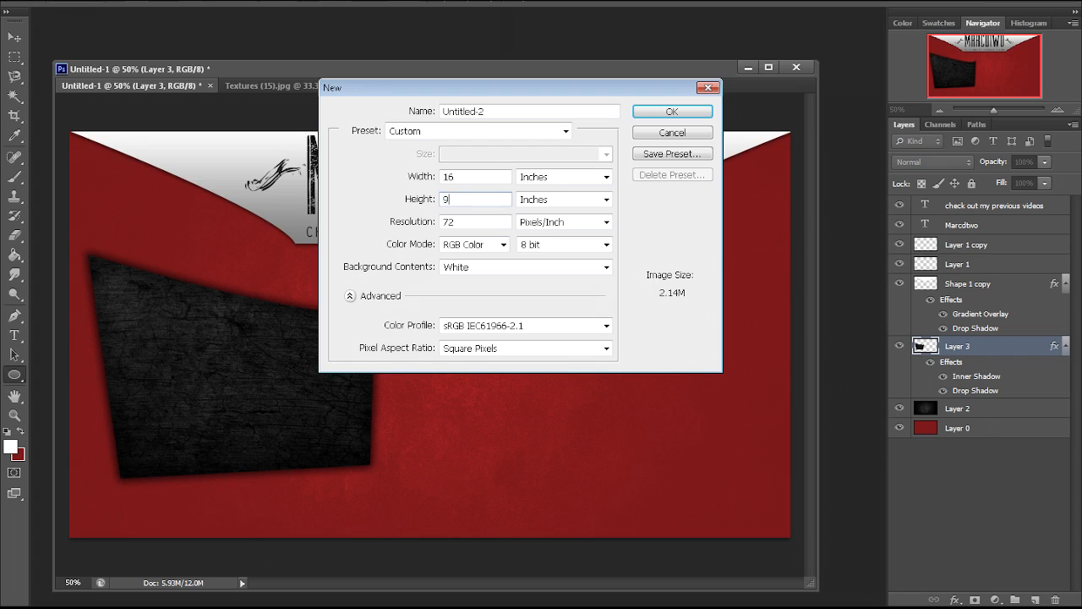
{"action": "key", "text": "Return"}
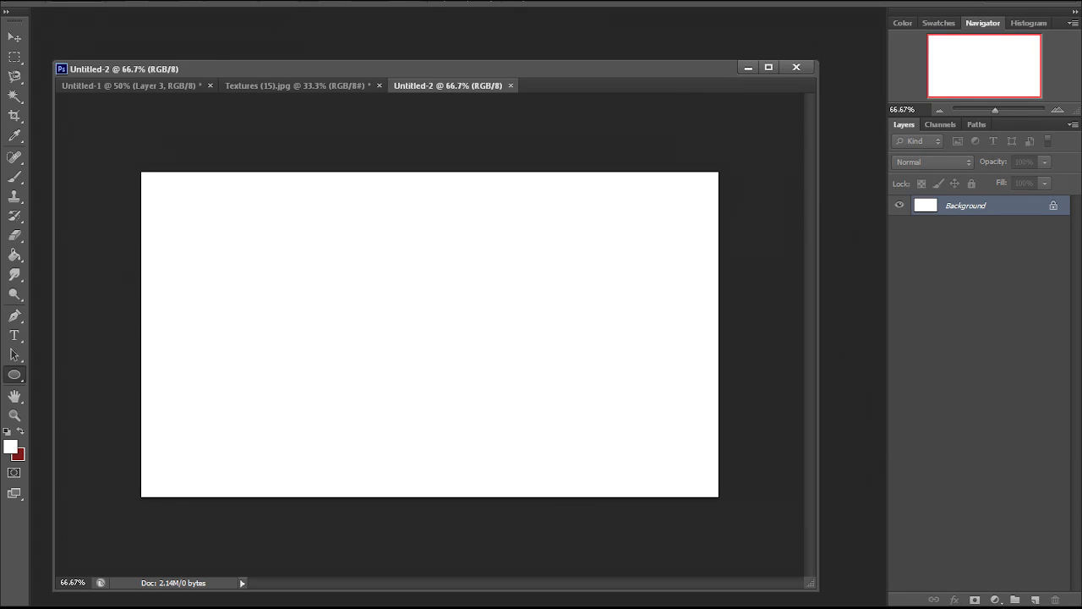
- Set the foreground color to near-black and fill the new document's background with it
{"action": "left_click", "coordinate": [10, 446]}
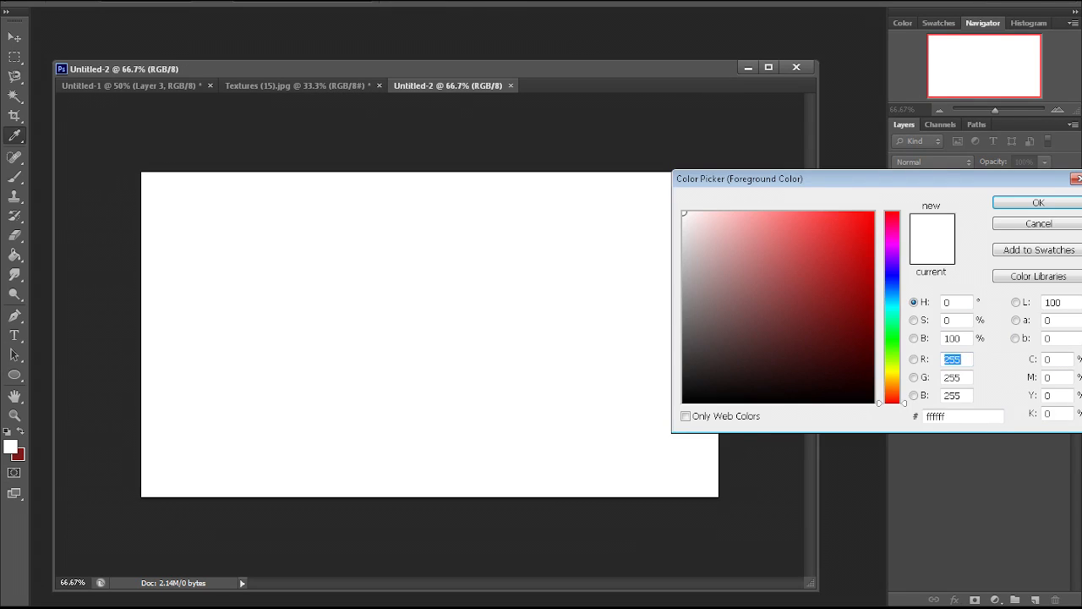
{"action": "left_click", "coordinate": [683, 394]}
{"action": "left_click", "coordinate": [1039, 203]}
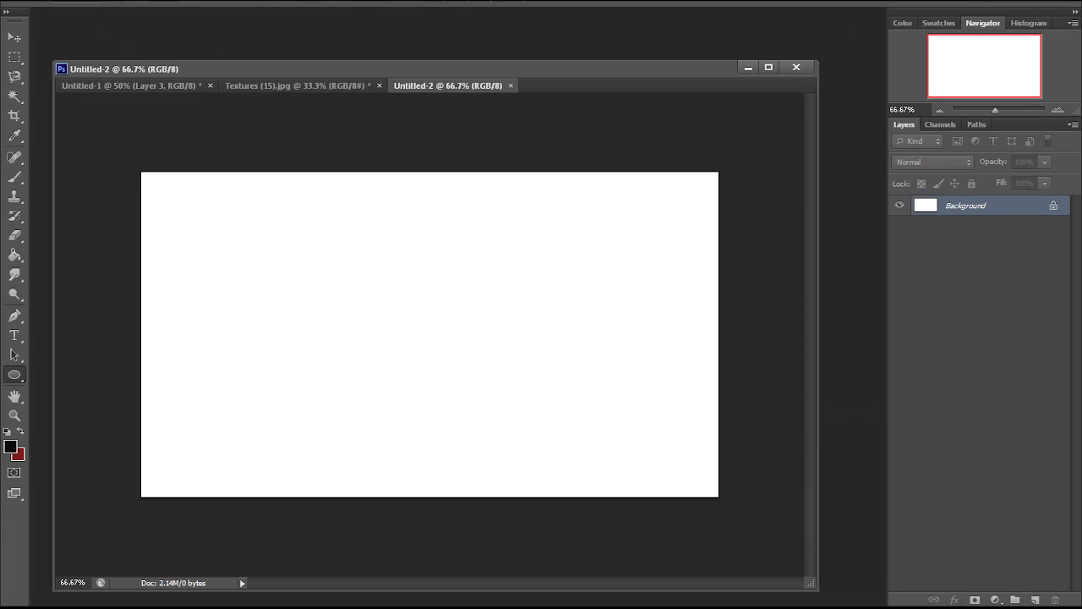
{"action": "key", "text": "alt+BackSpace"}
- Detach Untitled-2 into its own window and copy its black background into Untitled-1 as a new layer
{"action": "left_click", "coordinate": [15, 38]}
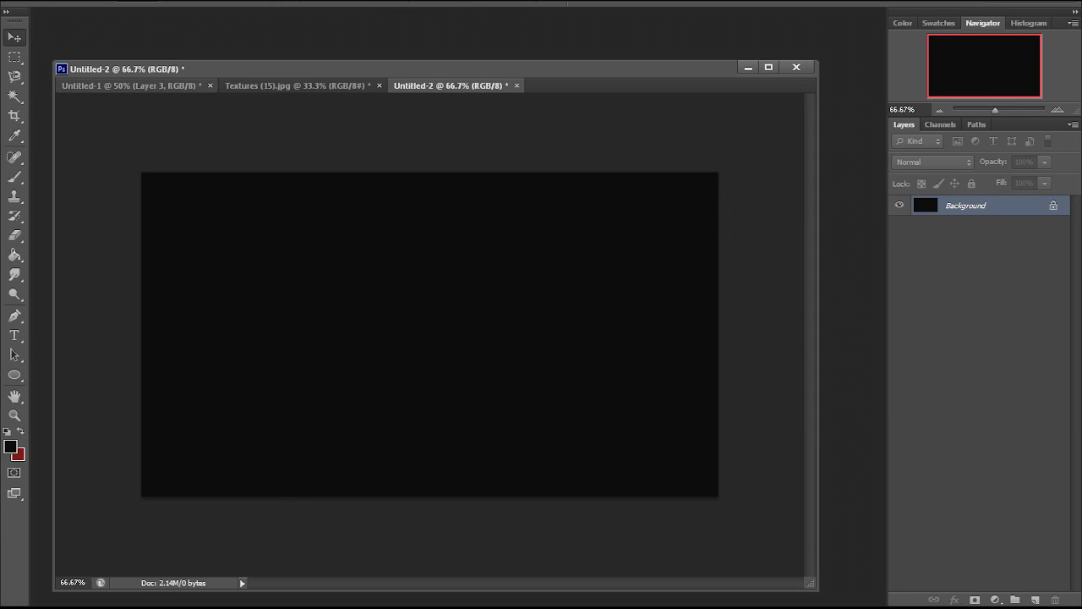
{"action": "left_click_drag", "start_coordinate": [450, 85], "coordinate": [461, 110]}
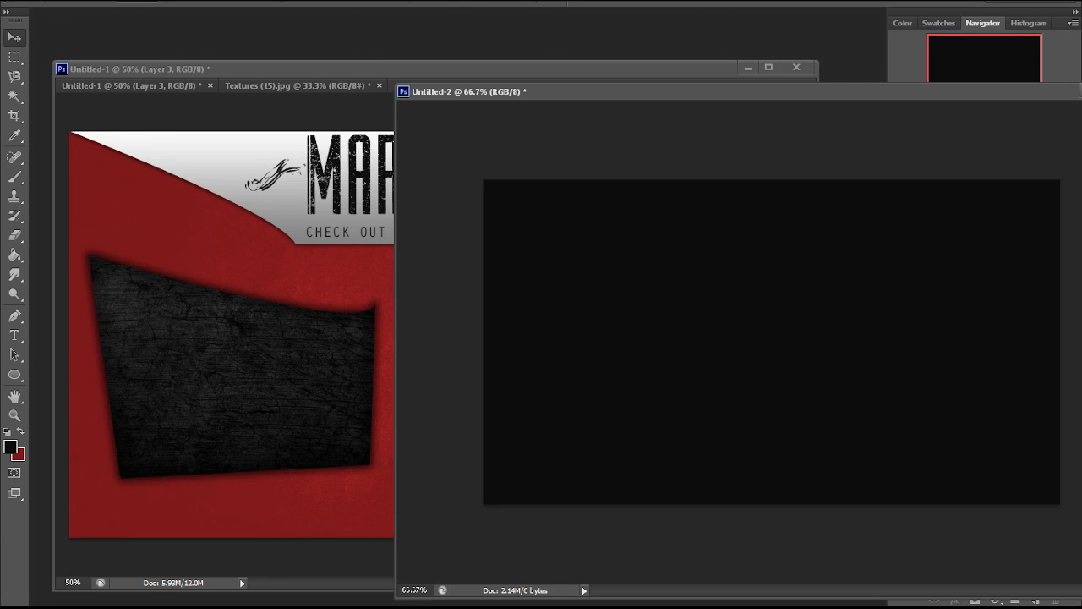
{"action": "left_click_drag", "start_coordinate": [664, 289], "coordinate": [201, 355]}
{"action": "left_click", "coordinate": [939, 91]}
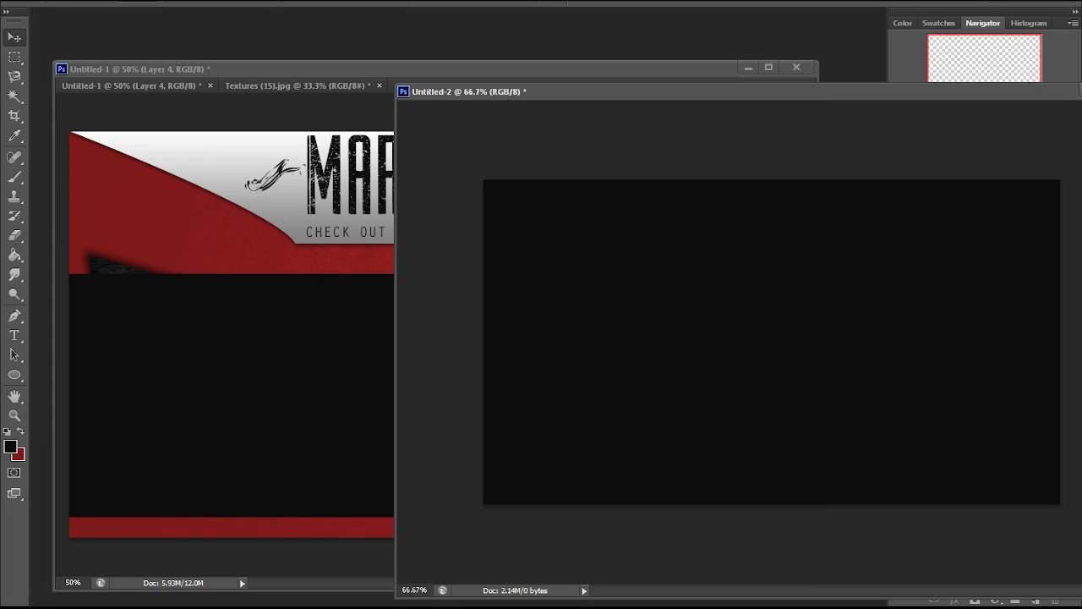
- Close the Untitled-2 document without saving its changes
{"action": "left_click_drag", "start_coordinate": [939, 91], "coordinate": [573, 84]}
{"action": "left_click", "coordinate": [772, 83]}
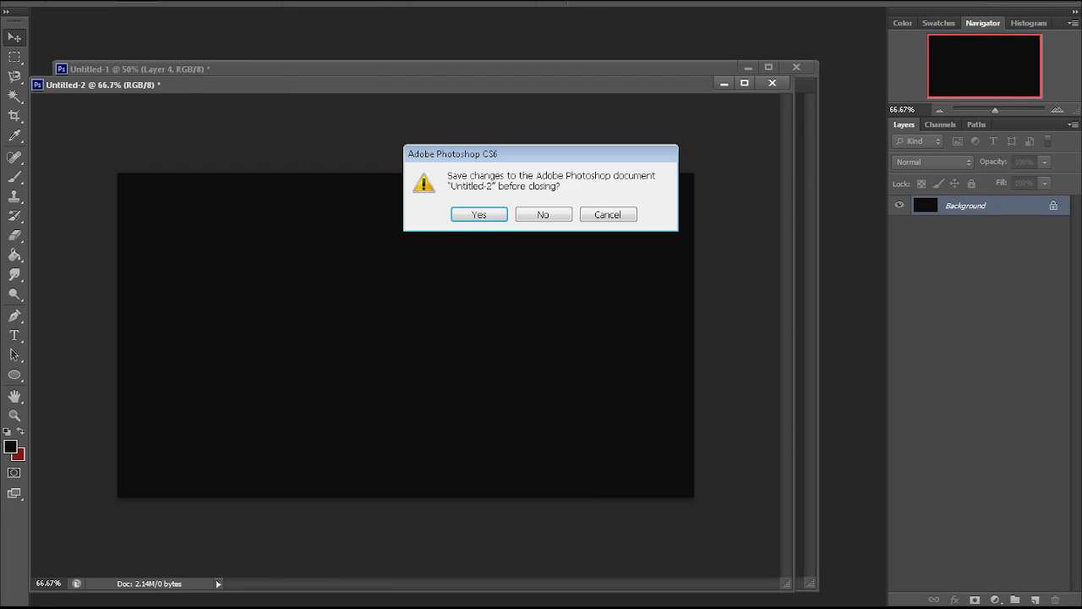
{"action": "left_click", "coordinate": [543, 215]}
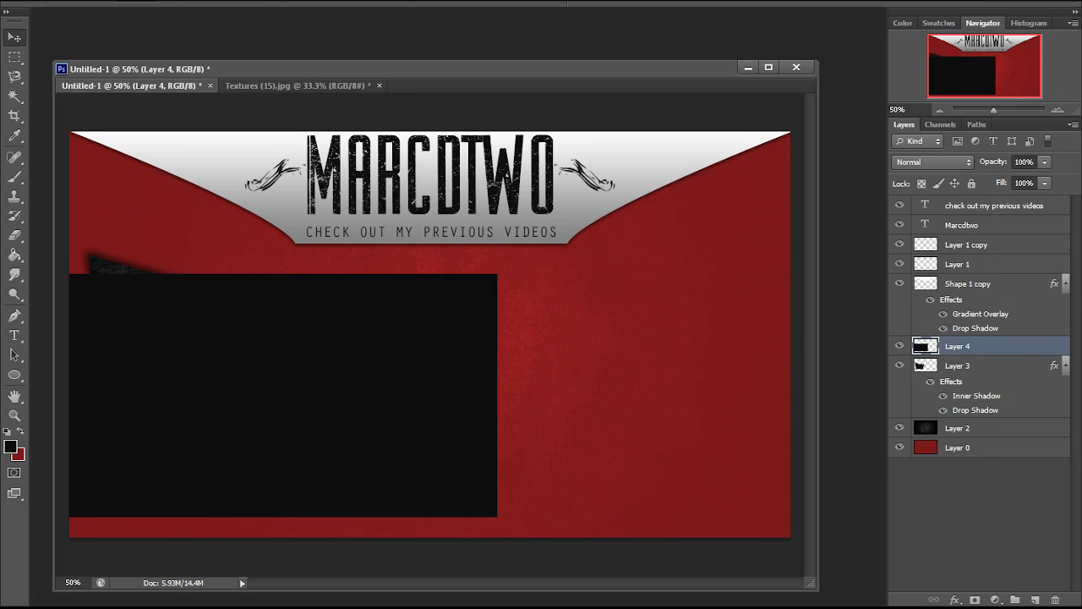
- Scale the pasted black rectangle down proportionally and position it inside the wood-textured panel
{"action": "key", "text": "ctrl+t"}
{"action": "left_click_drag", "start_coordinate": [497, 274], "coordinate": [317, 375]}
{"action": "left_click_drag", "start_coordinate": [287, 437], "coordinate": [340, 363]}
{"action": "left_click_drag", "start_coordinate": [367, 320], "coordinate": [359, 324]}
{"action": "key", "text": "Return"}
{"action": "left_click_drag", "start_coordinate": [329, 370], "coordinate": [333, 364]}
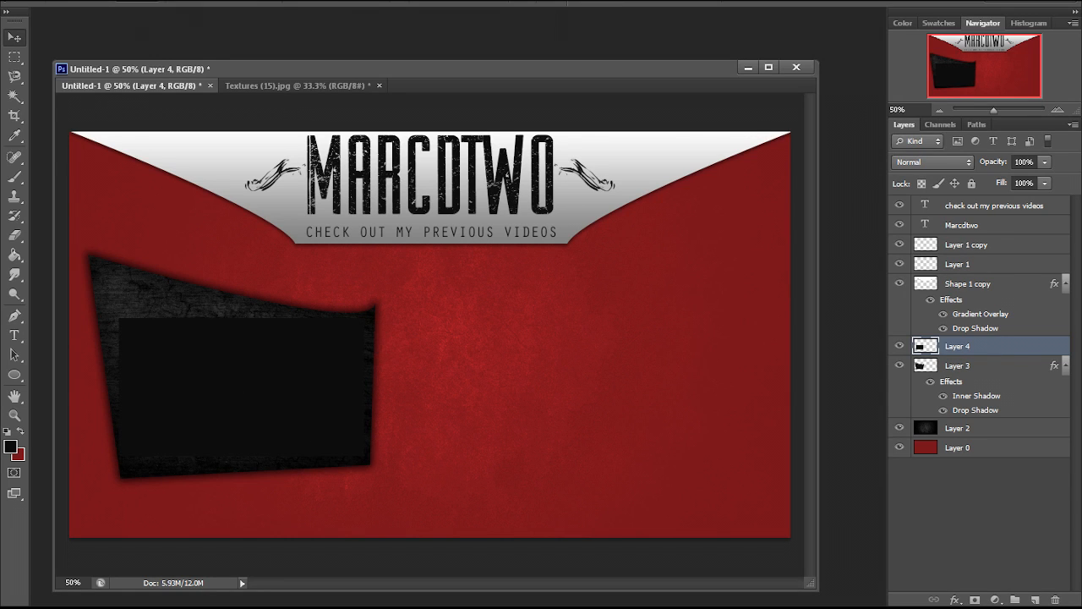
- Give the black rectangle a drop shadow with 0 px distance, 41% spread and 24 px size, and slightly adjust its scale within the panel
{"action": "right_click", "coordinate": [994, 345]}
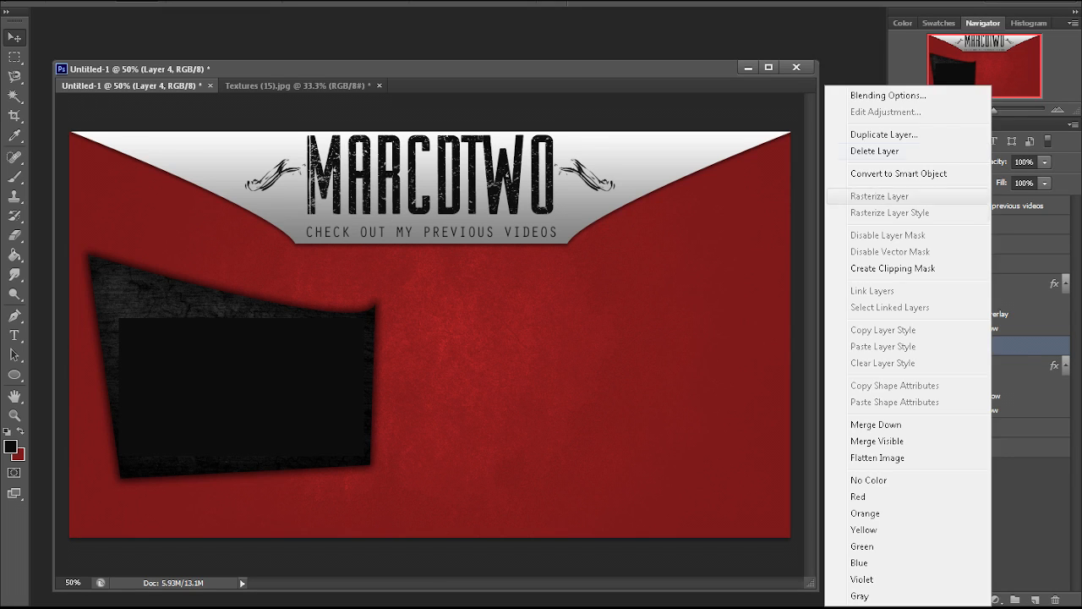
{"action": "left_click", "coordinate": [905, 98]}
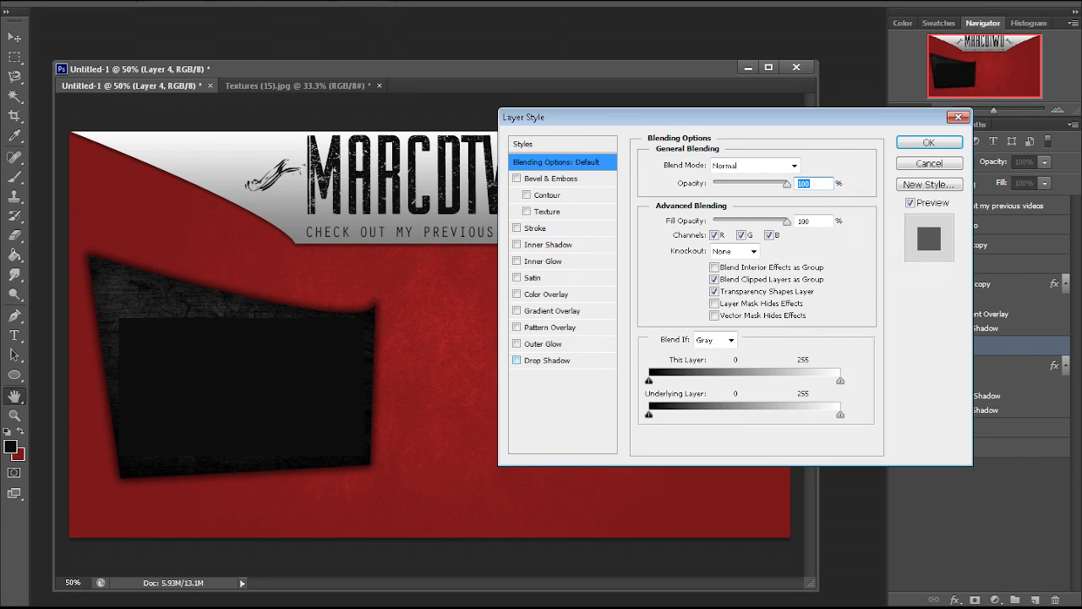
{"action": "left_click", "coordinate": [547, 360]}
{"action": "left_click_drag", "start_coordinate": [706, 231], "coordinate": [713, 263]}
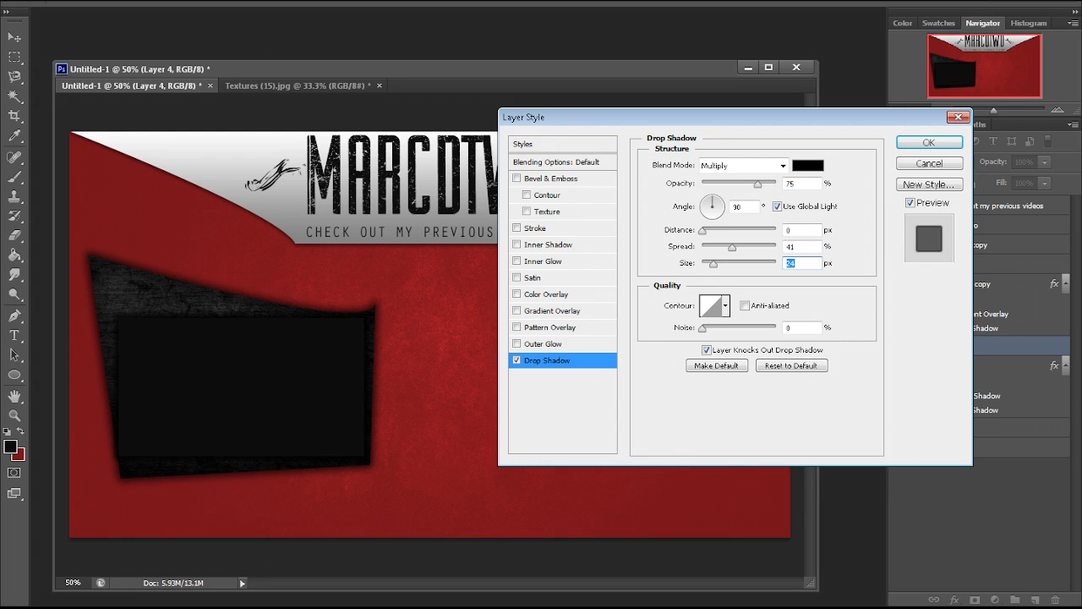
{"action": "left_click", "coordinate": [929, 143]}
{"action": "key", "text": "ctrl+t"}
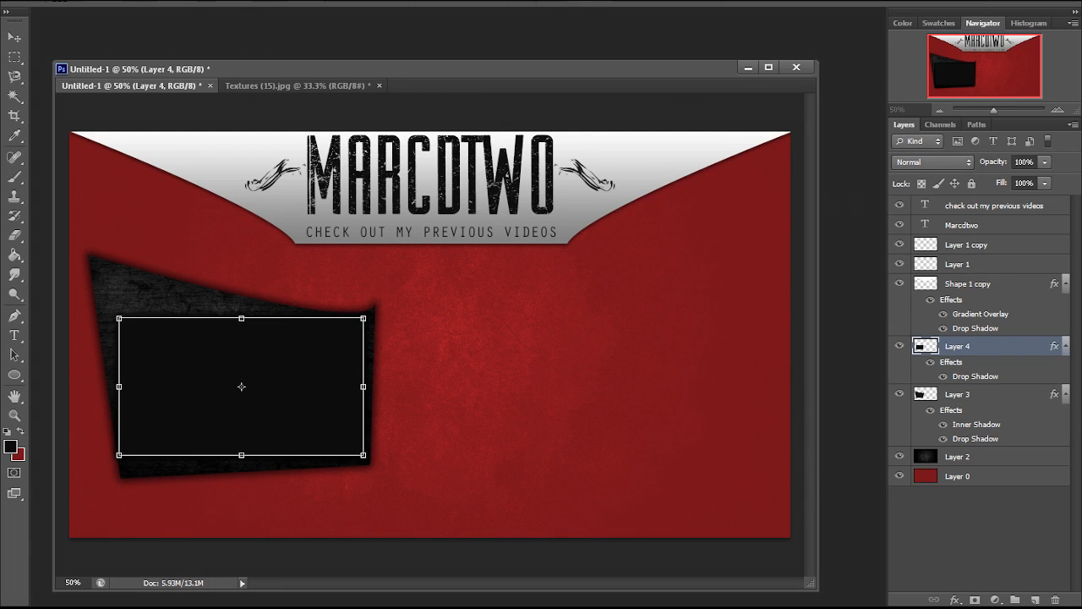
{"action": "key", "text": "Return"}
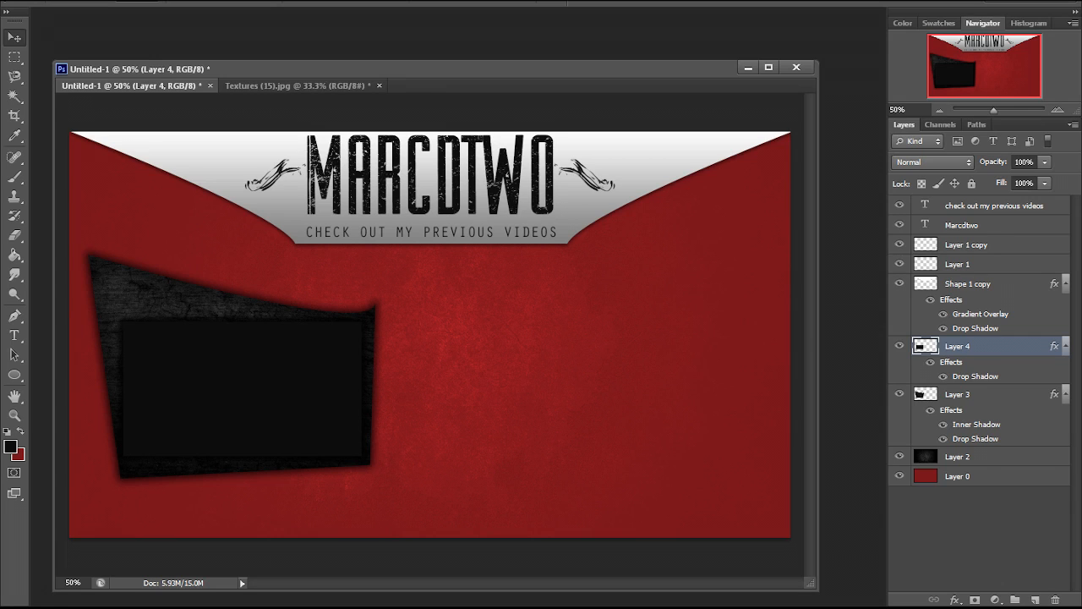
- Draw a small near-black (#0c0c0c) circle over the black placeholder with the Ellipse tool
{"action": "key", "text": "u"}
{"action": "left_click", "coordinate": [14, 374]}
{"action": "left_click", "coordinate": [80, 401]}
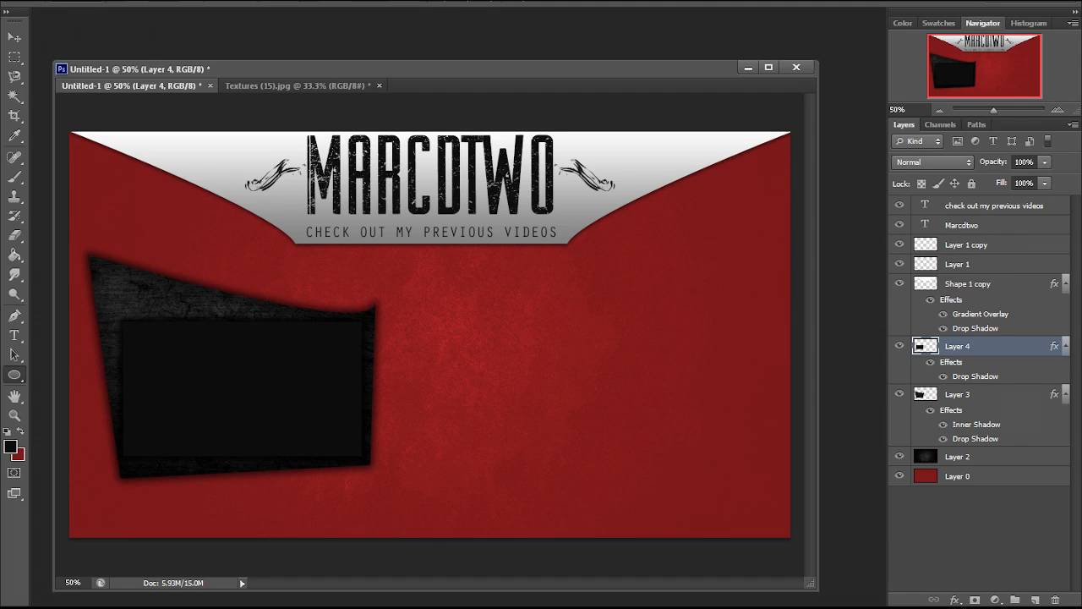
{"action": "left_click", "coordinate": [11, 446]}
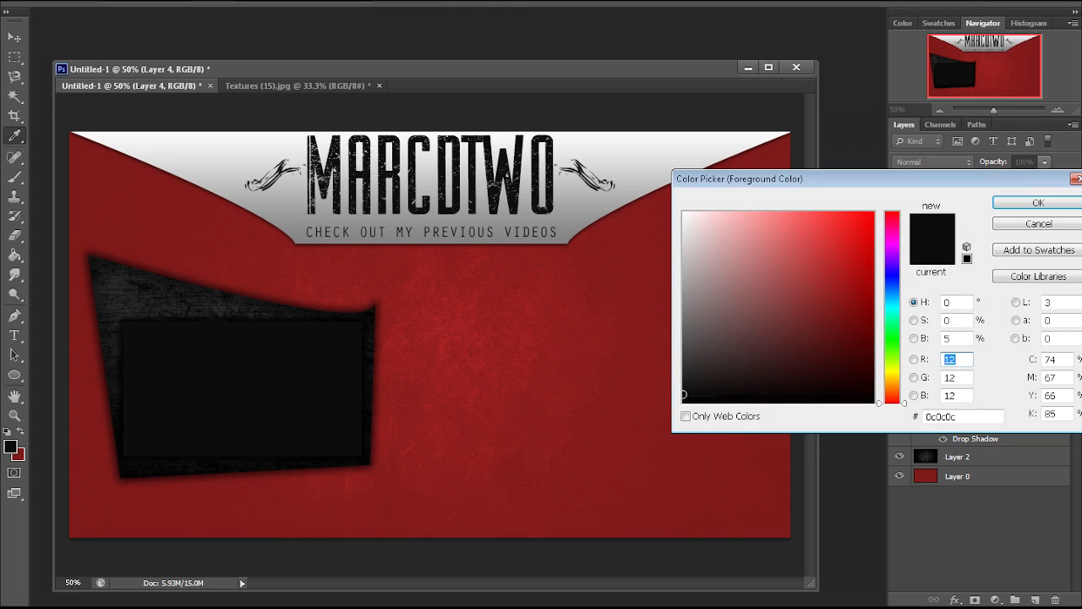
{"action": "left_click", "coordinate": [684, 395]}
{"action": "left_click", "coordinate": [1039, 203]}
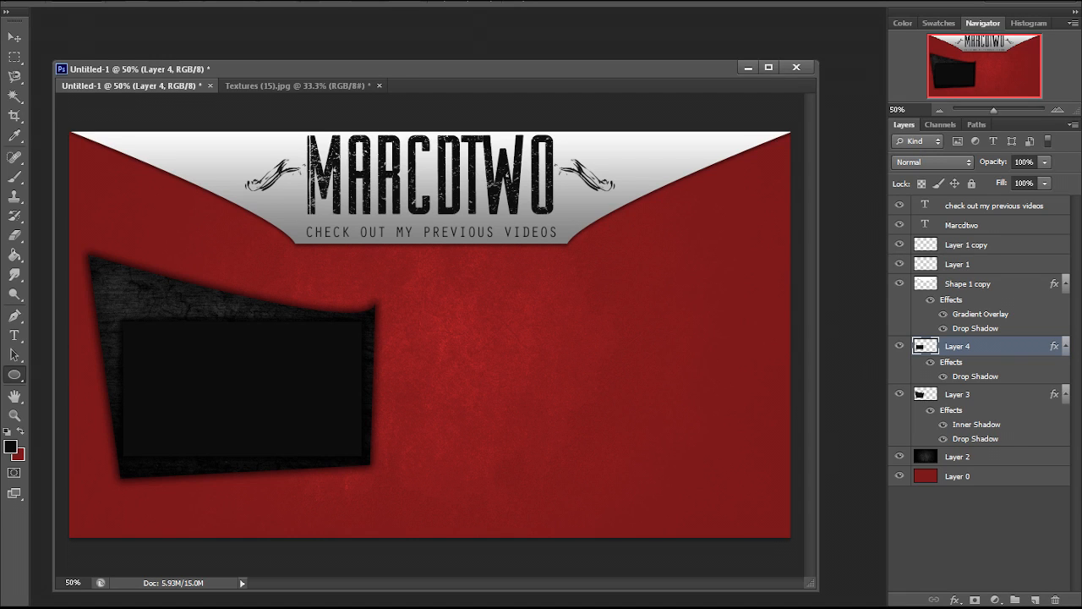
{"action": "left_click_drag", "start_coordinate": [228, 362], "coordinate": [273, 407]}
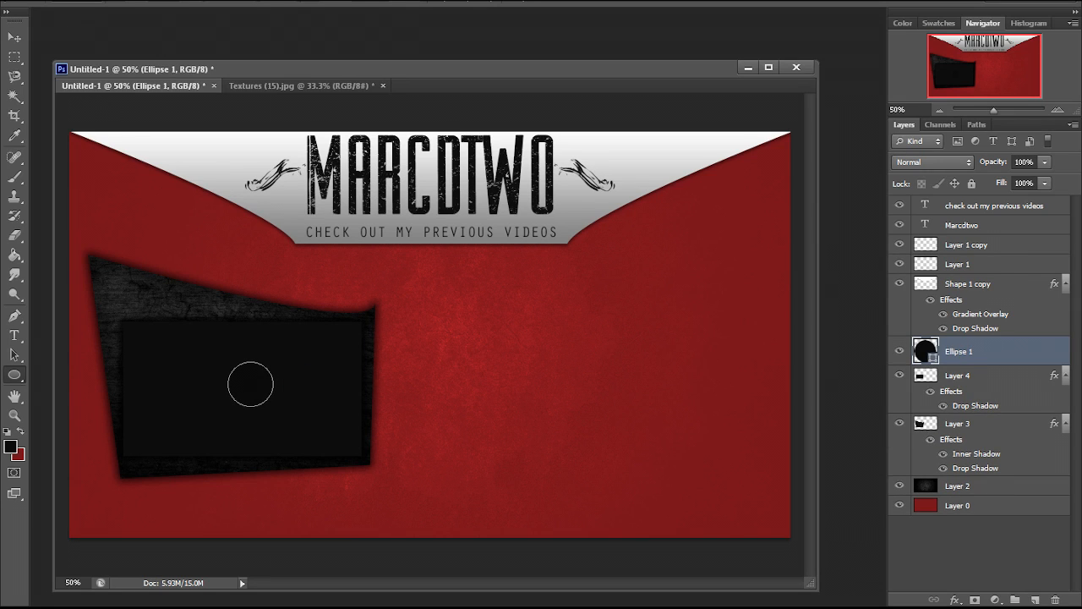
- Move the circle onto the red background beside the wood panel and rasterize its layer
{"action": "key", "text": "v"}
{"action": "left_click_drag", "start_coordinate": [251, 384], "coordinate": [491, 367]}
{"action": "right_click", "coordinate": [973, 351]}
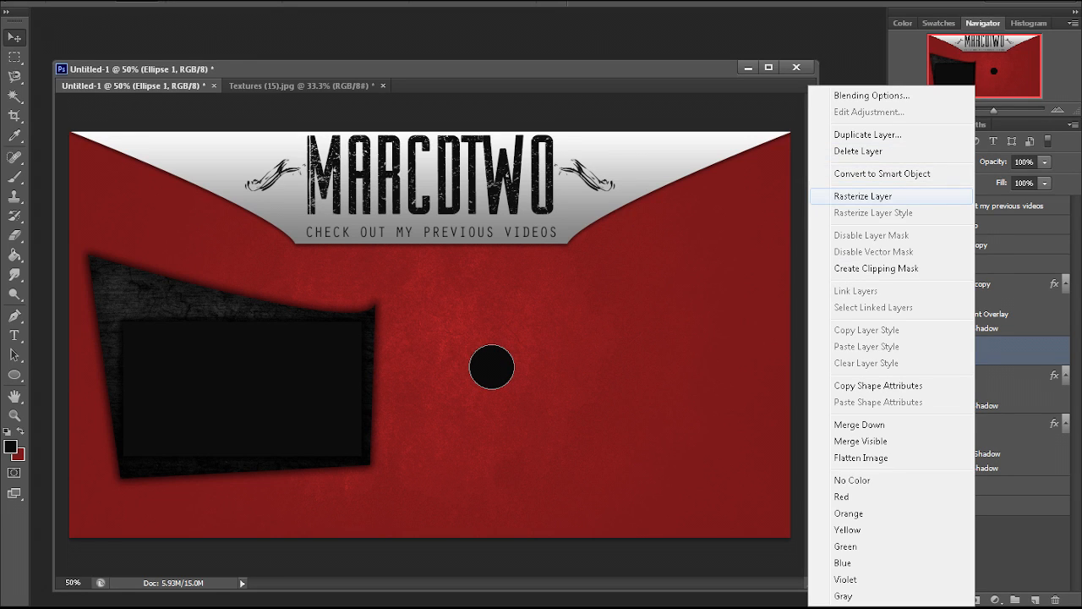
{"action": "left_click", "coordinate": [862, 196]}
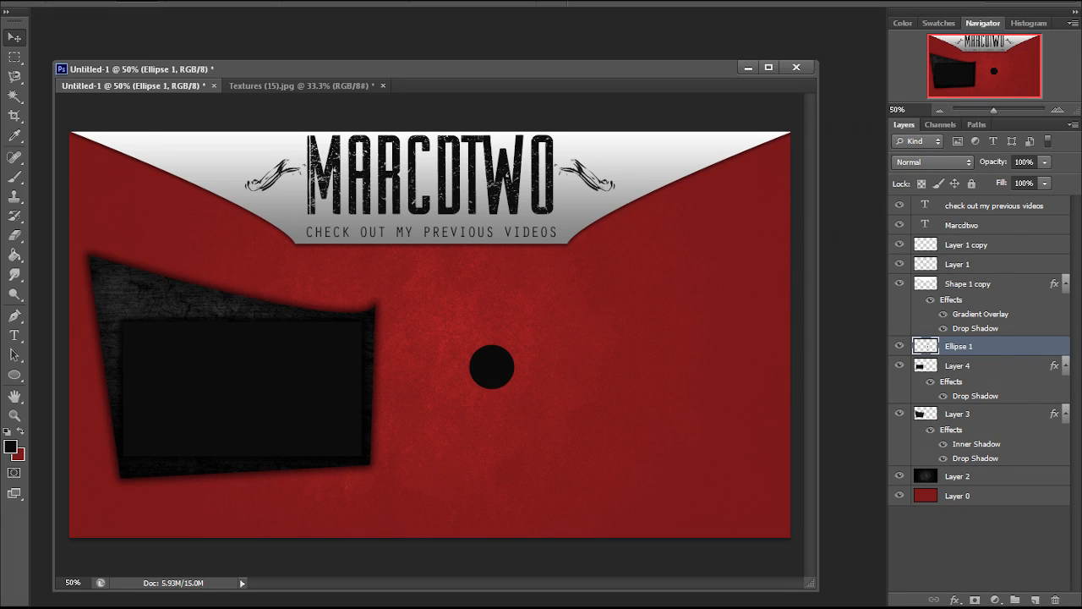
- Add a linear gradient overlay to the circle running from black to dark grey #242424
{"action": "right_click", "coordinate": [964, 346]}
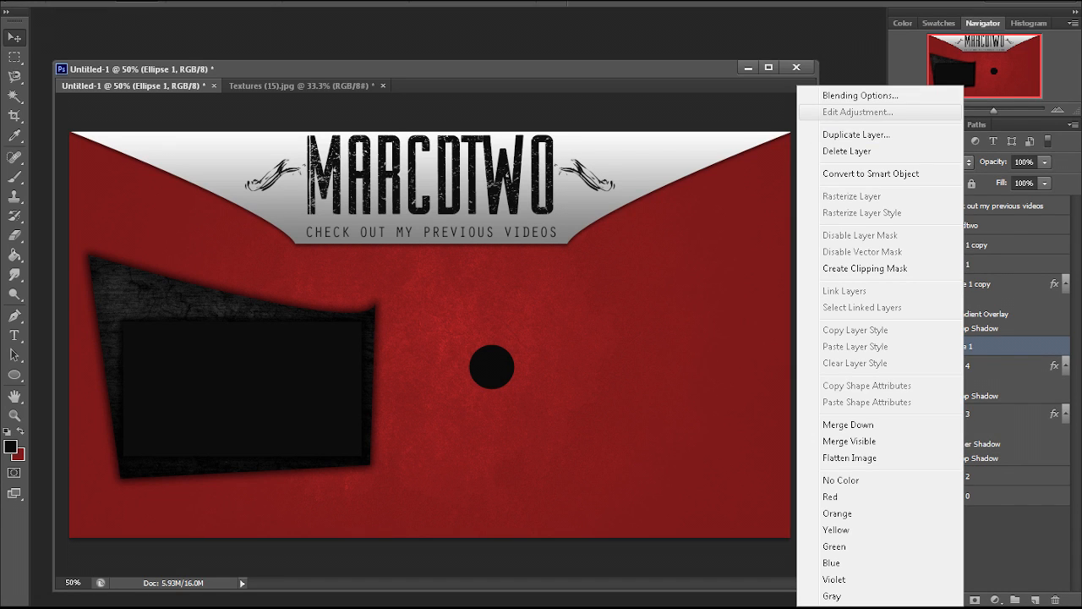
{"action": "left_click", "coordinate": [860, 95]}
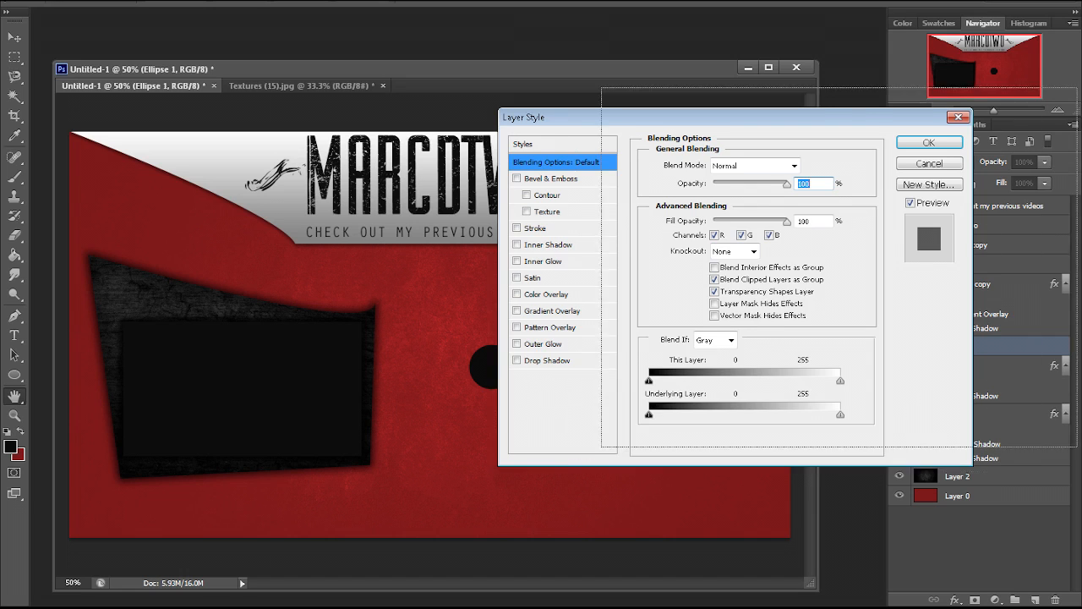
{"action": "left_click_drag", "start_coordinate": [575, 117], "coordinate": [678, 97]}
{"action": "left_click", "coordinate": [656, 292]}
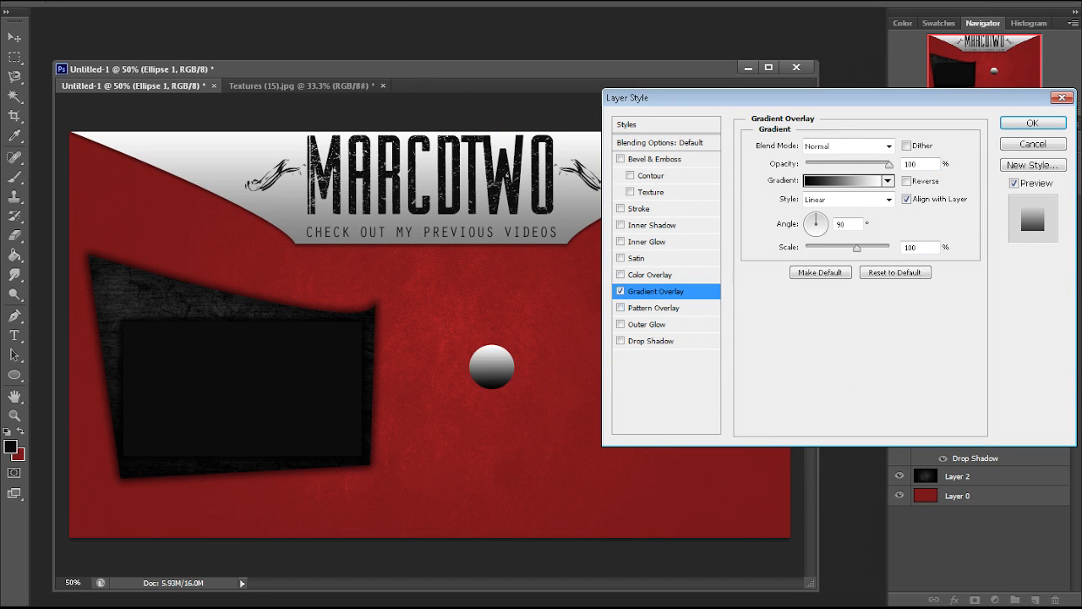
{"action": "left_click", "coordinate": [845, 180]}
{"action": "left_click", "coordinate": [1026, 368]}
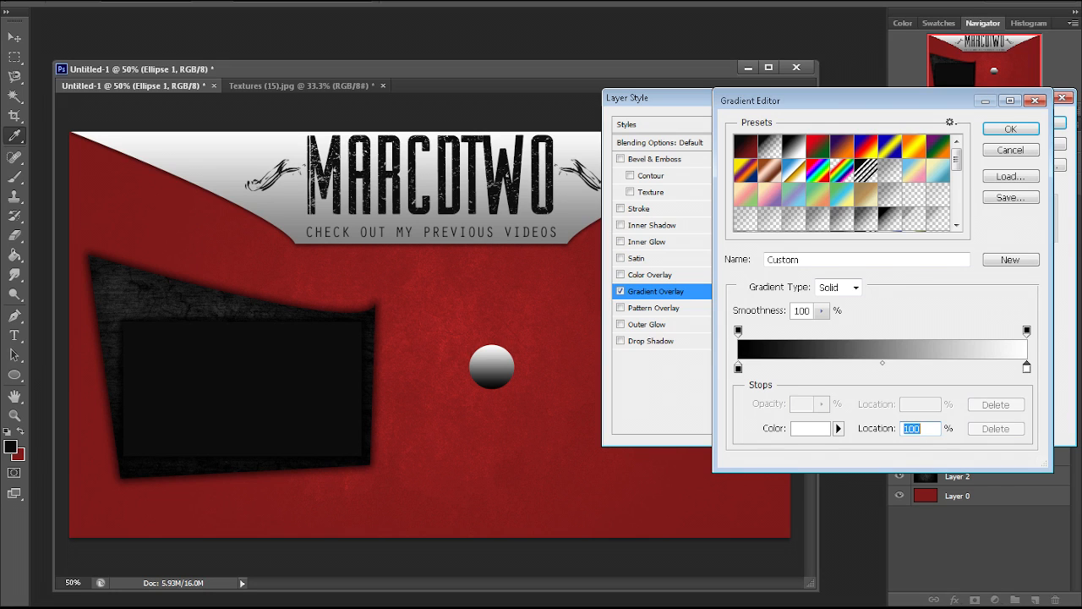
{"action": "left_click", "coordinate": [810, 428]}
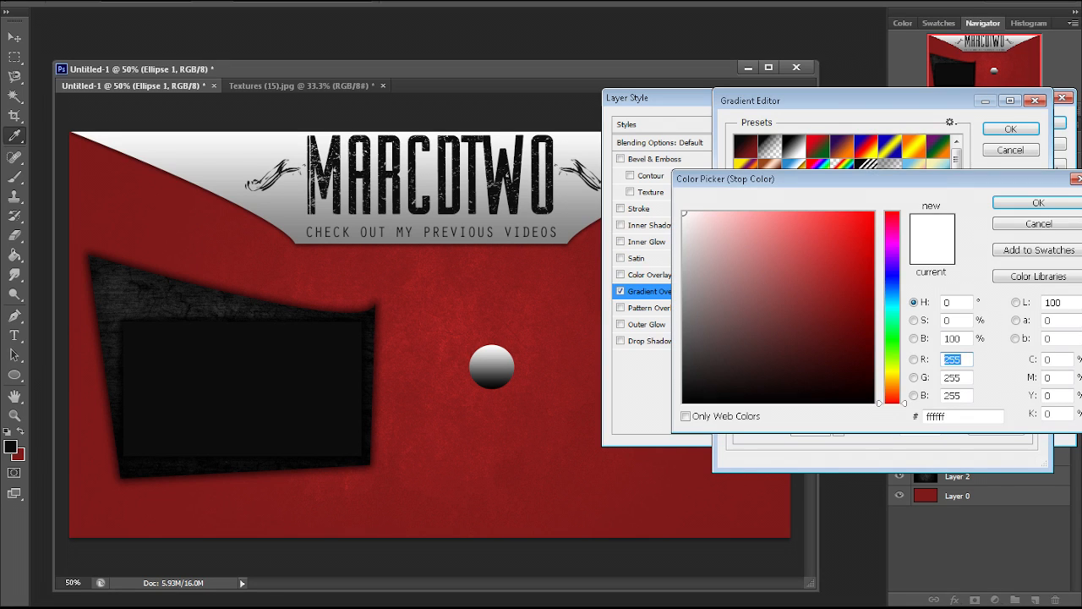
{"action": "left_click_drag", "start_coordinate": [684, 213], "coordinate": [683, 376]}
{"action": "double_click", "coordinate": [947, 360]}
{"action": "type", "text": "40"}
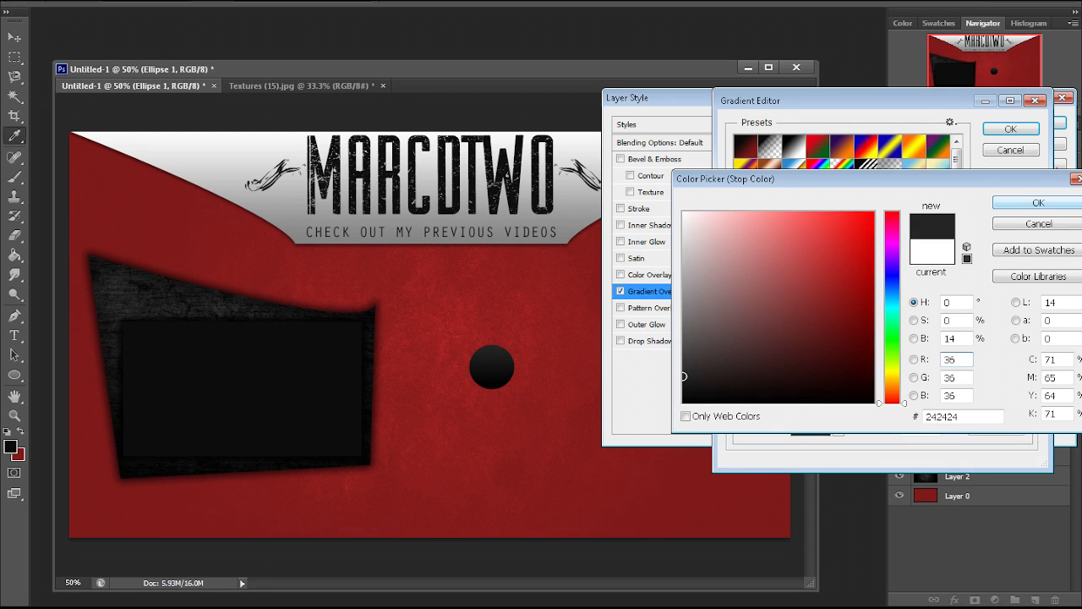
{"action": "left_click", "coordinate": [1038, 203]}
{"action": "left_click", "coordinate": [1011, 129]}
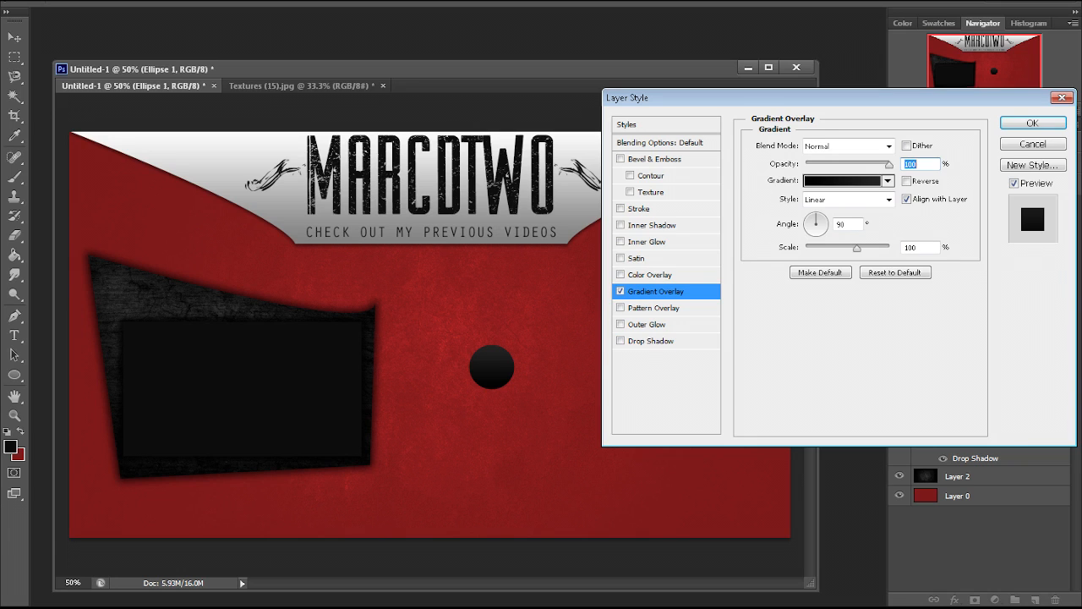
- Add a drop shadow to the circle with 52% opacity, 0° angle, 2 px distance, 21% spread and 10 px size, and apply the style
{"action": "left_click", "coordinate": [651, 341]}
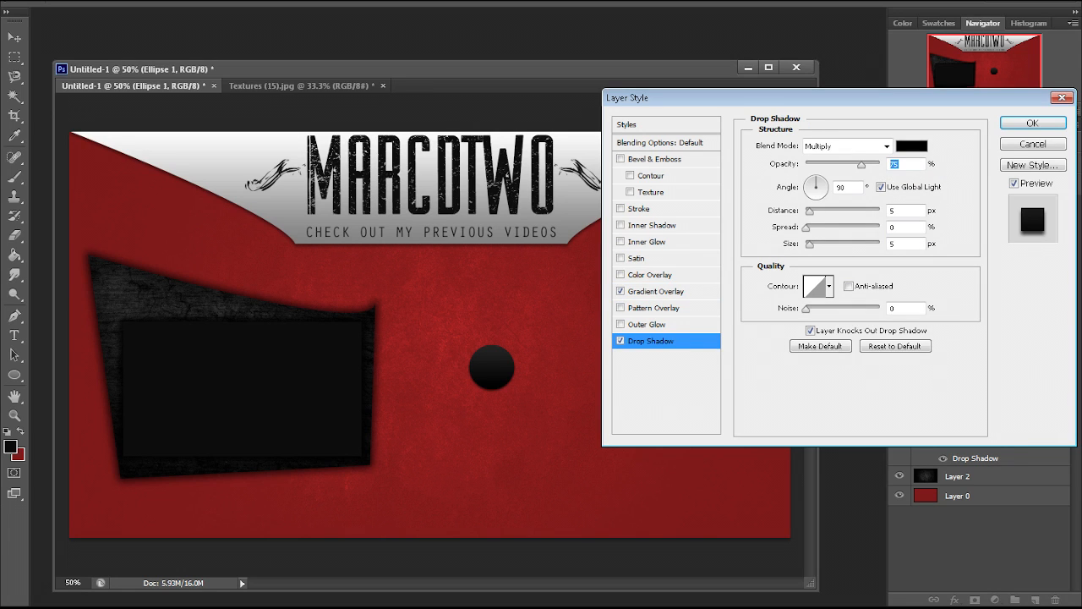
{"action": "left_click_drag", "start_coordinate": [806, 227], "coordinate": [820, 227]}
{"action": "key", "text": "Tab"}
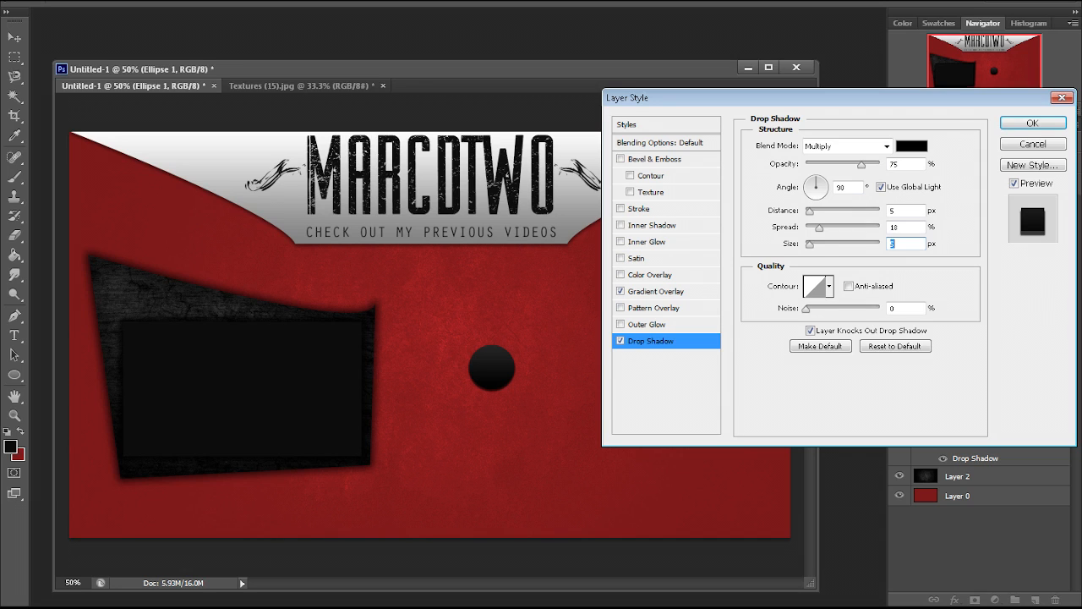
{"action": "left_click_drag", "start_coordinate": [820, 227], "coordinate": [829, 228]}
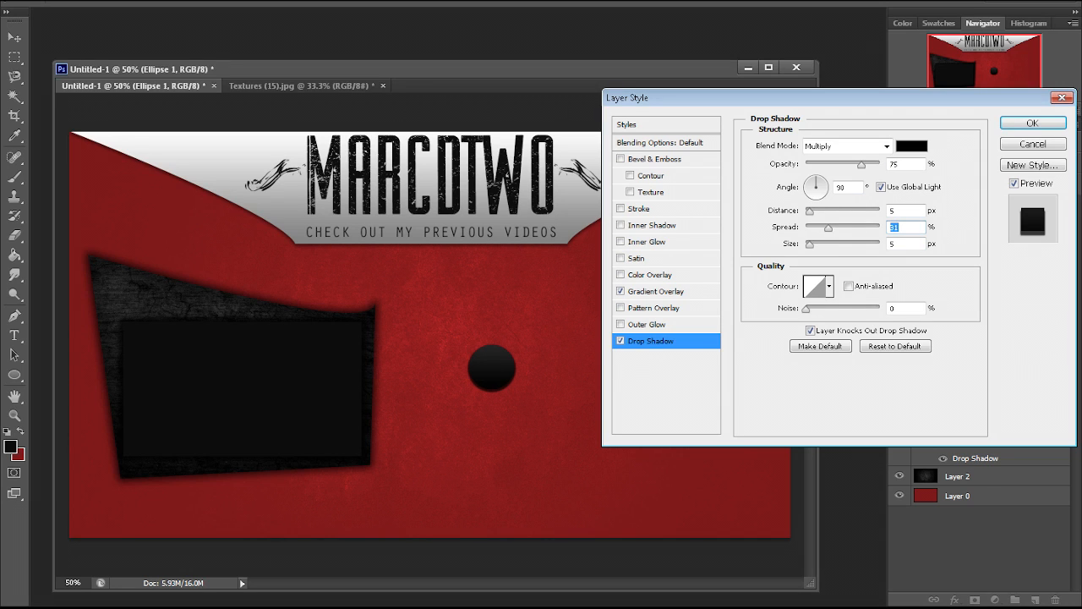
{"action": "left_click", "coordinate": [823, 186]}
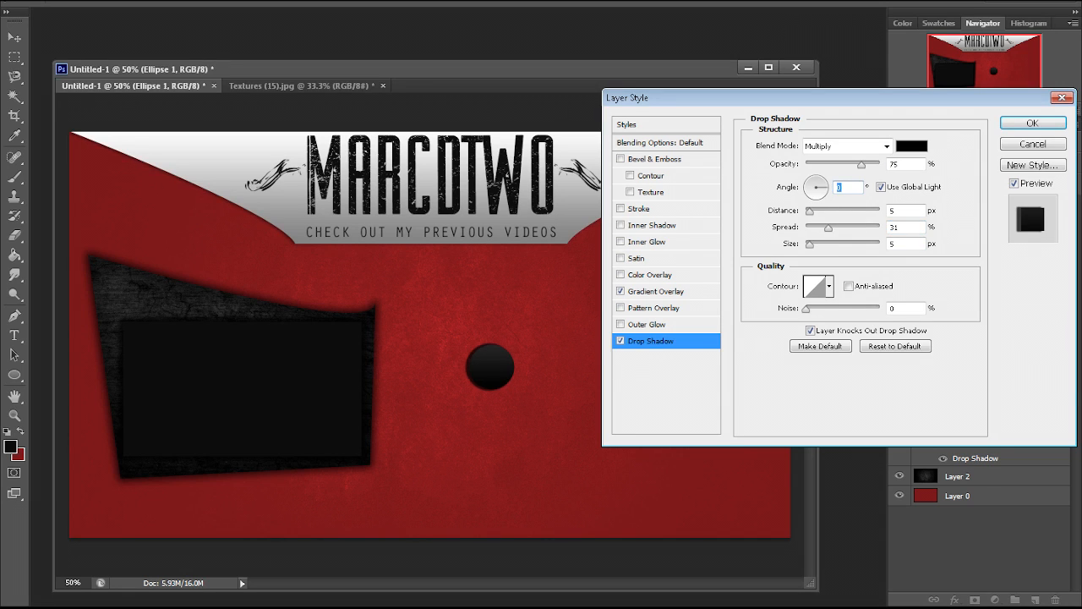
{"action": "key", "text": "Tab"}
{"action": "left_click_drag", "start_coordinate": [810, 245], "coordinate": [814, 245]}
{"action": "left_click_drag", "start_coordinate": [862, 163], "coordinate": [844, 163]}
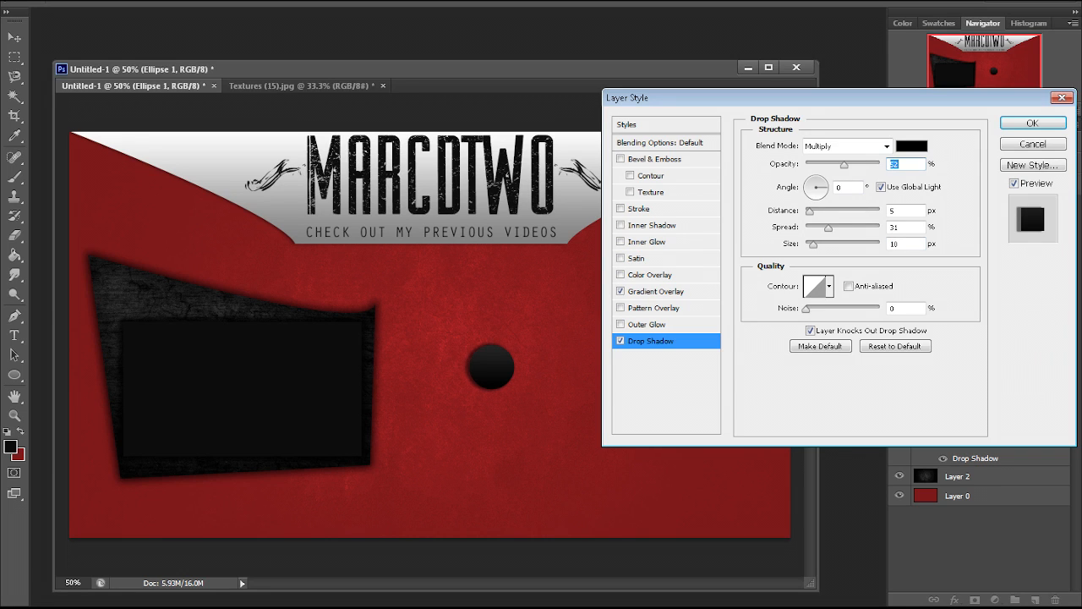
{"action": "left_click_drag", "start_coordinate": [828, 228], "coordinate": [808, 211]}
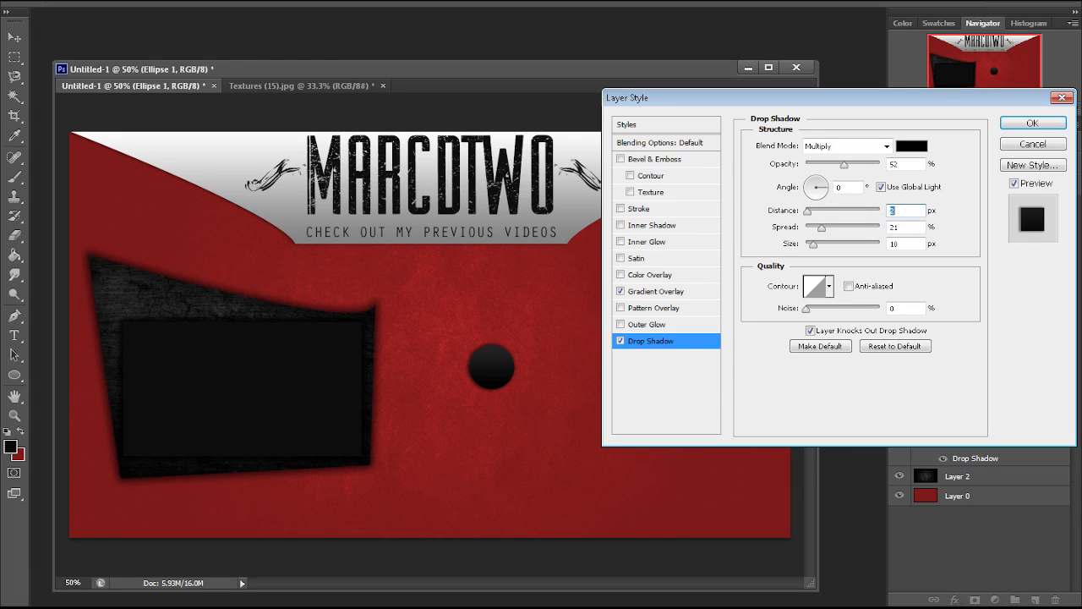
{"action": "key", "text": "Return"}
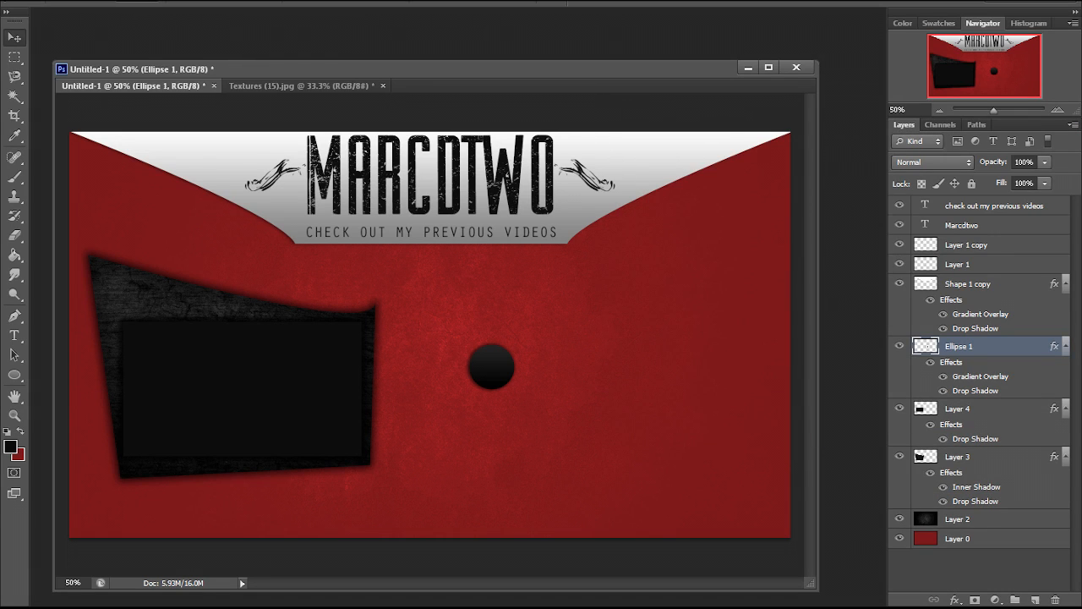
- Add a 3 px outside stroke to the circle with a linear gradient fill and dithering enabled
{"action": "right_click", "coordinate": [953, 346]}
{"action": "left_click", "coordinate": [837, 94]}
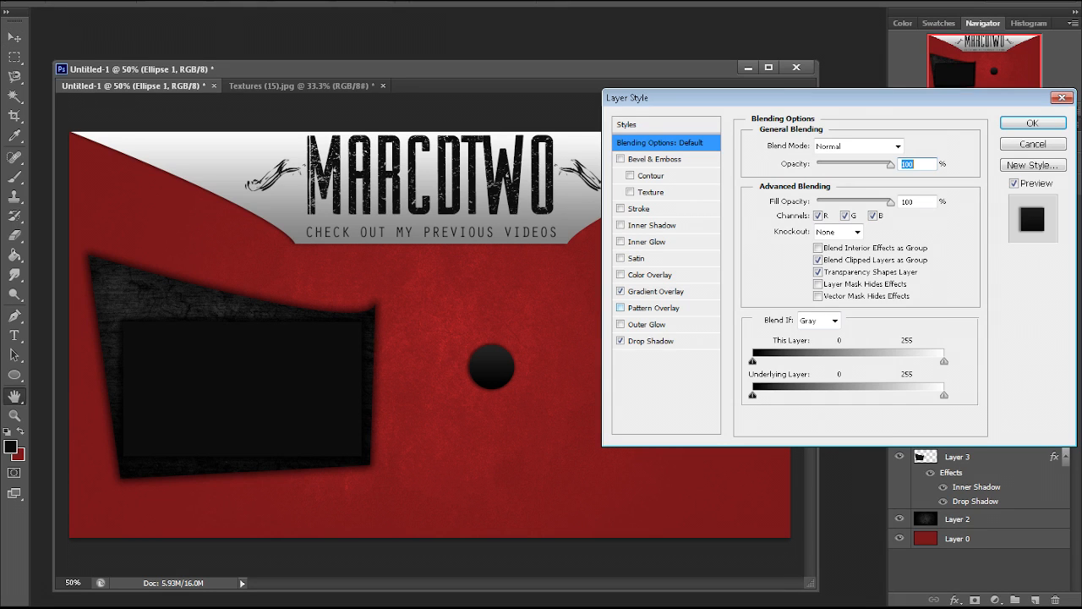
{"action": "left_click", "coordinate": [620, 209]}
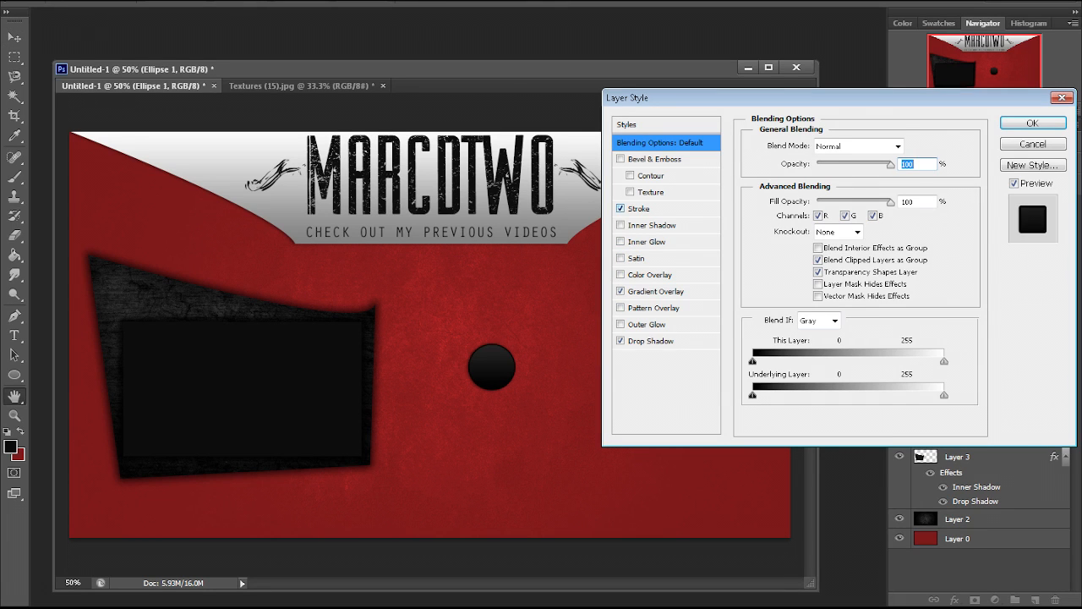
{"action": "left_click", "coordinate": [639, 208]}
{"action": "left_click", "coordinate": [820, 226]}
{"action": "left_click", "coordinate": [814, 246]}
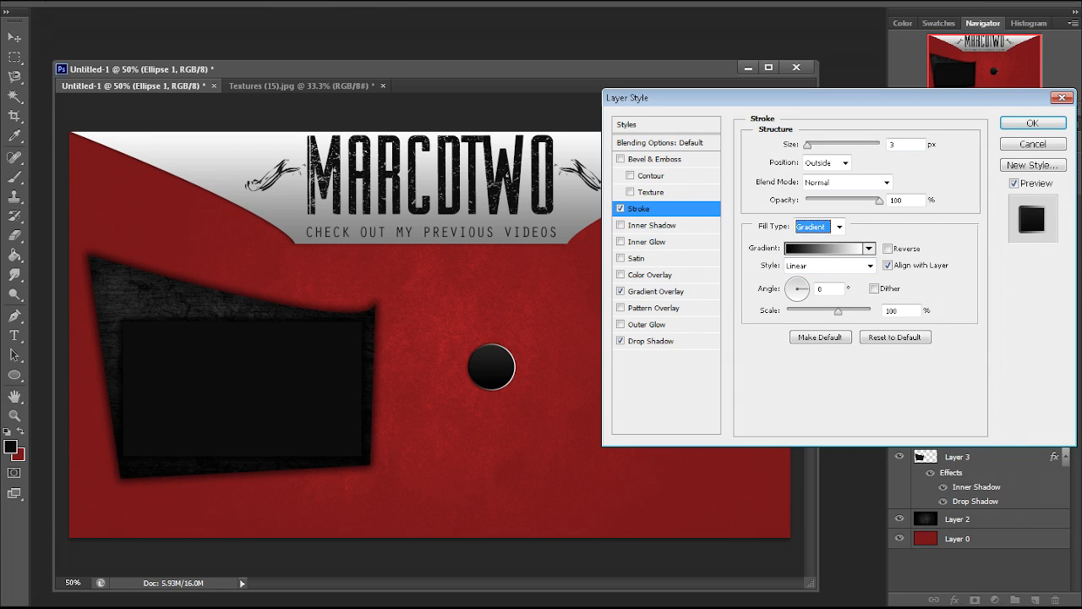
{"action": "left_click", "coordinate": [875, 289]}
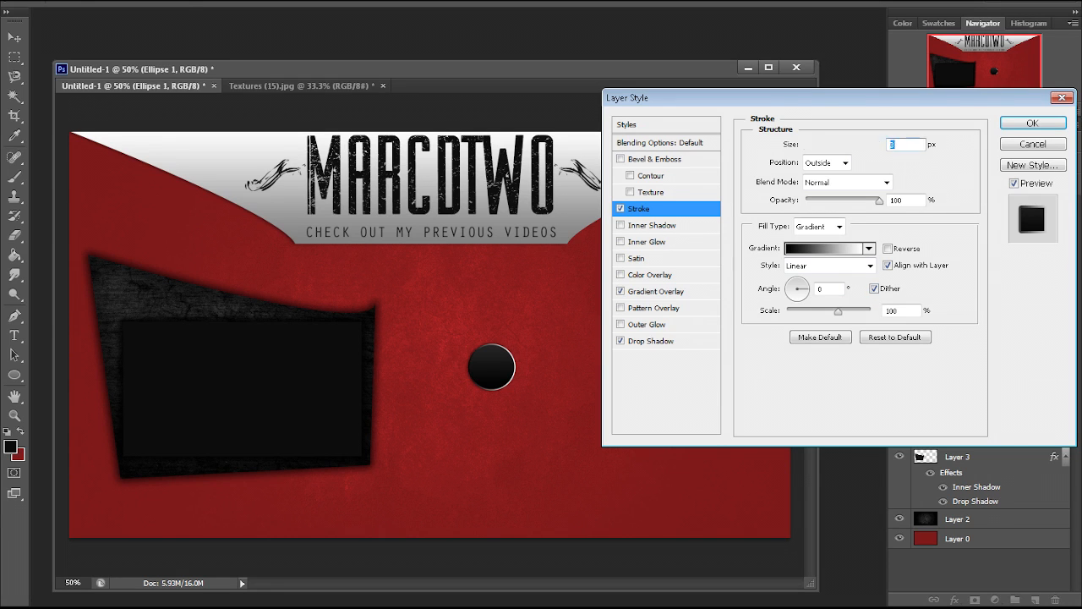
- Change the end colour of the circle's stroke gradient to grey #747474
{"action": "left_click", "coordinate": [827, 248]}
{"action": "left_click", "coordinate": [1027, 367]}
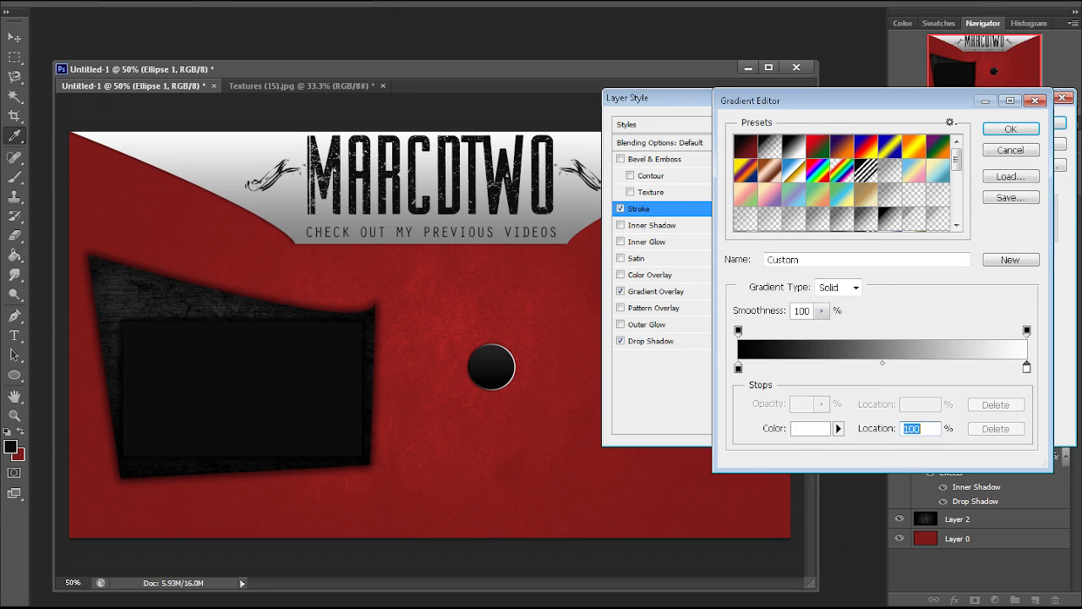
{"action": "left_click", "coordinate": [810, 429]}
{"action": "left_click", "coordinate": [683, 285]}
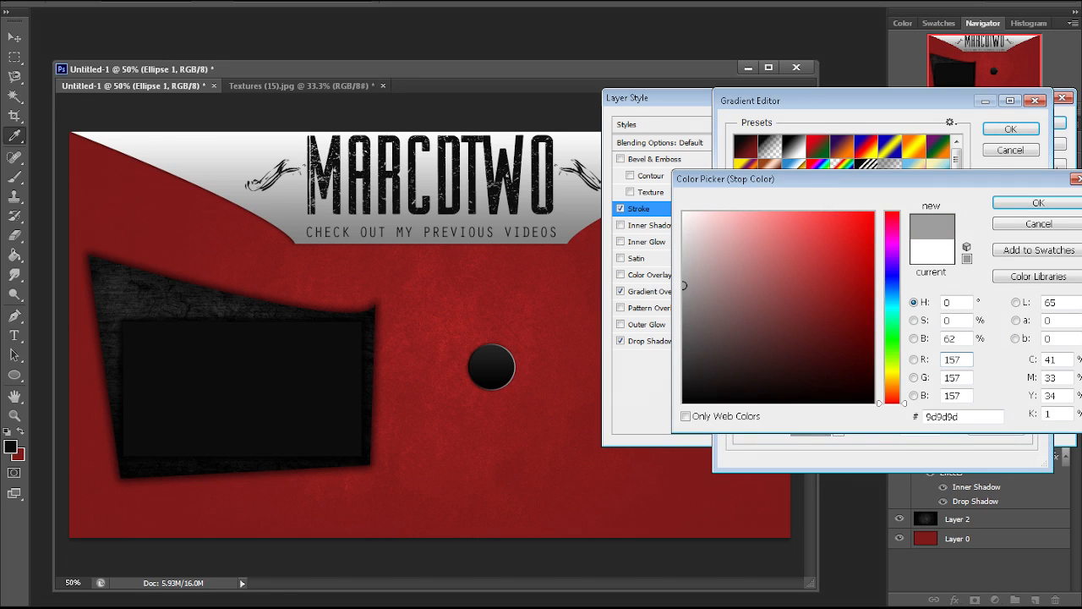
{"action": "left_click", "coordinate": [684, 316]}
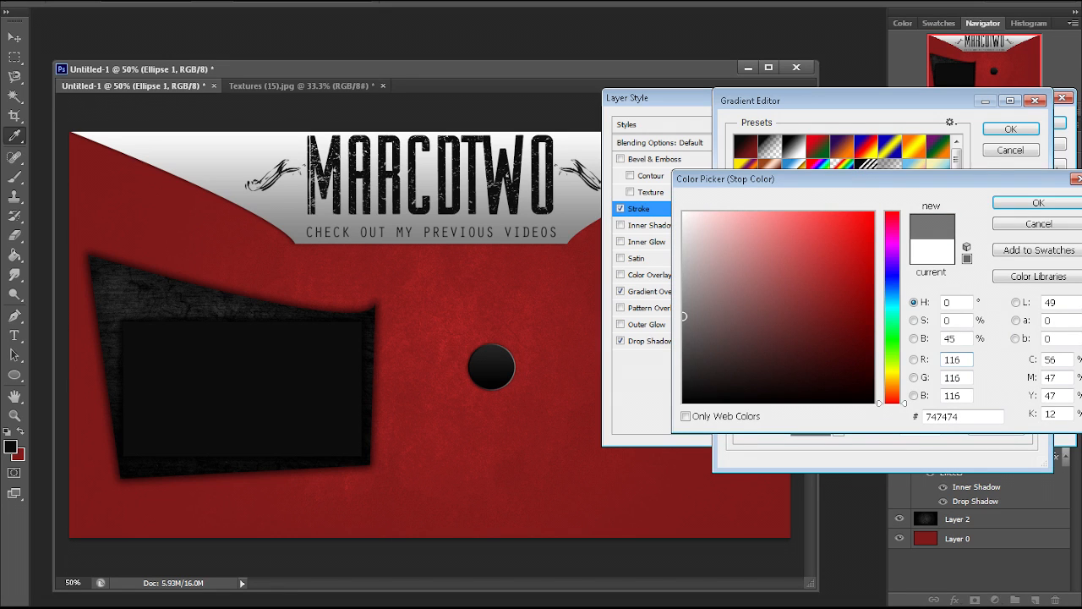
{"action": "left_click", "coordinate": [1038, 203]}
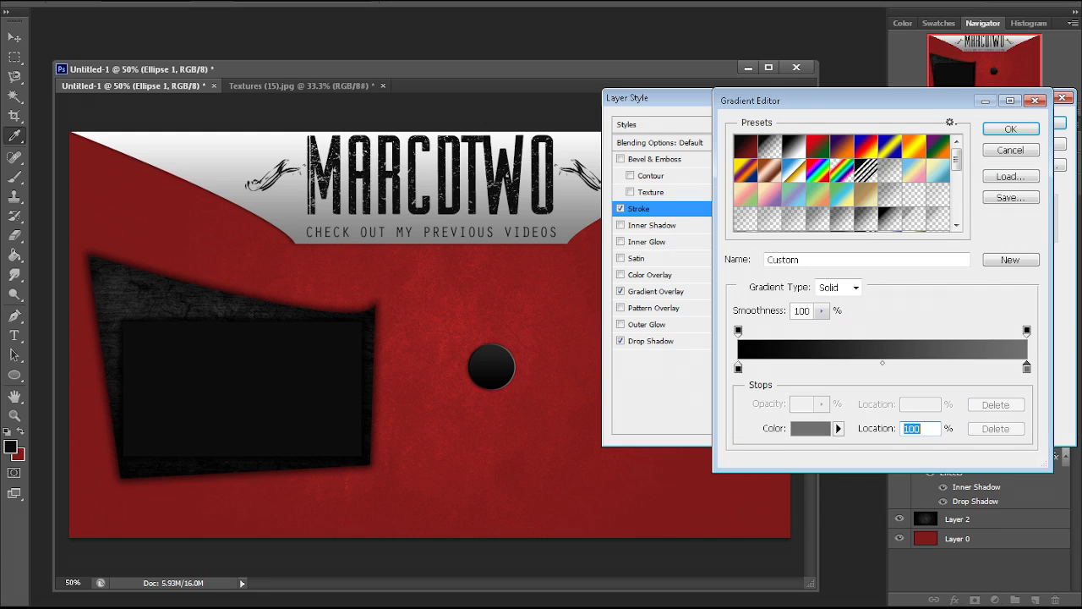
- Set the circle's stroke gradient to run from the foreground black to light grey #dedede and lower the stroke opacity to 41%
{"action": "left_click", "coordinate": [746, 146]}
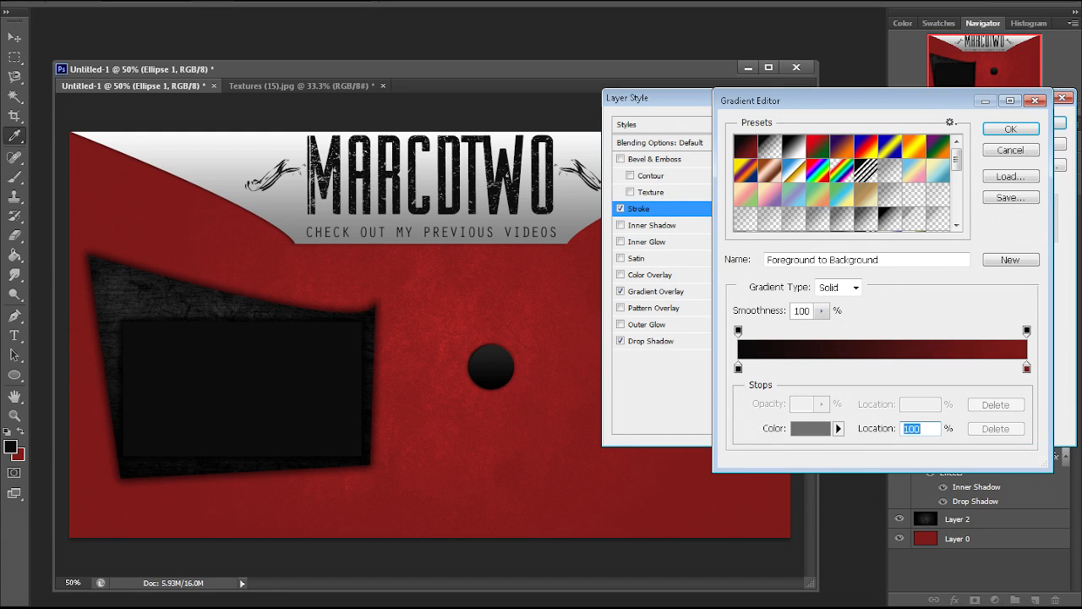
{"action": "left_click", "coordinate": [1026, 369]}
{"action": "left_click", "coordinate": [810, 429]}
{"action": "left_click", "coordinate": [684, 223]}
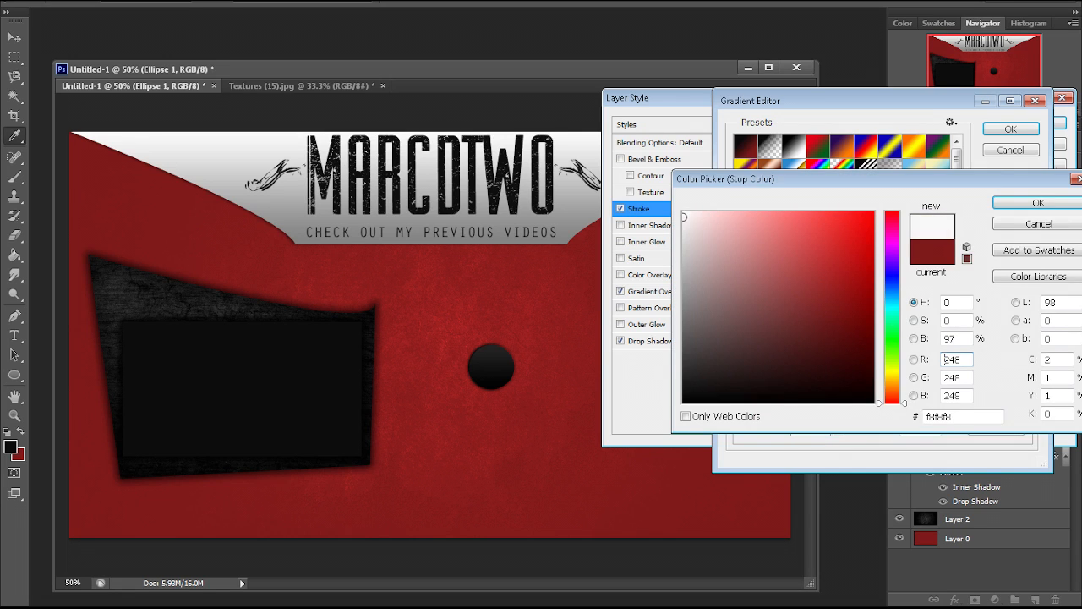
{"action": "left_click_drag", "start_coordinate": [684, 223], "coordinate": [682, 236]}
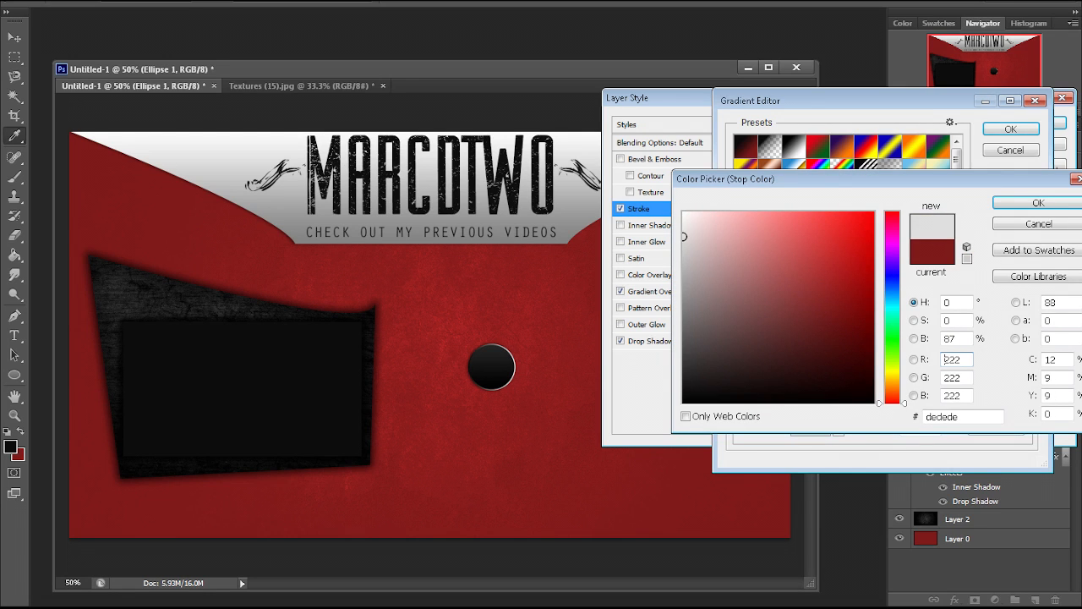
{"action": "left_click", "coordinate": [1031, 203]}
{"action": "left_click", "coordinate": [1011, 129]}
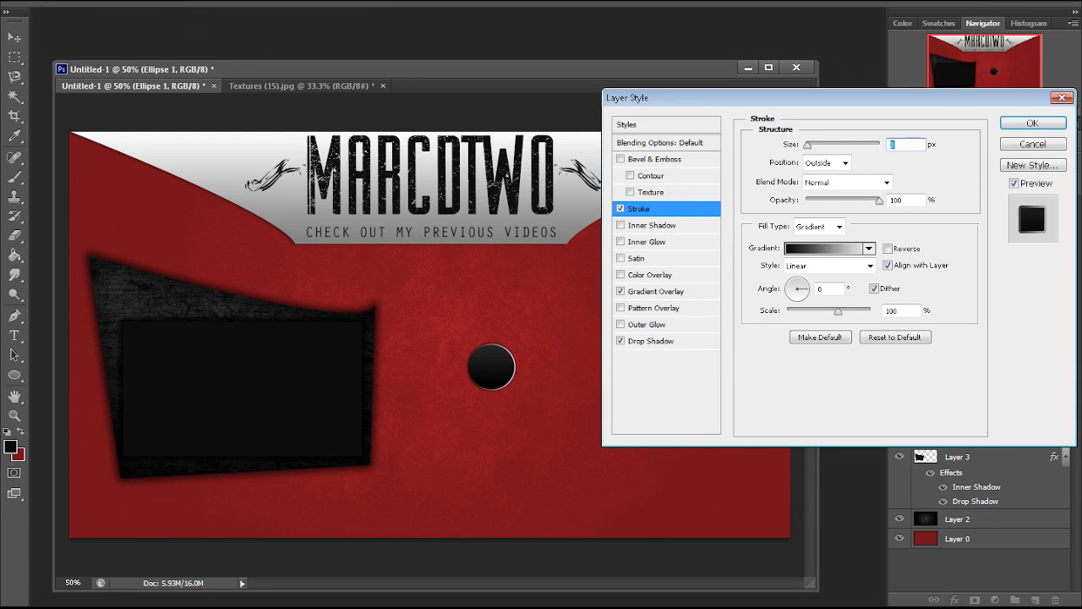
{"action": "left_click_drag", "start_coordinate": [879, 202], "coordinate": [839, 201]}
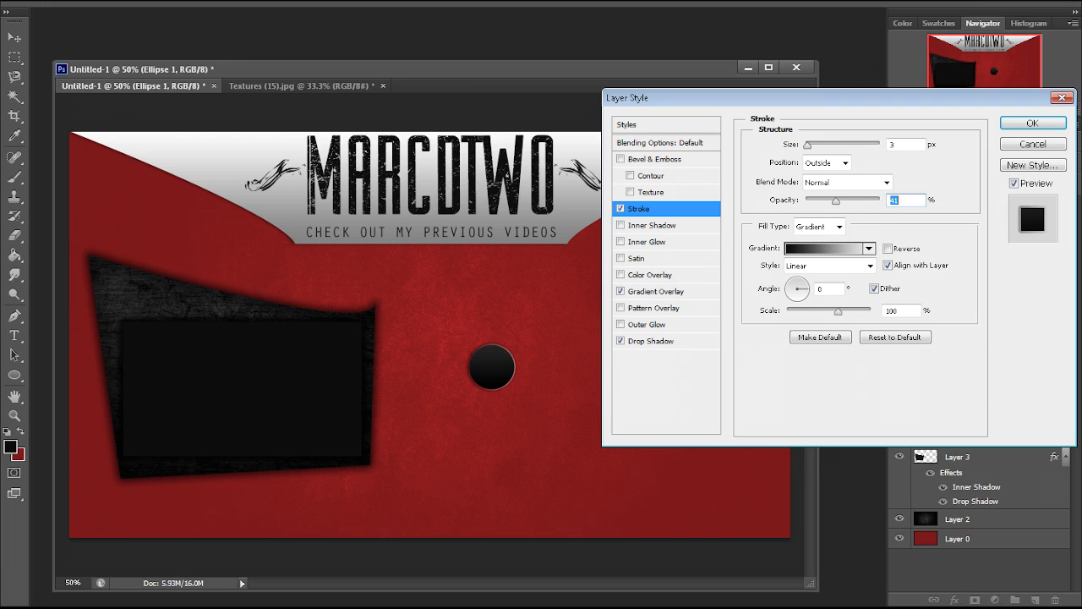
- Add a smooth inner bevel to the circle with 1% depth and 2 px size
{"action": "left_click", "coordinate": [621, 159]}
{"action": "left_click", "coordinate": [654, 159]}
{"action": "left_click_drag", "start_coordinate": [820, 184], "coordinate": [811, 183]}
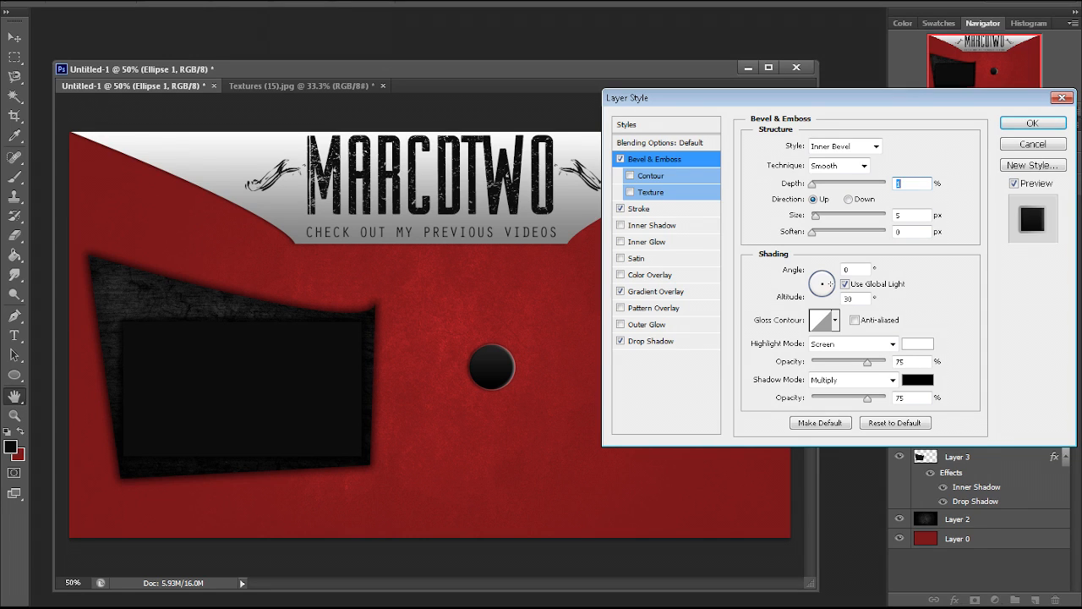
{"action": "key", "text": "Tab"}
{"action": "key", "text": "Up"}
- Try several gloss contours on the circle's bevel and choose the stepped one
{"action": "left_click", "coordinate": [836, 320]}
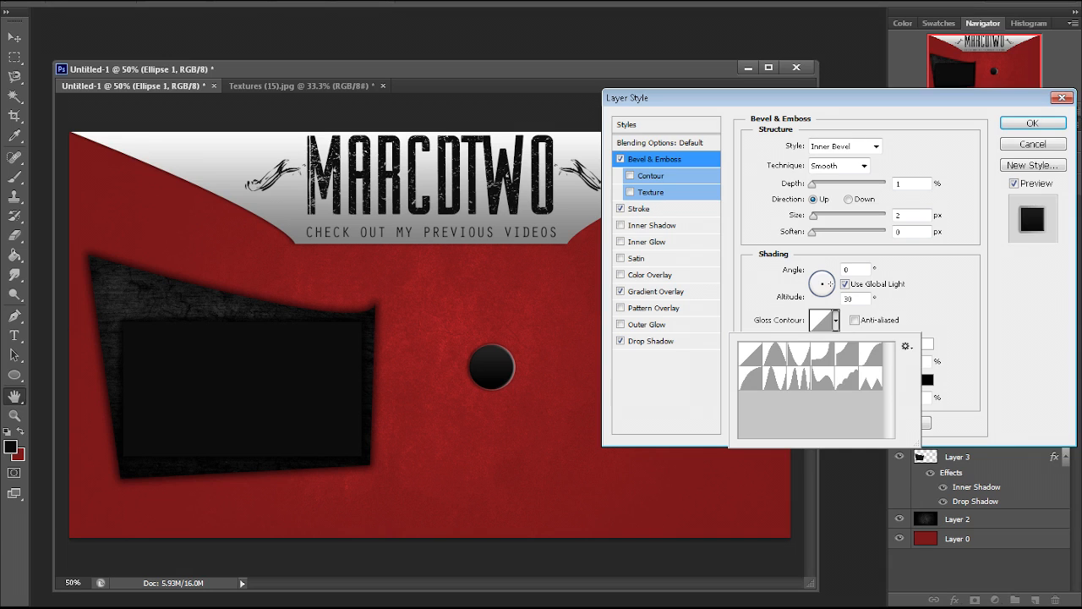
{"action": "left_click", "coordinate": [799, 354]}
{"action": "left_click", "coordinate": [799, 379]}
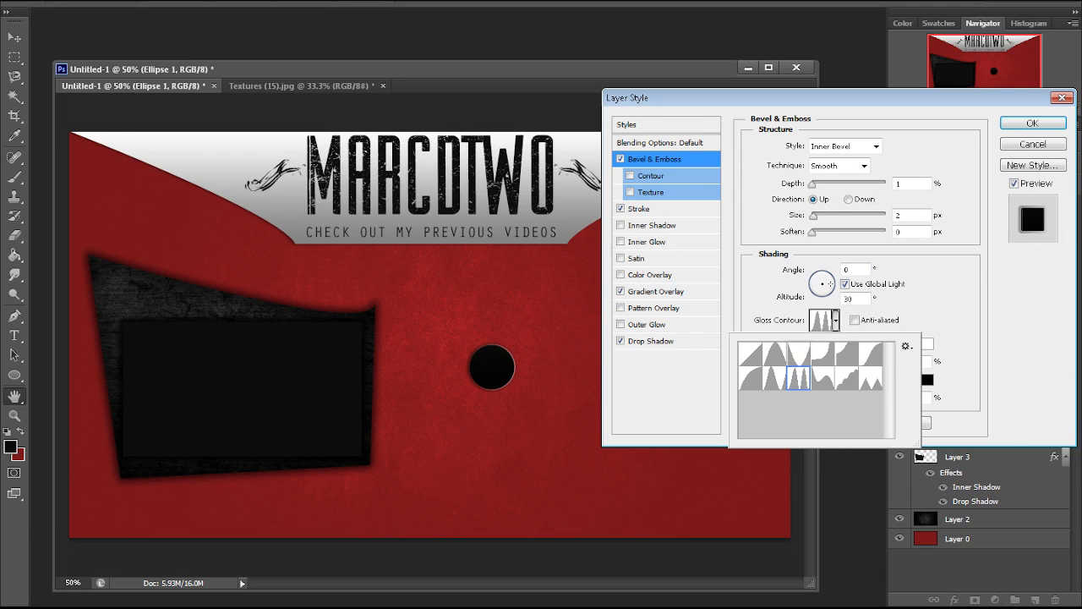
{"action": "left_click", "coordinate": [823, 379]}
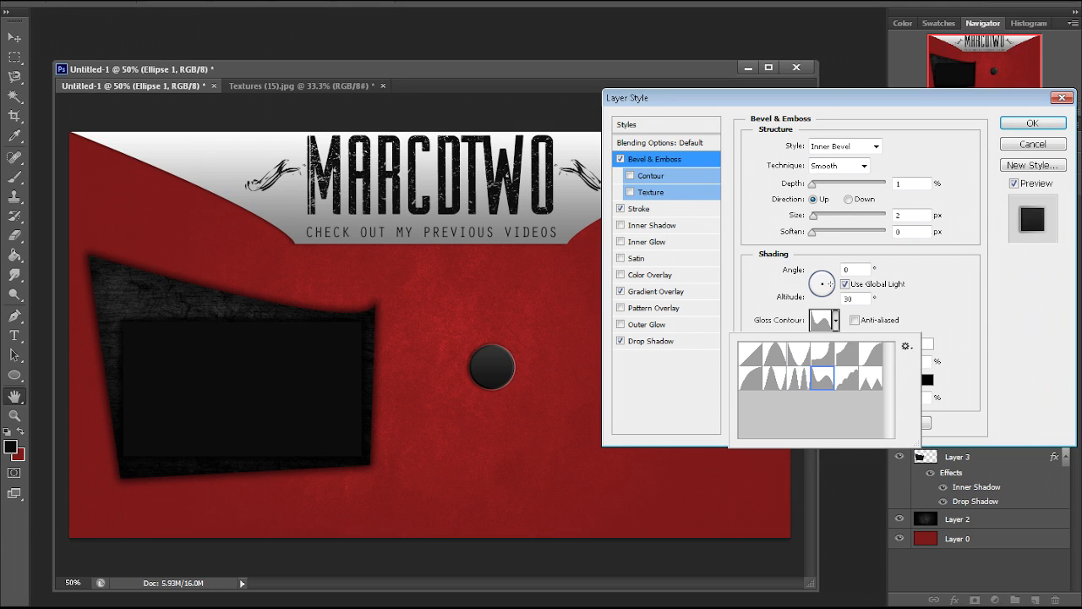
{"action": "left_click", "coordinate": [847, 379]}
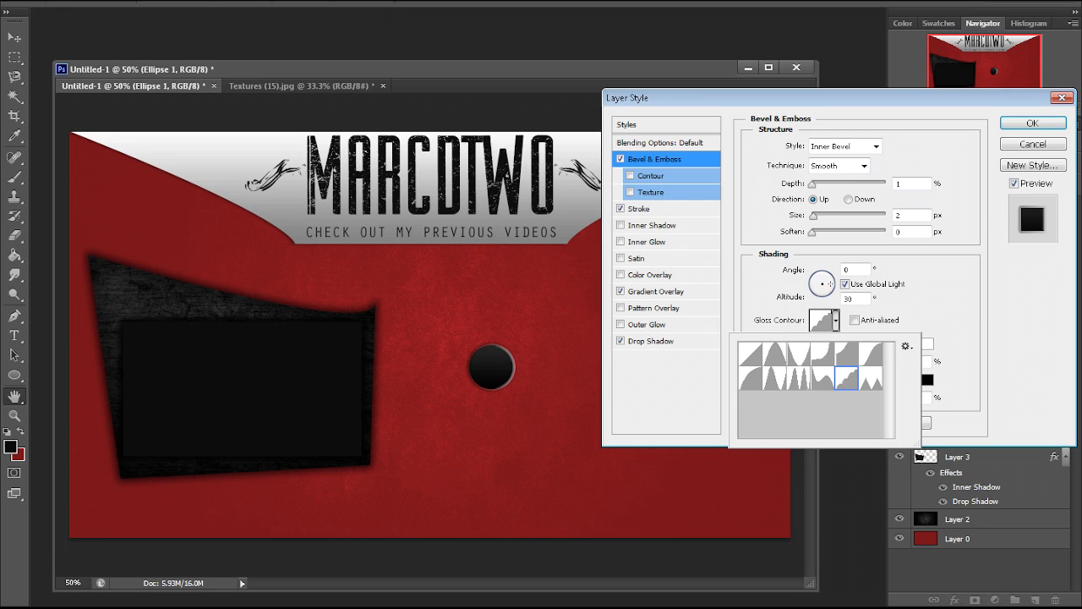
{"action": "left_click", "coordinate": [870, 378]}
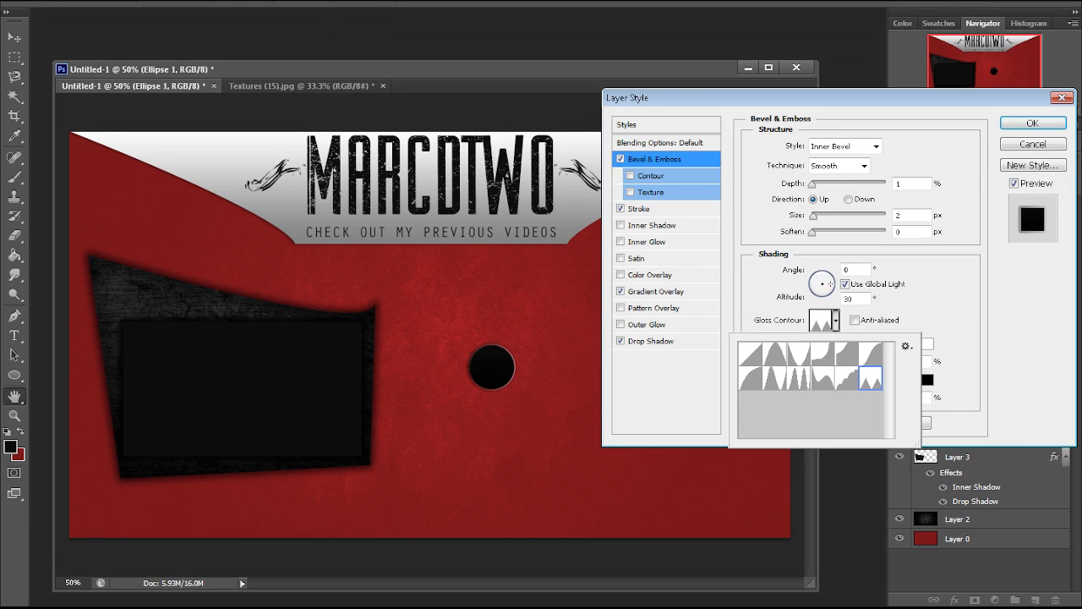
{"action": "left_click", "coordinate": [750, 378]}
{"action": "left_click", "coordinate": [871, 379]}
{"action": "left_click", "coordinate": [847, 379]}
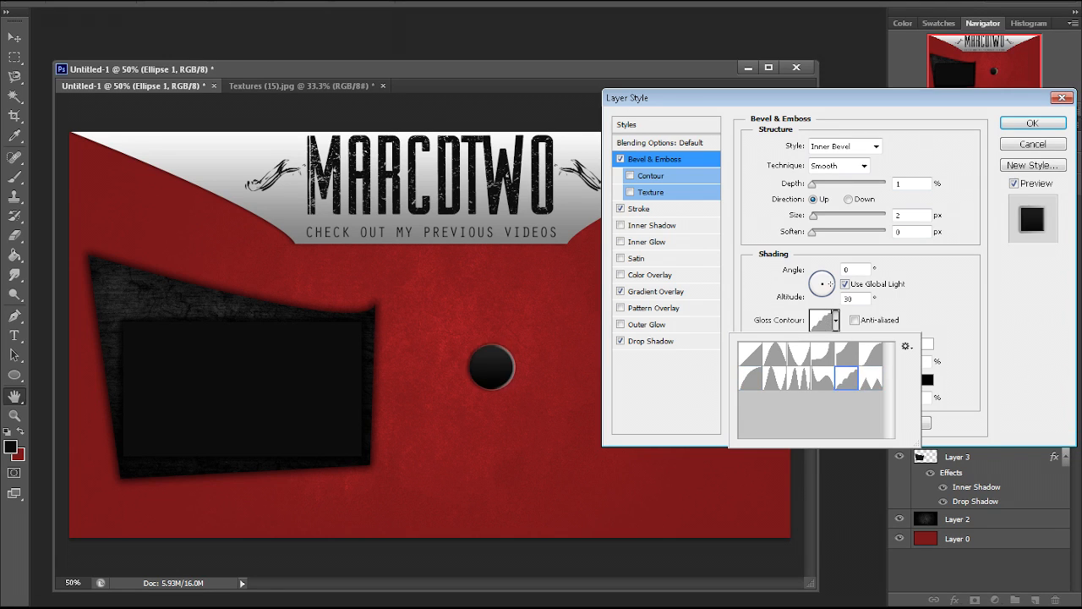
- Set the circle's bevel size to 0 px and apply the layer style
{"action": "left_click", "coordinate": [814, 217]}
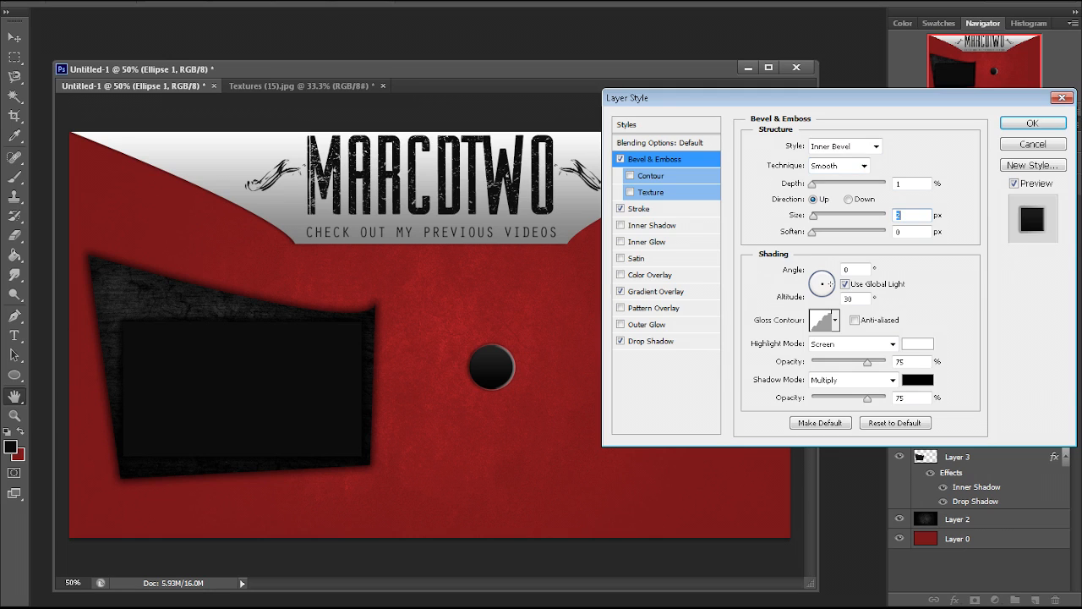
{"action": "key", "text": "Down"}
{"action": "key", "text": "Down"}
{"action": "left_click", "coordinate": [1034, 123]}
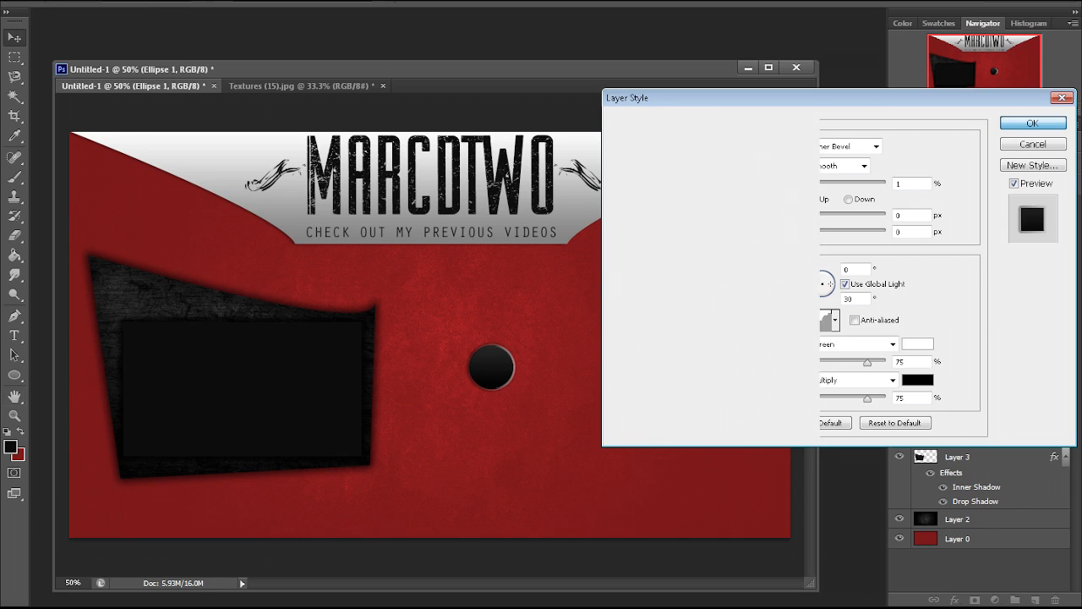
- Draw a dark red play triangle inside the black circle with the Pen tool and rasterize its layer
{"action": "right_click", "coordinate": [14, 316]}
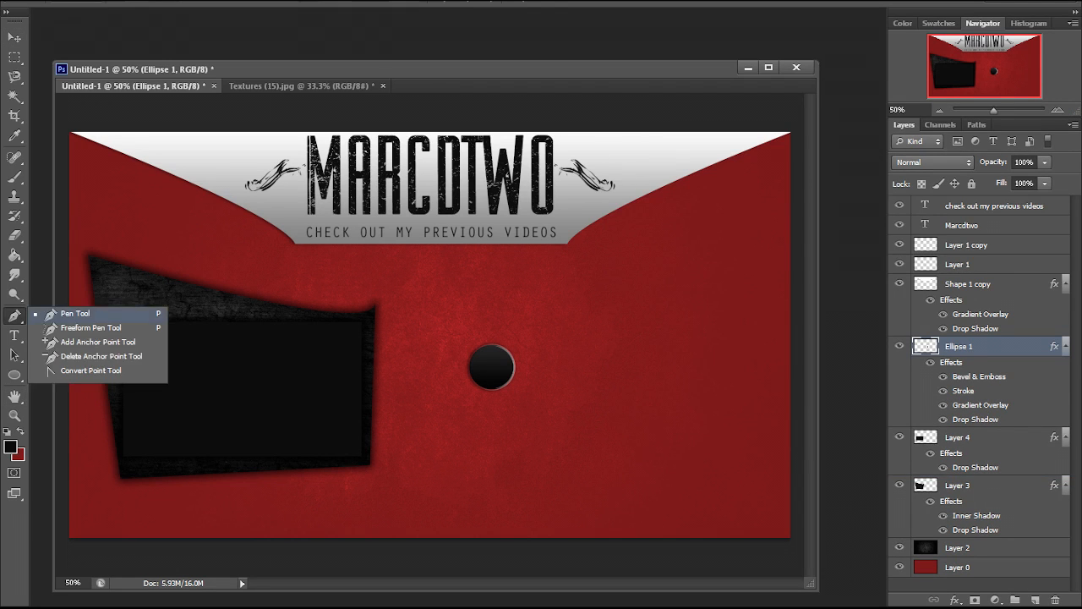
{"action": "left_click", "coordinate": [78, 316]}
{"action": "key", "text": "x"}
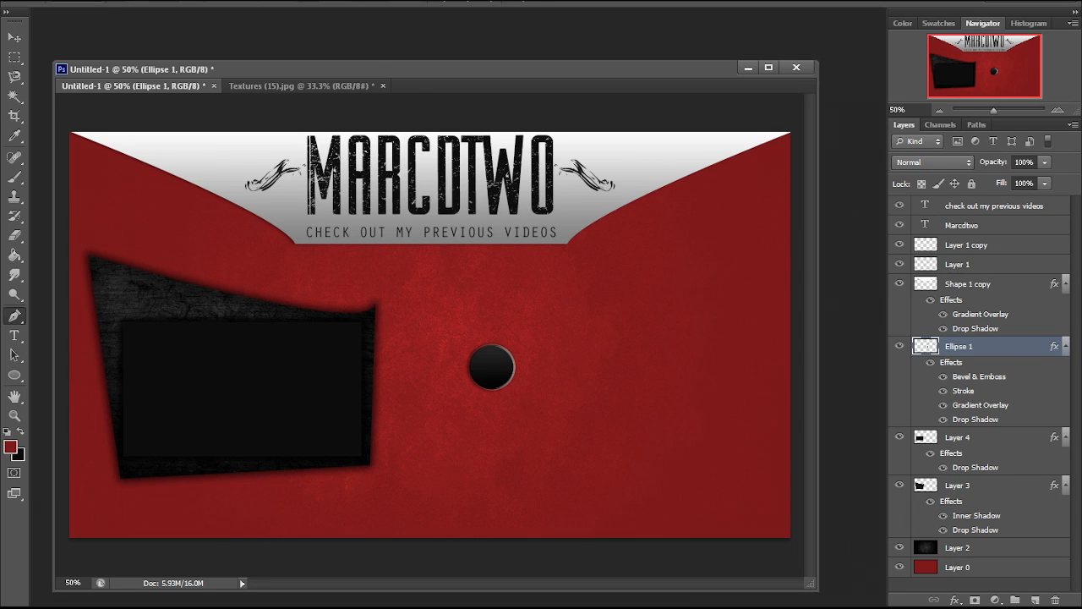
{"action": "left_click", "coordinate": [481, 356]}
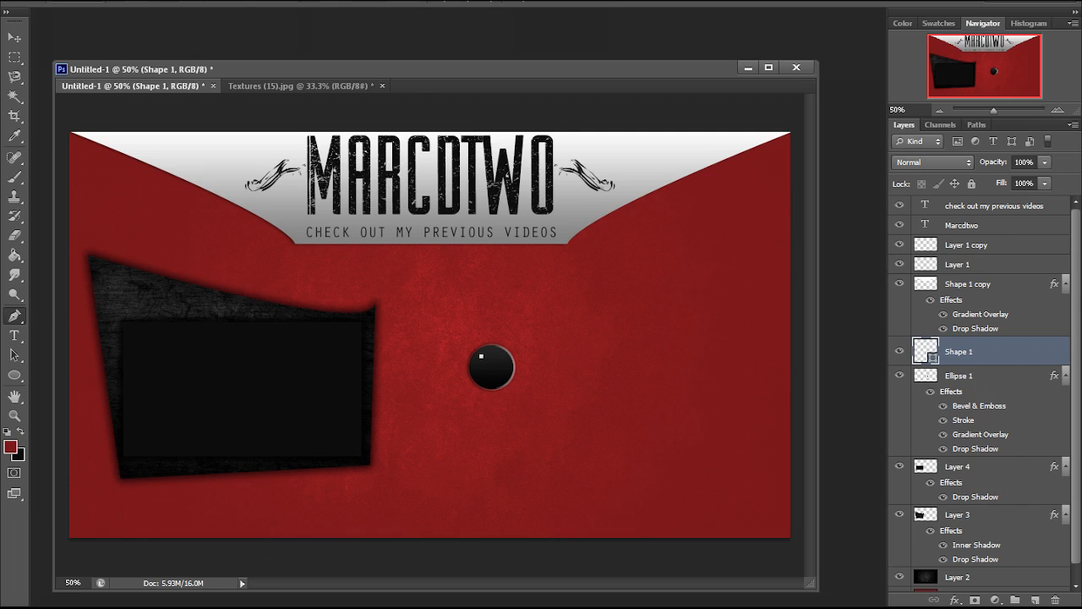
{"action": "left_click", "coordinate": [482, 381]}
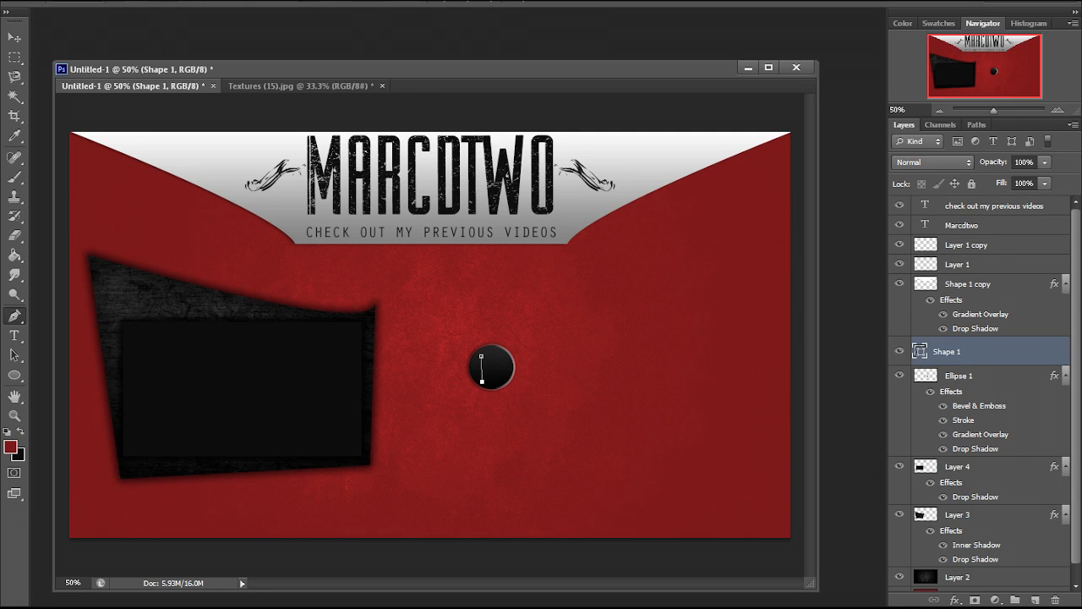
{"action": "key", "text": "Return"}
{"action": "left_click", "coordinate": [481, 383]}
{"action": "left_click", "coordinate": [500, 371]}
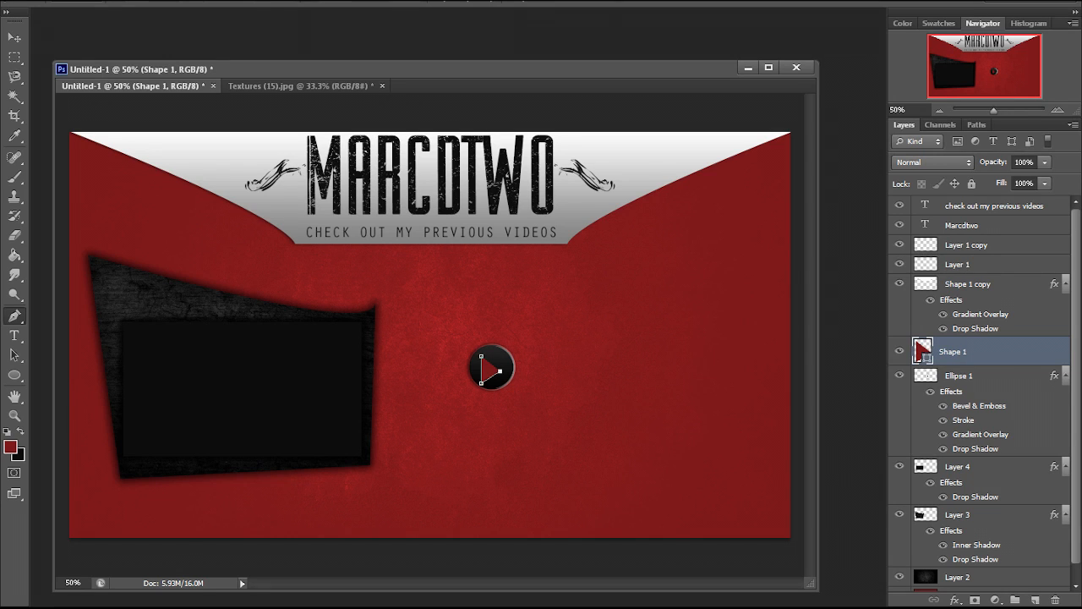
{"action": "left_click_drag", "start_coordinate": [501, 370], "coordinate": [504, 370]}
{"action": "key", "text": "Return"}
{"action": "right_click", "coordinate": [973, 351]}
{"action": "left_click", "coordinate": [930, 197]}
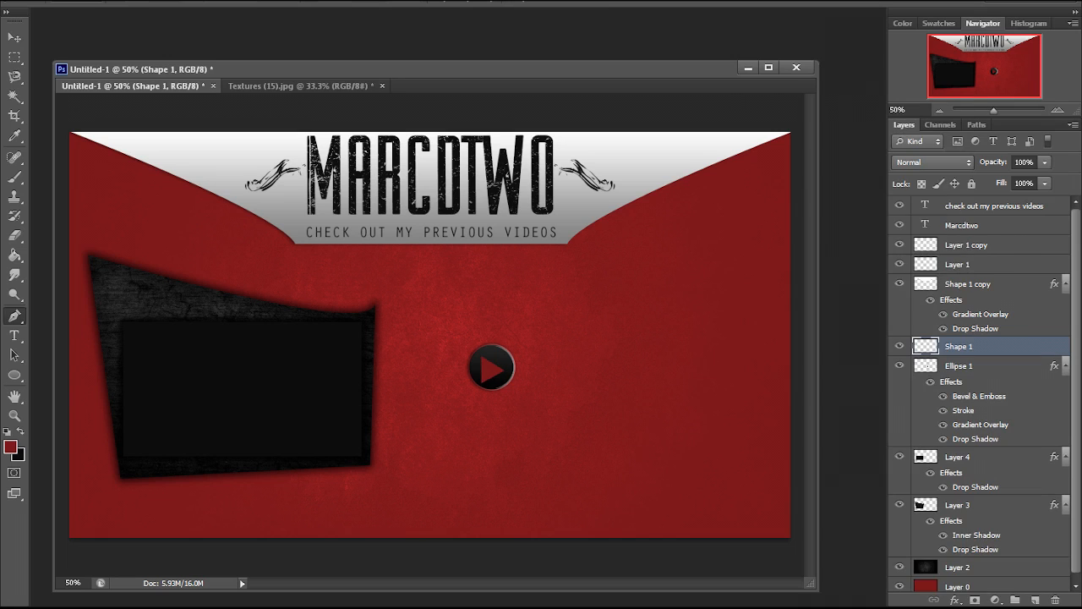
- Rotate the play triangle slightly to straighten its vertical edge and centre it within the circle
{"action": "key", "text": "v"}
{"action": "key", "text": "ctrl+t"}
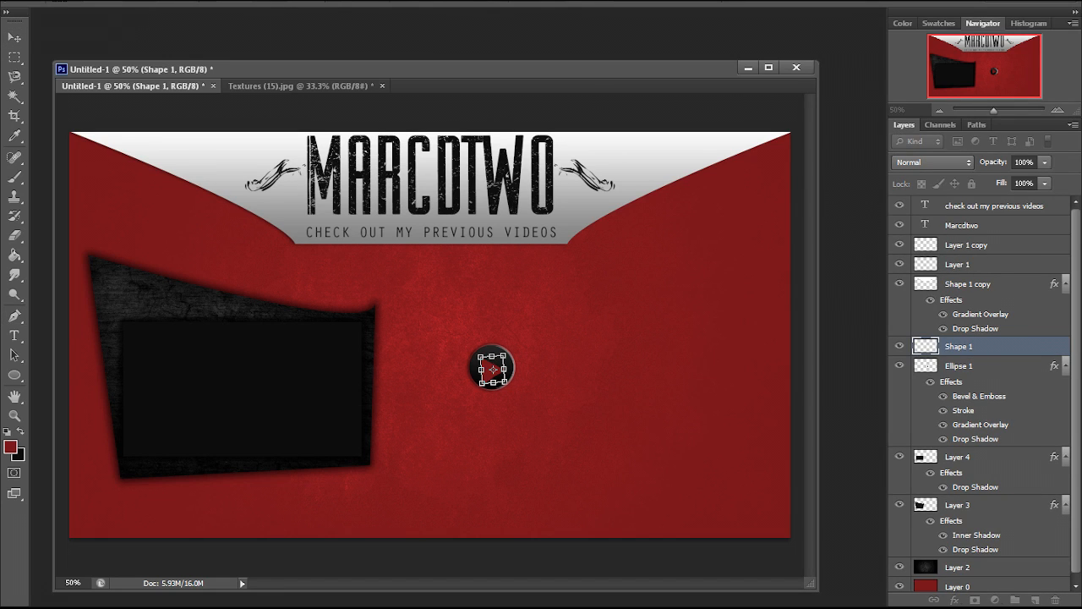
{"action": "key", "text": "Return"}
{"action": "left_click_drag", "start_coordinate": [493, 368], "coordinate": [505, 357]}
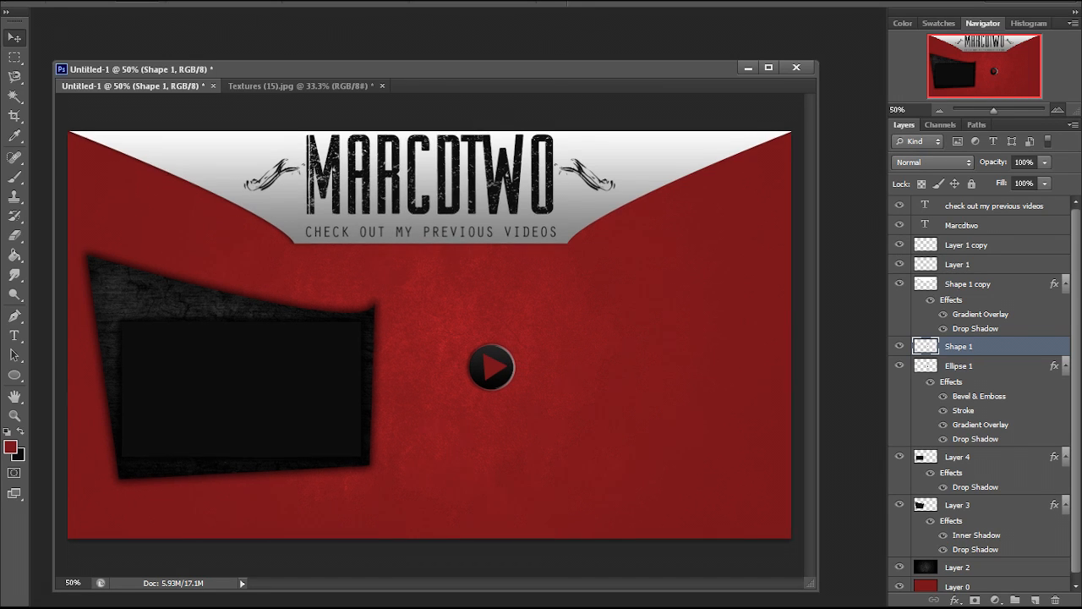
{"action": "left_click", "coordinate": [1058, 110]}
{"action": "left_click", "coordinate": [1057, 110]}
{"action": "left_click_drag", "start_coordinate": [986, 67], "coordinate": [990, 71]}
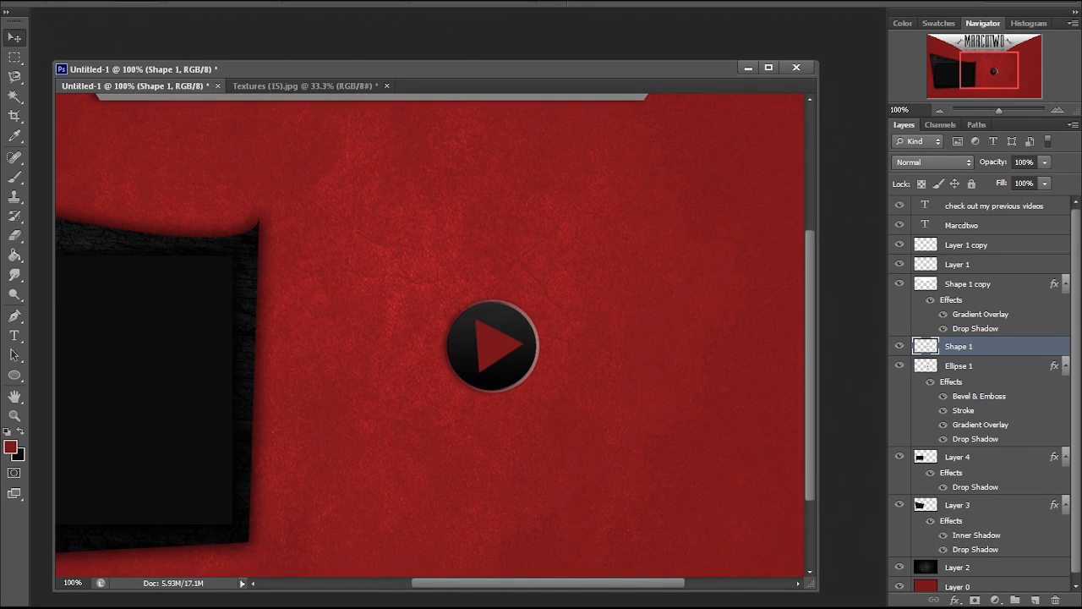
{"action": "key", "text": "ctrl+t"}
{"action": "left_click_drag", "start_coordinate": [552, 266], "coordinate": [558, 266]}
{"action": "key", "text": "Return"}
{"action": "left_click_drag", "start_coordinate": [505, 345], "coordinate": [503, 347]}
- Add a linear gradient overlay to the play triangle from the foreground dark red to light red #ff5d5d and apply the style
{"action": "right_click", "coordinate": [1006, 346]}
{"action": "left_click", "coordinate": [906, 92]}
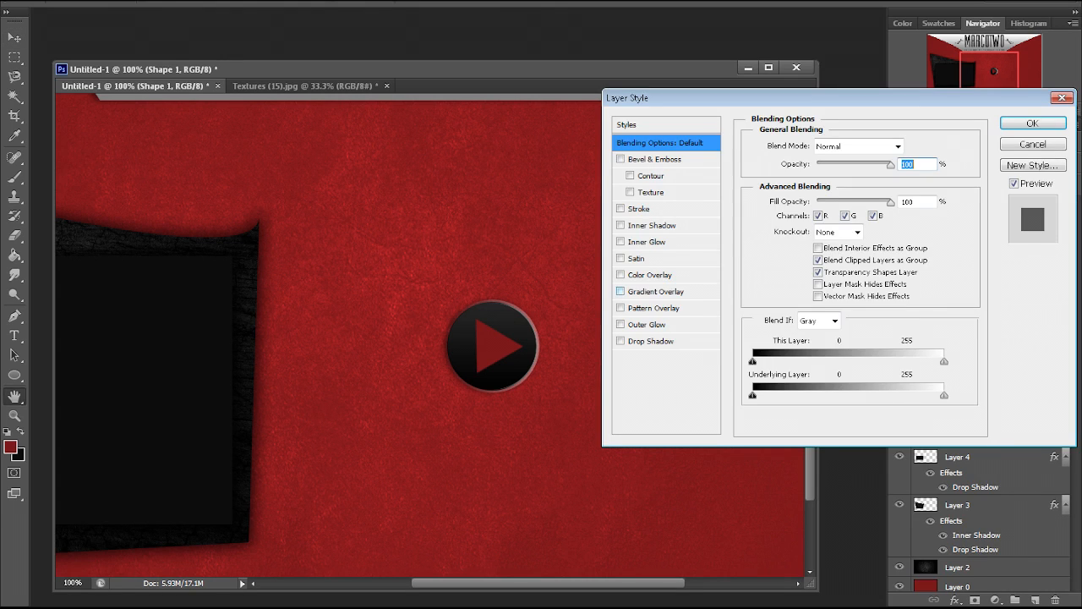
{"action": "left_click", "coordinate": [657, 292]}
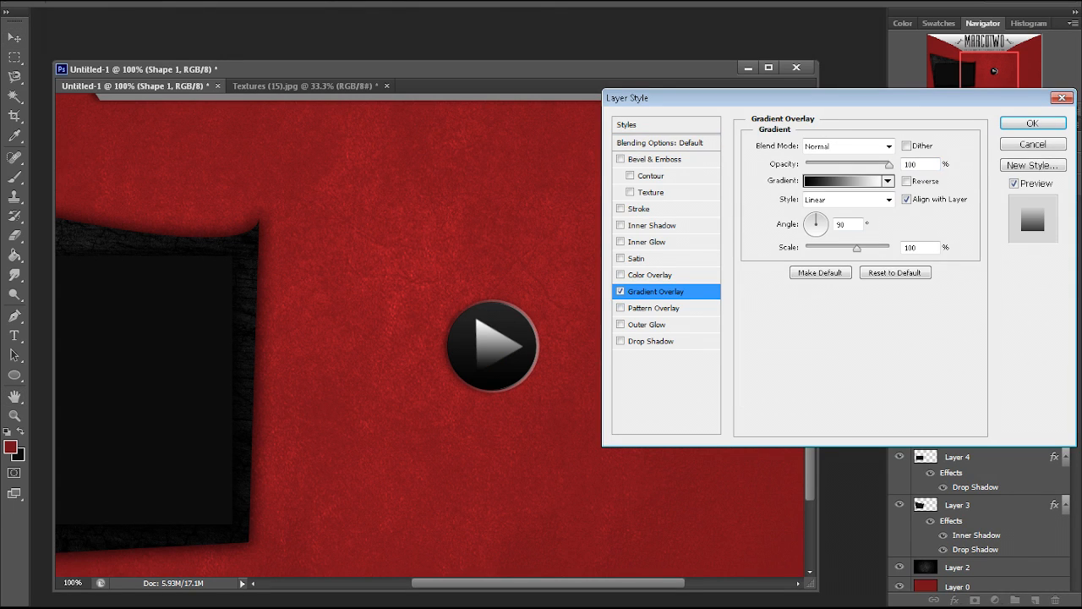
{"action": "left_click", "coordinate": [845, 180]}
{"action": "left_click", "coordinate": [746, 147]}
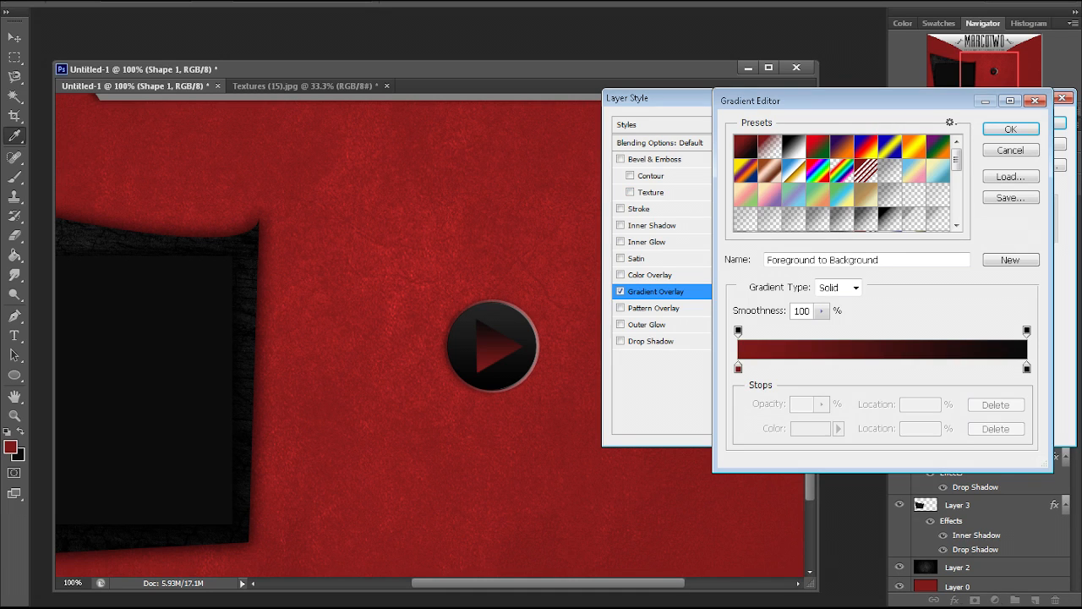
{"action": "left_click", "coordinate": [1026, 368]}
{"action": "left_click", "coordinate": [811, 428]}
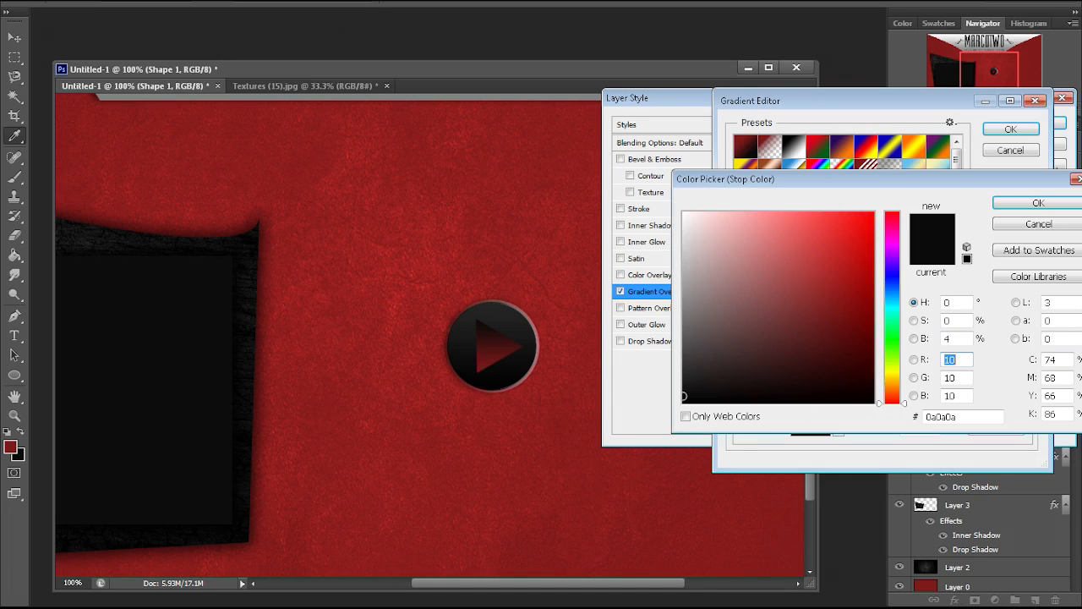
{"action": "left_click", "coordinate": [835, 290]}
{"action": "left_click_drag", "start_coordinate": [834, 290], "coordinate": [804, 213]}
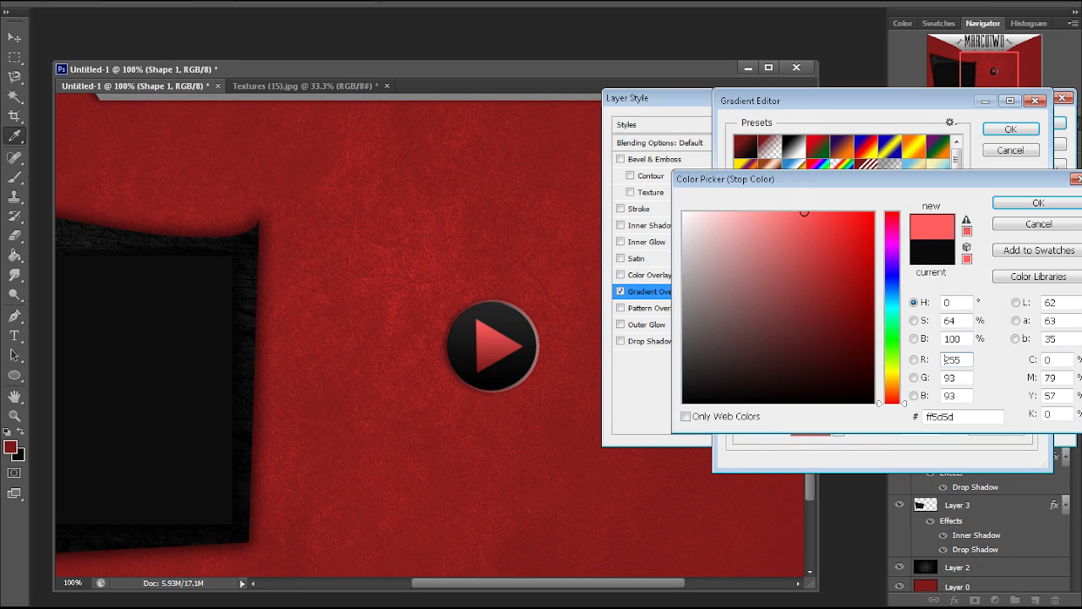
{"action": "left_click", "coordinate": [1038, 203]}
{"action": "left_click", "coordinate": [1010, 129]}
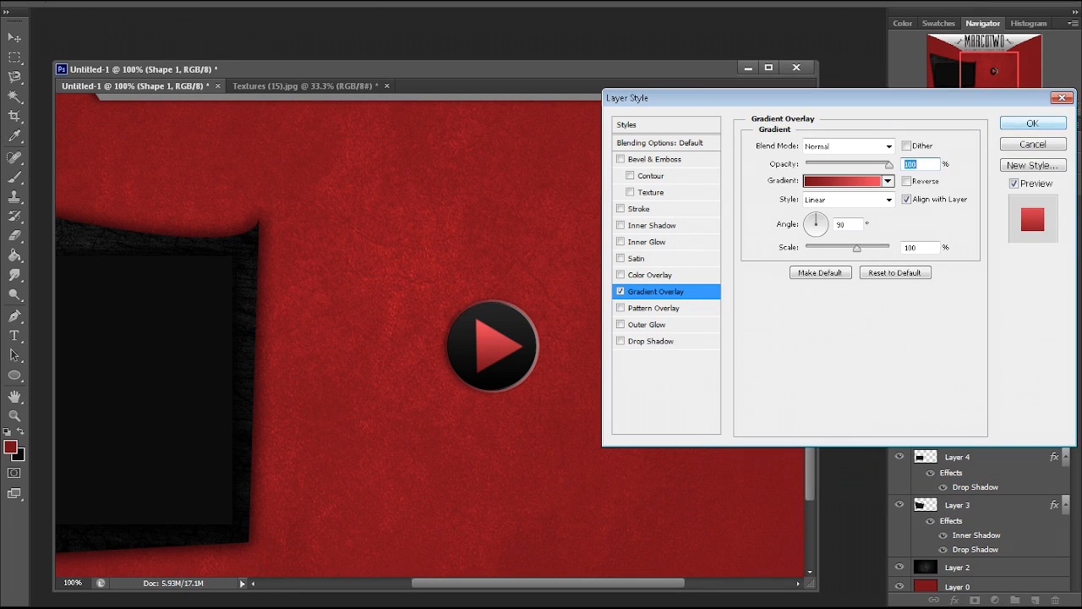
{"action": "left_click", "coordinate": [1034, 122]}
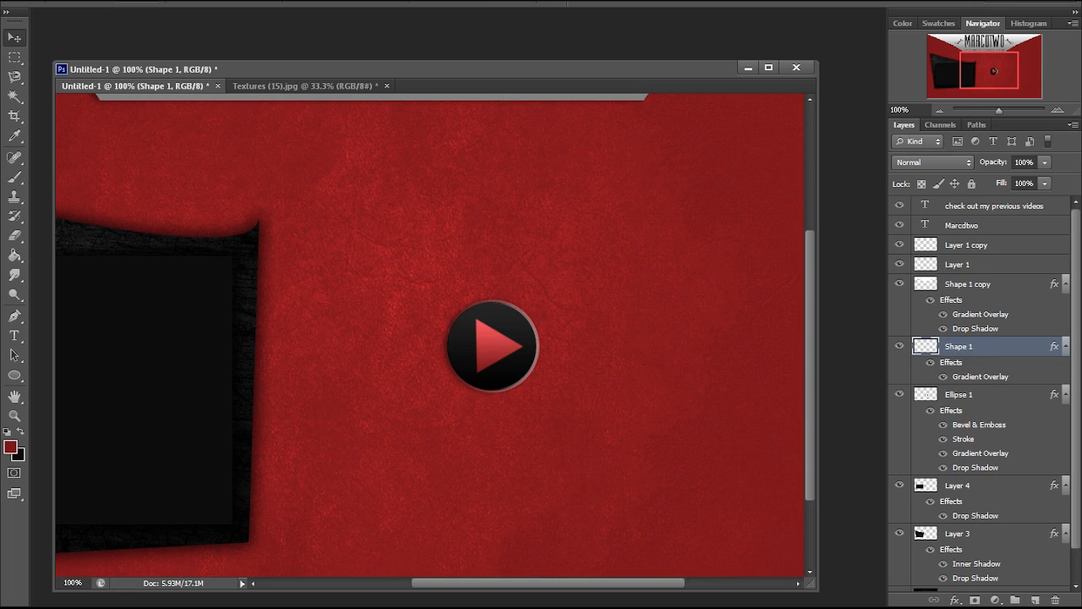
- Add a drop shadow to the play triangle with 37% opacity and 0 px distance, and apply the style
{"action": "right_click", "coordinate": [970, 346]}
{"action": "left_click", "coordinate": [854, 96]}
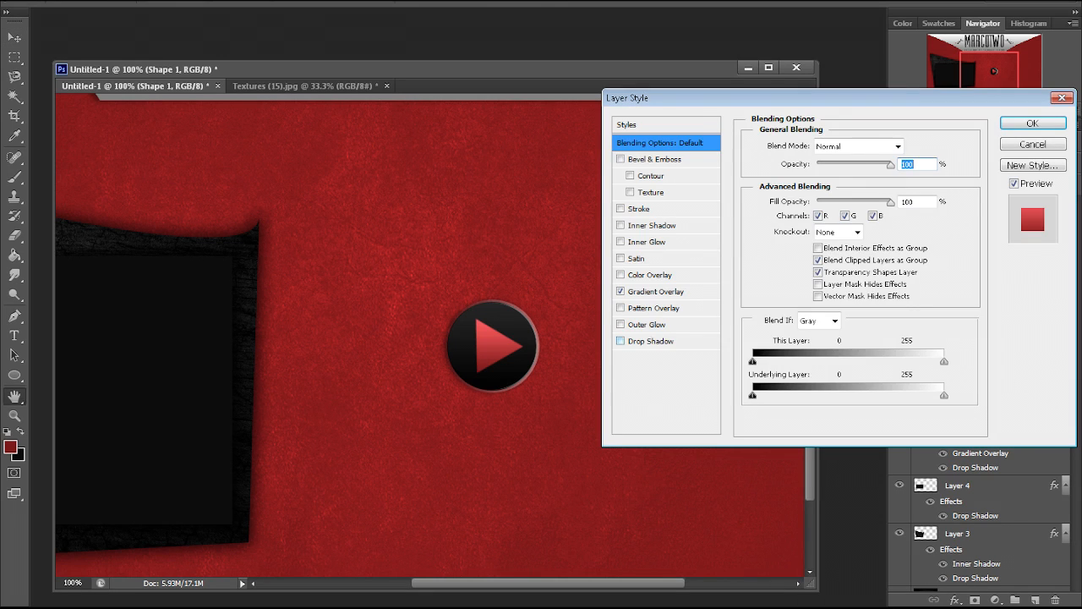
{"action": "left_click", "coordinate": [651, 342]}
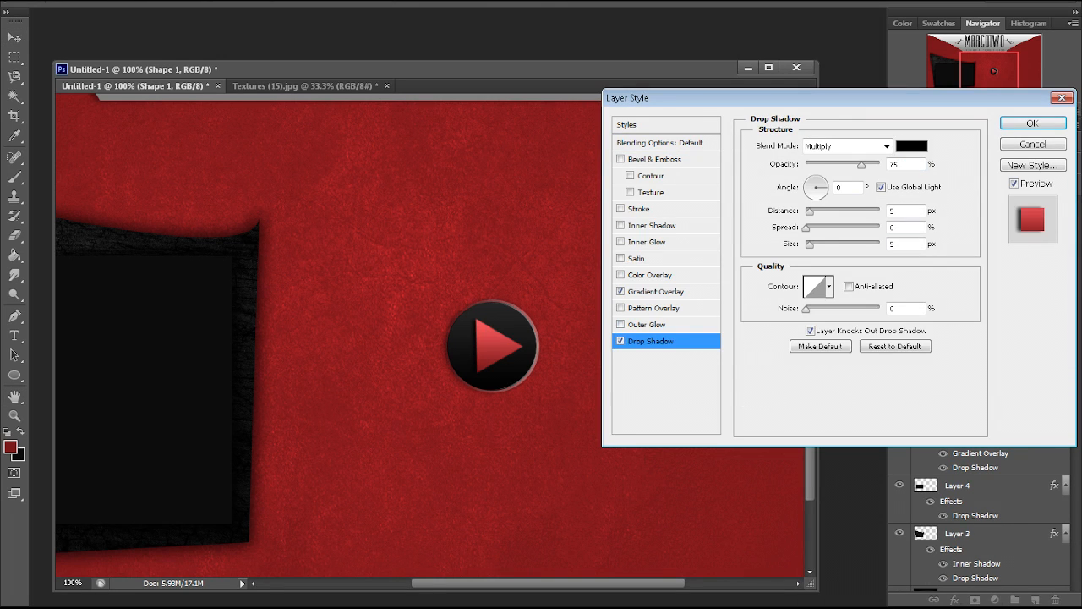
{"action": "left_click_drag", "start_coordinate": [809, 211], "coordinate": [804, 212]}
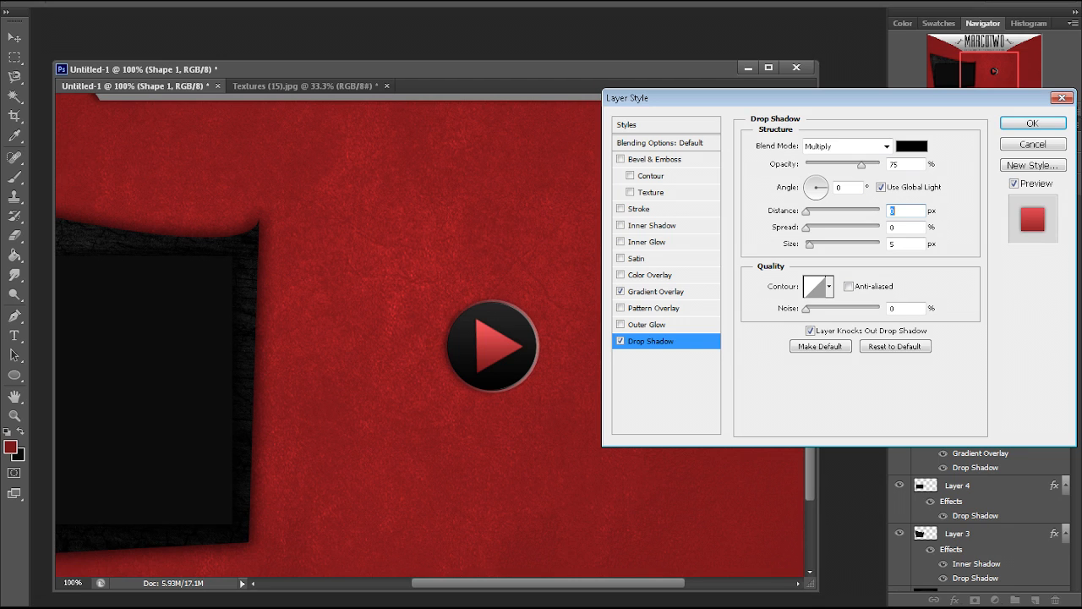
{"action": "left_click_drag", "start_coordinate": [862, 164], "coordinate": [840, 165]}
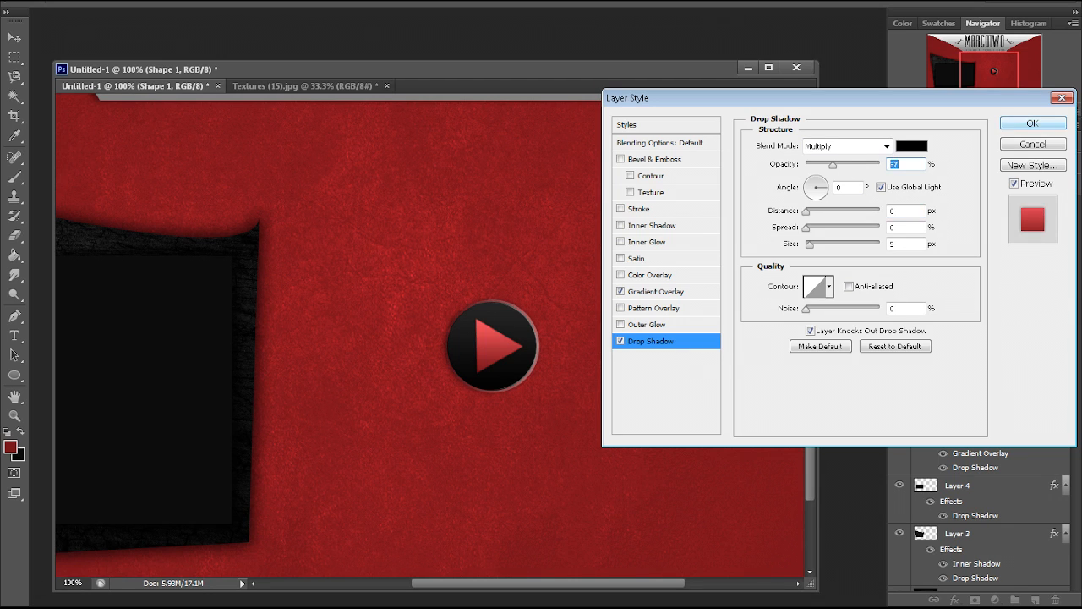
{"action": "left_click", "coordinate": [1032, 123]}
- Move the play triangle and its circle together to the centre of the black video placeholder and scale them down
{"action": "left_click", "coordinate": [940, 110]}
{"action": "left_click", "coordinate": [940, 110]}
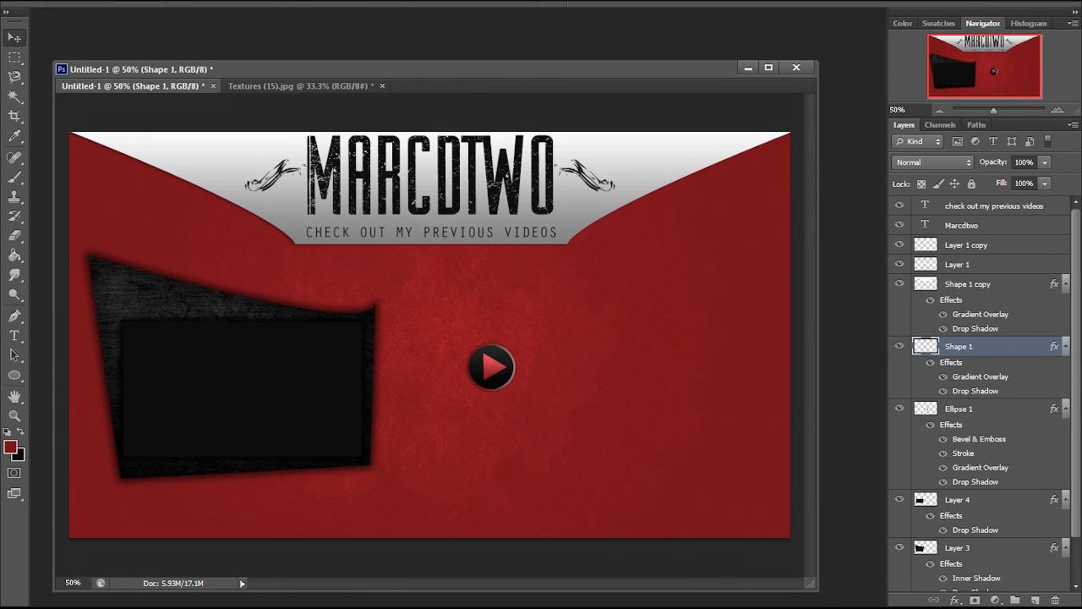
{"action": "left_click", "coordinate": [899, 346]}
{"action": "left_click", "coordinate": [900, 345]}
{"action": "left_click", "coordinate": [899, 408]}
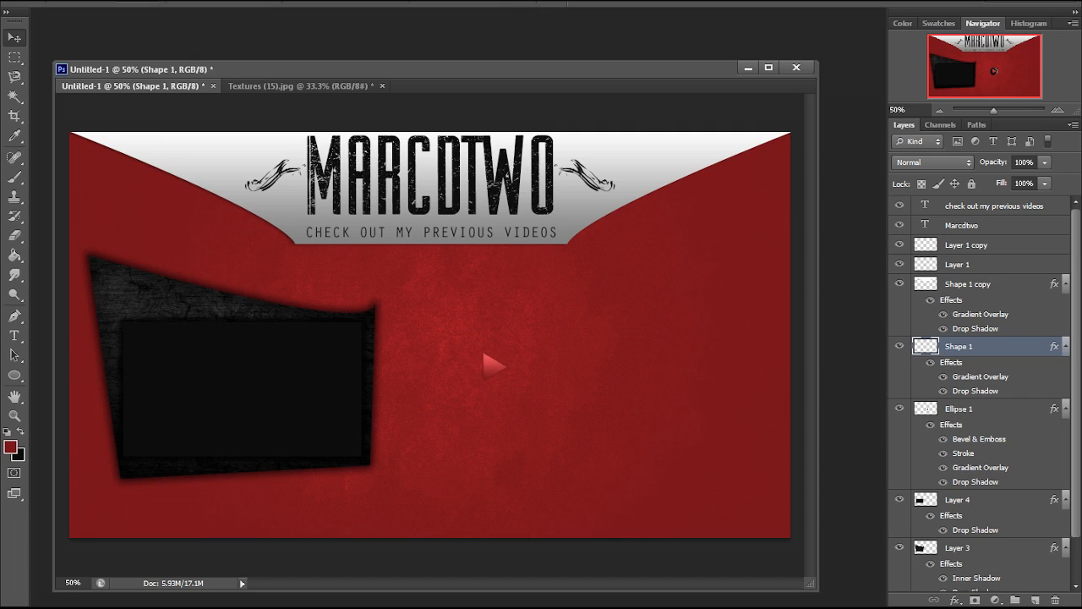
{"action": "left_click", "coordinate": [899, 408]}
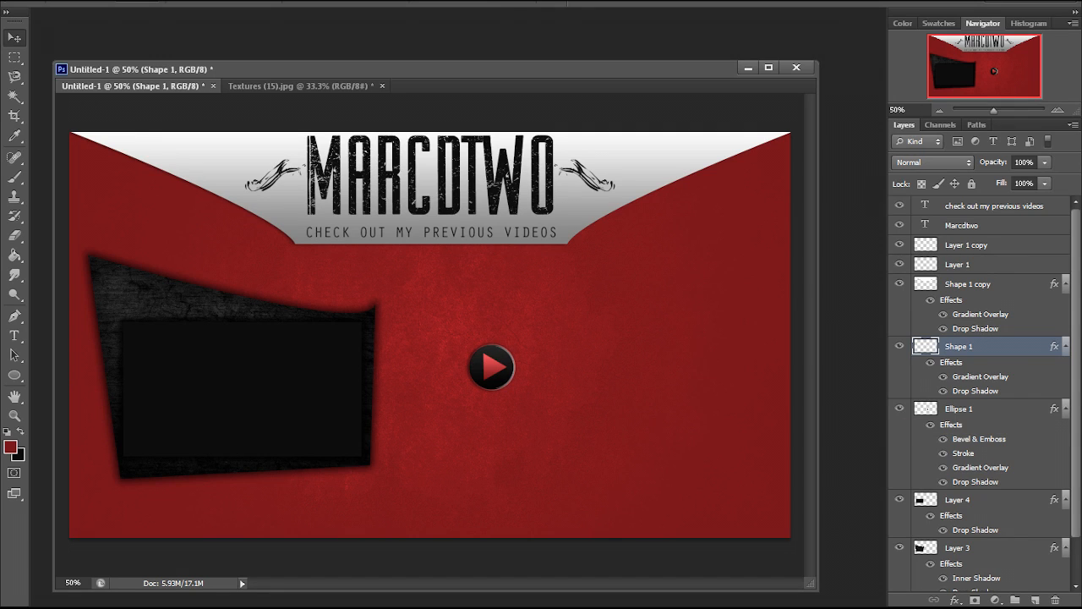
{"action": "left_click", "coordinate": [964, 409], "text": "ctrl"}
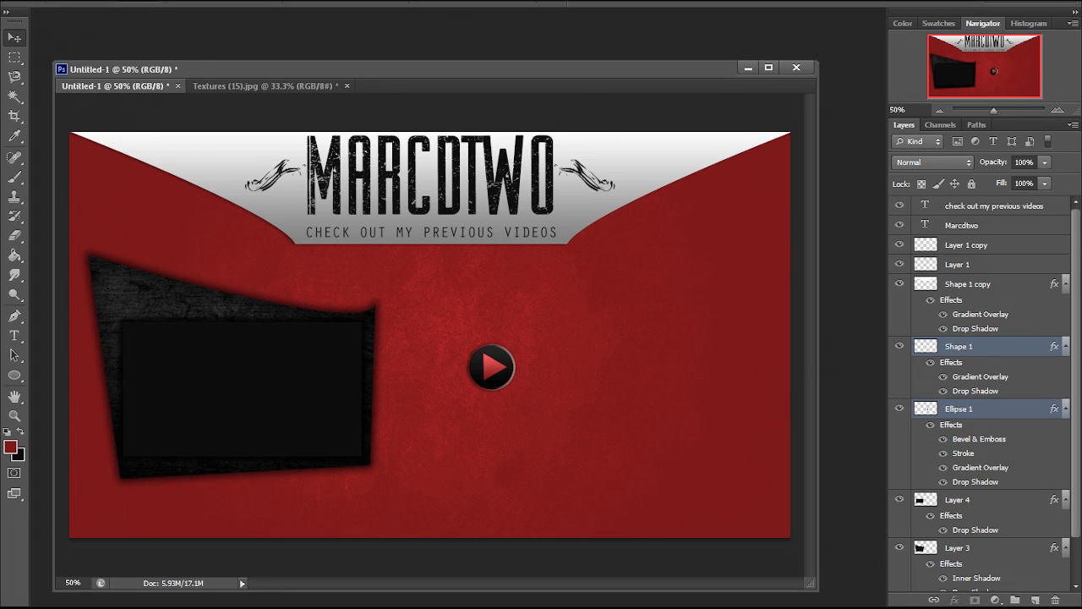
{"action": "left_click", "coordinate": [963, 346]}
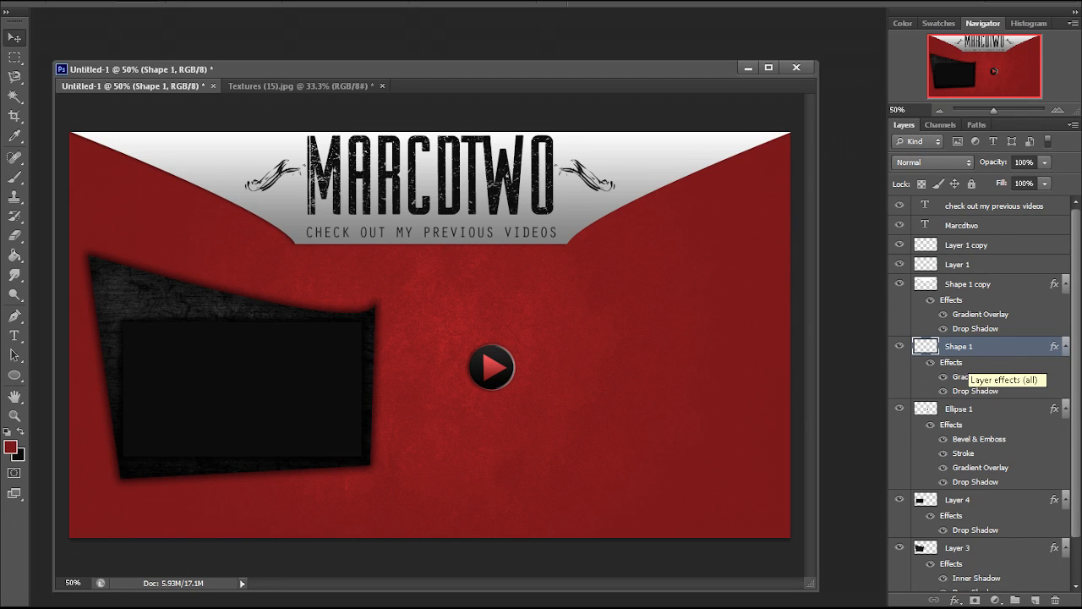
{"action": "left_click", "coordinate": [964, 409], "text": "ctrl"}
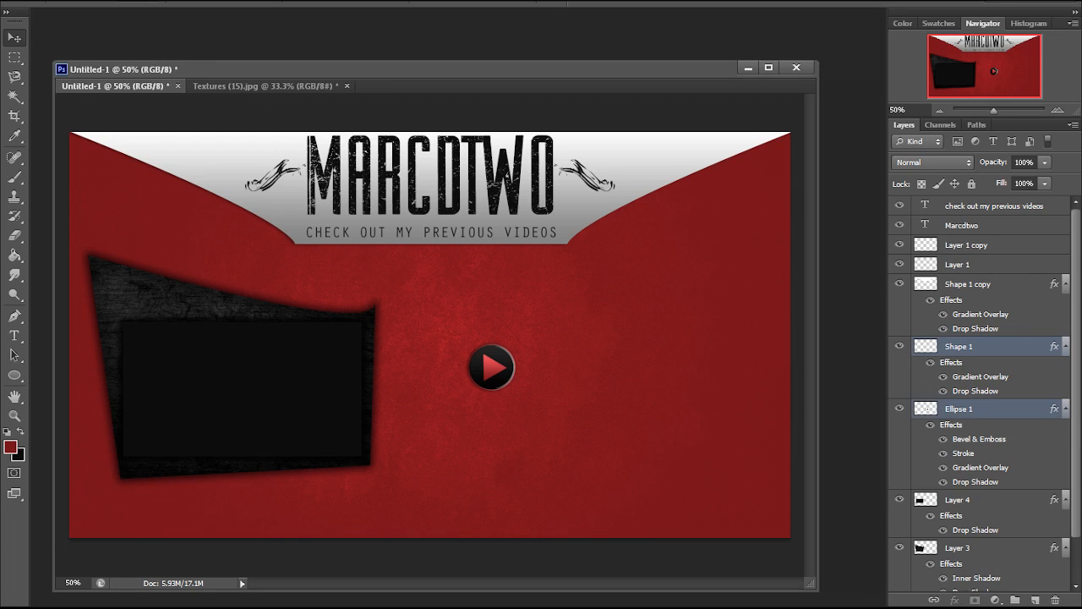
{"action": "left_click_drag", "start_coordinate": [504, 358], "coordinate": [241, 389]}
{"action": "key", "text": "ctrl+t"}
{"action": "key", "text": "Return"}
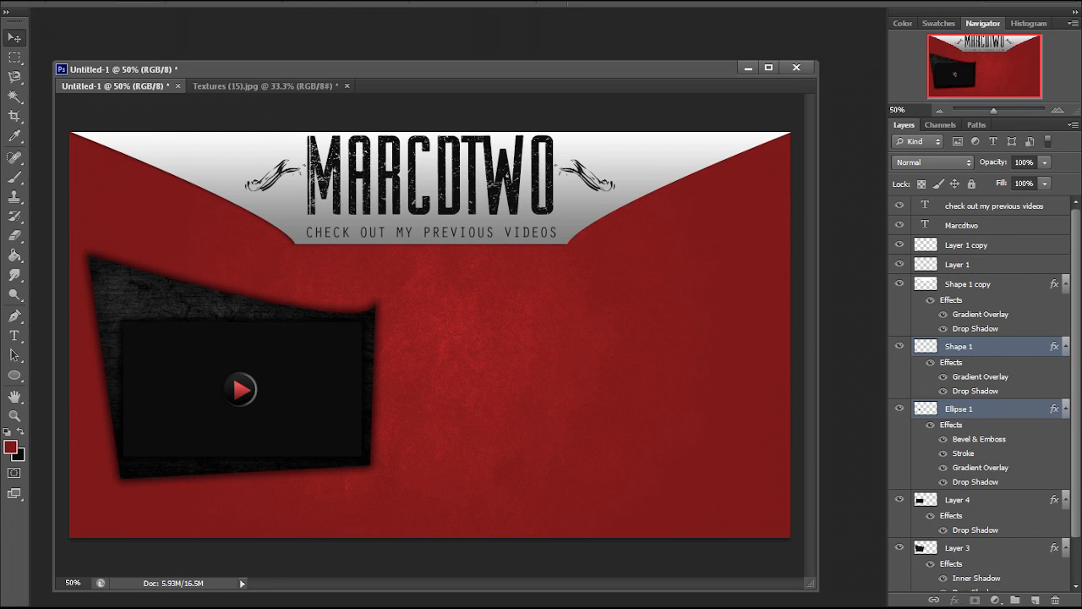
- Create a layer group and put the play triangle, circle, placeholder and wood panel layers (Shape 1 through Layer 3) in it
{"action": "scroll", "coordinate": [980, 389], "scroll_direction": "down", "scroll_amount": 3}
{"action": "left_click", "coordinate": [900, 236]}
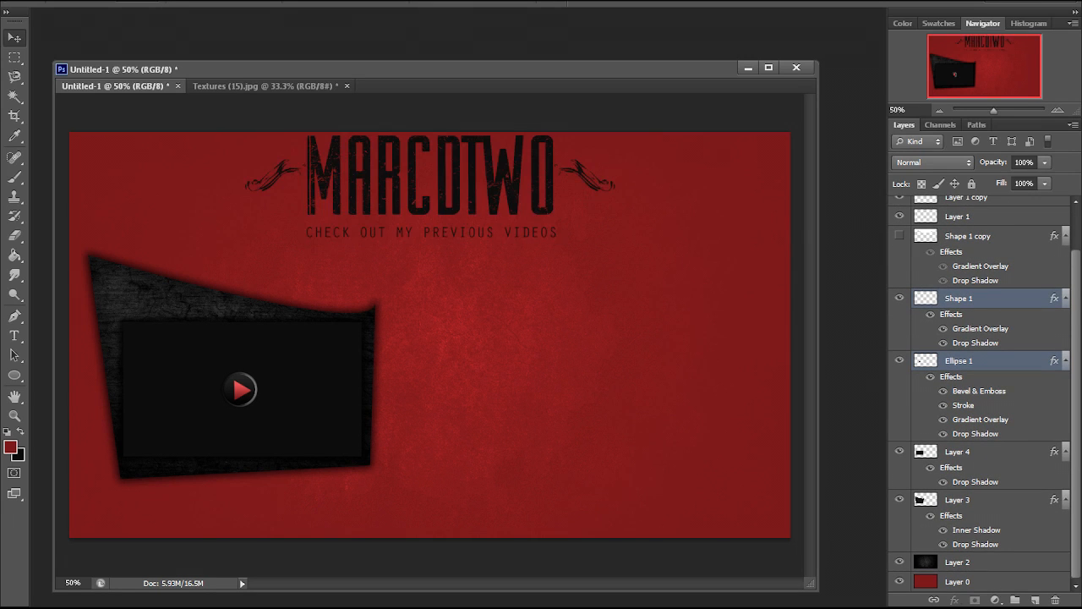
{"action": "left_click", "coordinate": [900, 236]}
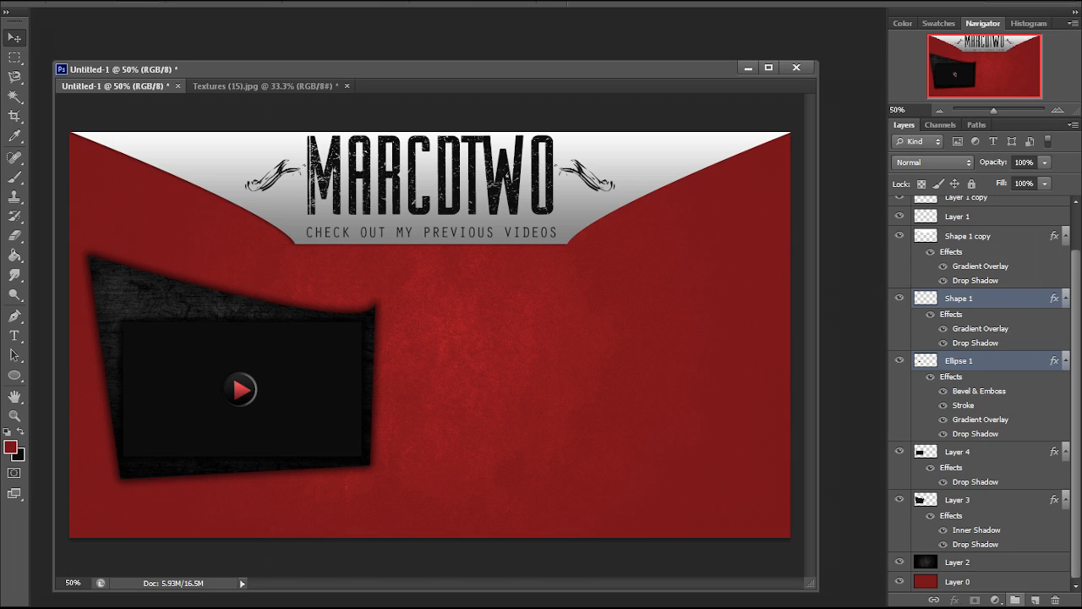
{"action": "left_click", "coordinate": [1014, 600]}
{"action": "left_click", "coordinate": [980, 315]}
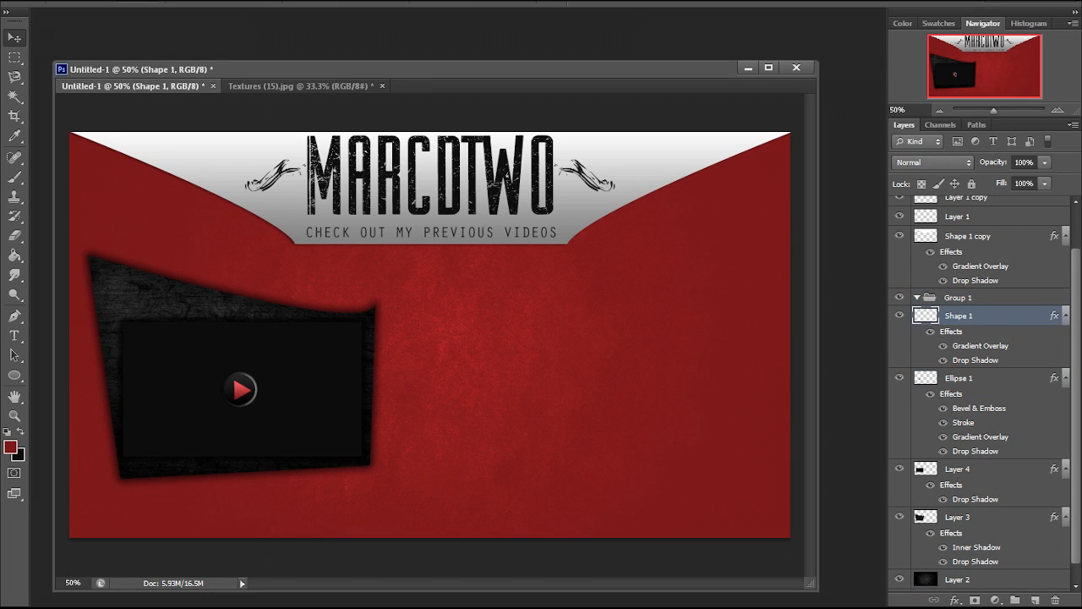
{"action": "left_click", "coordinate": [981, 516], "text": "shift"}
{"action": "left_click_drag", "start_coordinate": [981, 316], "coordinate": [981, 296]}
{"action": "left_click", "coordinate": [917, 298]}
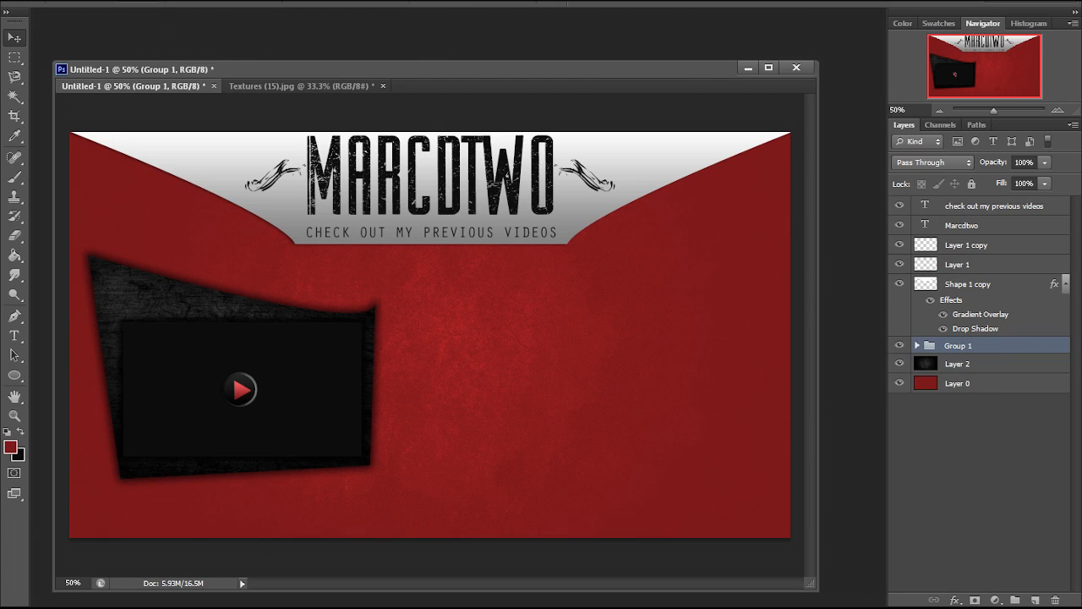
{"action": "left_click", "coordinate": [900, 345]}
{"action": "left_click", "coordinate": [900, 345]}
{"action": "left_click", "coordinate": [899, 345]}
{"action": "left_click", "coordinate": [900, 345]}
- Duplicate the video panel group and flip the copy horizontally
{"action": "right_click", "coordinate": [993, 345]}
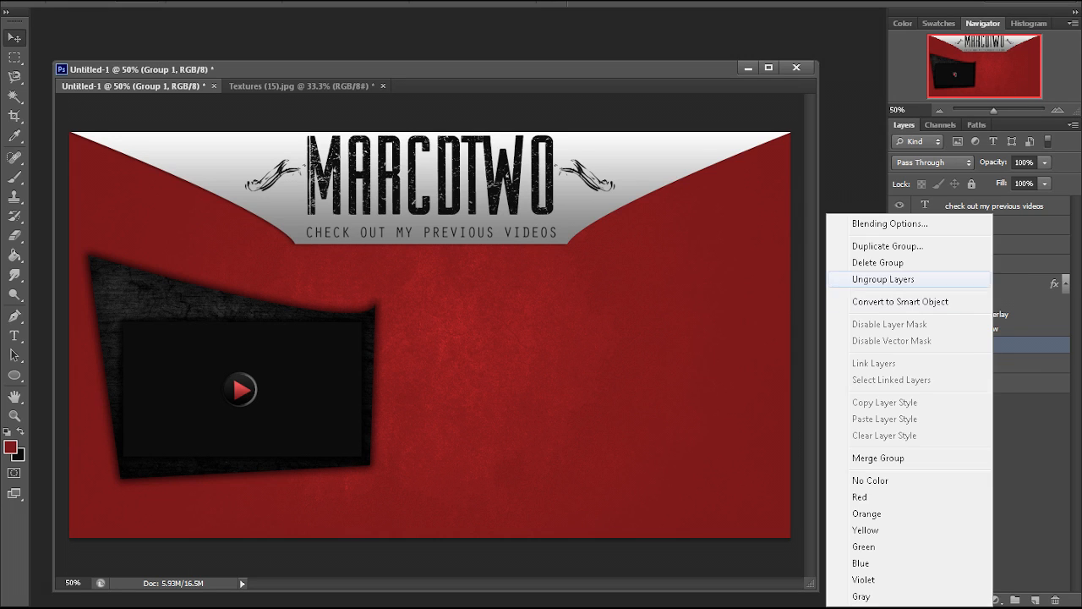
{"action": "left_click", "coordinate": [863, 244]}
{"action": "key", "text": "Return"}
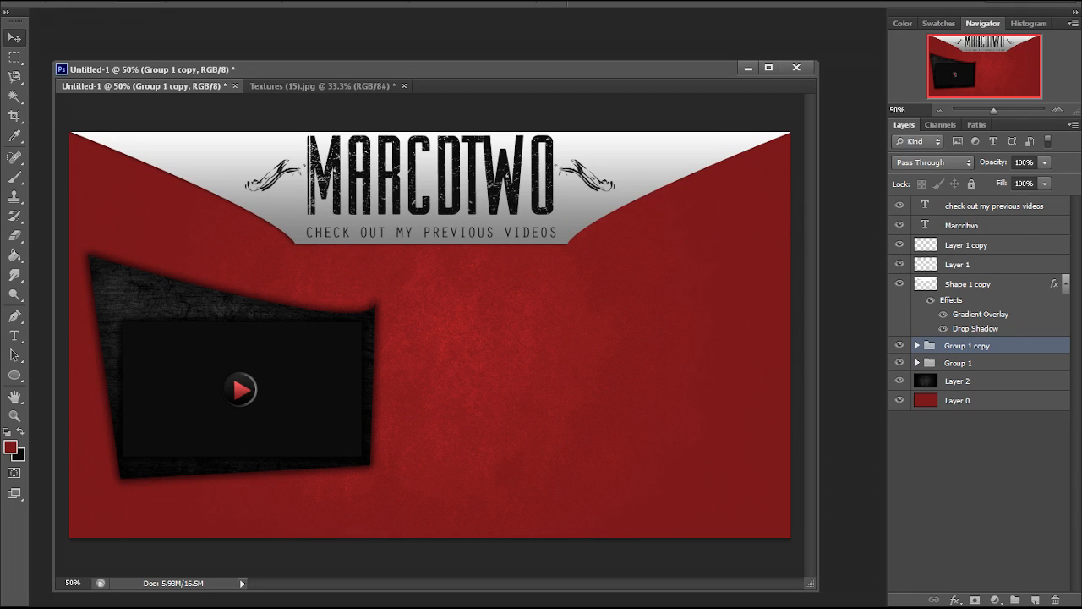
{"action": "key", "text": "ctrl+t"}
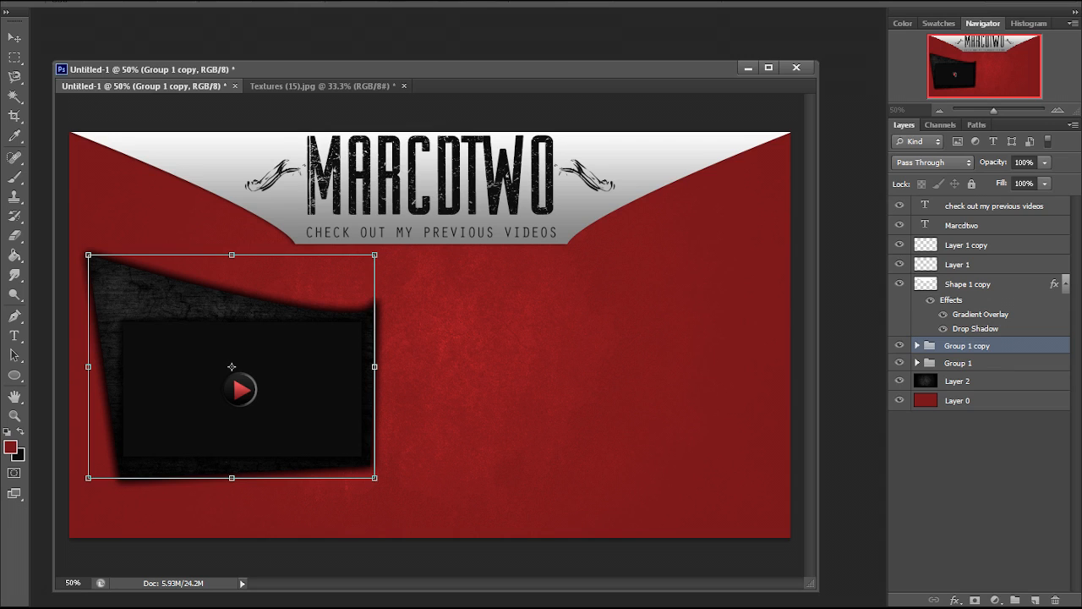
{"action": "right_click", "coordinate": [300, 99]}
{"action": "left_click", "coordinate": [338, 324]}
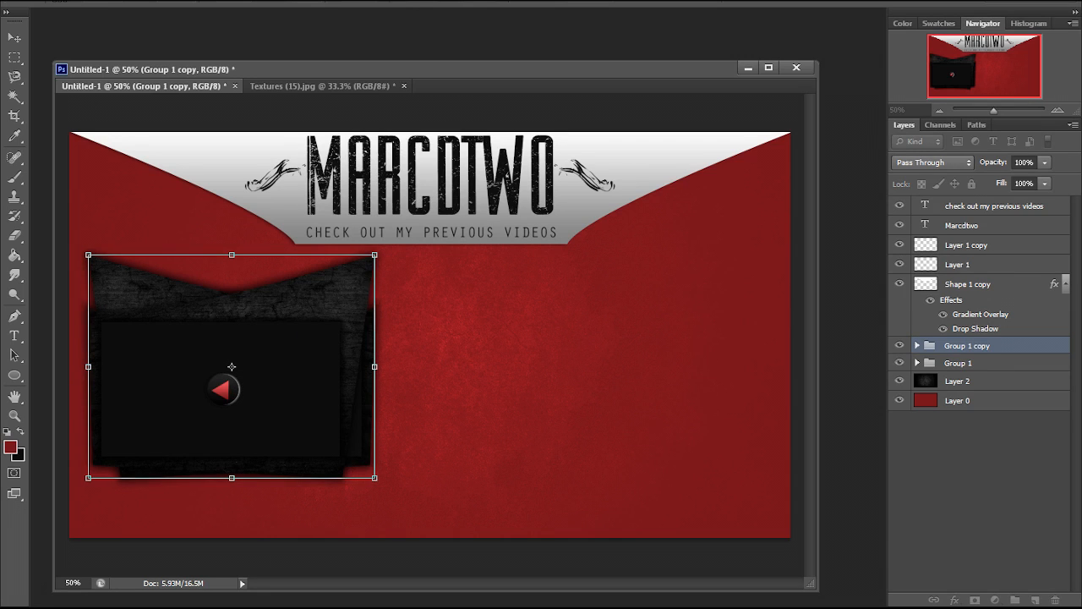
{"action": "key", "text": "Return"}
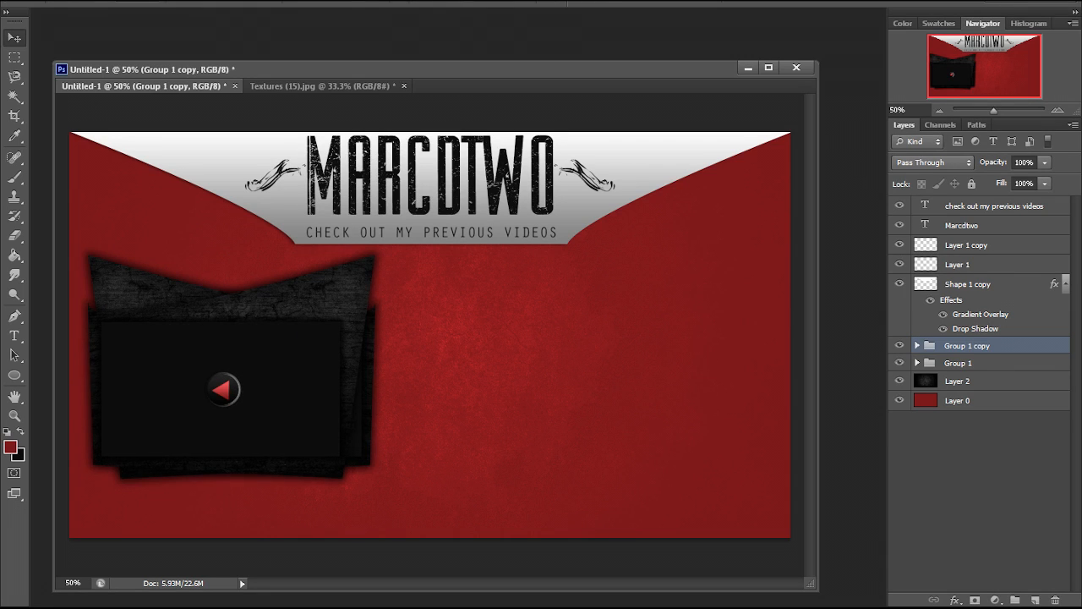
- Move the mirrored panel copy to the right half of the canvas, level with the original, and nudge it toward the centre
{"action": "left_click_drag", "start_coordinate": [213, 312], "coordinate": [608, 311]}
{"action": "key", "text": "Left"}
{"action": "key", "text": "Left"}
{"action": "key", "text": "Left"}
{"action": "key", "text": "Left"}
{"action": "key", "text": "Left"}
{"action": "key", "text": "Left"}
{"action": "key", "text": "Left"}
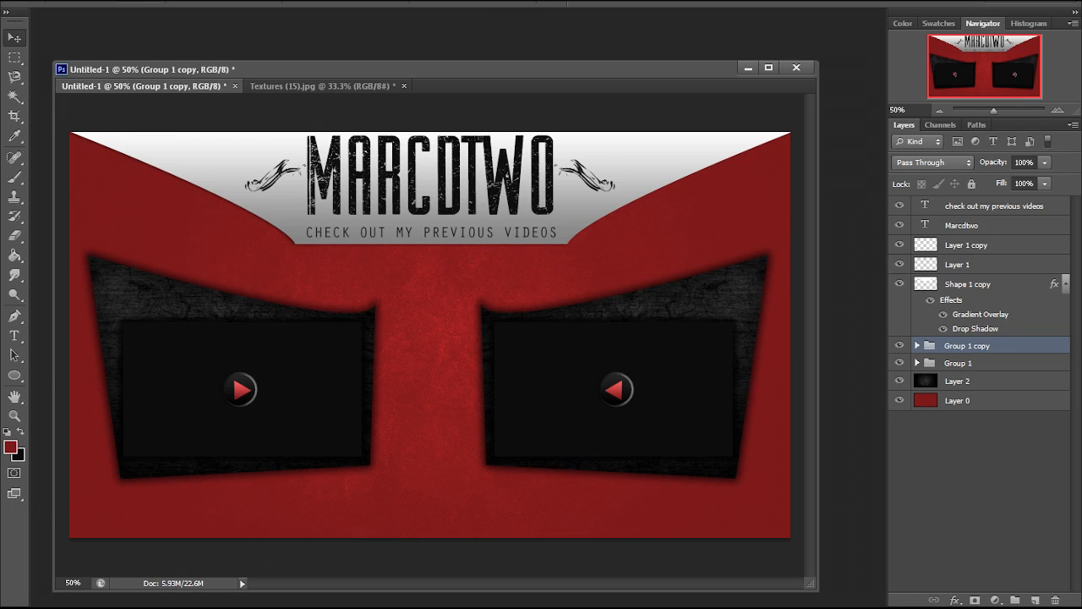
{"action": "key", "text": "Left"}
{"action": "key", "text": "Left"}
{"action": "key", "text": "Left"}
{"action": "key", "text": "Left"}
{"action": "key", "text": "Left"}
{"action": "key", "text": "Left"}
{"action": "key", "text": "Left"}
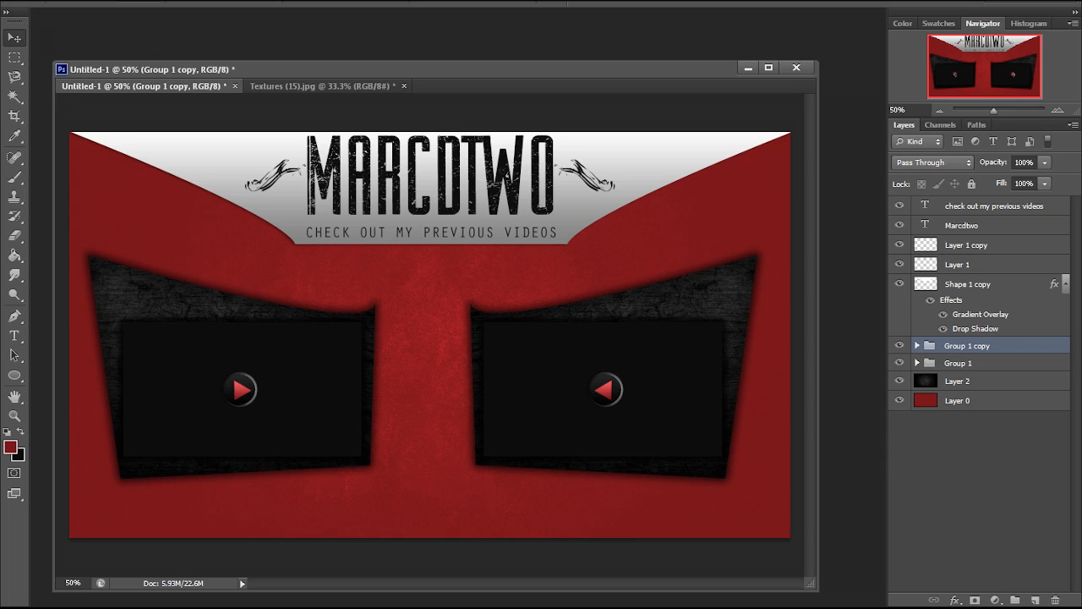
{"action": "key", "text": "Left"}
{"action": "key", "text": "Left"}
{"action": "key", "text": "Left"}
{"action": "key", "text": "Left"}
{"action": "key", "text": "Left"}
{"action": "key", "text": "Left"}
{"action": "key", "text": "Left"}
{"action": "key", "text": "Left"}
{"action": "key", "text": "Left"}
{"action": "key", "text": "Left"}
{"action": "key", "text": "Left"}
{"action": "key", "text": "Left"}
{"action": "key", "text": "Left"}
{"action": "key", "text": "Left"}
{"action": "key", "text": "Left"}
{"action": "key", "text": "Left"}
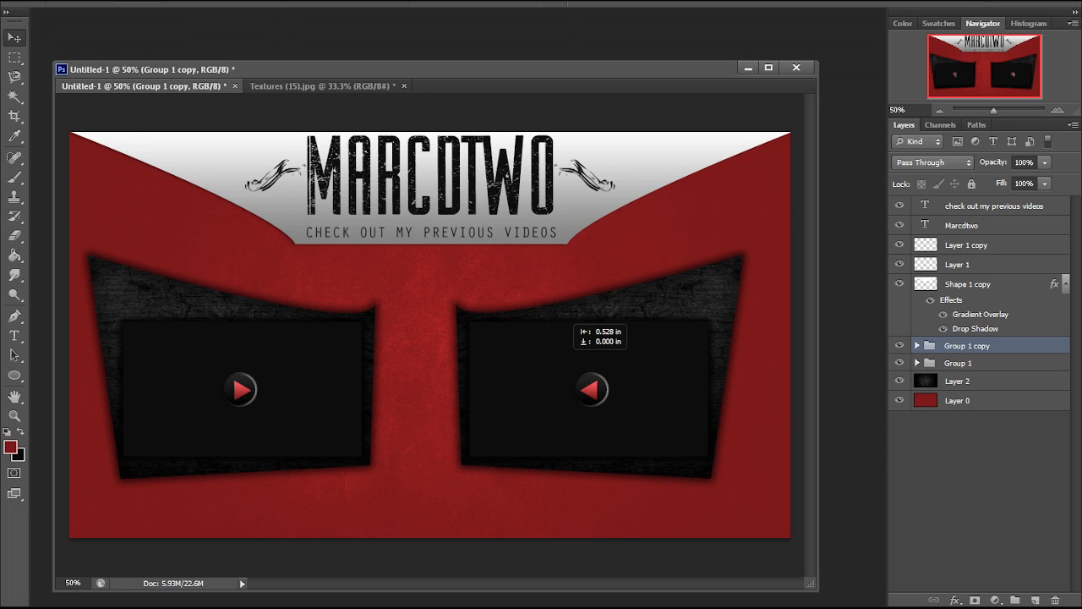
- Nudge the original video panel group right so both panels sit evenly around the middle of the canvas
{"action": "left_click", "coordinate": [959, 363]}
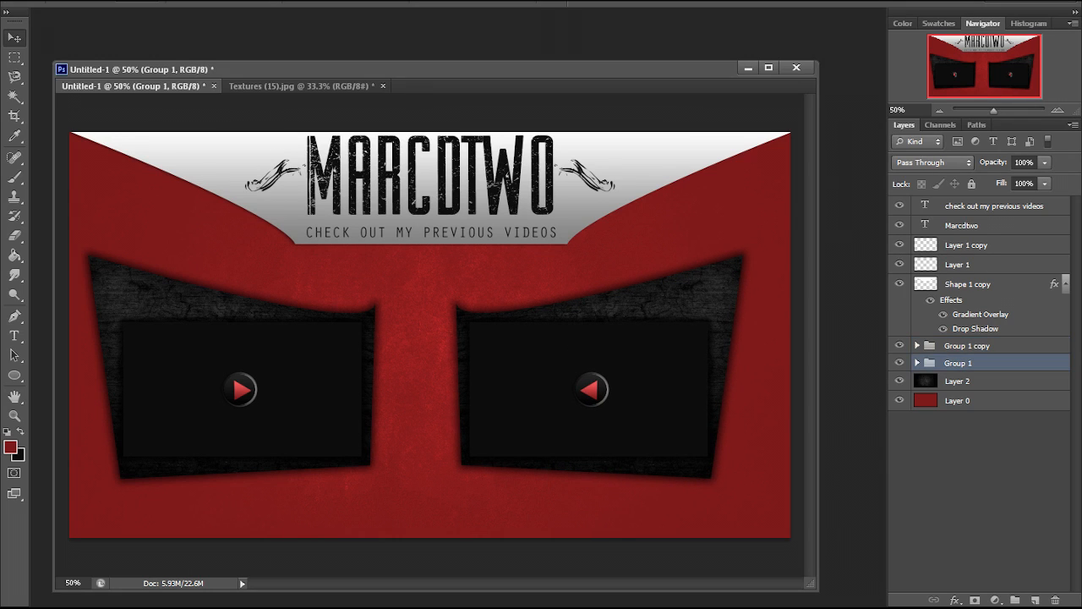
{"action": "key", "text": "Right"}
{"action": "key", "text": "Right"}
{"action": "key", "text": "Right"}
{"action": "key", "text": "Right"}
{"action": "key", "text": "Right"}
{"action": "key", "text": "Right"}
{"action": "key", "text": "Right"}
{"action": "key", "text": "Right"}
{"action": "key", "text": "Right"}
{"action": "key", "text": "Right"}
{"action": "key", "text": "Right"}
{"action": "key", "text": "Right"}
{"action": "key", "text": "Right"}
{"action": "key", "text": "Right"}
{"action": "key", "text": "Right"}
{"action": "key", "text": "Right"}
{"action": "key", "text": "Right"}
{"action": "key", "text": "Right"}
{"action": "key", "text": "Right"}
{"action": "key", "text": "Right"}
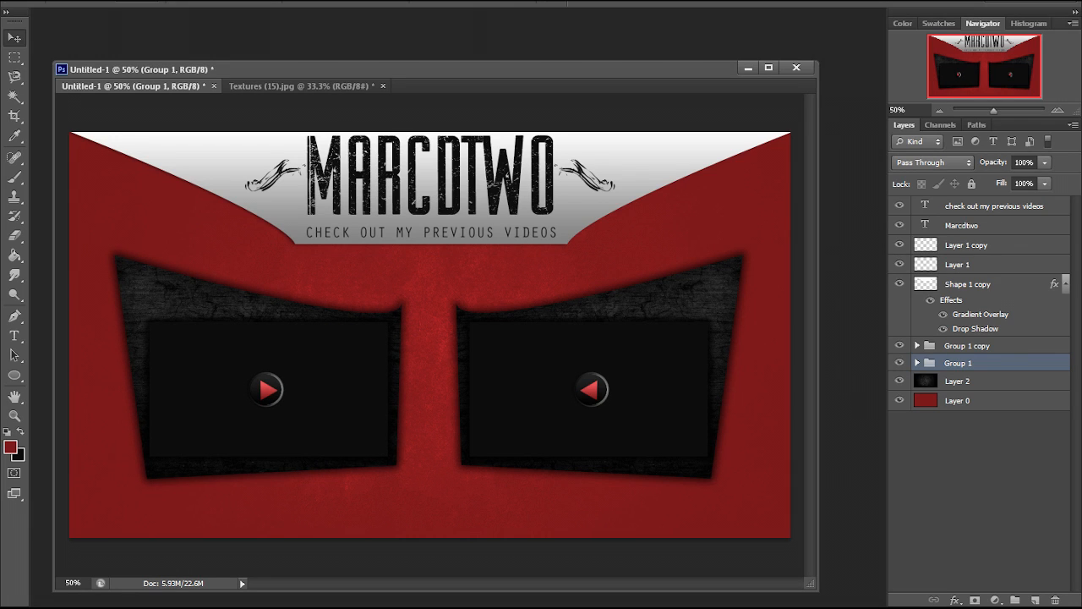
- Flip the play triangle and circle in the copied panel group horizontally so the triangle points right, and apply the transformation
{"action": "left_click", "coordinate": [917, 345]}
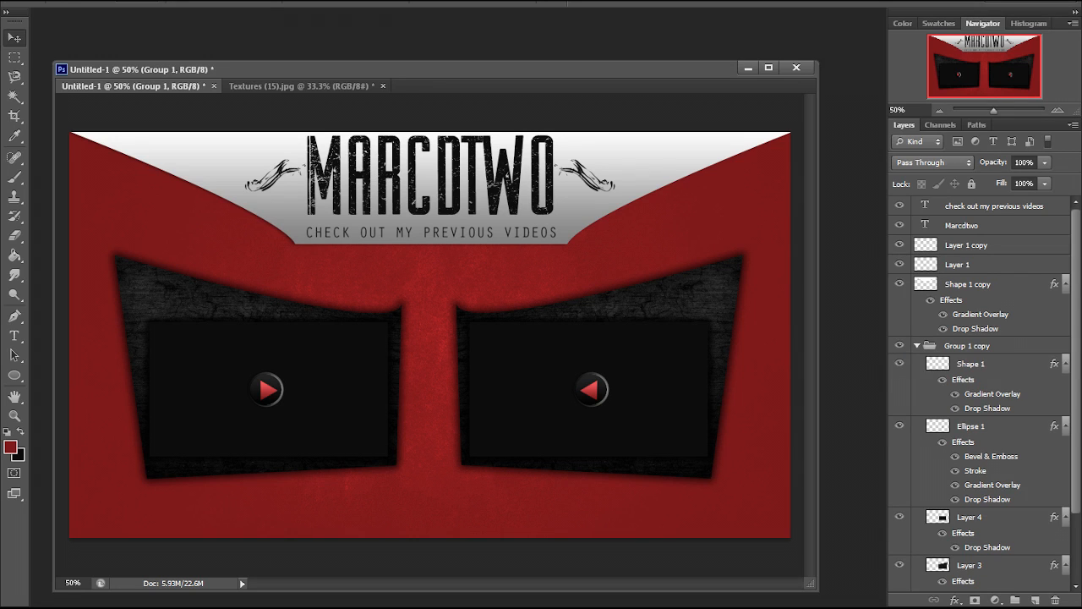
{"action": "left_click", "coordinate": [970, 363]}
{"action": "left_click", "coordinate": [900, 364]}
{"action": "left_click", "coordinate": [899, 364]}
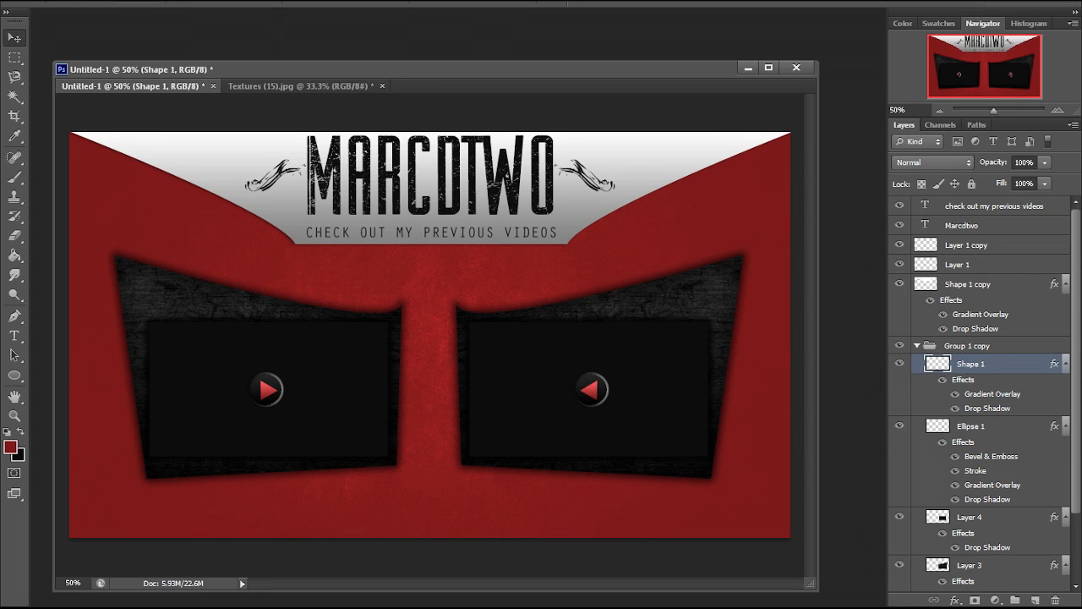
{"action": "left_click", "coordinate": [971, 426], "text": "ctrl"}
{"action": "key", "text": "ctrl+t"}
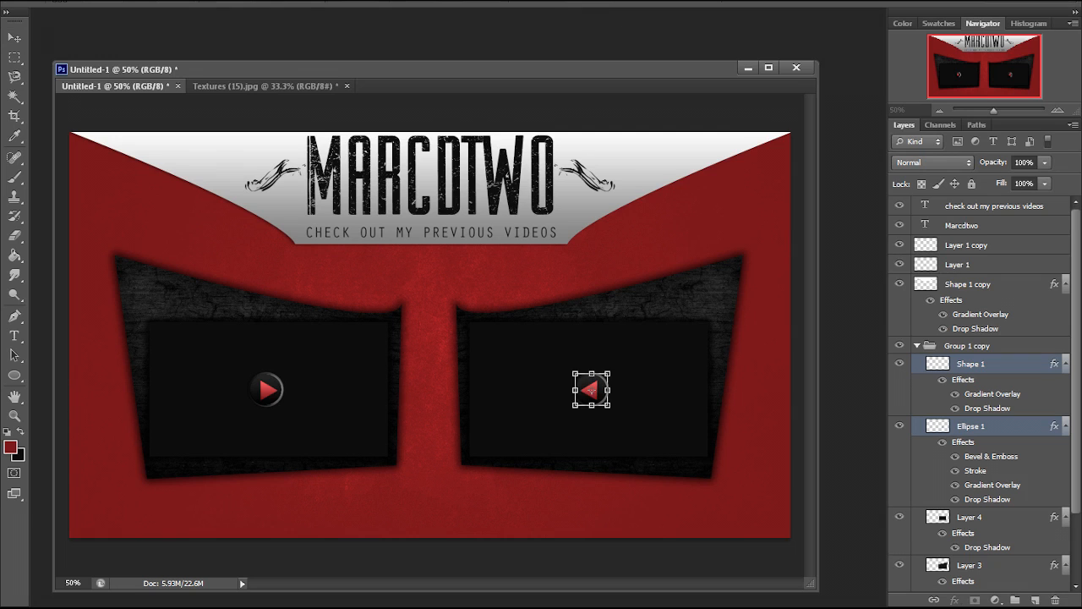
{"action": "right_click", "coordinate": [591, 389]}
{"action": "left_click", "coordinate": [660, 357]}
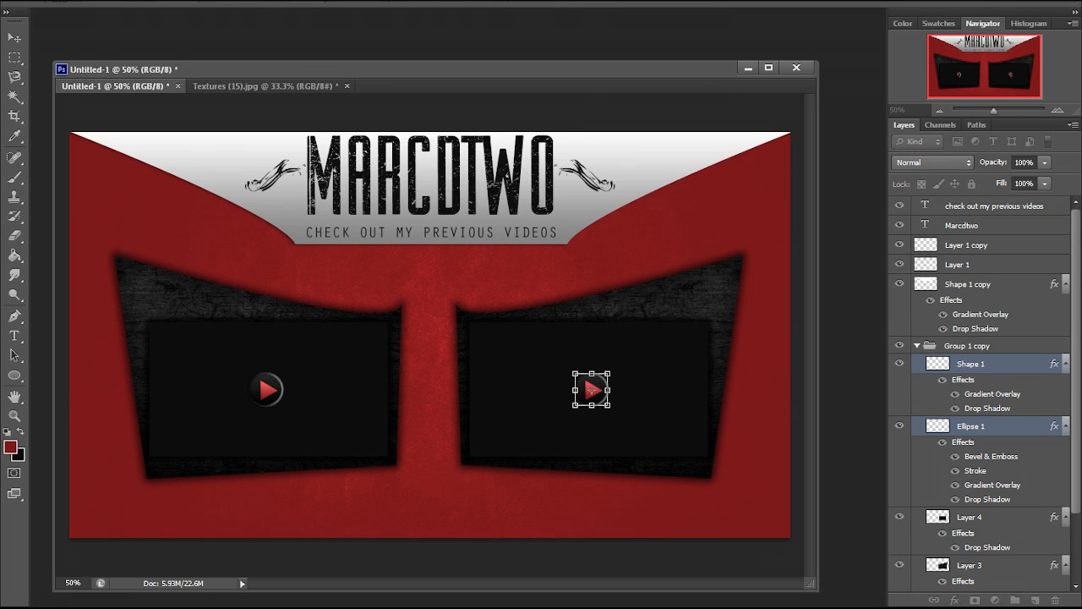
{"action": "key", "text": "v"}
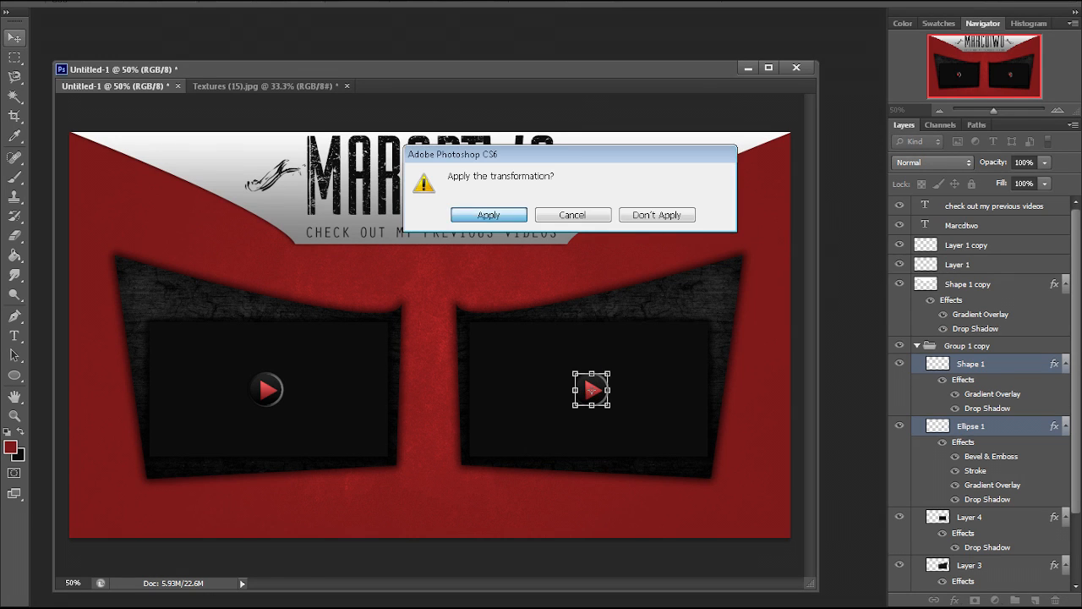
{"action": "key", "text": "Return"}
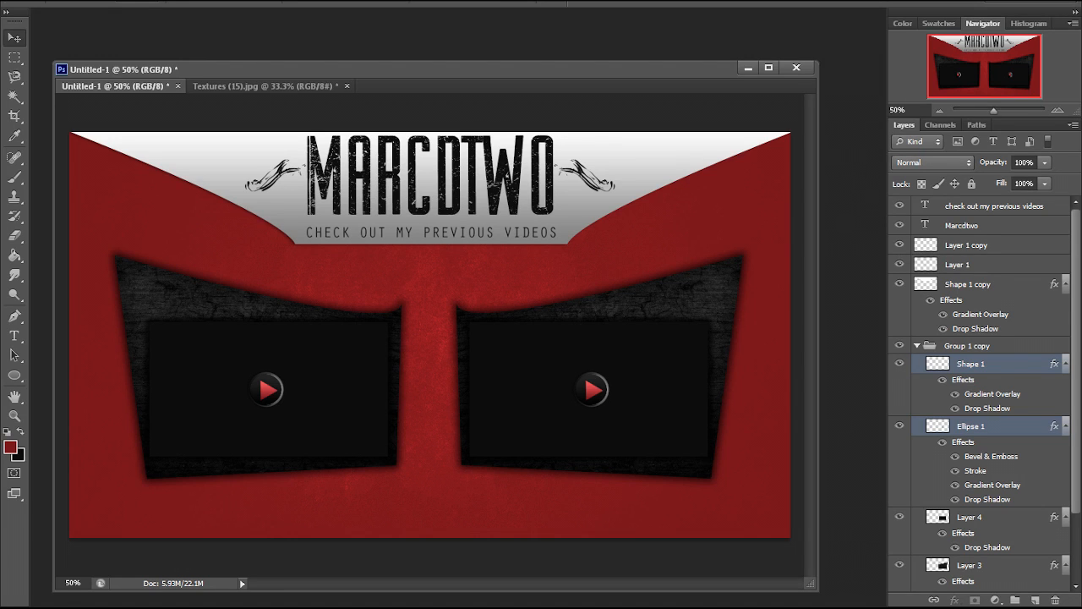
- Collapse the copied video panel group and move both panel groups down slightly together, away from the header
{"action": "left_click", "coordinate": [14, 335]}
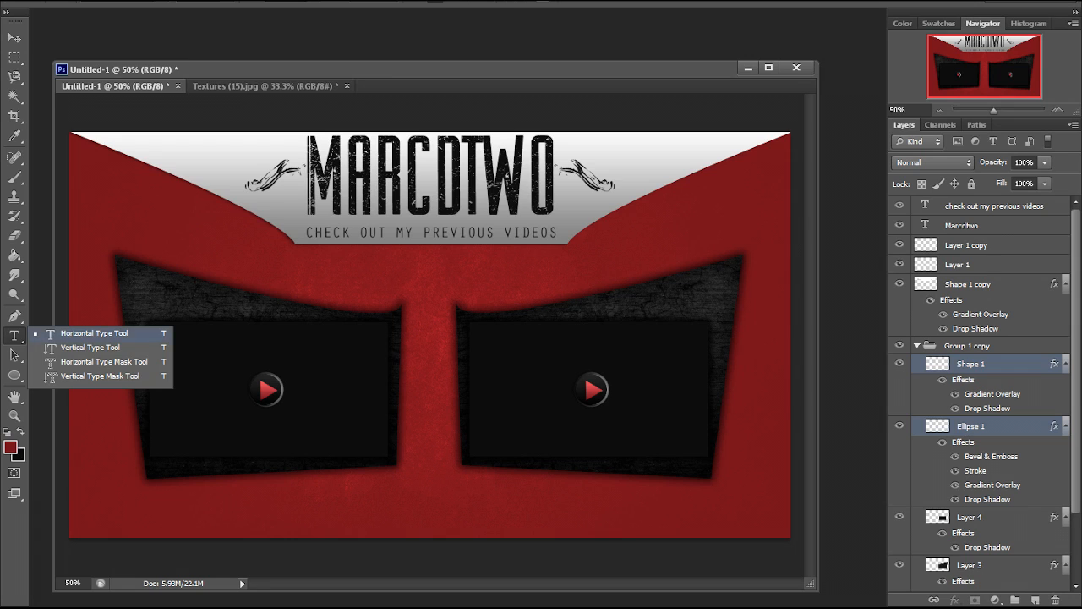
{"action": "left_click", "coordinate": [94, 333]}
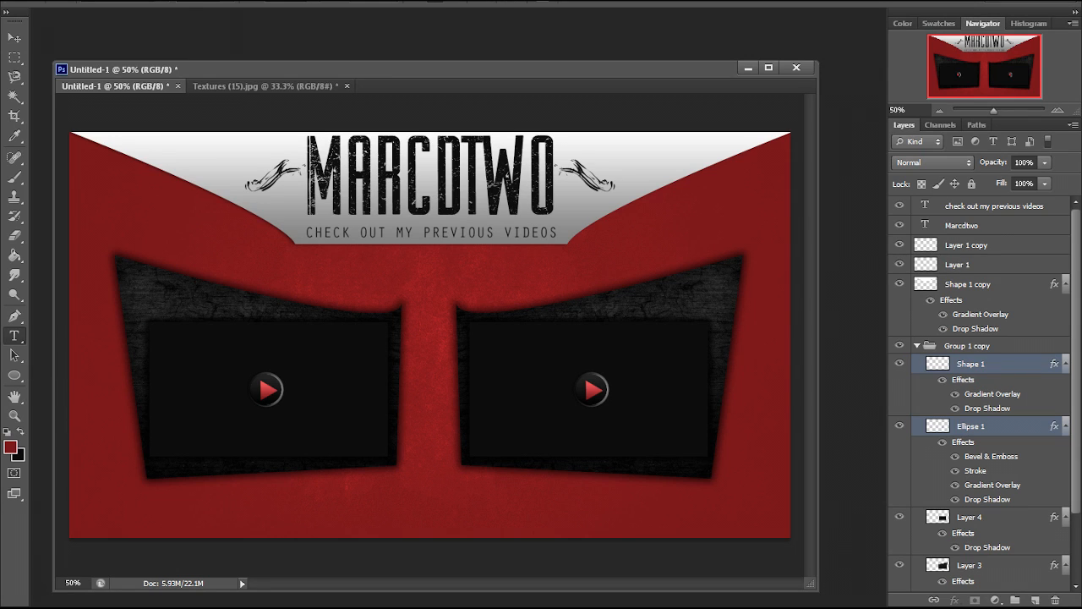
{"action": "left_click", "coordinate": [918, 345]}
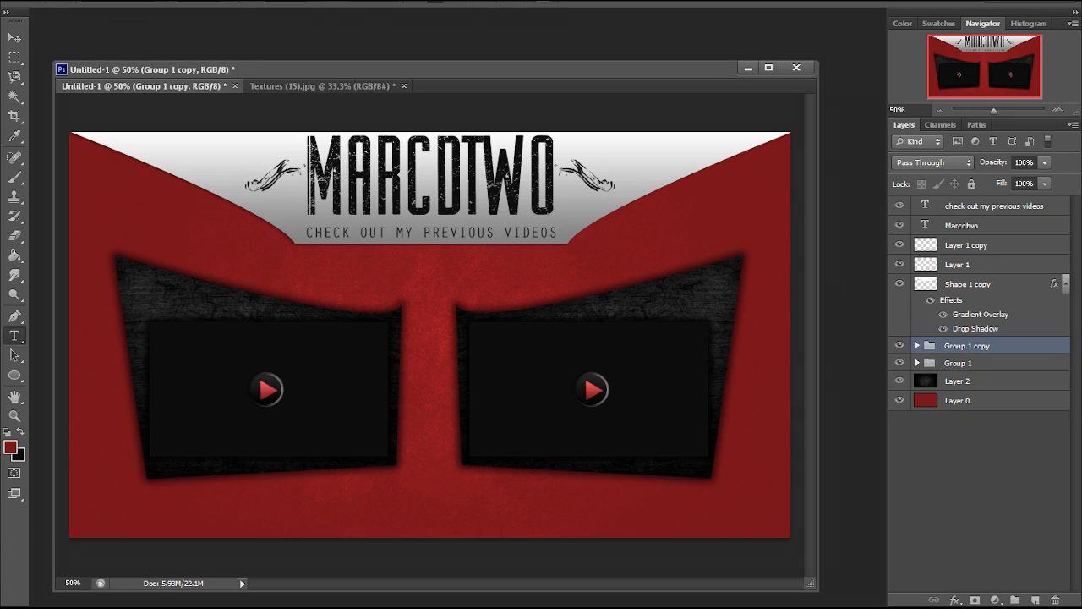
{"action": "left_click", "coordinate": [959, 363], "text": "shift"}
{"action": "key", "text": "v"}
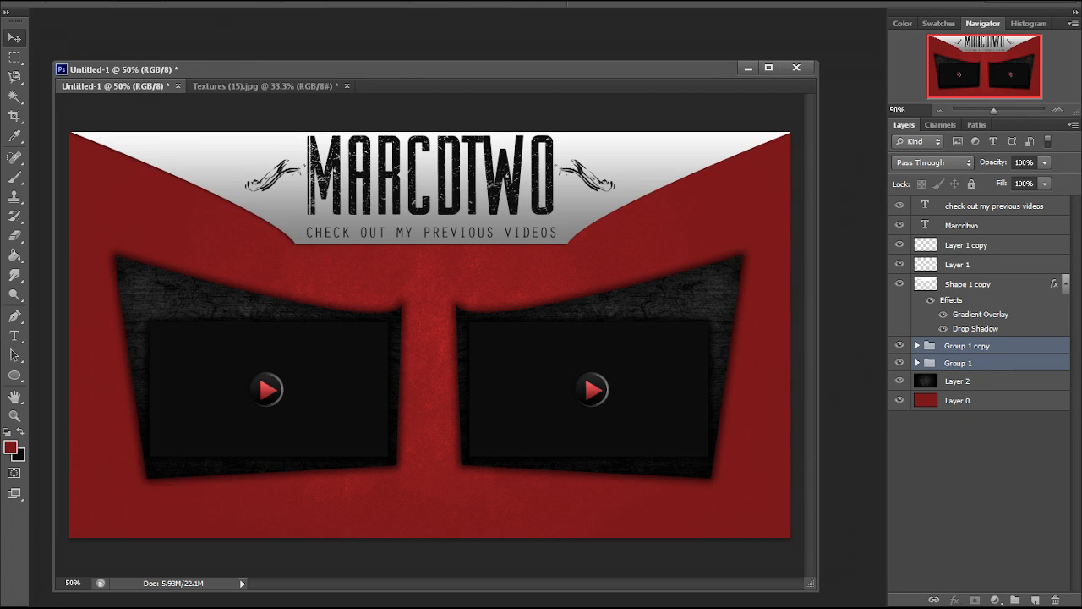
{"action": "left_click_drag", "start_coordinate": [422, 333], "coordinate": [429, 342]}
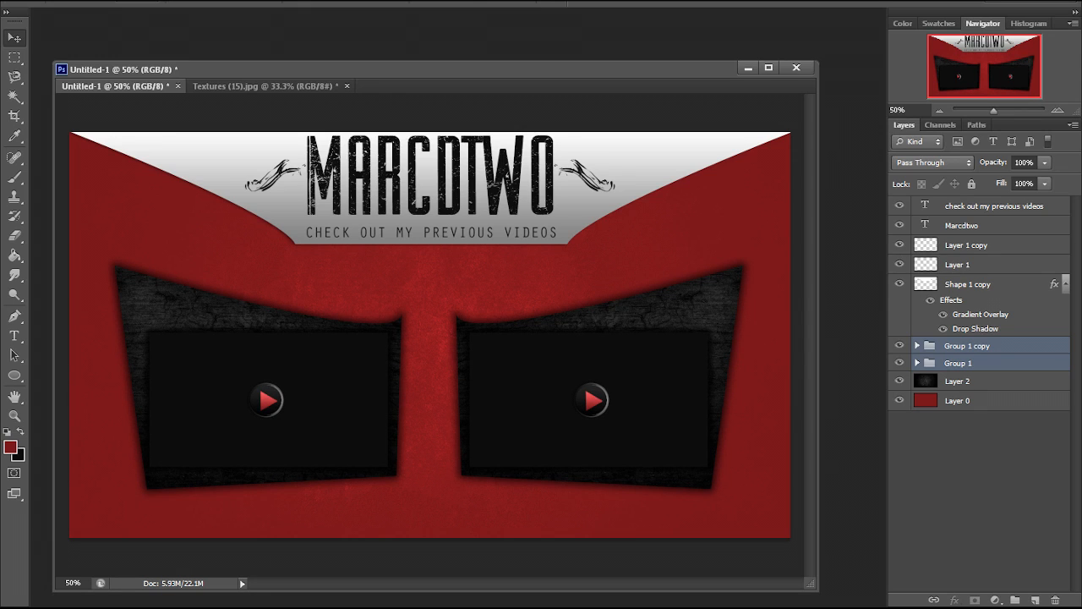
{"action": "left_click_drag", "start_coordinate": [14, 335], "coordinate": [85, 330]}
{"action": "left_click", "coordinate": [344, 282]}
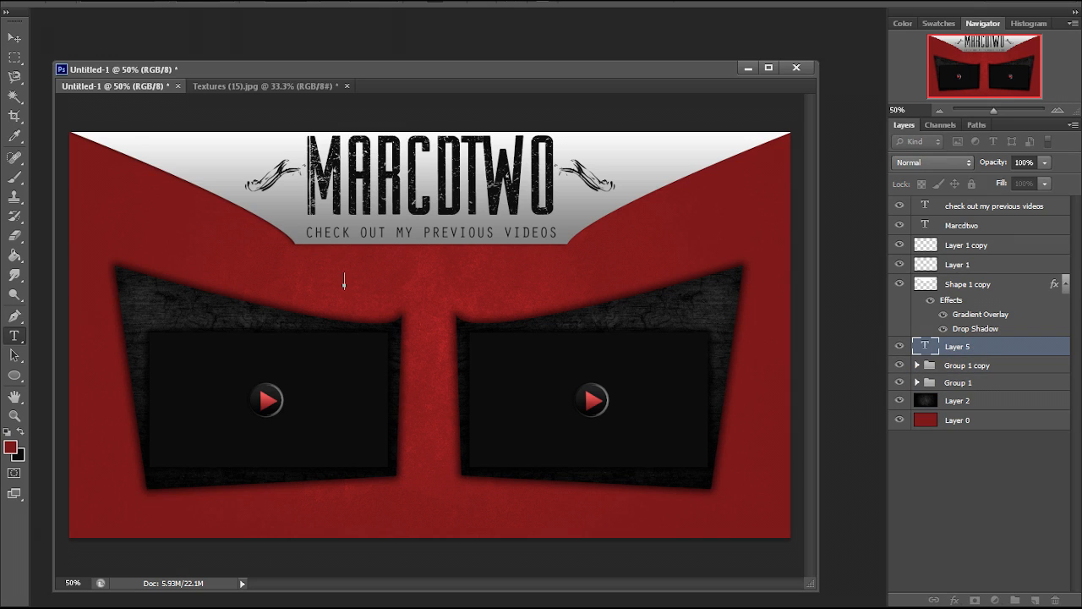
{"action": "type", "text": "don't forget o"}
{"action": "left_click", "coordinate": [991, 347]}
{"action": "right_click", "coordinate": [990, 346]}
{"action": "left_click", "coordinate": [955, 96]}
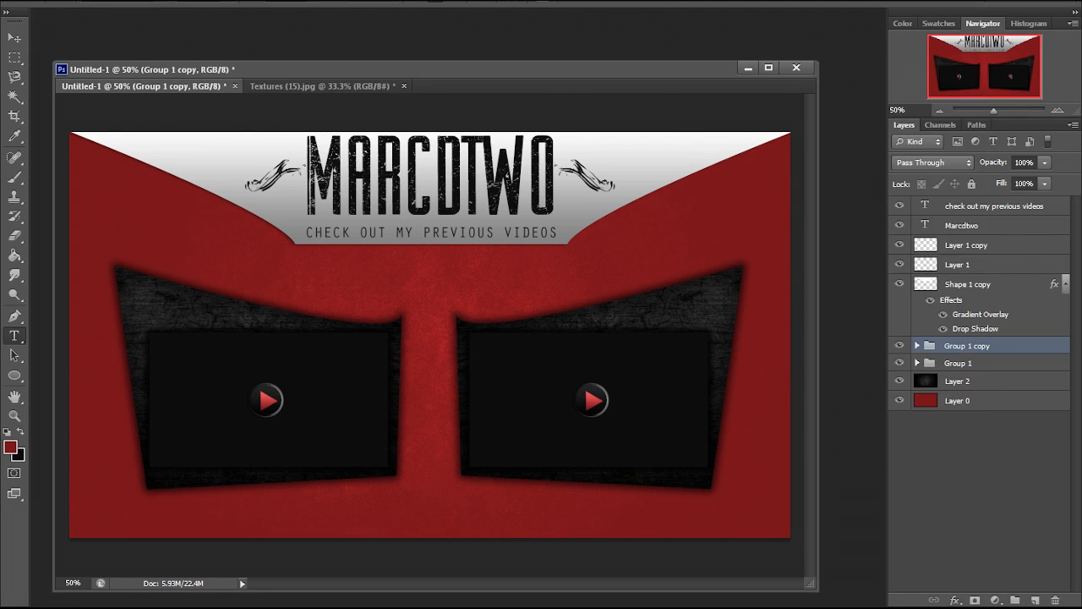
{"action": "key", "text": "v"}
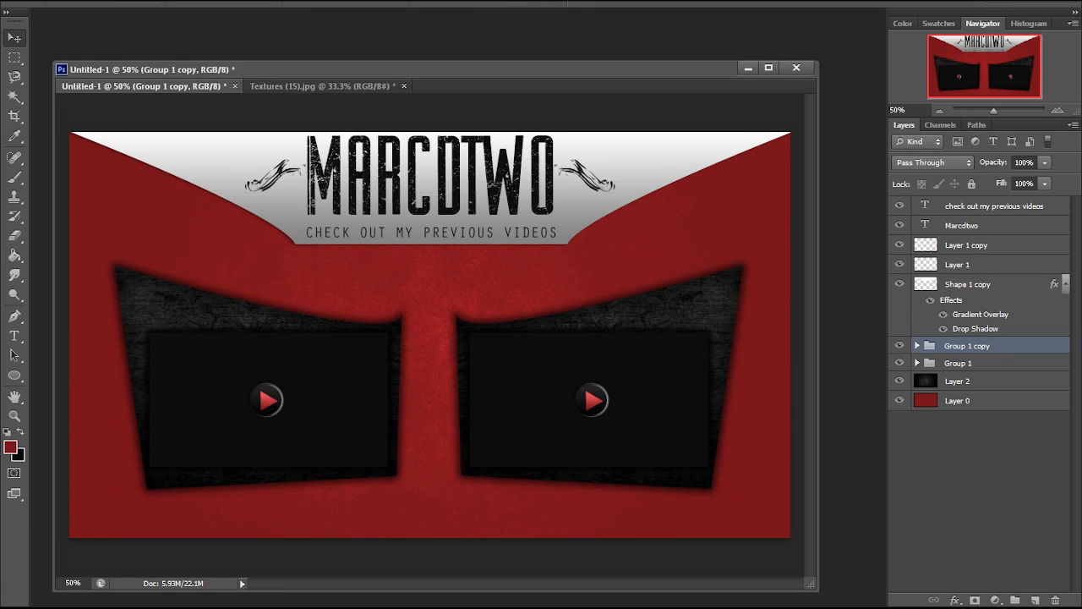
- Switch to the Pen tool and set the foreground colour to off-white #f1f1f1
{"action": "right_click", "coordinate": [14, 316]}
{"action": "left_click", "coordinate": [80, 313]}
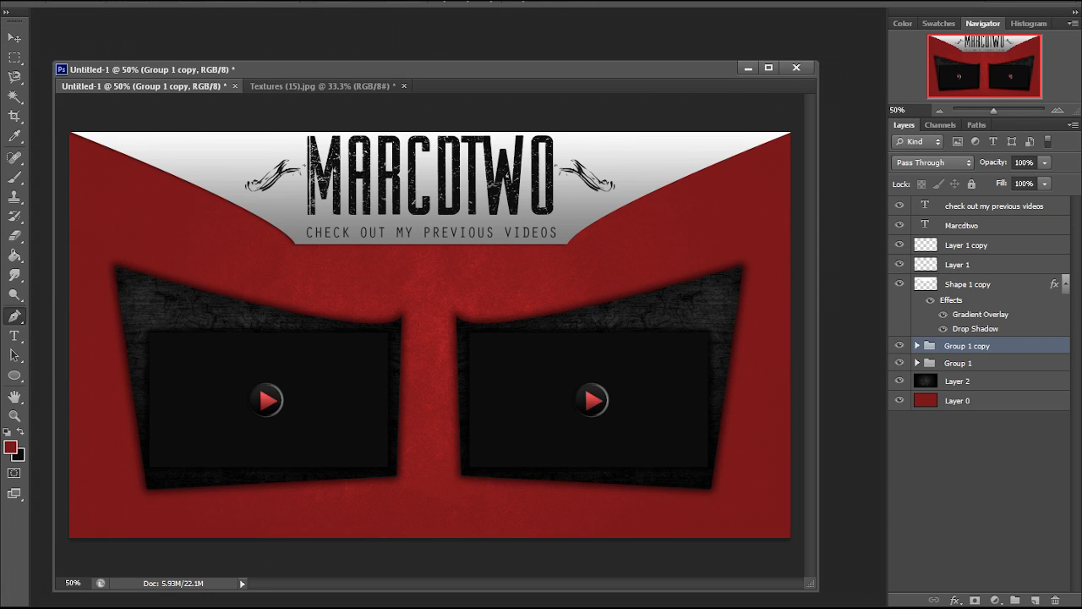
{"action": "left_click", "coordinate": [10, 446]}
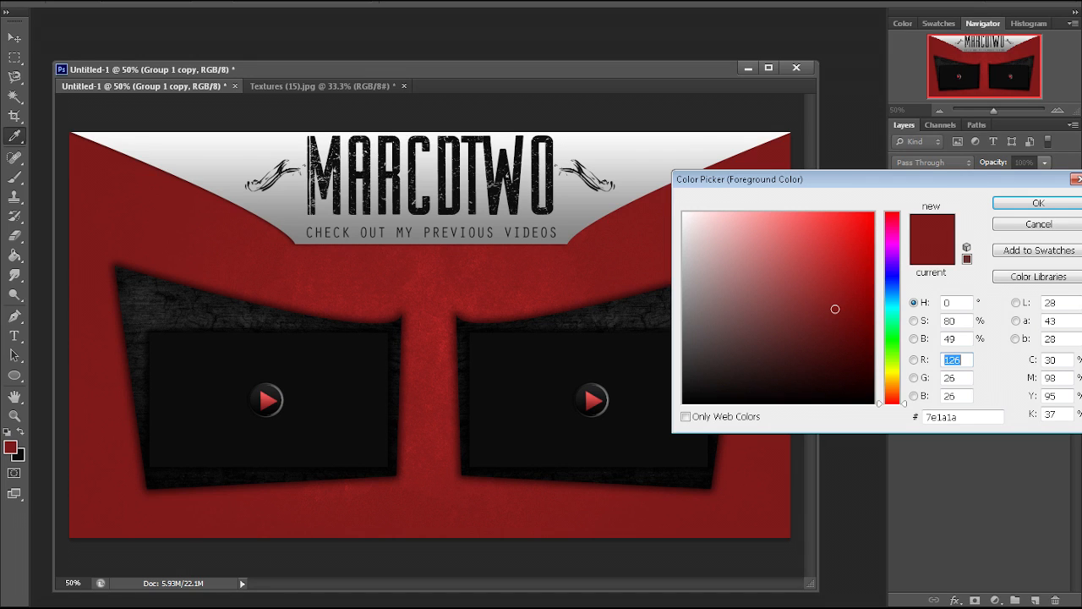
{"action": "left_click", "coordinate": [684, 222]}
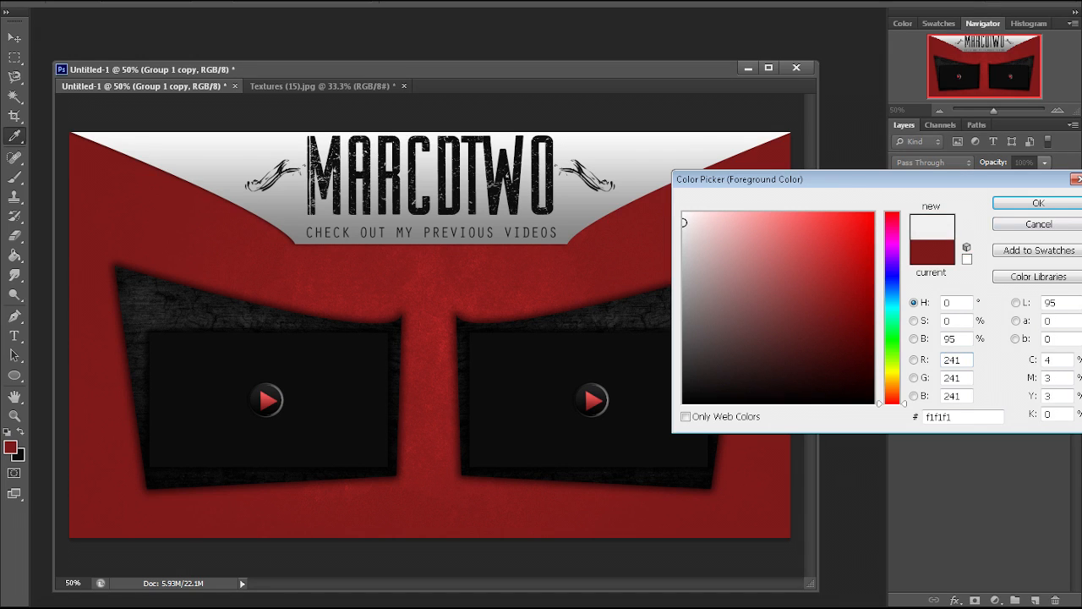
{"action": "left_click", "coordinate": [1039, 203]}
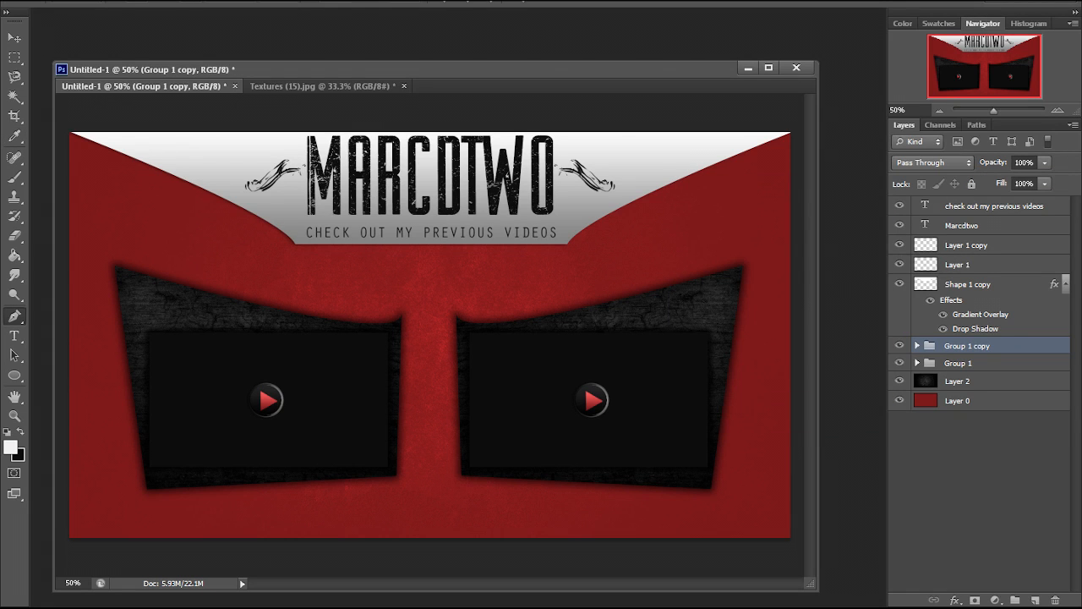
{"action": "left_click", "coordinate": [900, 284]}
{"action": "left_click", "coordinate": [900, 284]}
{"action": "left_click", "coordinate": [900, 284]}
{"action": "left_click", "coordinate": [900, 284]}
{"action": "left_click", "coordinate": [899, 284]}
{"action": "left_click", "coordinate": [900, 284]}
{"action": "left_click", "coordinate": [981, 284]}
{"action": "left_click", "coordinate": [981, 345]}
- Try to draw an off-white curved arrow shape from the header's left slope down toward the left video panel
{"action": "left_click", "coordinate": [248, 205]}
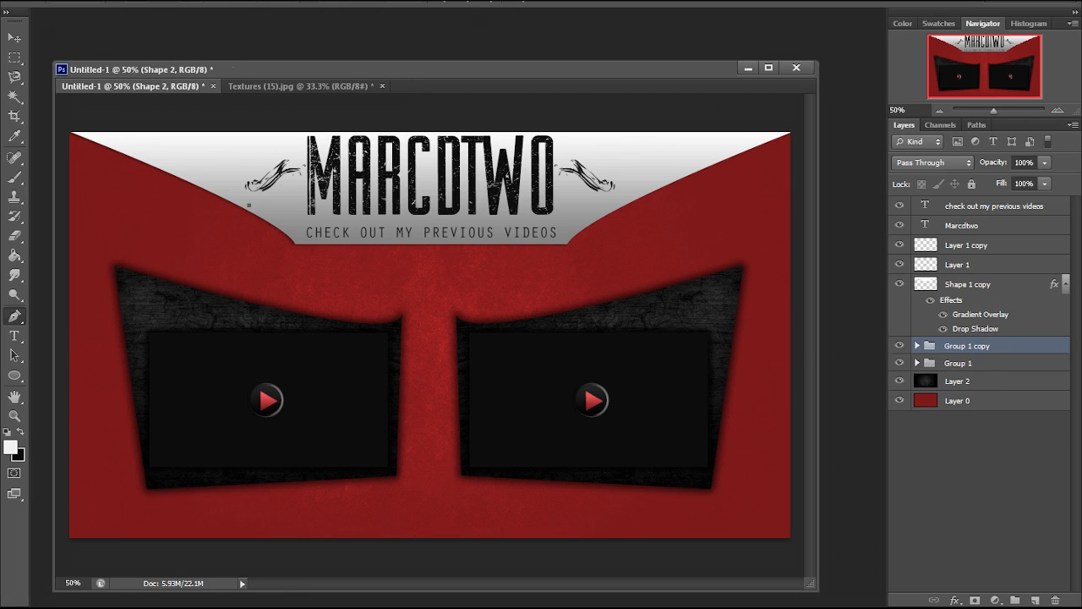
{"action": "left_click_drag", "start_coordinate": [113, 192], "coordinate": [109, 228]}
{"action": "left_click", "coordinate": [114, 191], "text": "alt"}
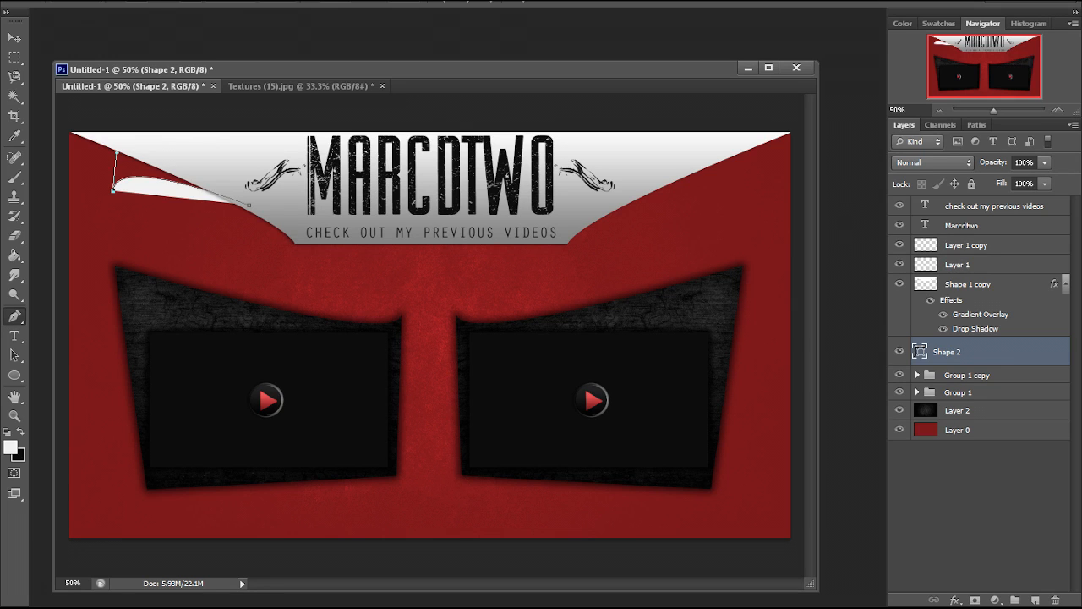
{"action": "left_click_drag", "start_coordinate": [194, 254], "coordinate": [236, 339]}
{"action": "left_click", "coordinate": [194, 254], "text": "alt"}
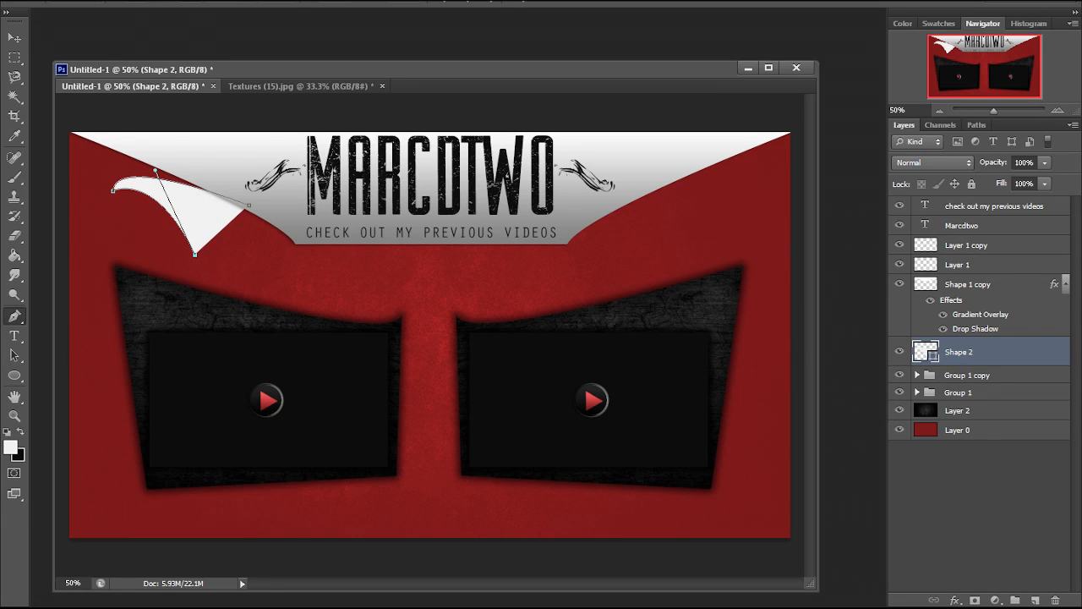
{"action": "left_click", "coordinate": [169, 257]}
{"action": "left_click_drag", "start_coordinate": [169, 257], "coordinate": [174, 254]}
{"action": "mouse_move", "coordinate": [194, 255]}
{"action": "left_mouse_down"}
{"action": "mouse_move", "coordinate": [214, 250]}
{"action": "mouse_move", "coordinate": [175, 255]}
{"action": "mouse_move", "coordinate": [193, 252]}
{"action": "left_mouse_up"}
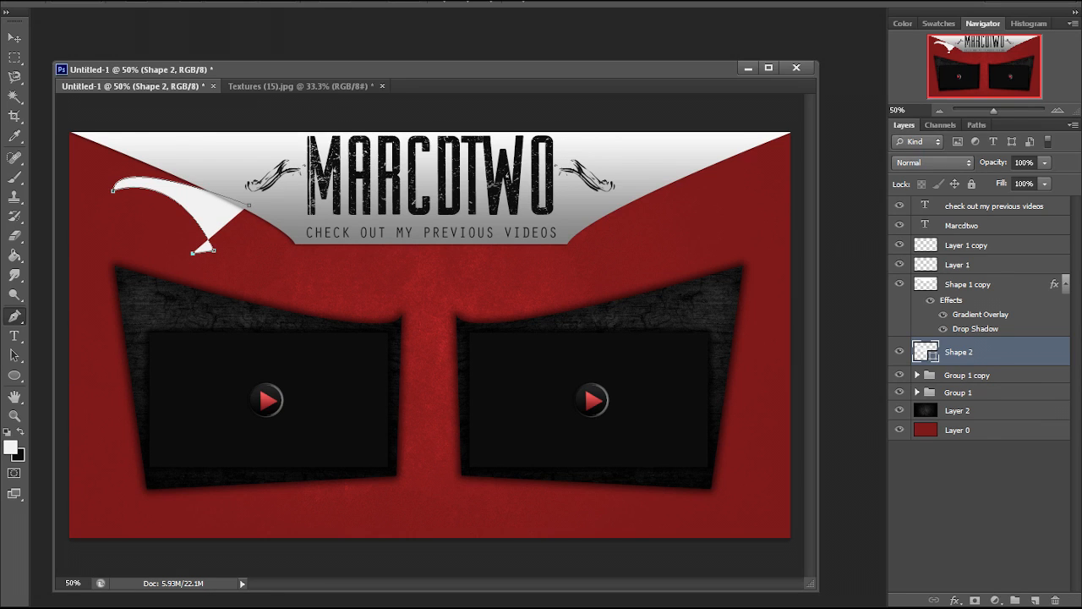
{"action": "left_click", "coordinate": [225, 271]}
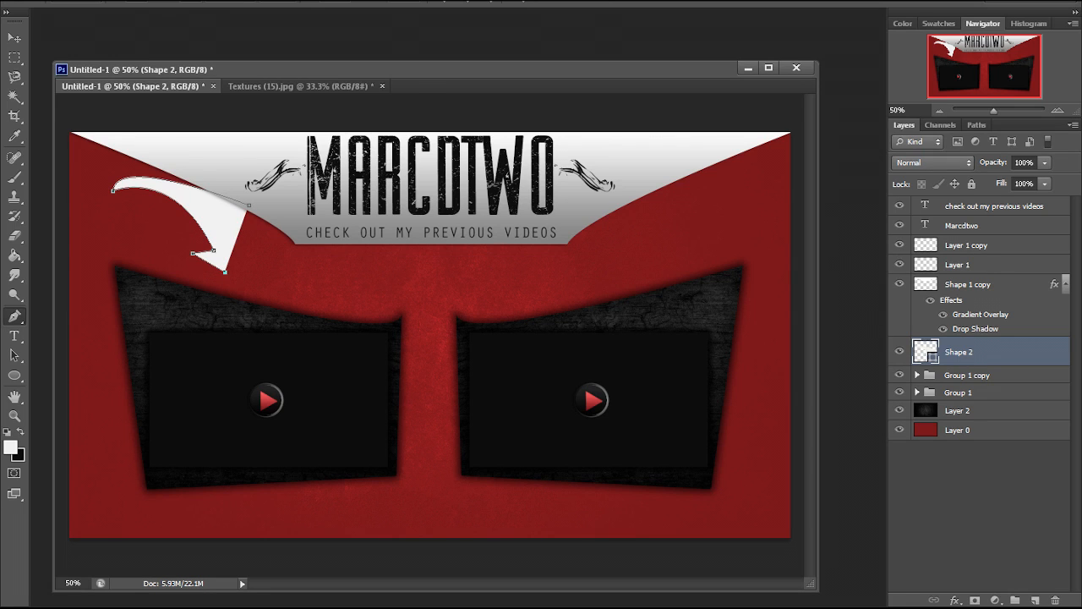
{"action": "left_click", "coordinate": [235, 250]}
{"action": "left_click_drag", "start_coordinate": [235, 250], "coordinate": [236, 245]}
{"action": "left_click_drag", "start_coordinate": [133, 183], "coordinate": [97, 195]}
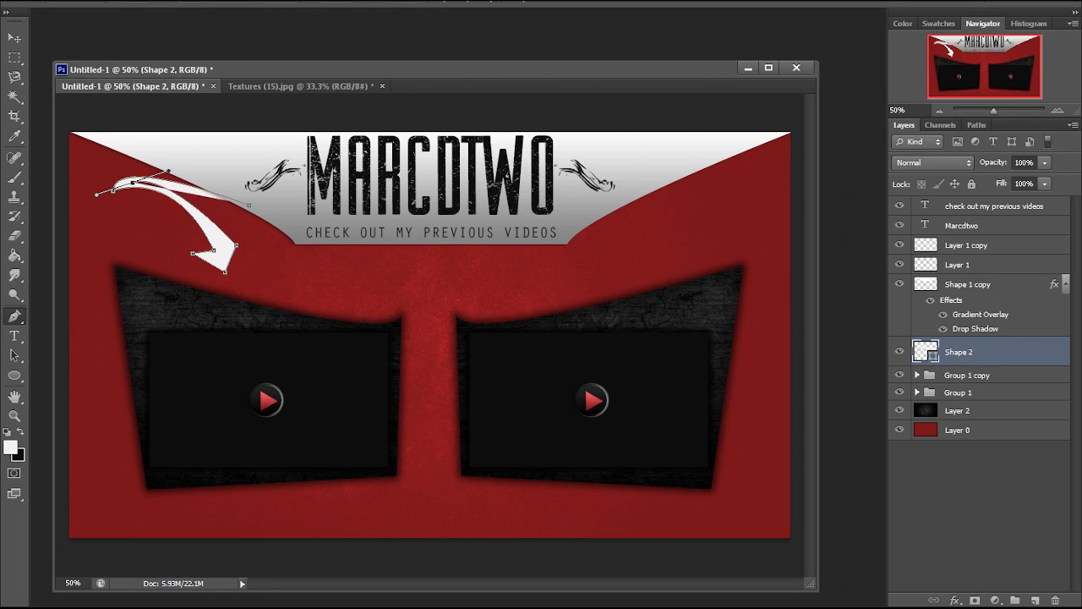
{"action": "left_click", "coordinate": [132, 183], "text": "alt"}
{"action": "left_click_drag", "start_coordinate": [249, 204], "coordinate": [304, 230]}
{"action": "key", "text": "Return"}
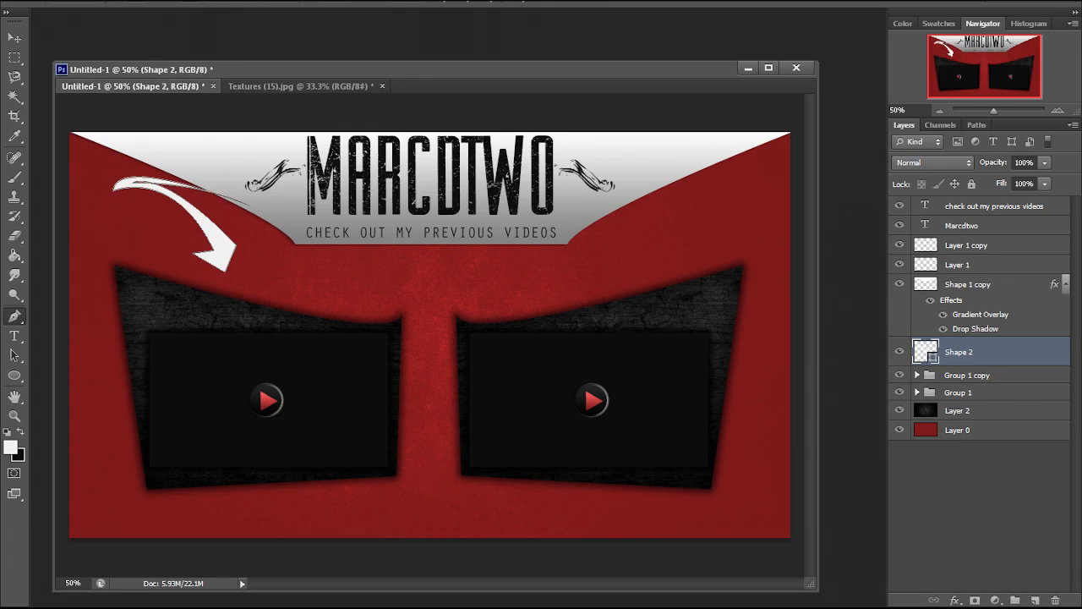
- Undo the curved arrow drawing back to before its first anchor point
{"action": "key", "text": "ctrl+z"}
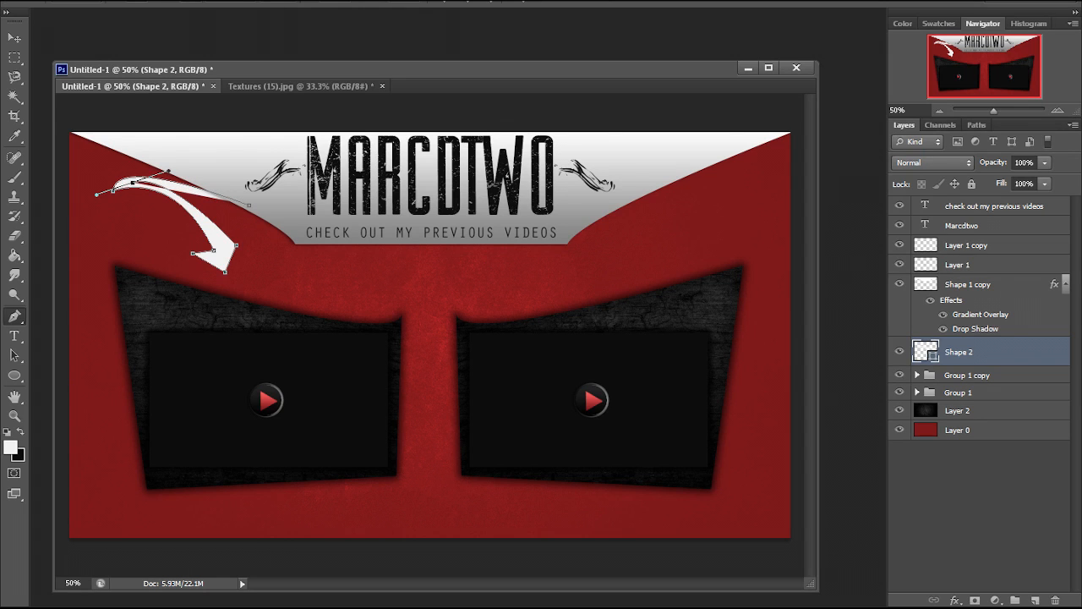
{"action": "key", "text": "ctrl+z"}
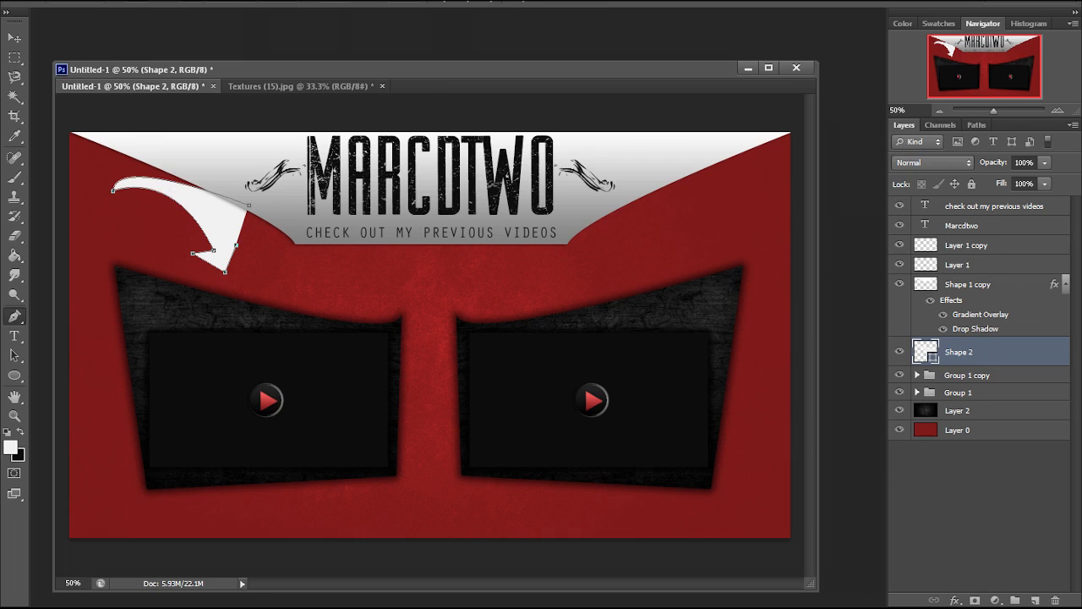
{"action": "key", "text": "Return"}
{"action": "left_click", "coordinate": [226, 245]}
{"action": "key", "text": "ctrl+alt+z"}
{"action": "key", "text": "ctrl+alt+z"}
{"action": "key", "text": "ctrl+alt+z"}
{"action": "key", "text": "ctrl+alt+z"}
{"action": "key", "text": "ctrl+alt+z"}
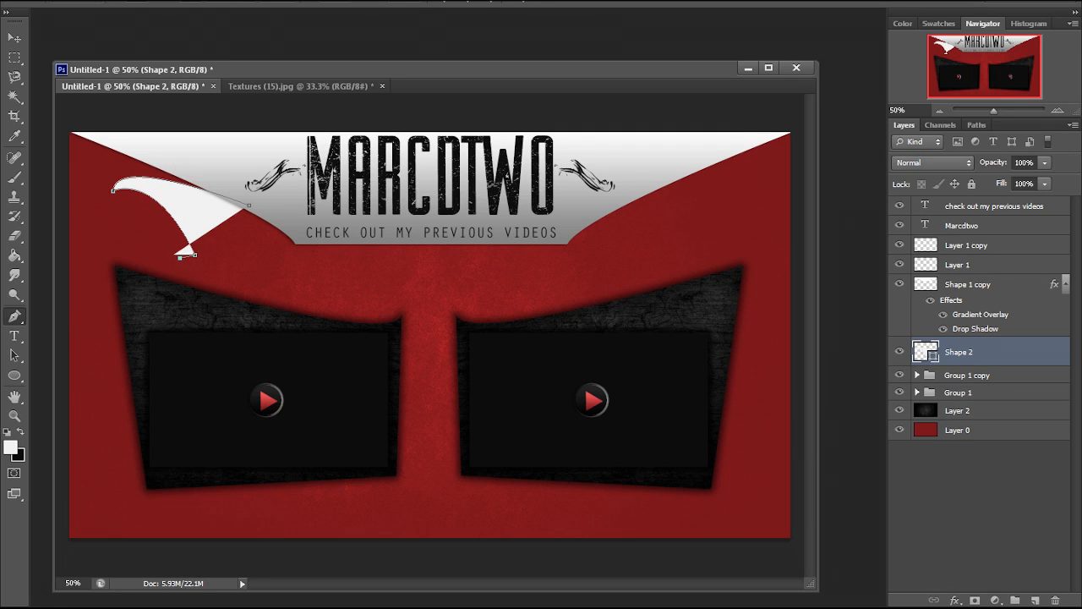
{"action": "left_click_drag", "start_coordinate": [175, 254], "coordinate": [181, 257]}
{"action": "left_click", "coordinate": [203, 276]}
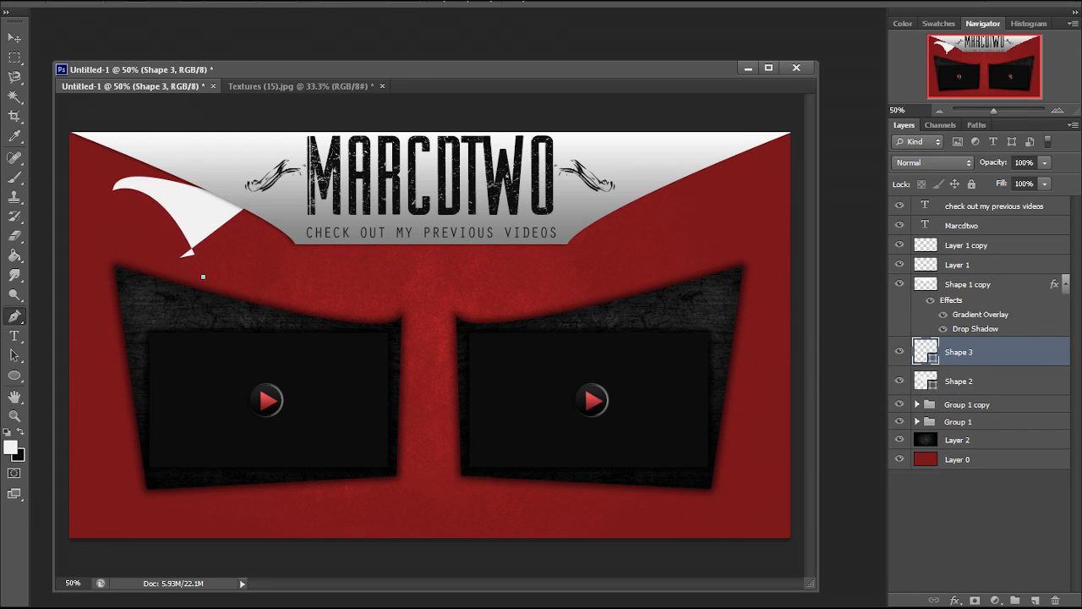
{"action": "key", "text": "ctrl+alt+z"}
{"action": "key", "text": "ctrl+alt+z"}
{"action": "key", "text": "ctrl+alt+z"}
{"action": "key", "text": "ctrl+alt+z"}
{"action": "key", "text": "ctrl+alt+z"}
{"action": "key", "text": "ctrl+alt+z"}
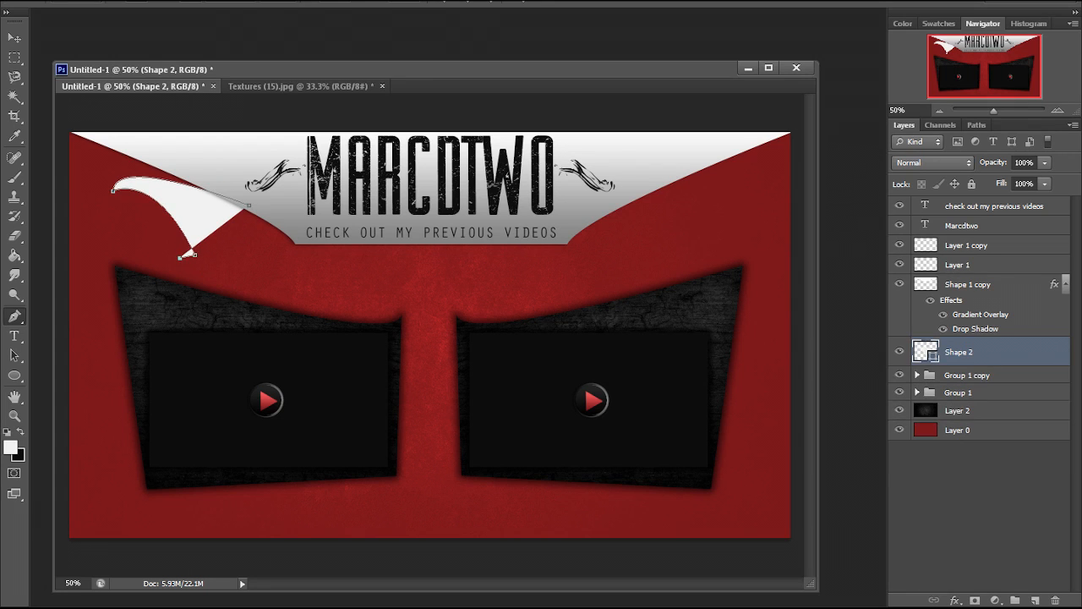
{"action": "key", "text": "ctrl+alt+z"}
{"action": "key", "text": "ctrl+alt+z"}
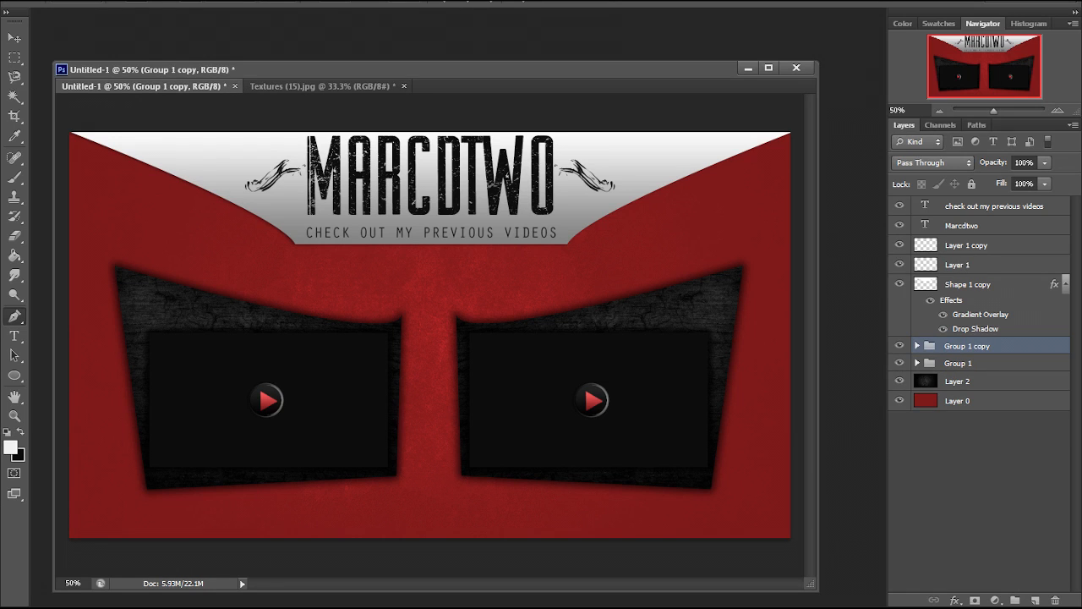
- Start a new Pen shape on the header's left slope, curving out to the left and down toward the left video panel
{"action": "left_click", "coordinate": [246, 203]}
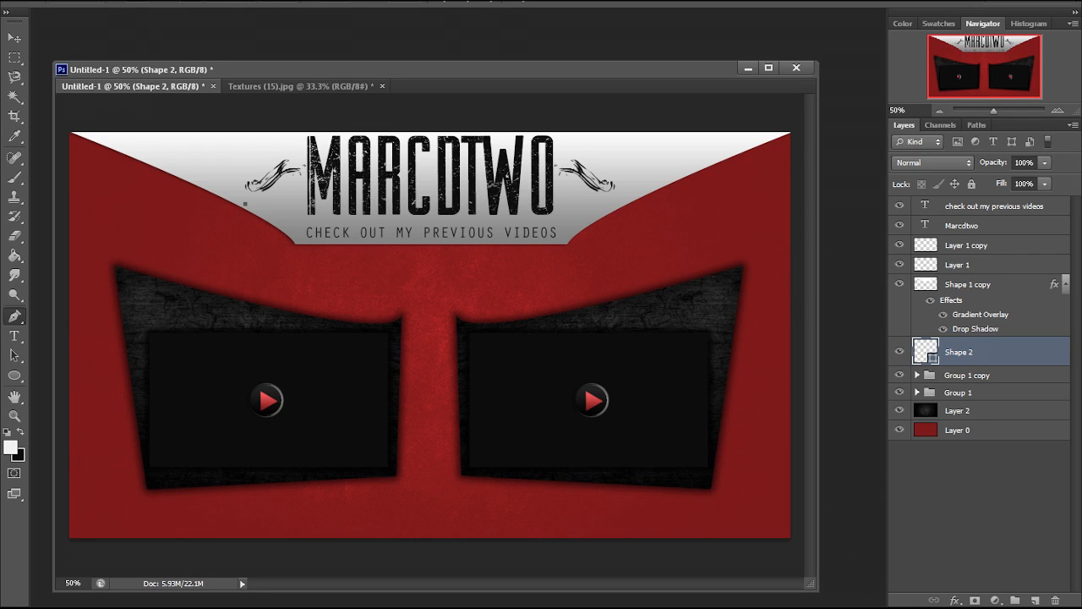
{"action": "left_click_drag", "start_coordinate": [138, 192], "coordinate": [167, 228]}
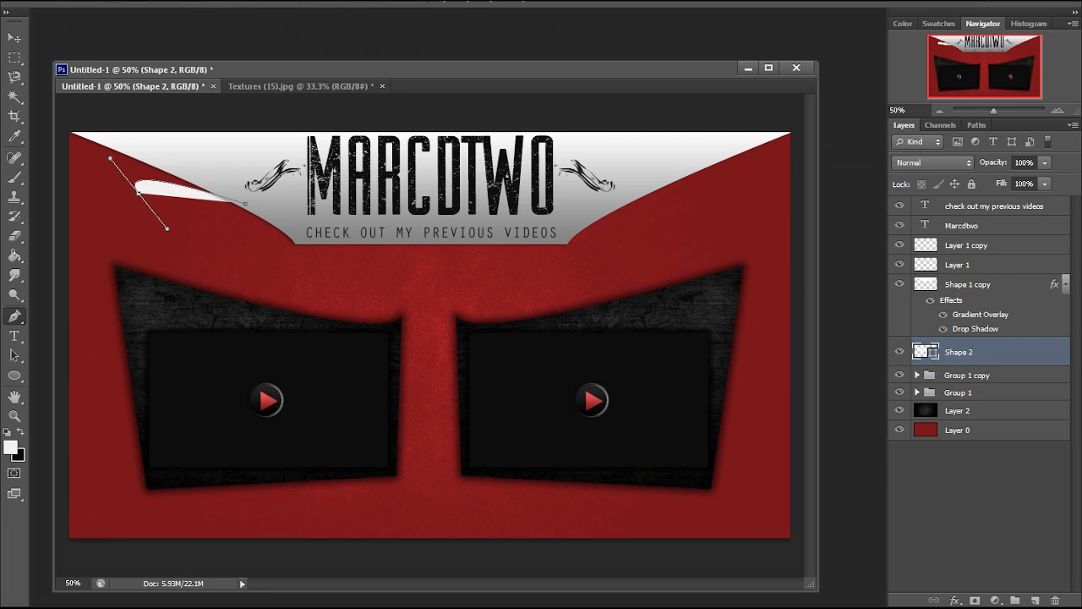
{"action": "left_click", "coordinate": [245, 203]}
{"action": "key", "text": "ctrl+z"}
{"action": "left_click", "coordinate": [138, 193], "text": "alt"}
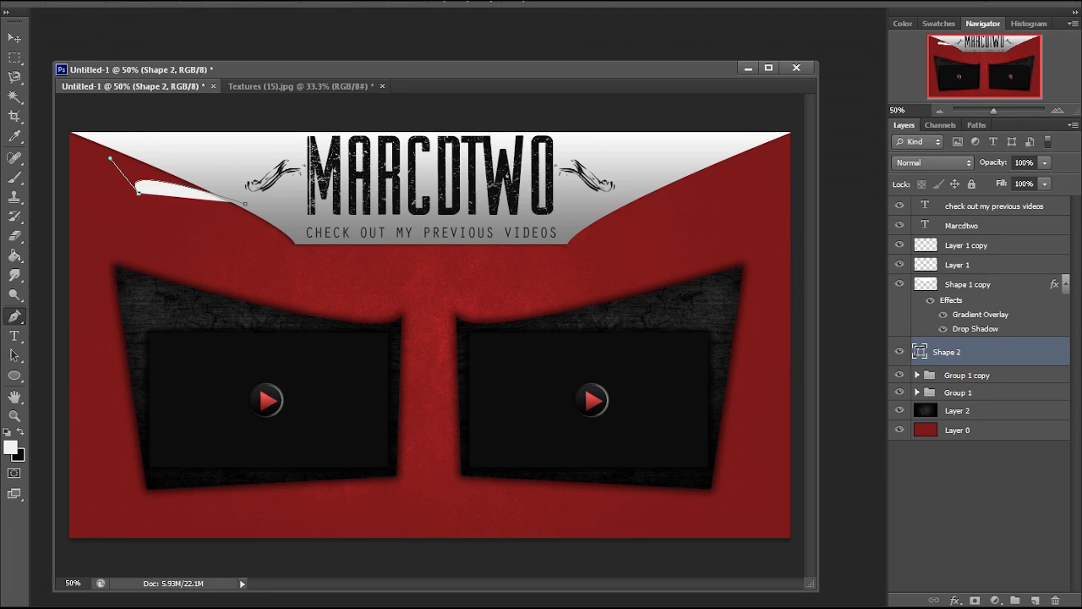
{"action": "left_click_drag", "start_coordinate": [194, 252], "coordinate": [206, 280]}
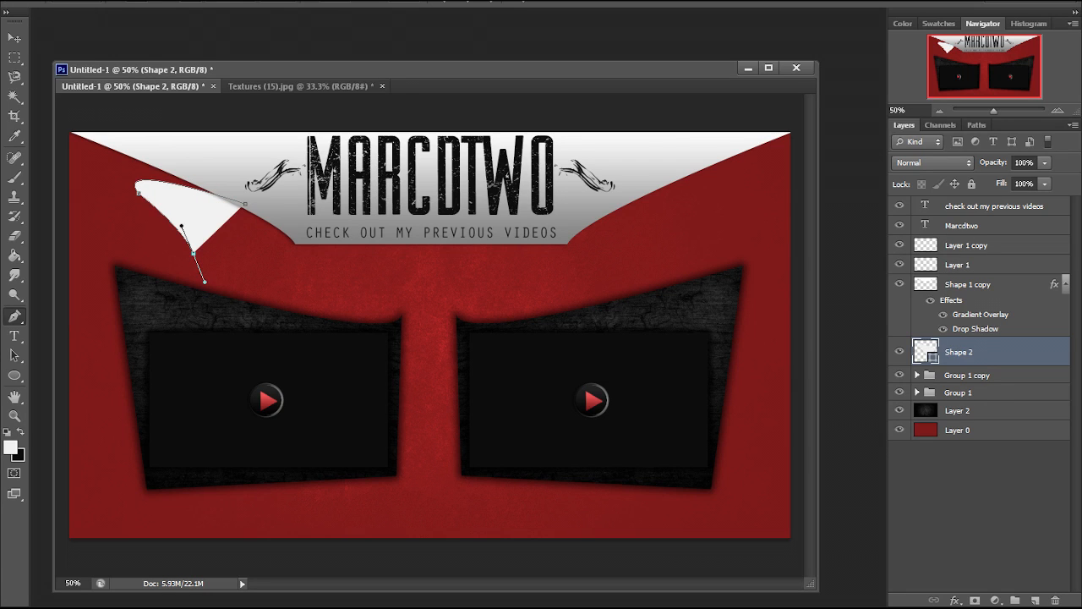
{"action": "left_click", "coordinate": [194, 252], "text": "alt"}
- Add the triangular arrowhead above the left video panel and curve the other edge back to the header to close the arrow
{"action": "left_click", "coordinate": [173, 256]}
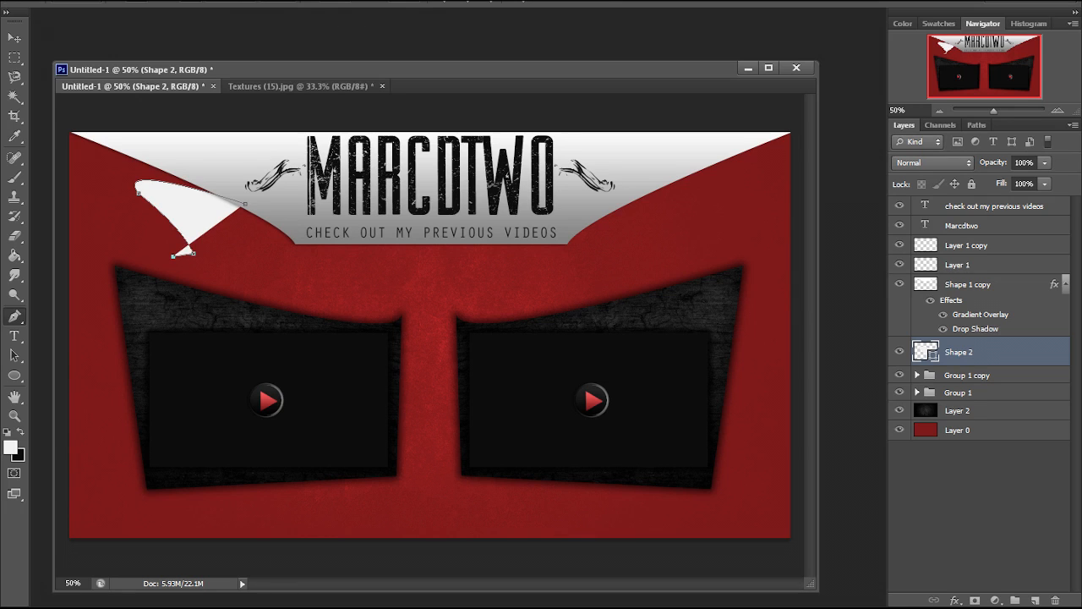
{"action": "left_click", "coordinate": [199, 273]}
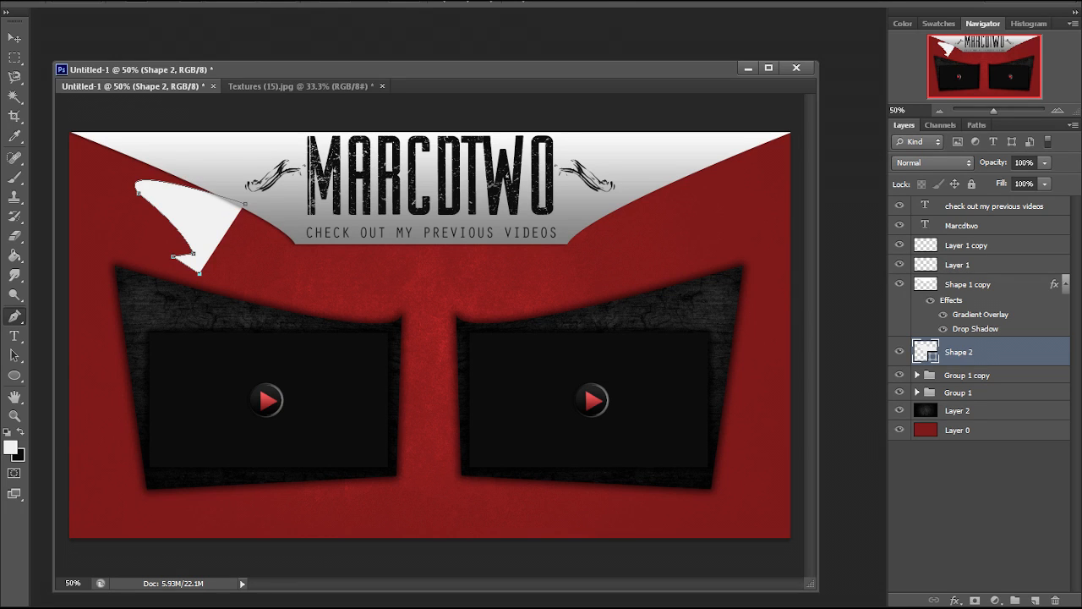
{"action": "left_click", "coordinate": [213, 250]}
{"action": "left_click_drag", "start_coordinate": [200, 273], "coordinate": [201, 278]}
{"action": "left_click", "coordinate": [202, 252]}
{"action": "left_click_drag", "start_coordinate": [164, 196], "coordinate": [170, 189]}
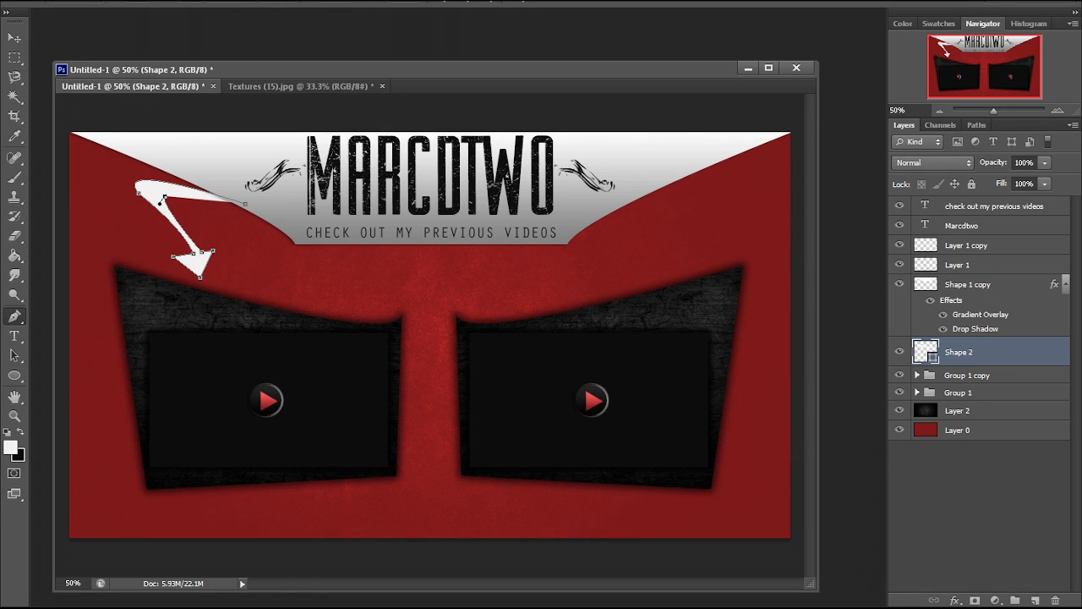
{"action": "left_click_drag", "start_coordinate": [245, 203], "coordinate": [308, 226]}
{"action": "key", "text": "Return"}
- Rasterize the arrow's shape layer and move the arrow right and slightly down so its tail tucks behind the header
{"action": "right_click", "coordinate": [980, 352]}
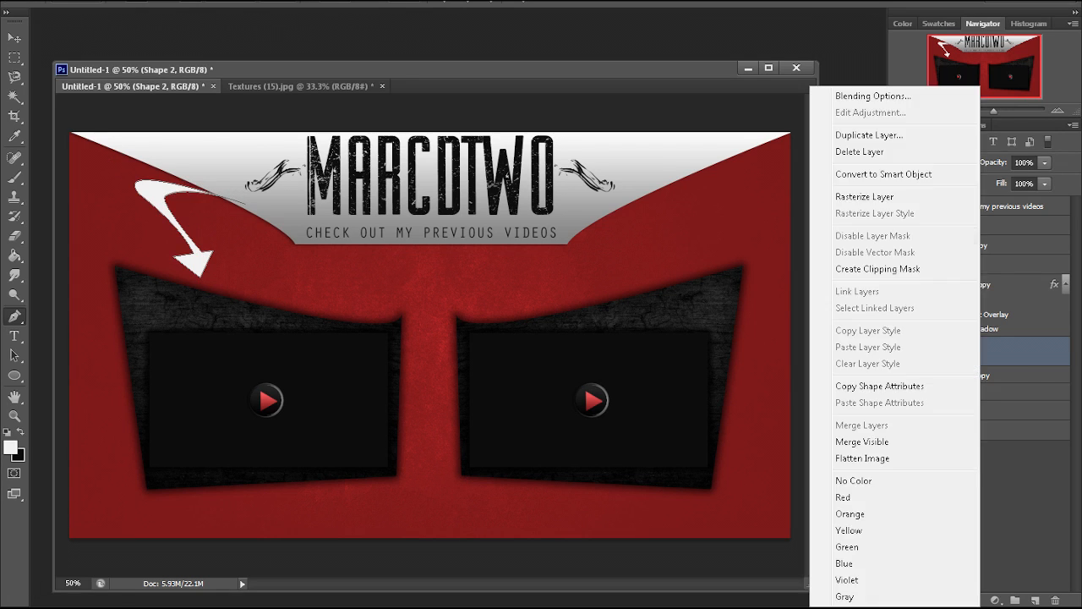
{"action": "left_click", "coordinate": [854, 197]}
{"action": "key", "text": "v"}
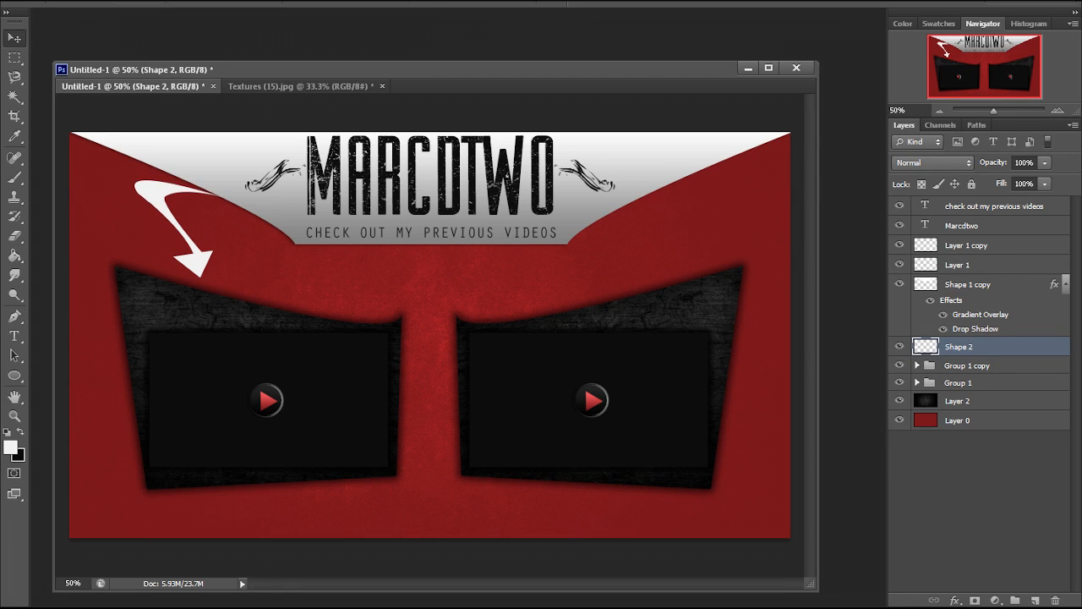
{"action": "left_click_drag", "start_coordinate": [186, 192], "coordinate": [234, 202]}
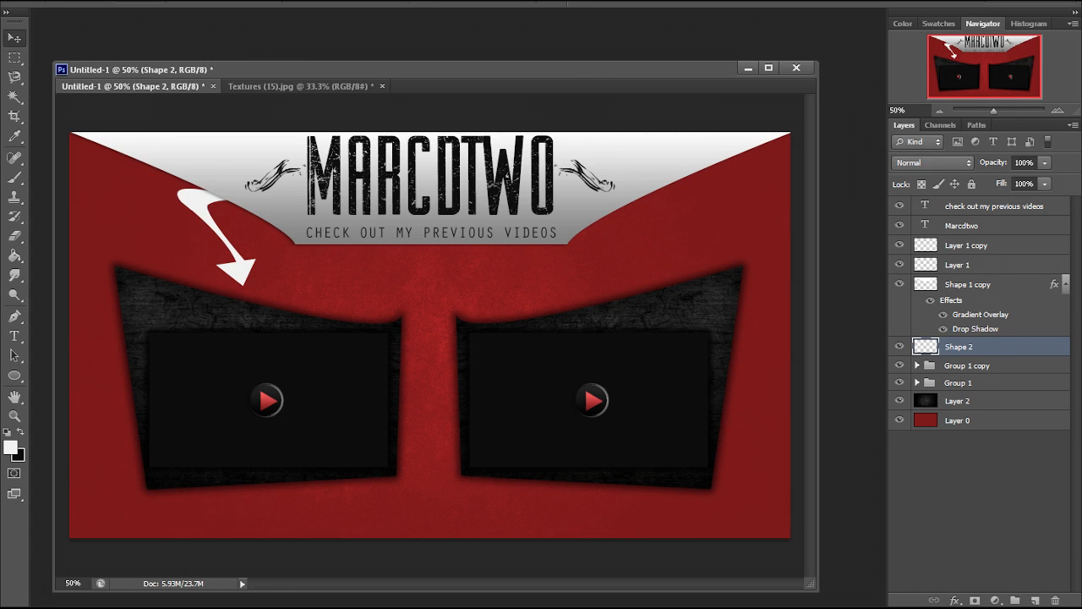
- Add a Gradient Overlay to the left arrow that runs from grey #a8a8a8 to white
{"action": "right_click", "coordinate": [986, 346]}
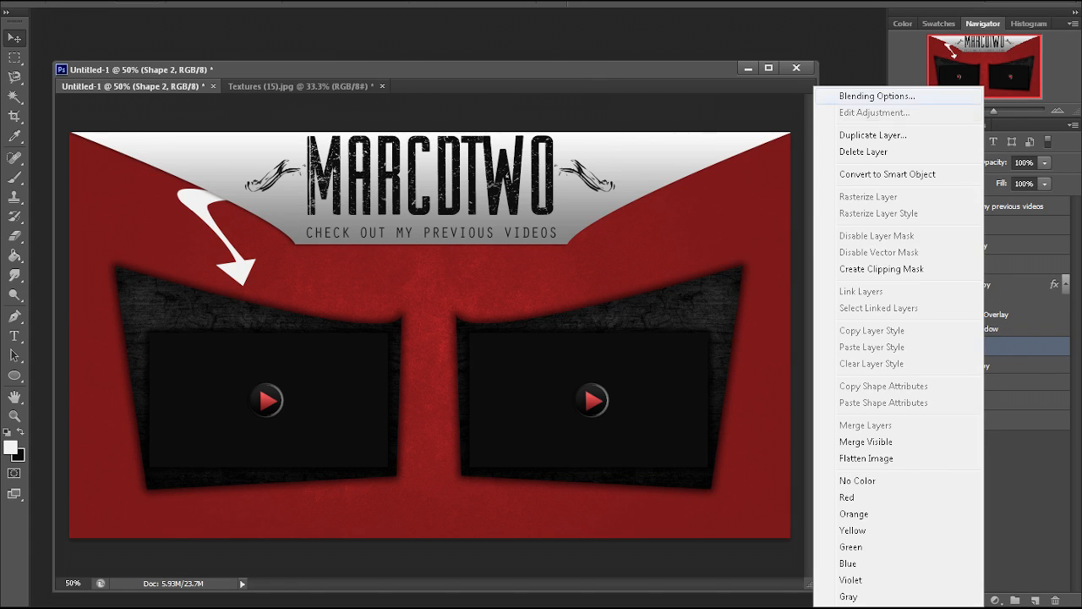
{"action": "left_click", "coordinate": [896, 97]}
{"action": "left_click", "coordinate": [656, 291]}
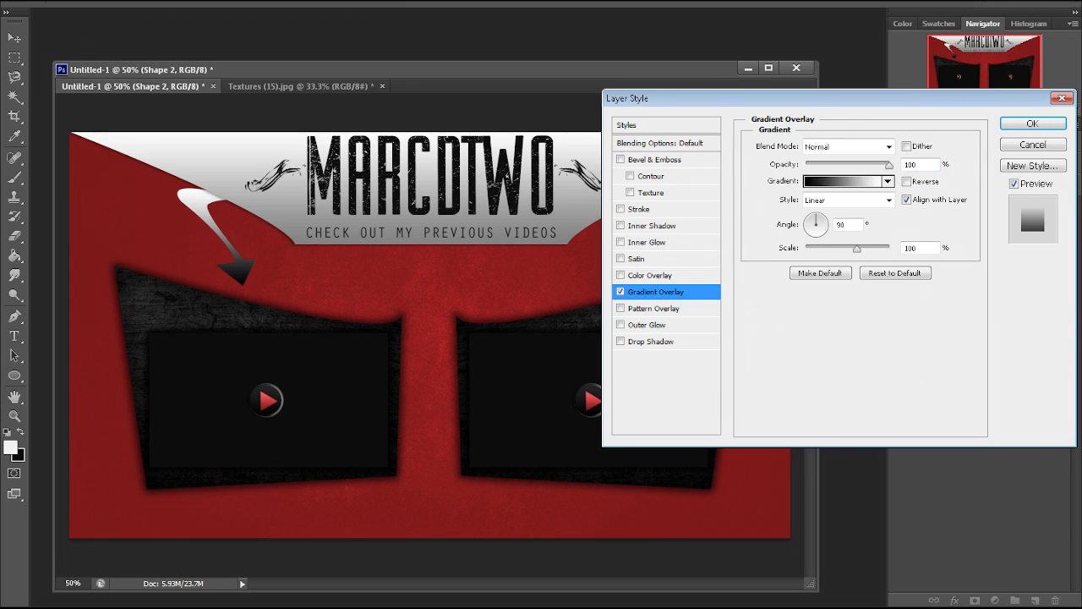
{"action": "left_click", "coordinate": [814, 310]}
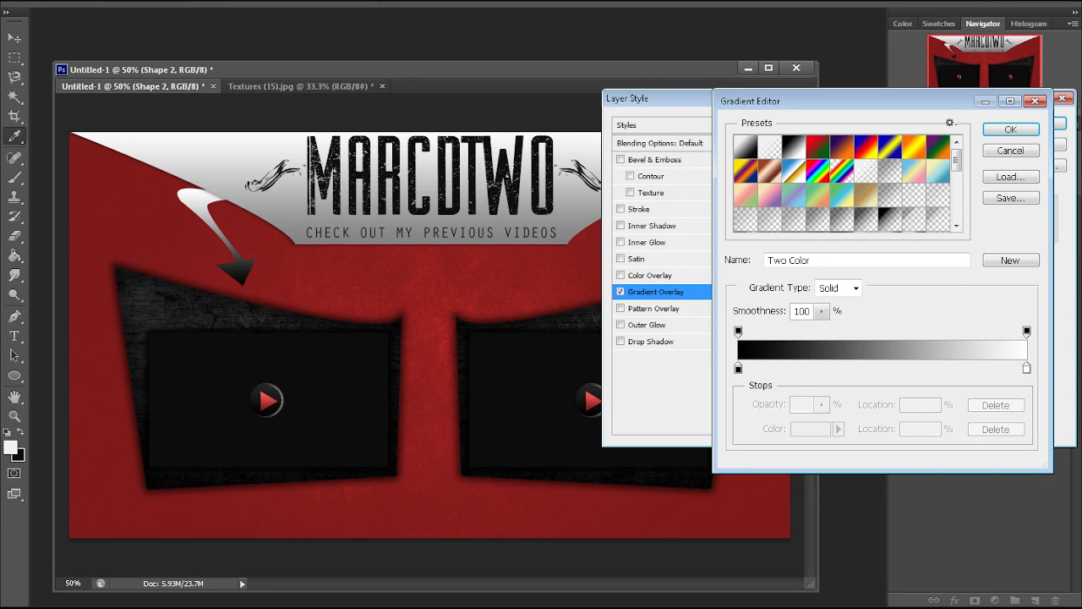
{"action": "double_click", "coordinate": [738, 369]}
{"action": "mouse_move", "coordinate": [688, 275]}
{"action": "left_mouse_down"}
{"action": "mouse_move", "coordinate": [683, 244]}
{"action": "mouse_move", "coordinate": [683, 276]}
{"action": "left_mouse_up"}
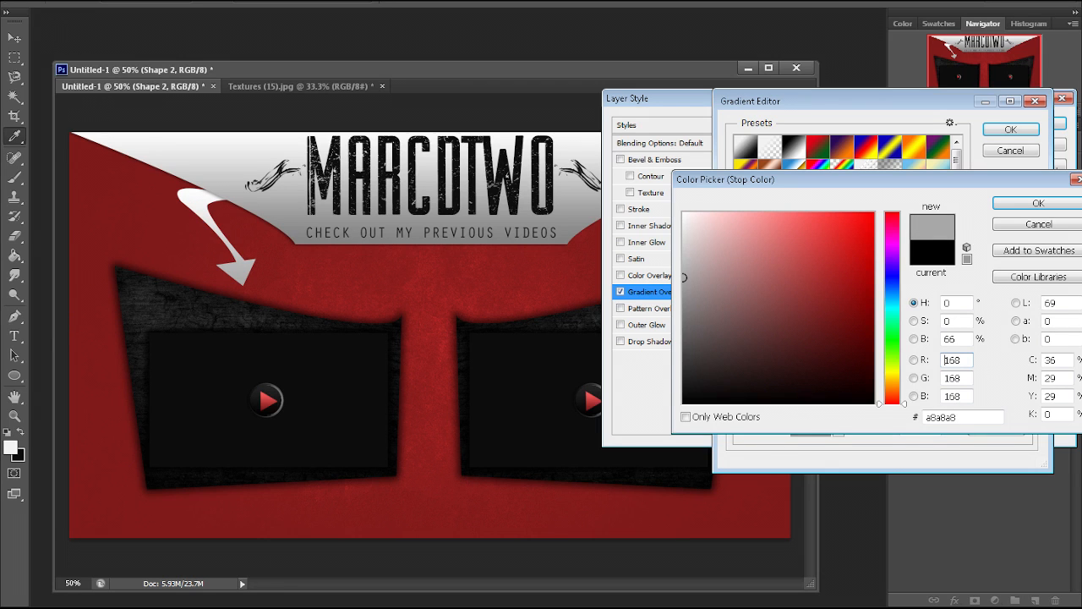
{"action": "left_click", "coordinate": [1039, 203]}
{"action": "left_click", "coordinate": [1010, 129]}
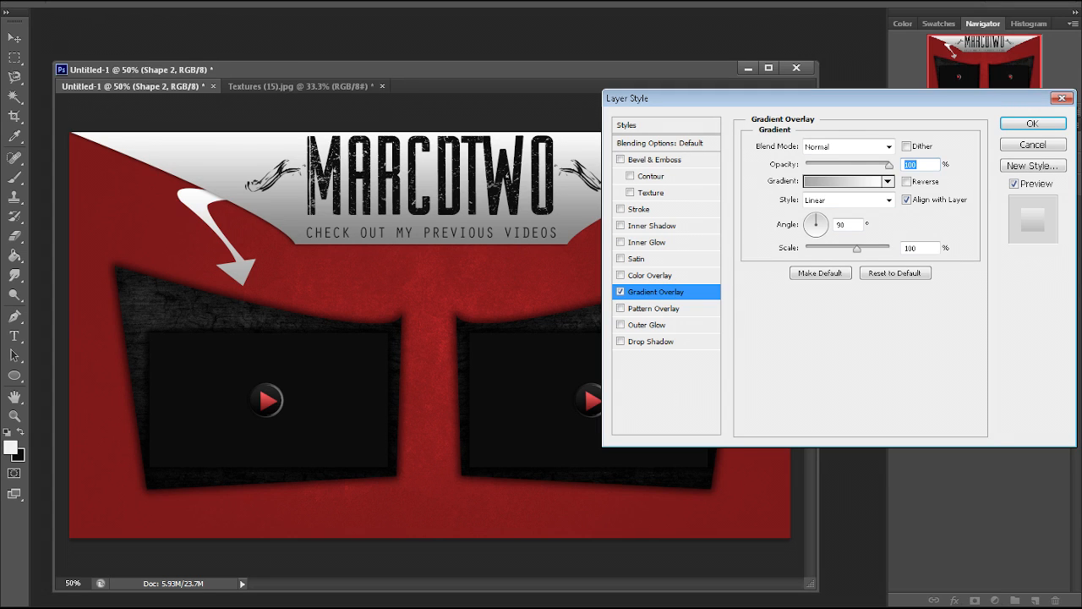
- Add a Drop Shadow to the left arrow with 24% opacity and 9 px distance
{"action": "left_click", "coordinate": [620, 342]}
{"action": "type", "text": "21"}
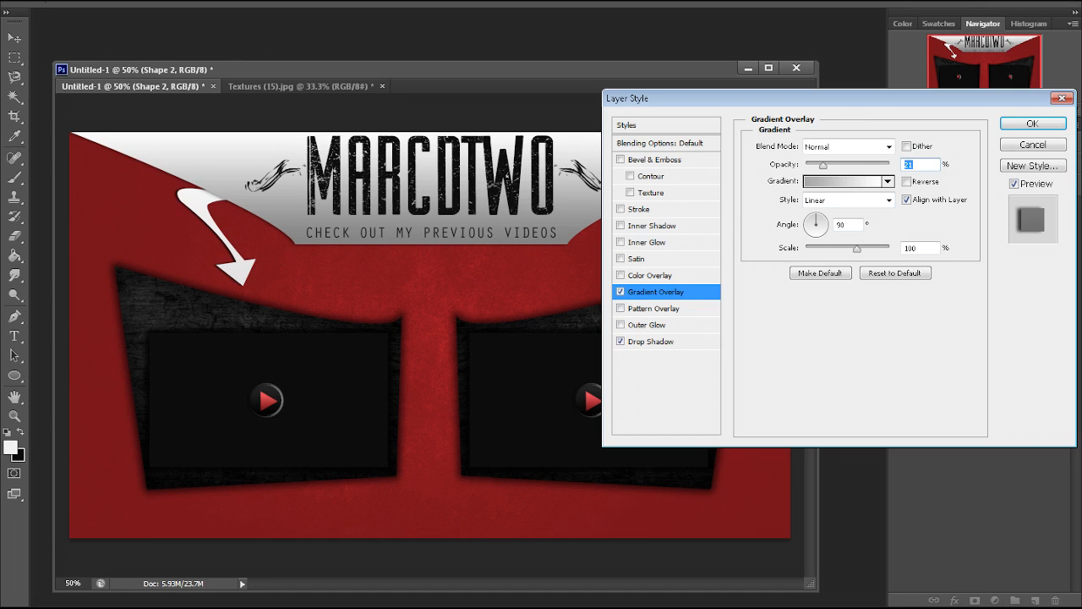
{"action": "mouse_move", "coordinate": [824, 164]}
{"action": "left_mouse_down"}
{"action": "mouse_move", "coordinate": [891, 165]}
{"action": "mouse_move", "coordinate": [828, 165]}
{"action": "left_mouse_up"}
{"action": "left_click", "coordinate": [651, 342]}
{"action": "left_click_drag", "start_coordinate": [809, 212], "coordinate": [813, 212]}
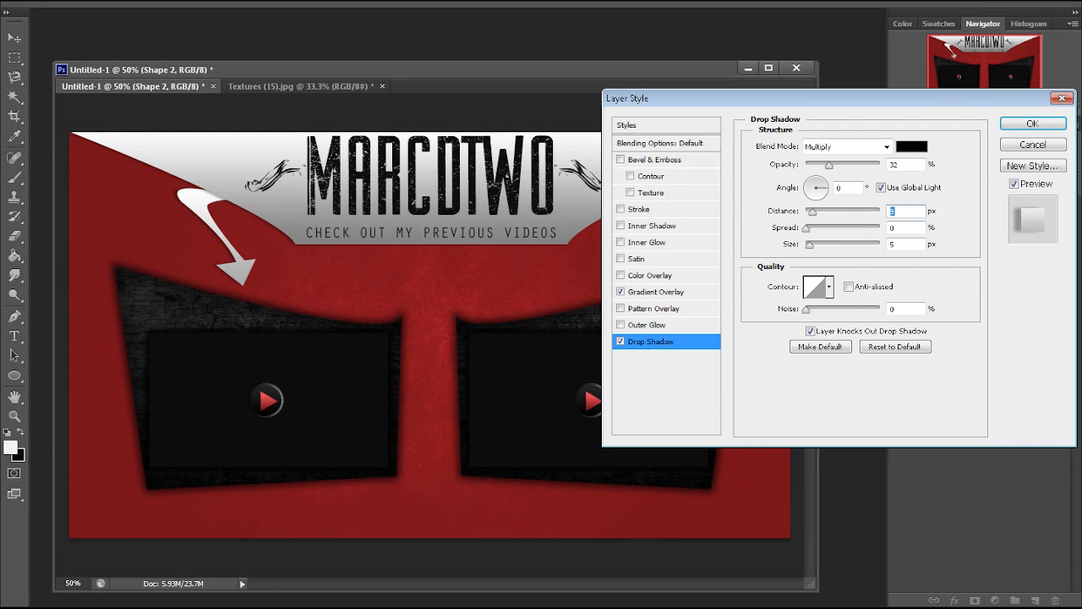
{"action": "left_click_drag", "start_coordinate": [828, 165], "coordinate": [824, 165]}
{"action": "left_click", "coordinate": [1033, 124]}
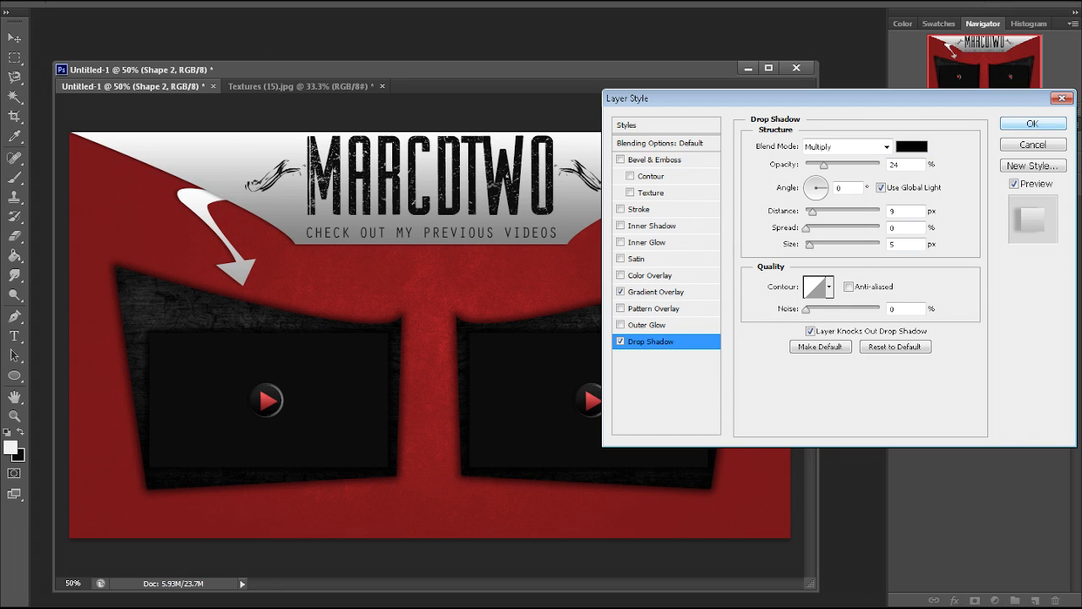
- Add a dark grey #6e6e6e end stop to the arrow's gradient, place the white stop at 77%, and set the overlay opacity to 66%
{"action": "left_click", "coordinate": [656, 292]}
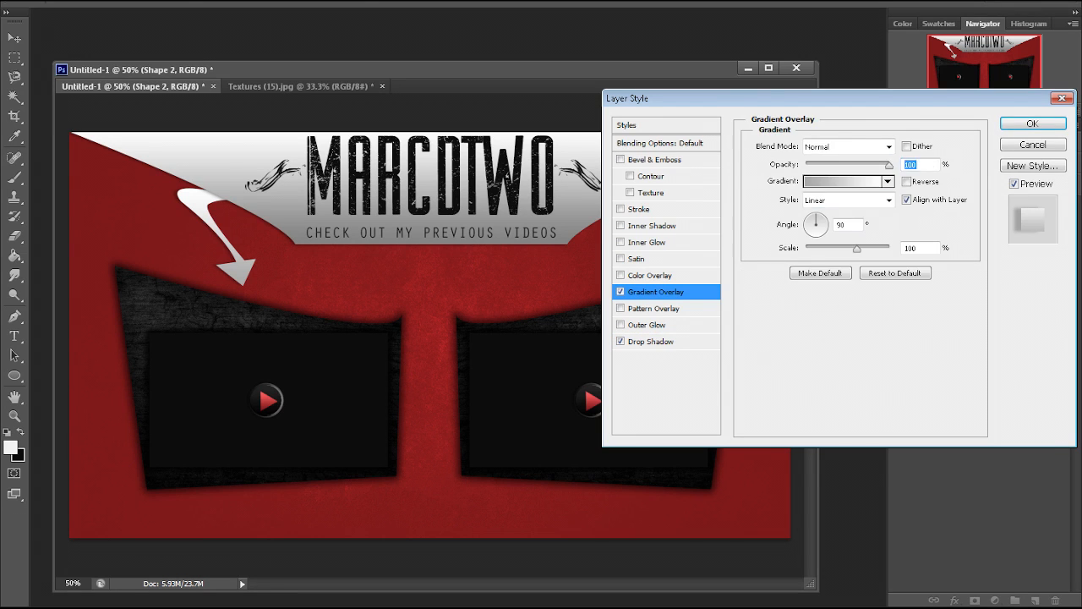
{"action": "left_click", "coordinate": [846, 181]}
{"action": "left_click_drag", "start_coordinate": [1027, 368], "coordinate": [1007, 368]}
{"action": "left_click", "coordinate": [1027, 367]}
{"action": "double_click", "coordinate": [1028, 368]}
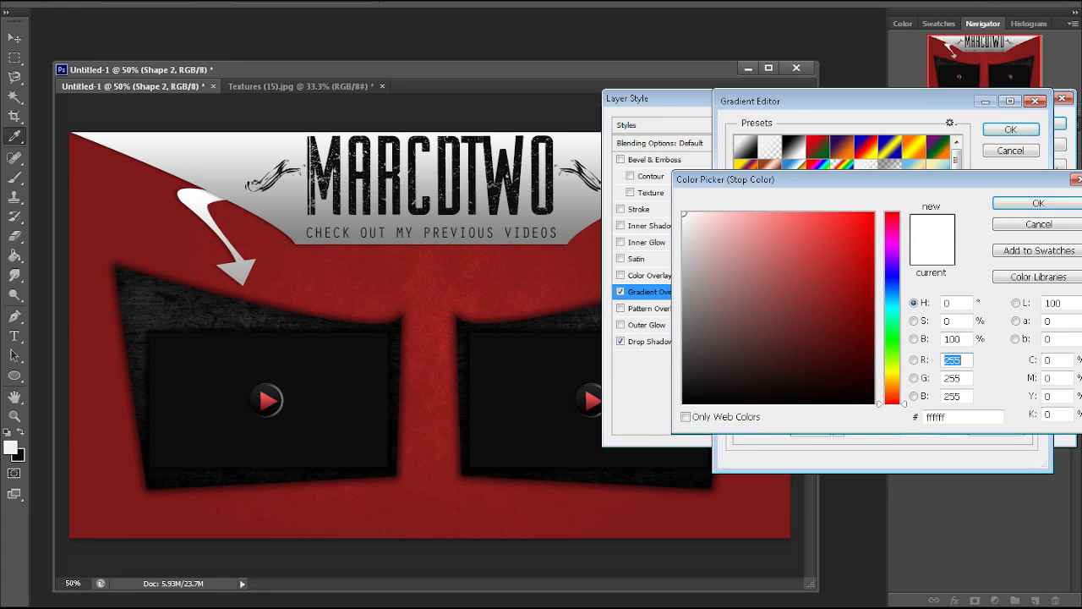
{"action": "left_click_drag", "start_coordinate": [683, 310], "coordinate": [684, 342]}
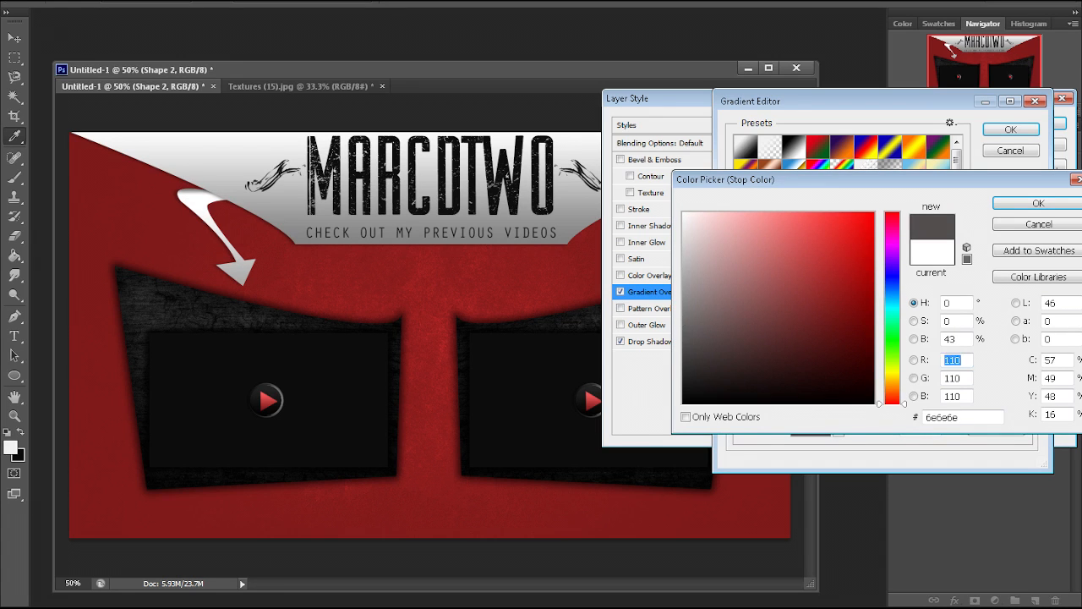
{"action": "left_click", "coordinate": [1039, 203]}
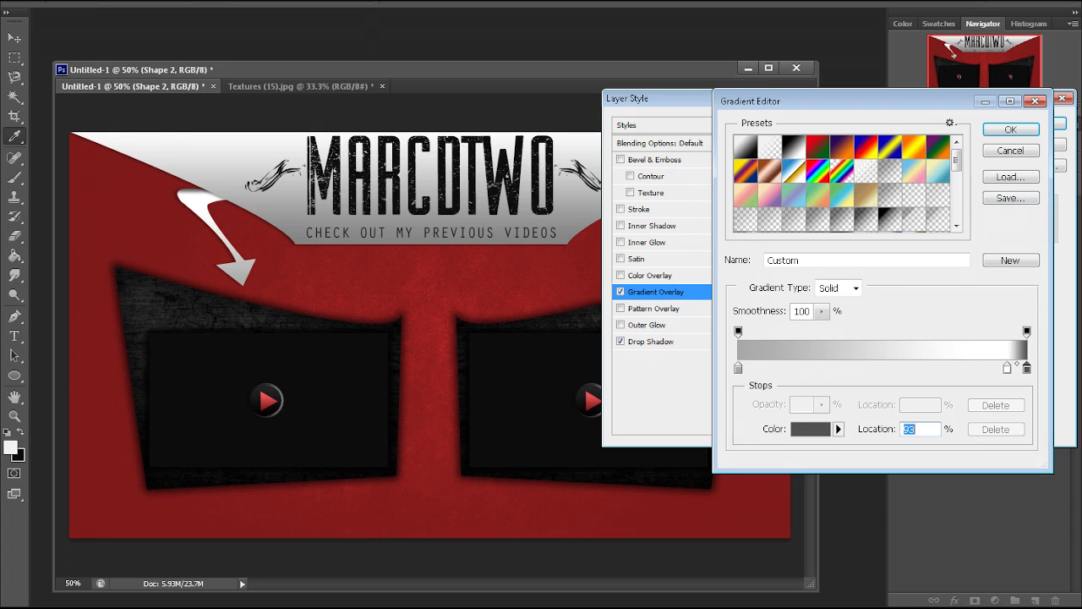
{"action": "left_click_drag", "start_coordinate": [1007, 368], "coordinate": [959, 367]}
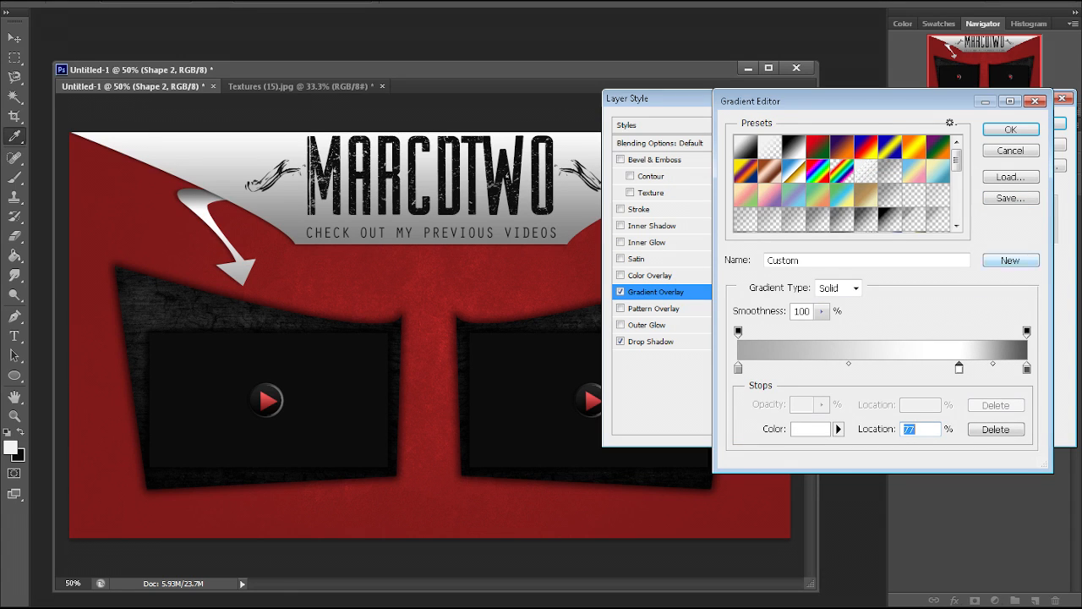
{"action": "left_click", "coordinate": [1011, 129]}
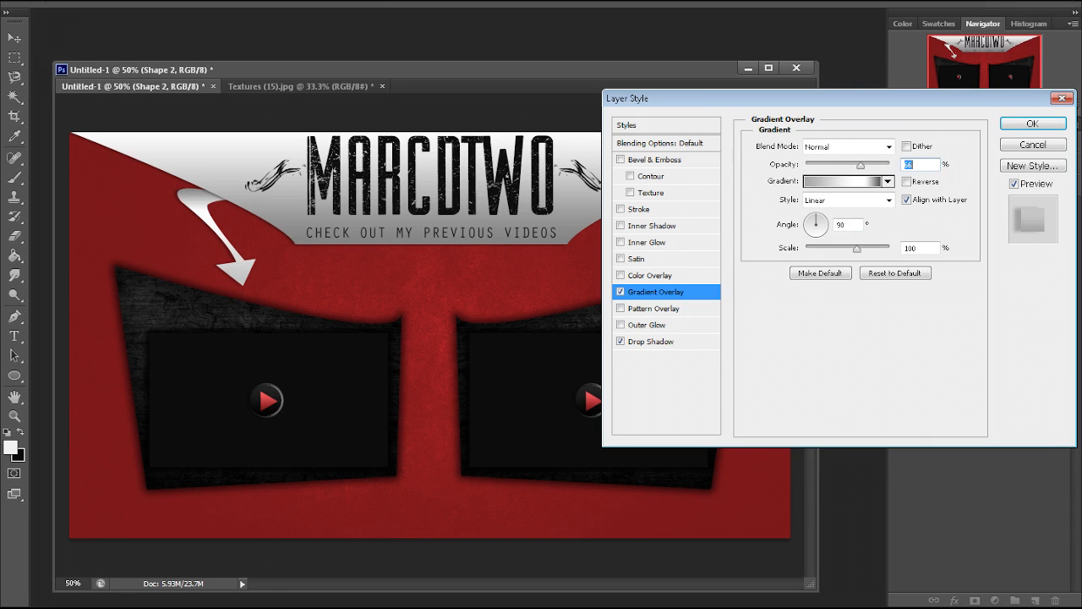
{"action": "key", "text": "Return"}
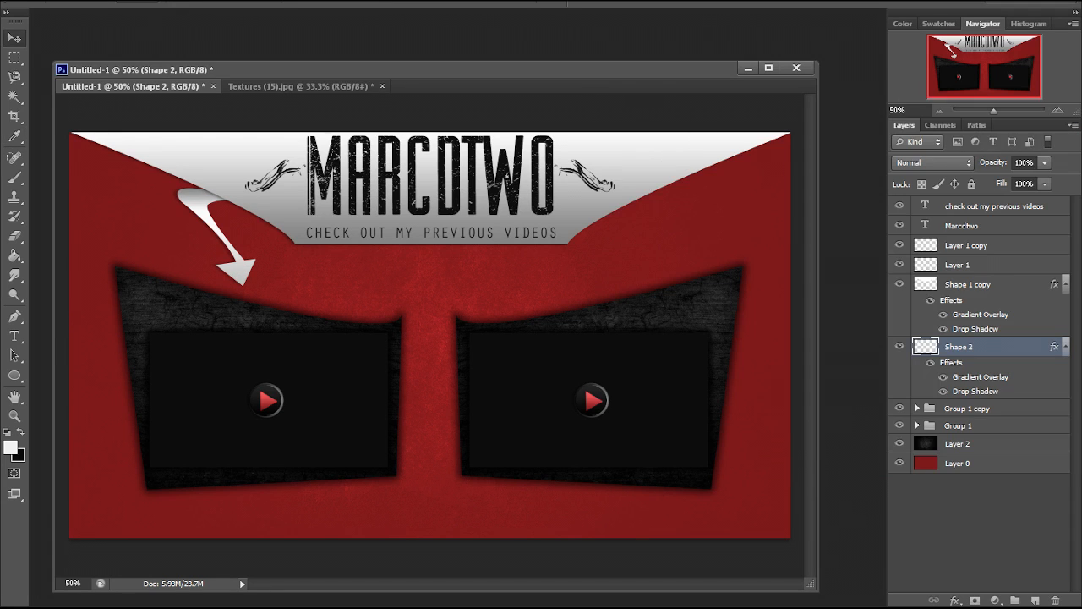
- Duplicate the arrow, flip the copy horizontally, and place it on the header's right slope, pointing at the right video panel
{"action": "key", "text": "ctrl+j"}
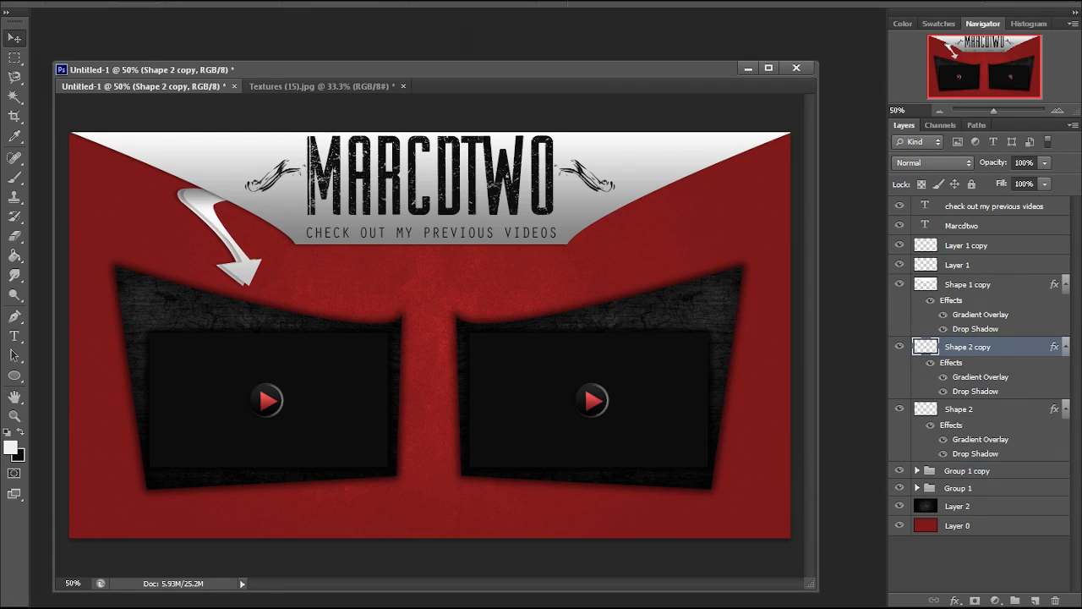
{"action": "key", "text": "ctrl+t"}
{"action": "right_click", "coordinate": [214, 232]}
{"action": "left_click", "coordinate": [268, 458]}
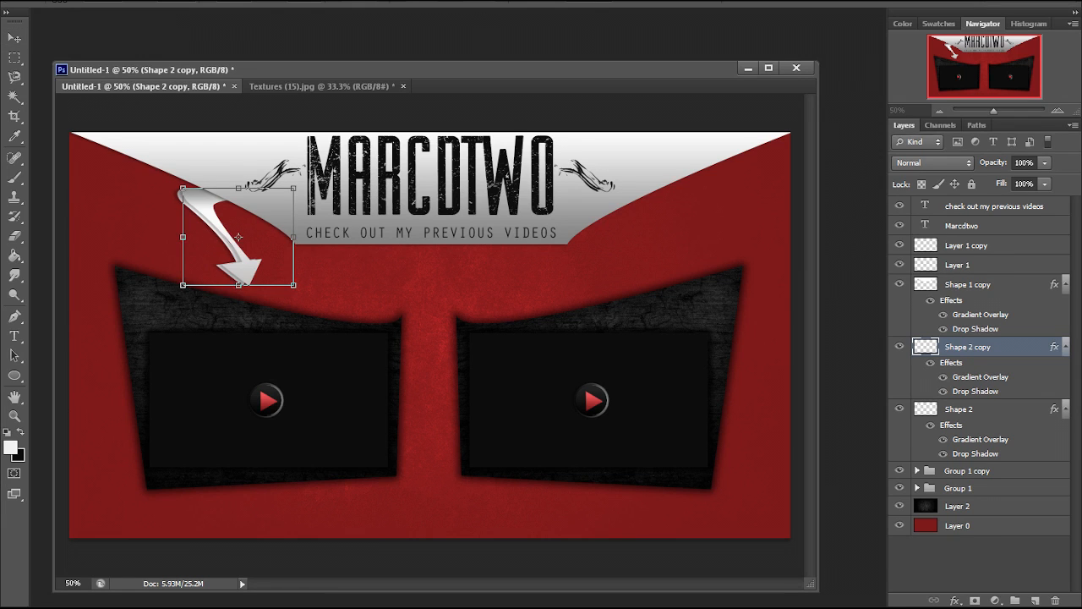
{"action": "key", "text": "Return"}
{"action": "left_click_drag", "start_coordinate": [245, 230], "coordinate": [619, 228]}
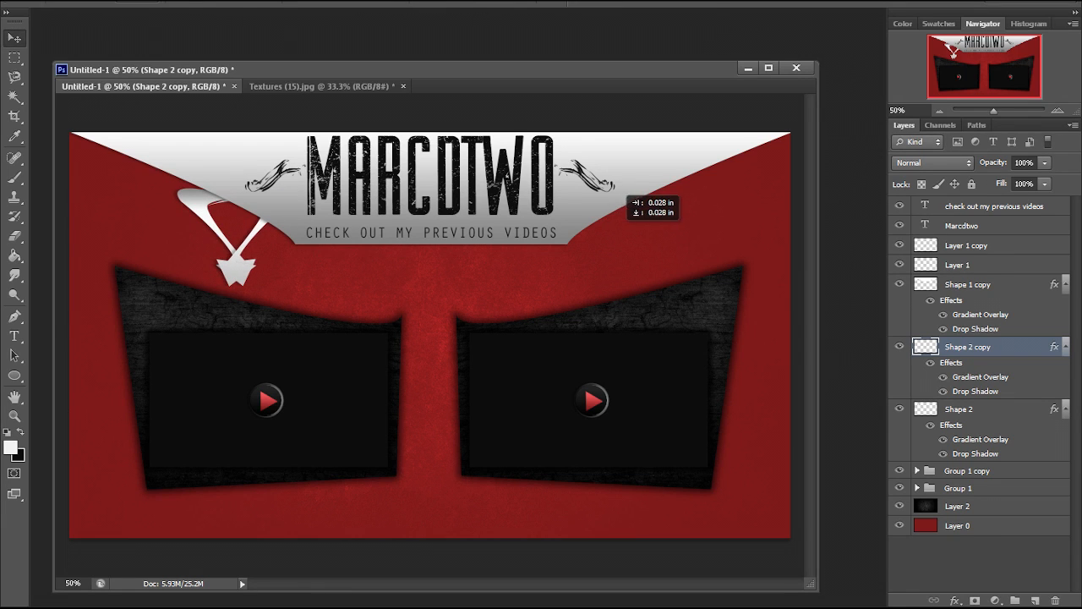
{"action": "left_click_drag", "start_coordinate": [241, 227], "coordinate": [654, 205]}
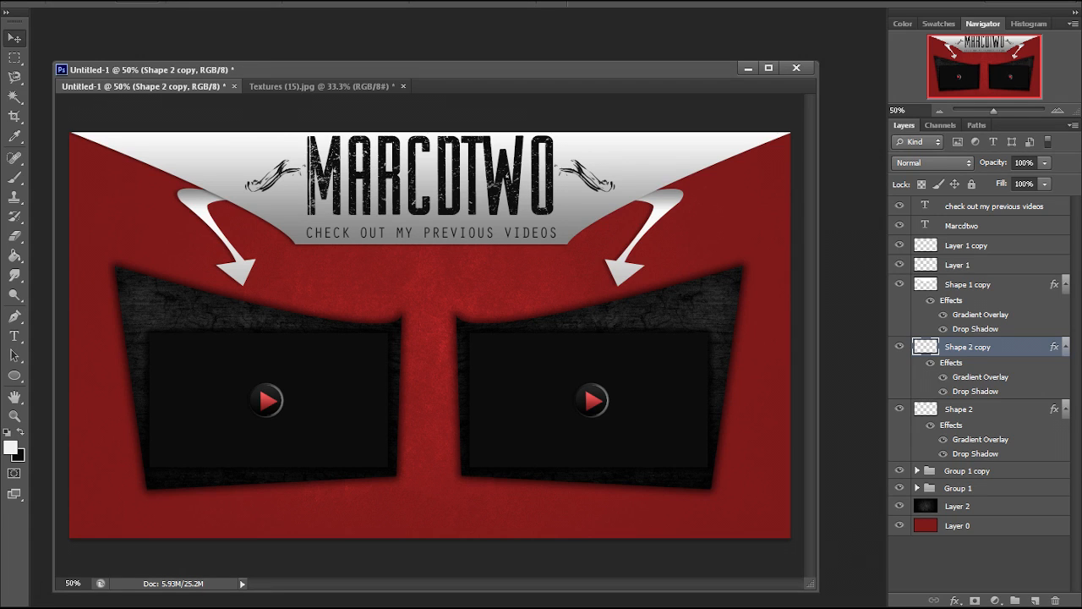
- Move both arrows up together so their curved tails tuck behind the header, and fine-tune their position
{"action": "left_click", "coordinate": [969, 410], "text": "ctrl"}
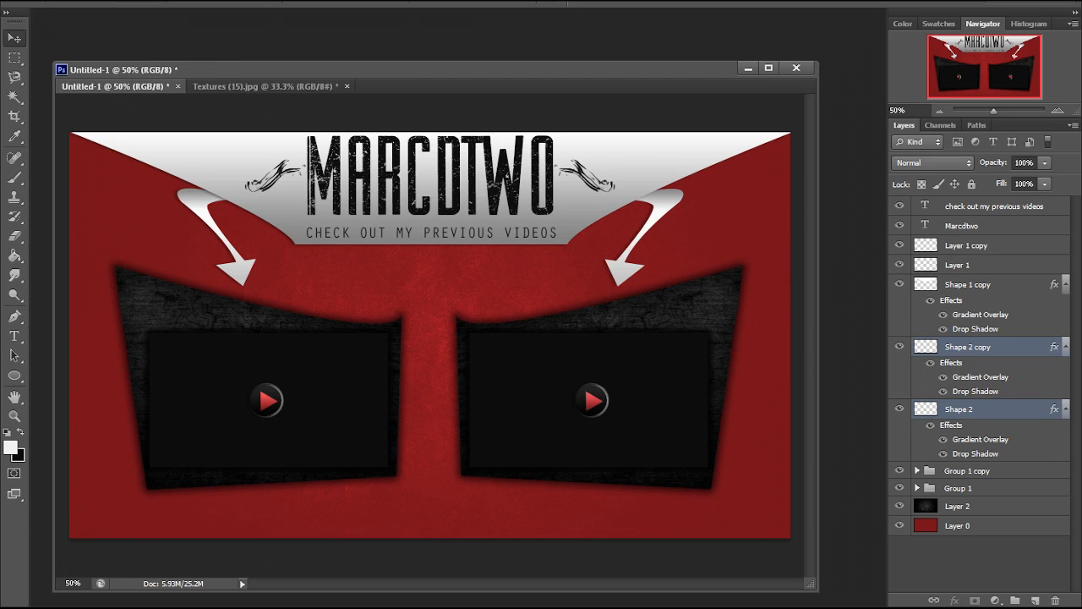
{"action": "left_click_drag", "start_coordinate": [460, 247], "coordinate": [457, 213]}
{"action": "key", "text": "Left"}
{"action": "key", "text": "Left"}
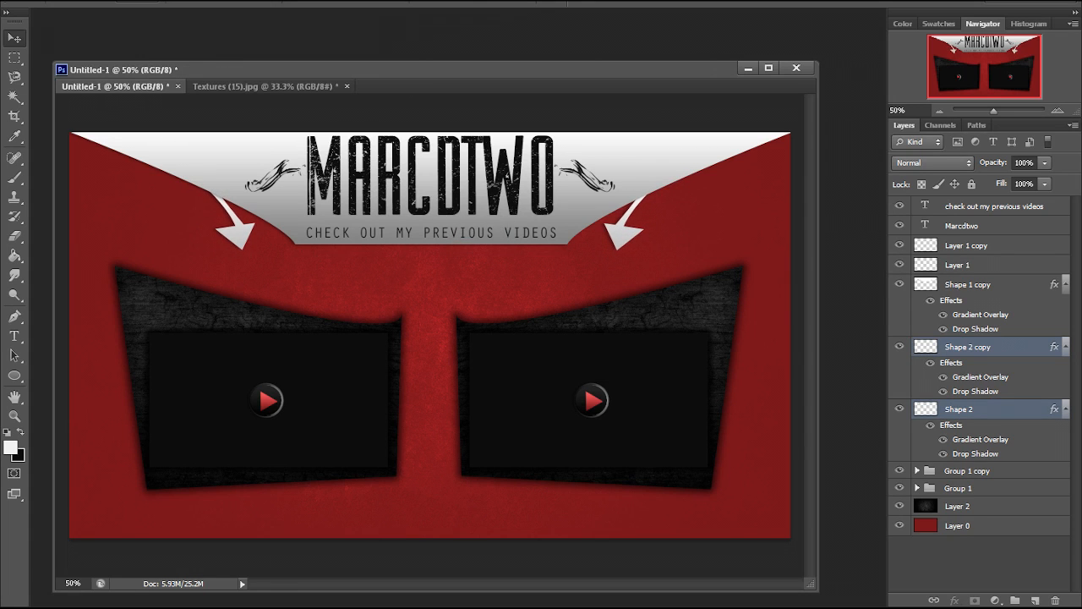
{"action": "key", "text": "Right"}
{"action": "key", "text": "Right"}
{"action": "key", "text": "Right"}
{"action": "key", "text": "Up"}
{"action": "key", "text": "Up"}
{"action": "key", "text": "Up"}
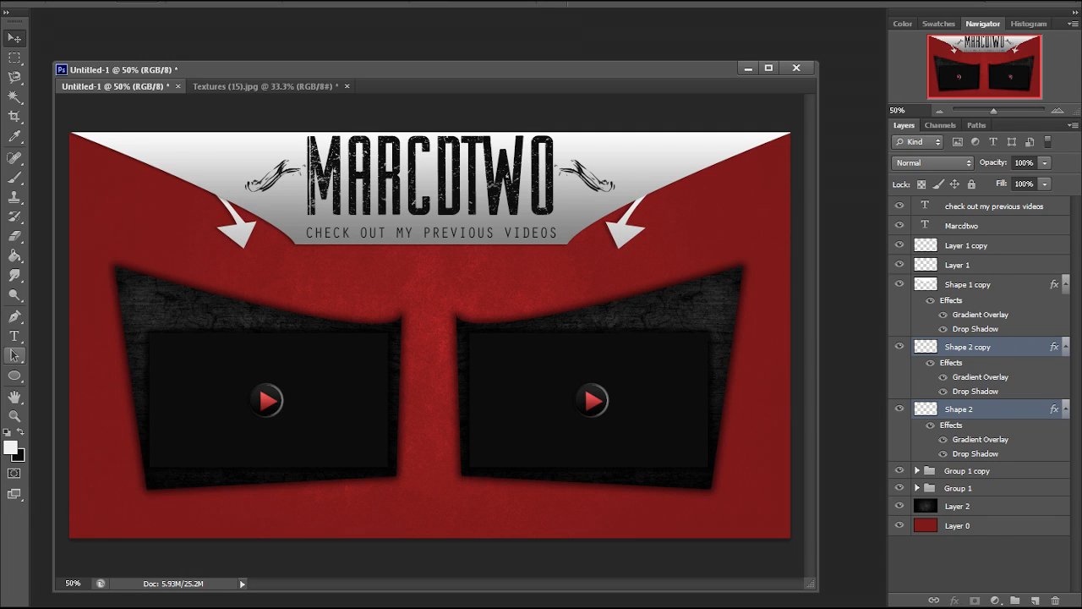
- Add the text "PREVIOUS VIDEO" below the left video panel
{"action": "left_click", "coordinate": [13, 336]}
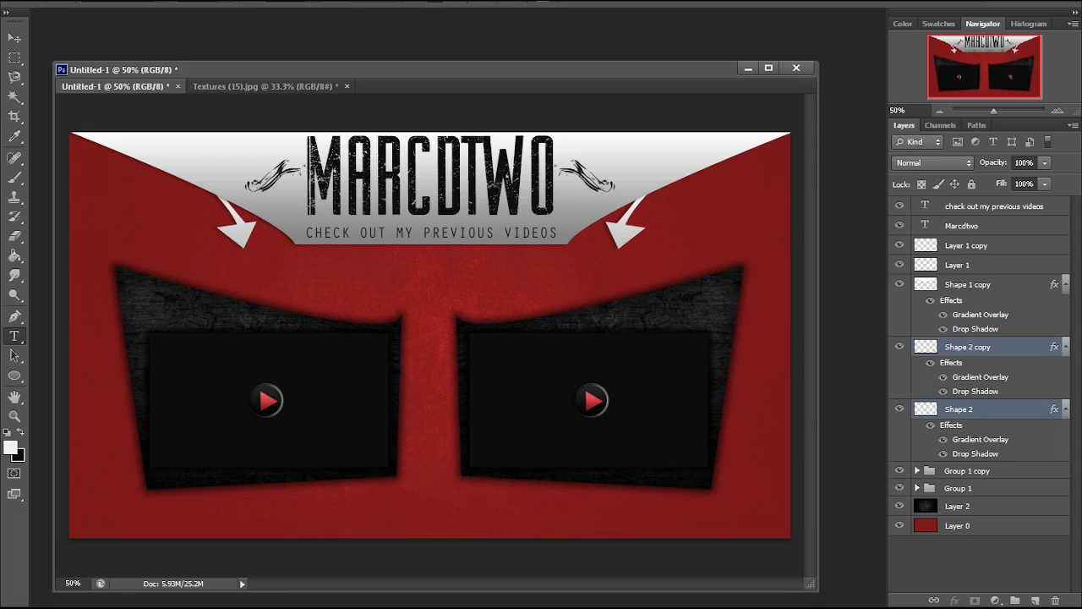
{"action": "left_click", "coordinate": [217, 503]}
{"action": "type", "text": "PRE"}
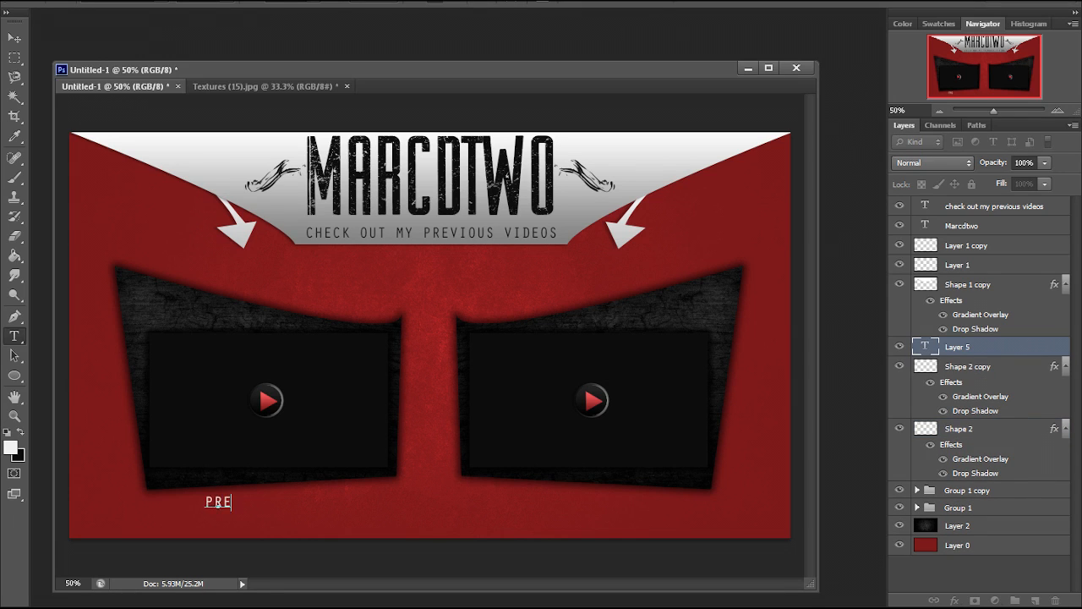
{"action": "key", "text": "BackSpace"}
{"action": "key", "text": "BackSpace"}
{"action": "key", "text": "BackSpace"}
{"action": "type", "text": "PREVIOUS VIDEO"}
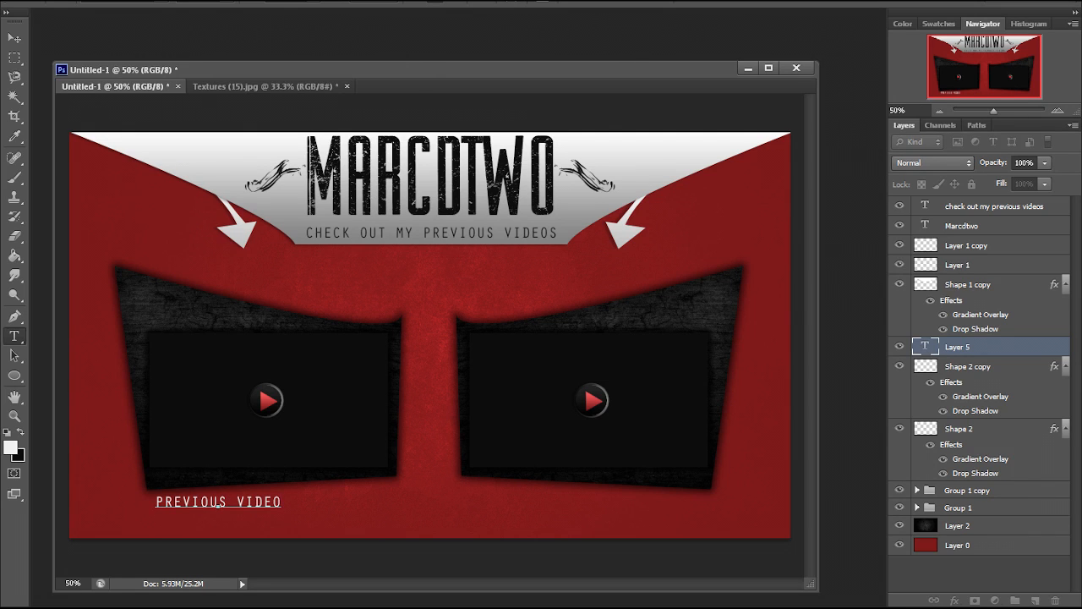
- Change the font of the whole "PREVIOUS VIDEO" text to REVOLUTION
{"action": "key", "text": "ctrl+a"}
{"action": "key", "text": "ctrl+t"}
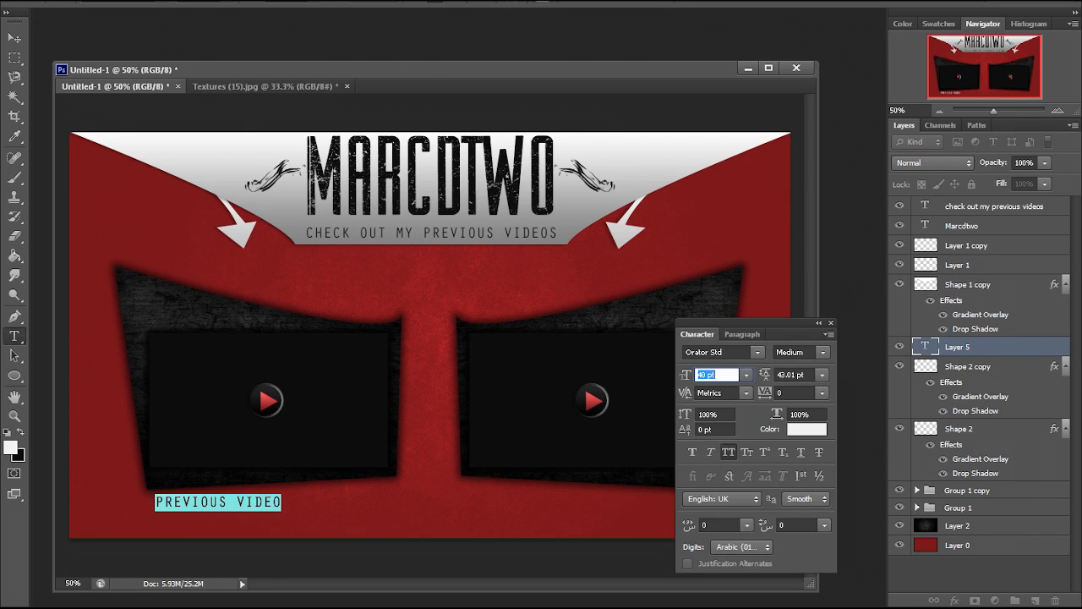
{"action": "left_click", "coordinate": [758, 353]}
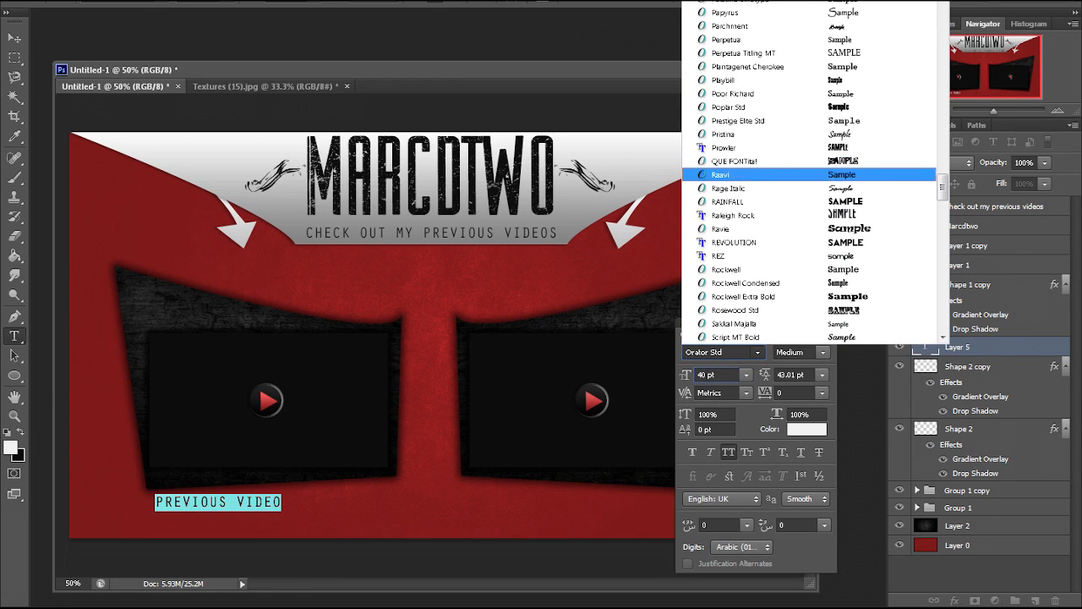
{"action": "key", "text": "Down"}
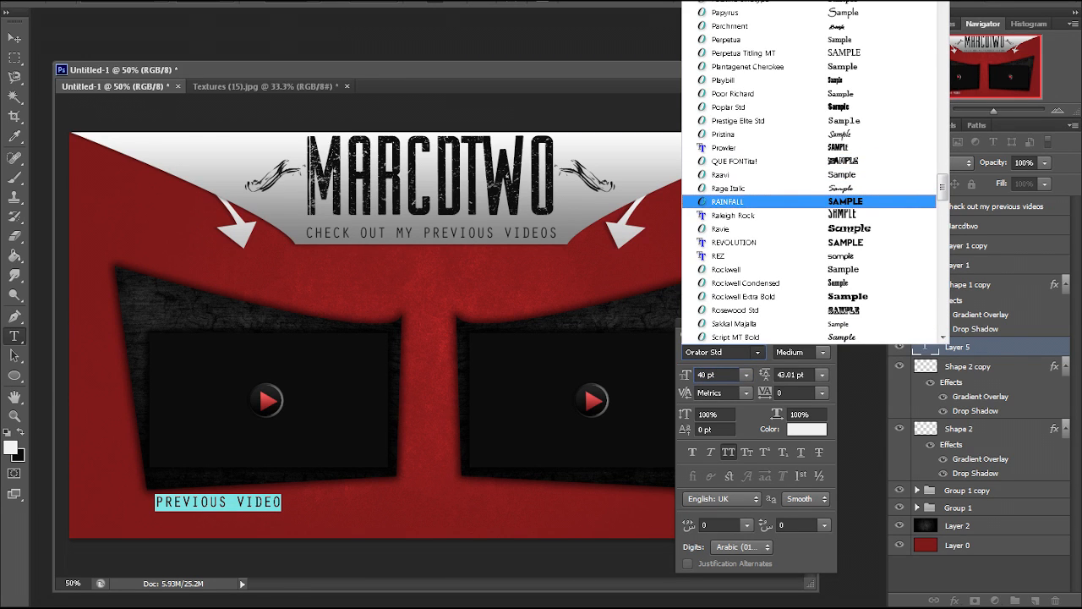
{"action": "key", "text": "Down"}
{"action": "key", "text": "Down"}
{"action": "key", "text": "Down"}
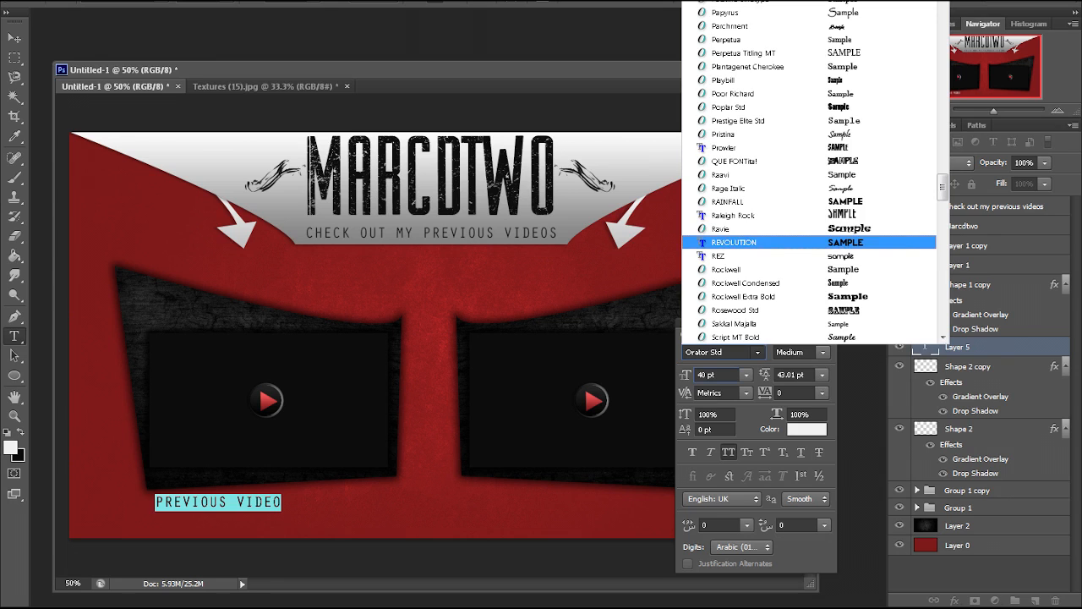
{"action": "key", "text": "Return"}
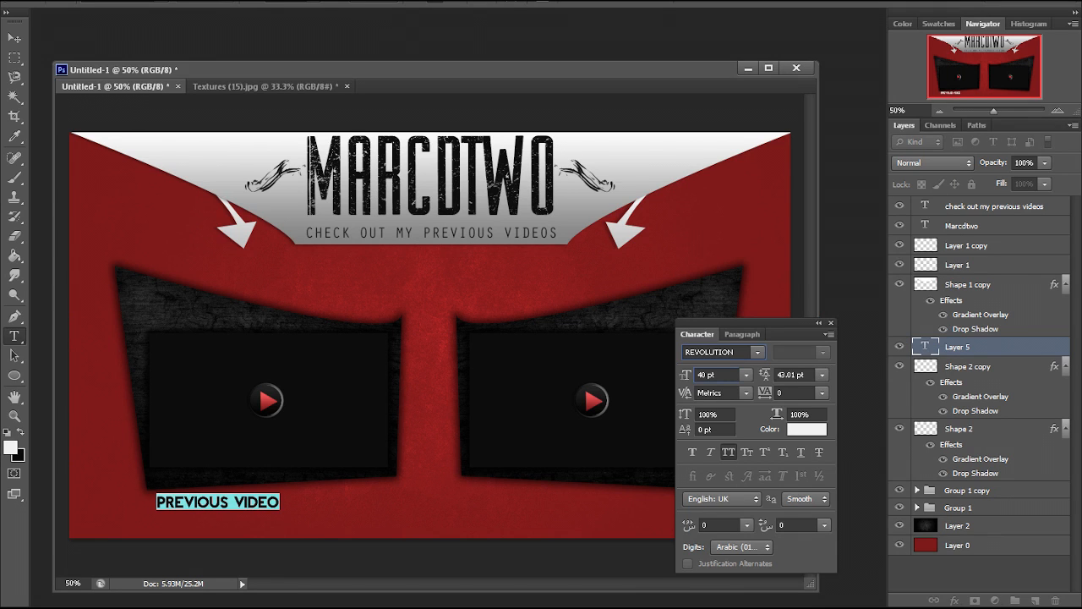
- Set the size of the "PREVIOUS VIDEO" text to 57 pt
{"action": "key", "text": "Tab"}
{"action": "key", "text": "Up"}
{"action": "key", "text": "Up"}
{"action": "key", "text": "Up"}
{"action": "key", "text": "Up"}
{"action": "key", "text": "Up"}
{"action": "key", "text": "Up"}
{"action": "key", "text": "Up"}
{"action": "key", "text": "Up"}
{"action": "key", "text": "Up"}
{"action": "key", "text": "Up"}
{"action": "key", "text": "Up"}
{"action": "key", "text": "Up"}
{"action": "key", "text": "Up"}
{"action": "key", "text": "Up"}
{"action": "key", "text": "Up"}
{"action": "key", "text": "Up"}
{"action": "key", "text": "Up"}
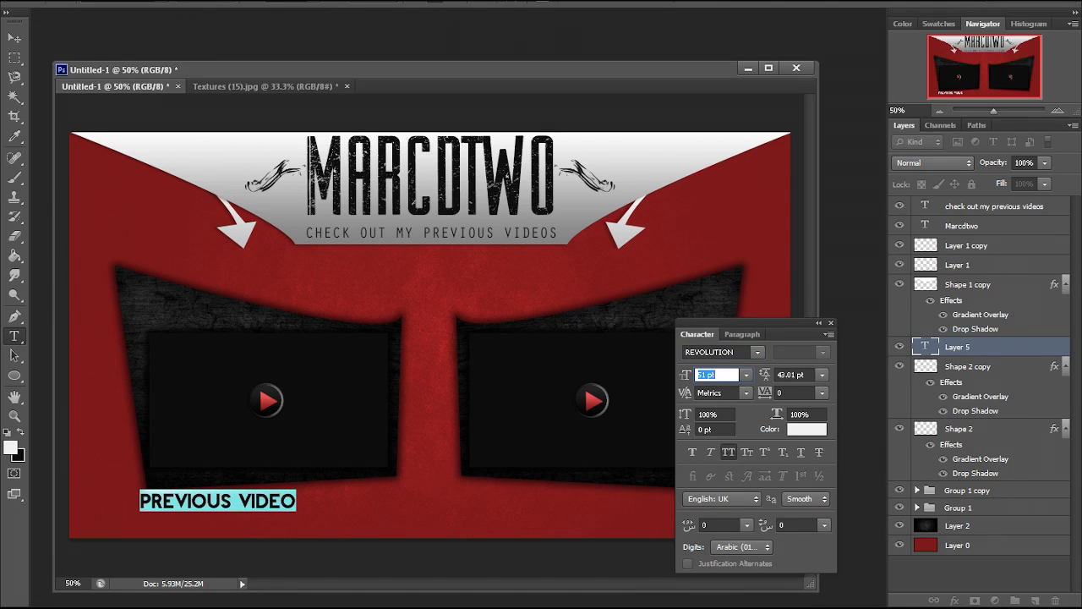
{"action": "key", "text": "Down"}
{"action": "key", "text": "Down"}
{"action": "key", "text": "Down"}
{"action": "key", "text": "Down"}
{"action": "key", "text": "Down"}
{"action": "key", "text": "Down"}
{"action": "key", "text": "Up"}
{"action": "key", "text": "Up"}
{"action": "key", "text": "Up"}
{"action": "key", "text": "Up"}
{"action": "key", "text": "Up"}
{"action": "key", "text": "Up"}
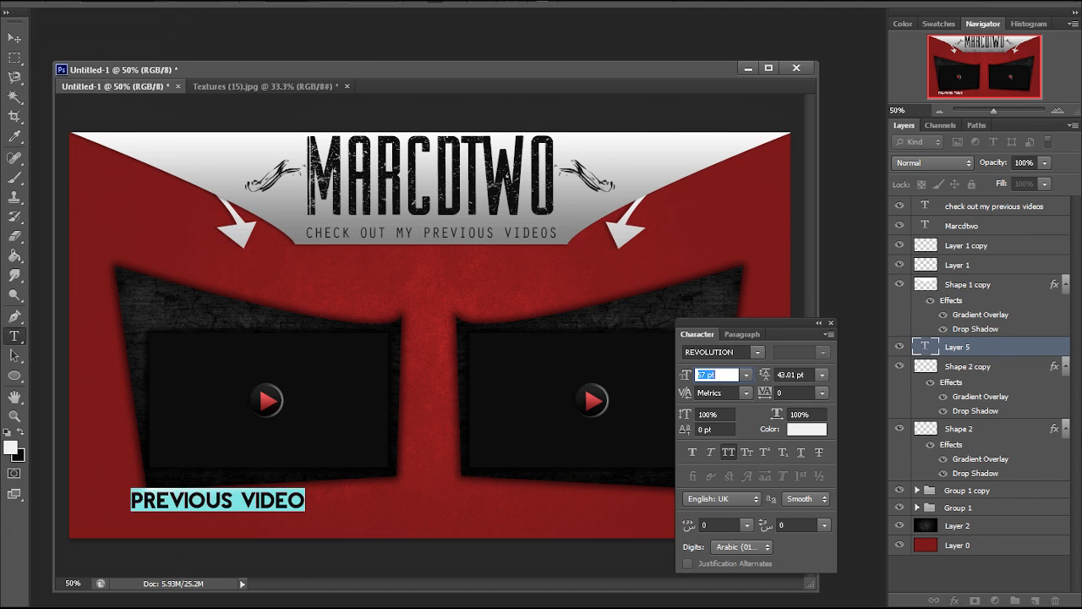
- Move the "PREVIOUS VIDEO" text above the left video panel and rotate it clockwise to follow the panel's sloping upper edge
{"action": "key", "text": "ctrl+Return"}
{"action": "left_click_drag", "start_coordinate": [294, 450], "coordinate": [349, 230]}
{"action": "key", "text": "ctrl+t"}
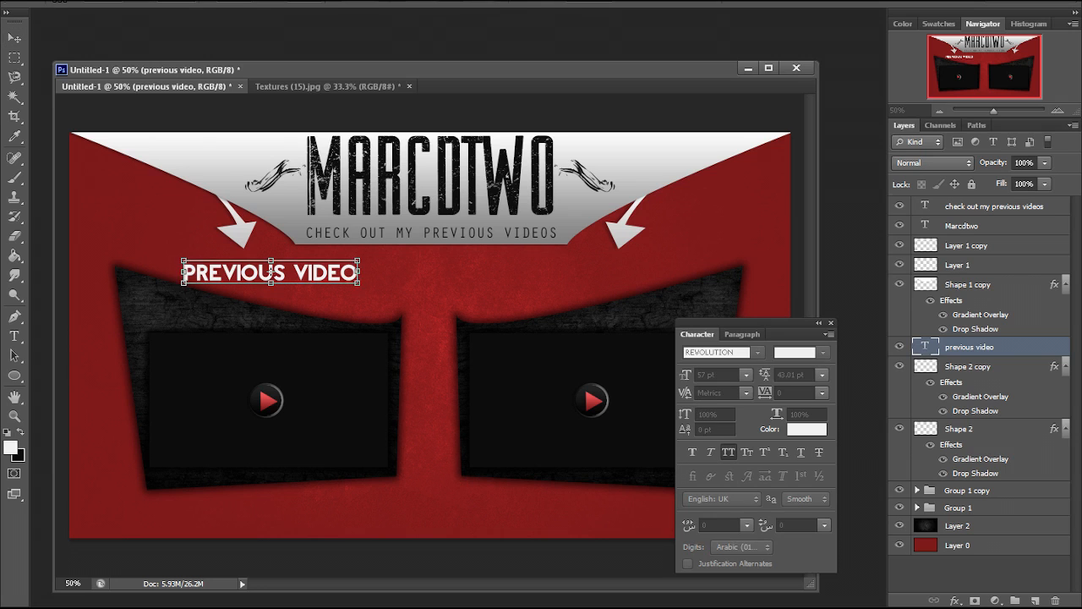
{"action": "left_click_drag", "start_coordinate": [445, 222], "coordinate": [454, 240]}
{"action": "key", "text": "Return"}
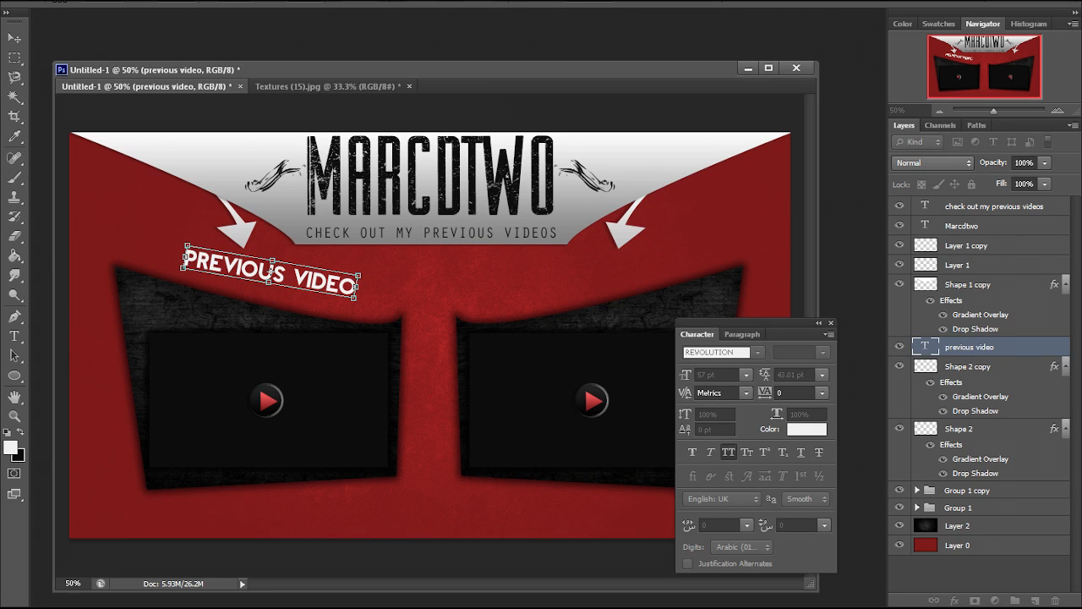
{"action": "left_click_drag", "start_coordinate": [334, 250], "coordinate": [323, 261]}
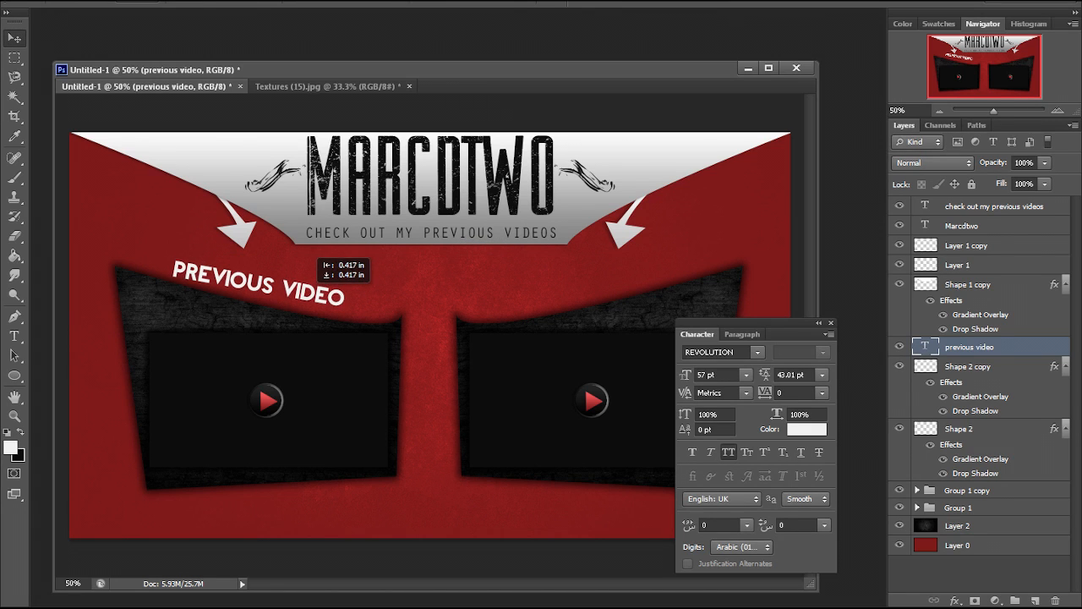
- Rotate the "PREVIOUS VIDEO" text slightly further clockwise and settle it just above the left panel's sloping upper edge
{"action": "key", "text": "ctrl+t"}
{"action": "left_click_drag", "start_coordinate": [386, 242], "coordinate": [367, 266]}
{"action": "key", "text": "Return"}
{"action": "left_click_drag", "start_coordinate": [297, 292], "coordinate": [297, 299]}
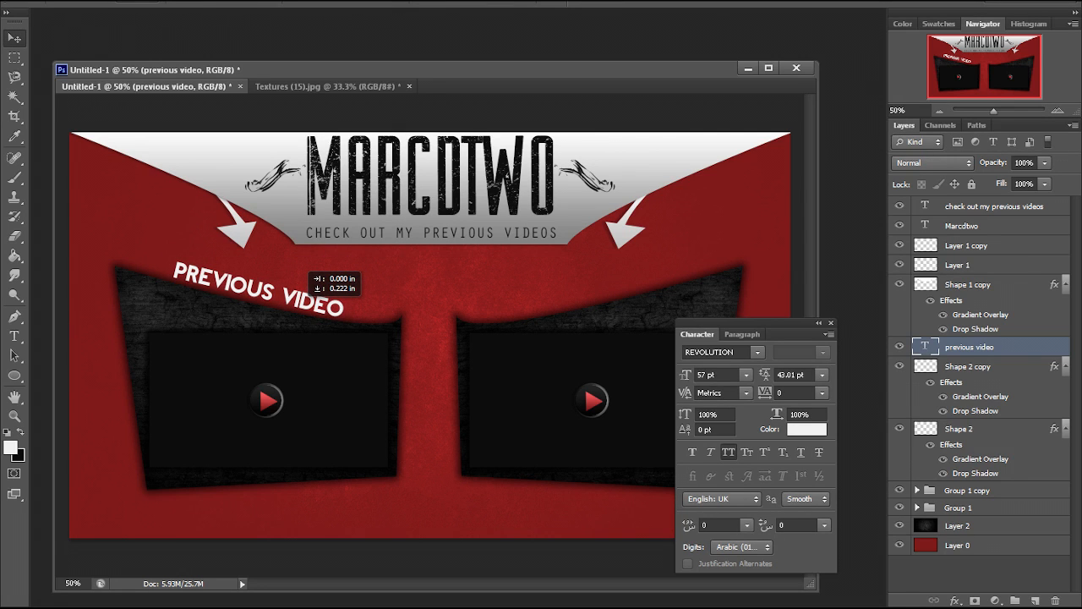
{"action": "left_click", "coordinate": [831, 323]}
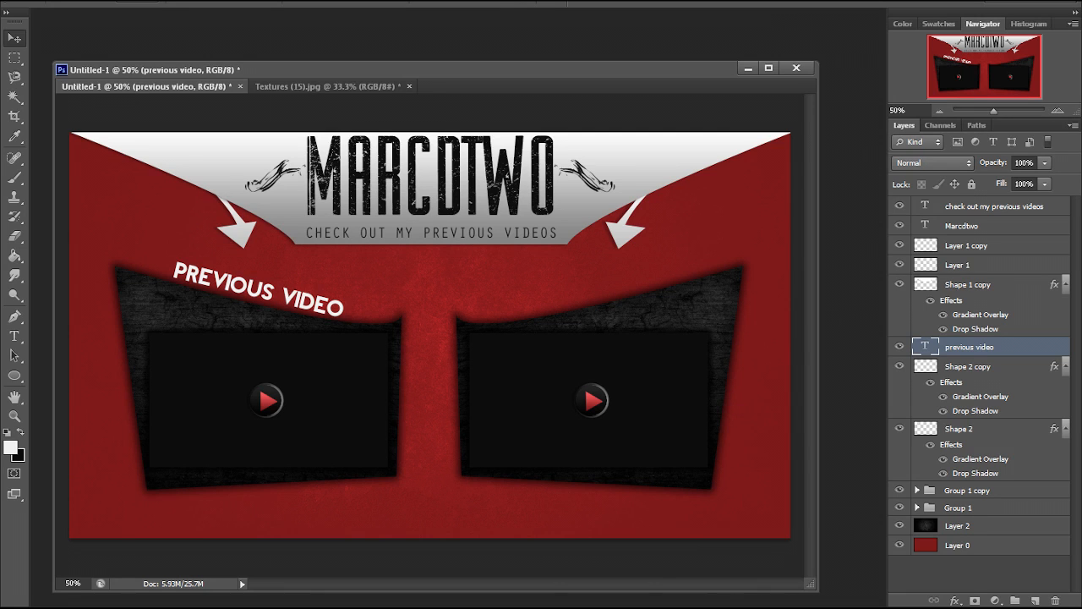
- Add a gradient overlay to the "PREVIOUS VIDEO" text and set the gradient's starting colour to orange ffa200
{"action": "right_click", "coordinate": [971, 347]}
{"action": "left_click", "coordinate": [854, 56]}
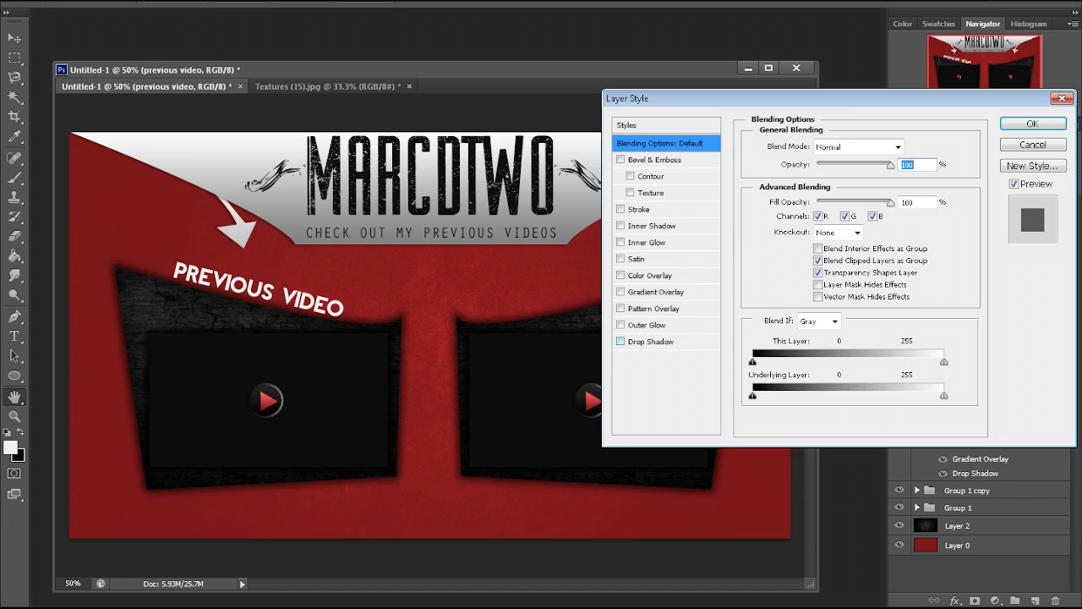
{"action": "left_click", "coordinate": [655, 292]}
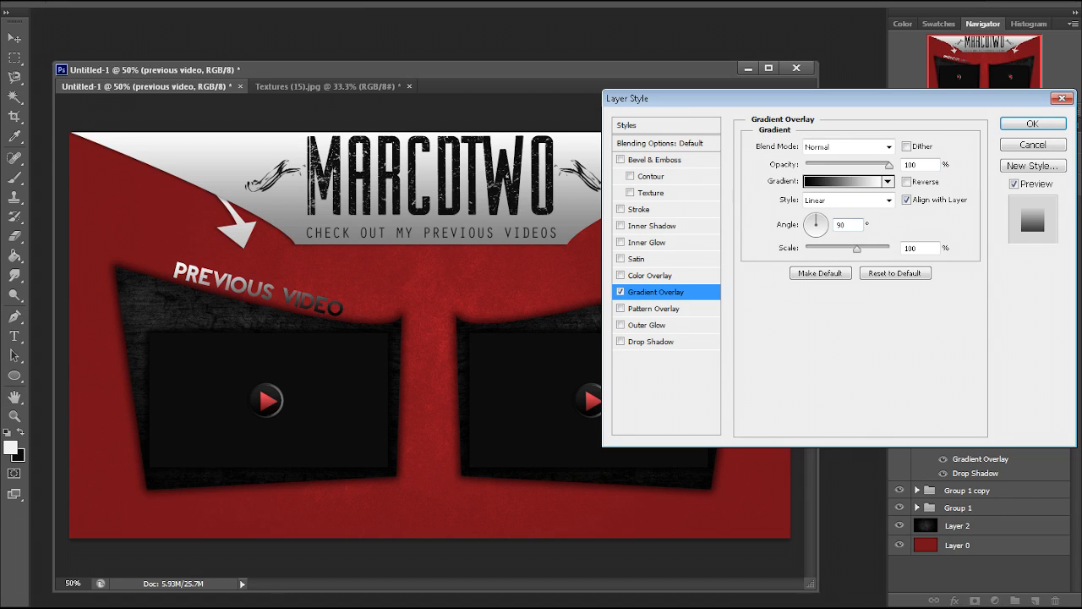
{"action": "left_click", "coordinate": [842, 183]}
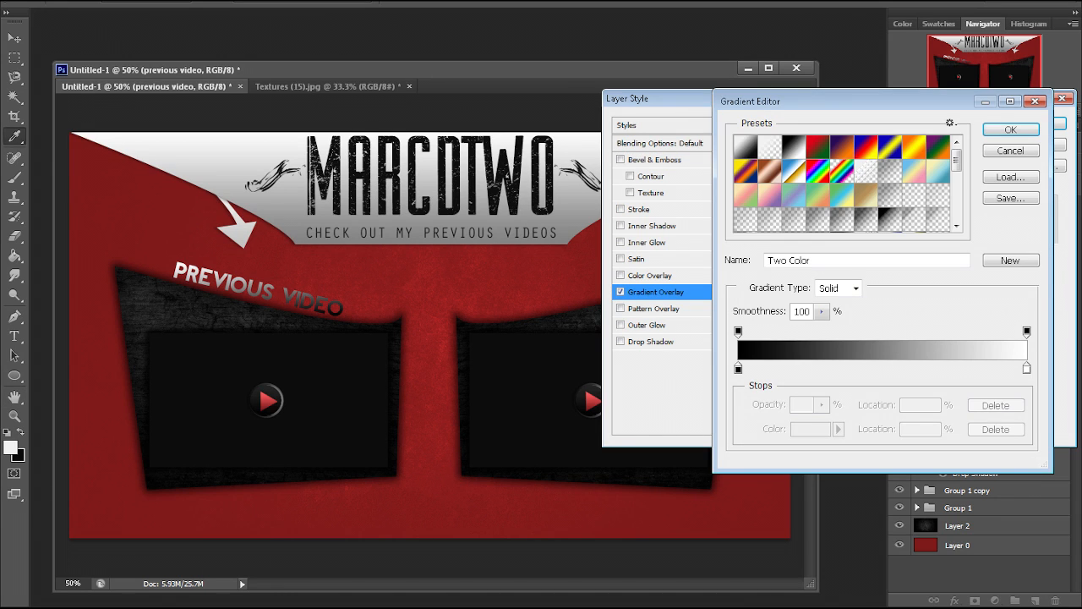
{"action": "double_click", "coordinate": [738, 369]}
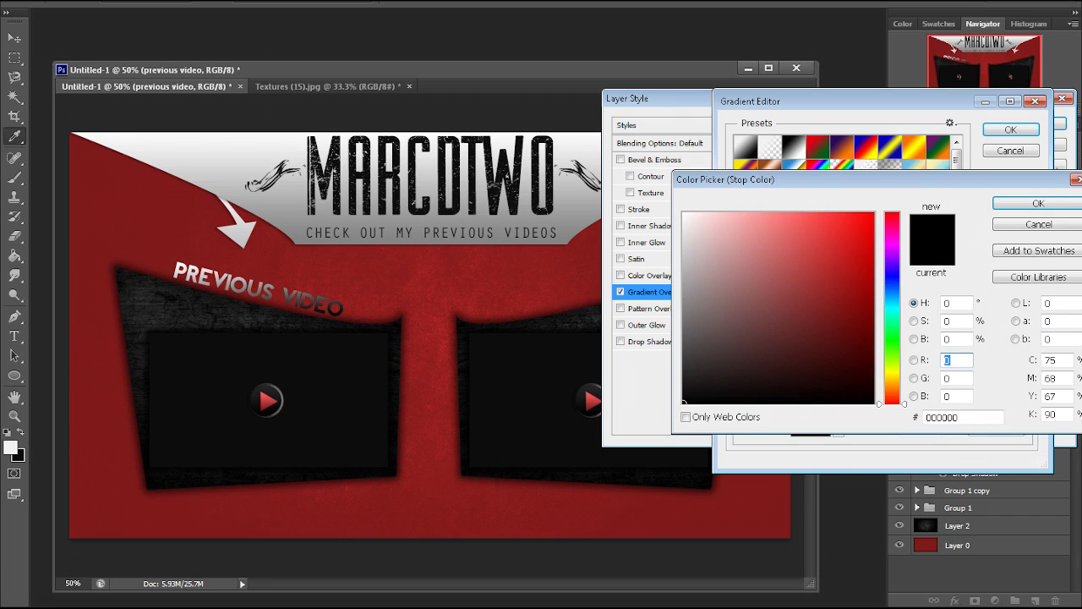
{"action": "left_click_drag", "start_coordinate": [893, 377], "coordinate": [893, 384]}
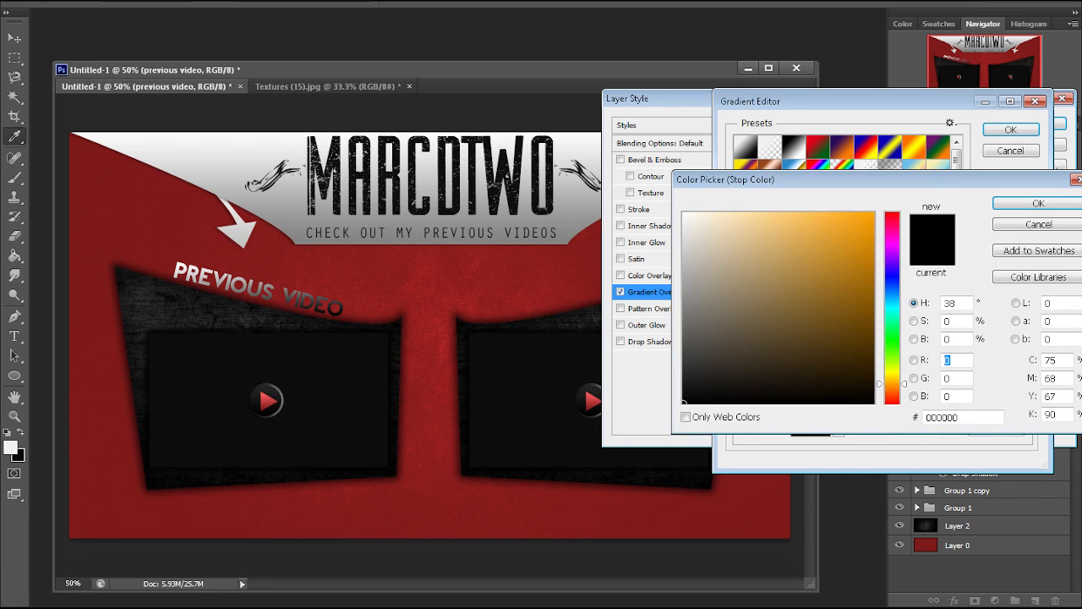
{"action": "left_click", "coordinate": [856, 254]}
{"action": "left_click_drag", "start_coordinate": [856, 254], "coordinate": [875, 212]}
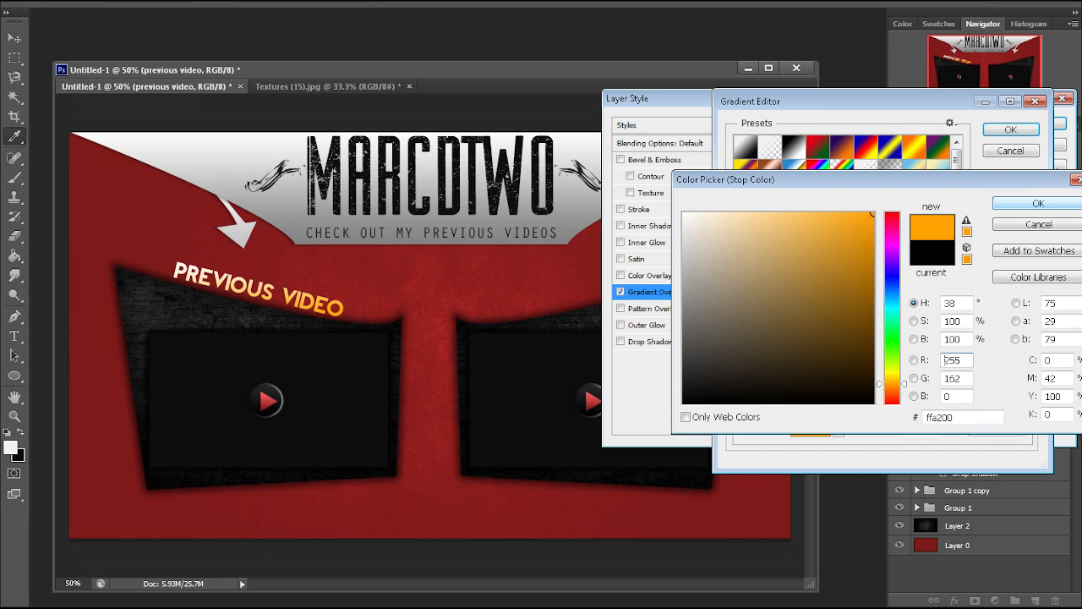
{"action": "key", "text": "Return"}
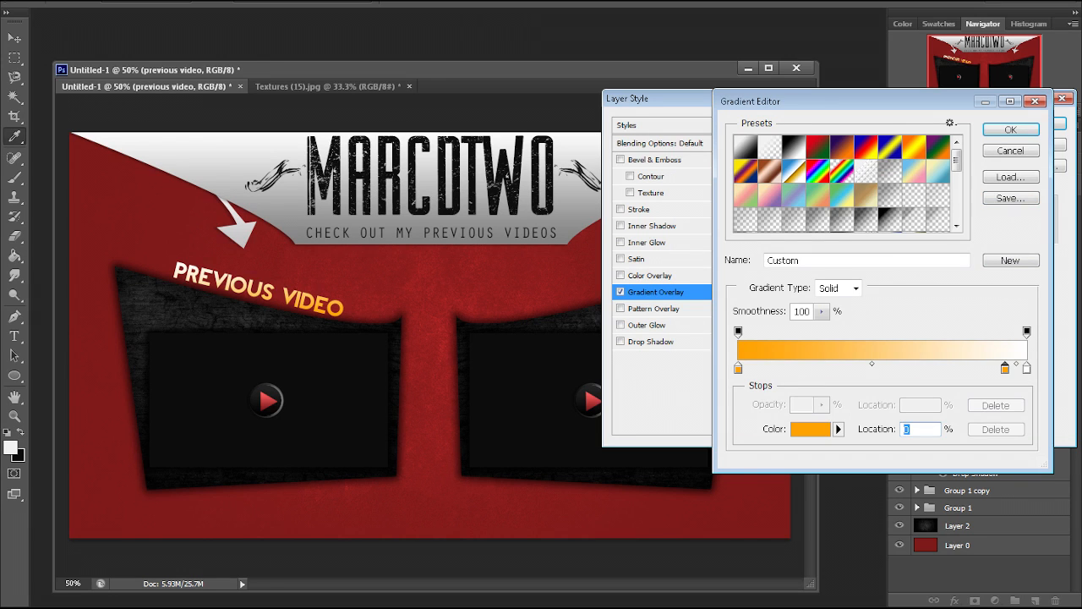
- Replace the gradient's white end stop with a dark orange d45500 stop at location 100% and accept the gradient
{"action": "left_click_drag", "start_coordinate": [1026, 369], "coordinate": [1028, 406]}
{"action": "left_click_drag", "start_coordinate": [1005, 368], "coordinate": [1027, 368]}
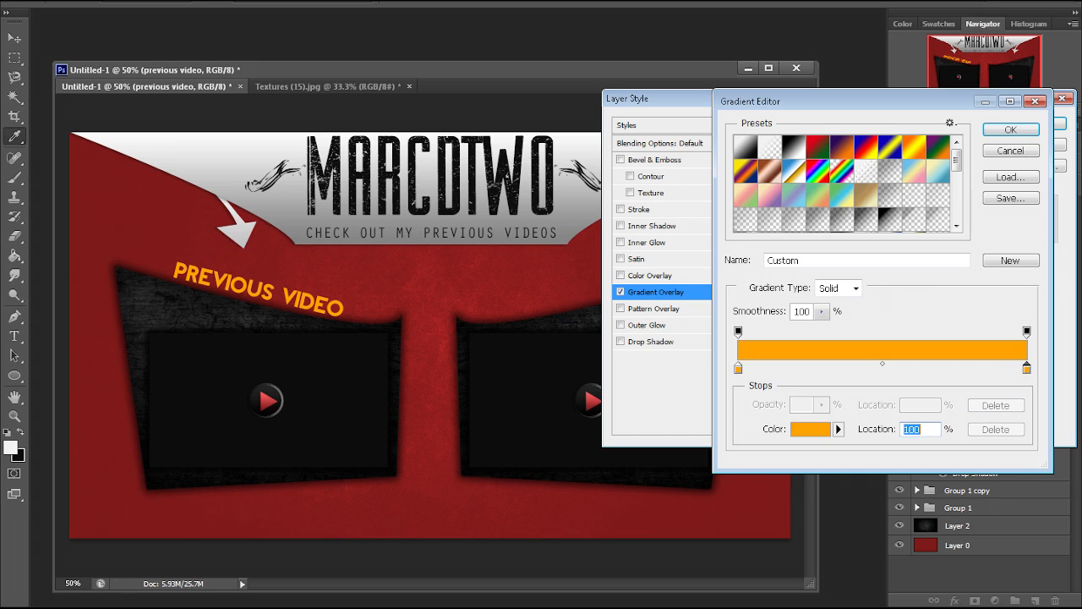
{"action": "double_click", "coordinate": [1026, 369]}
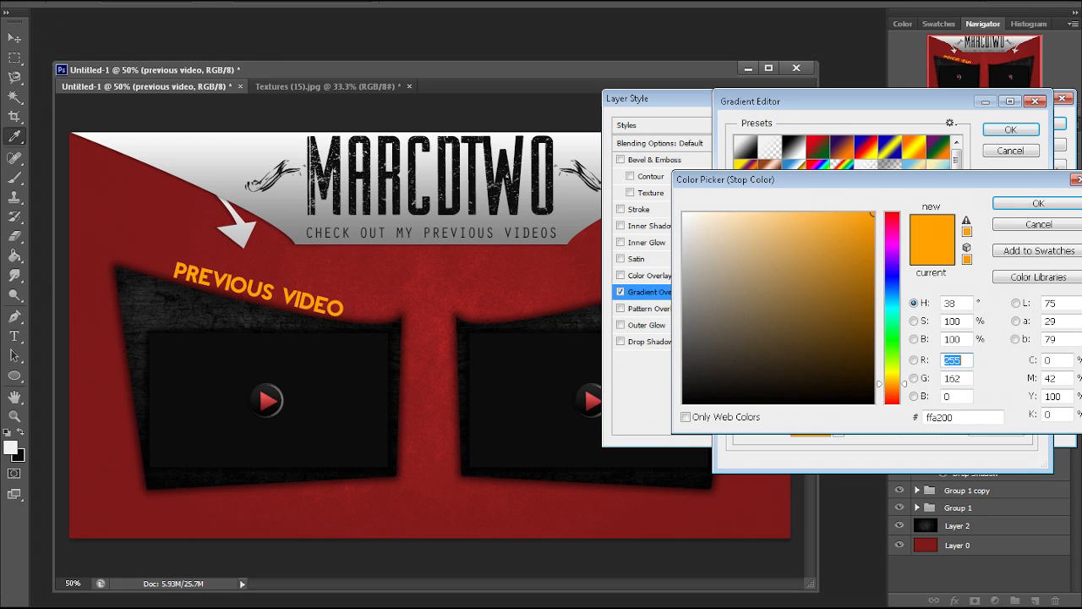
{"action": "left_click_drag", "start_coordinate": [894, 384], "coordinate": [894, 391]}
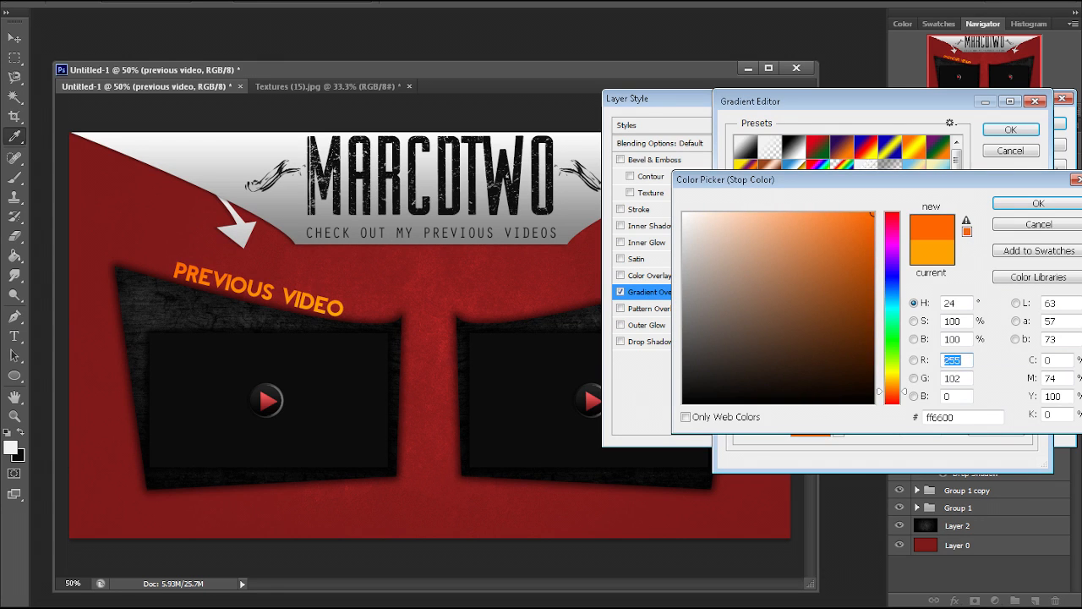
{"action": "left_click", "coordinate": [873, 245]}
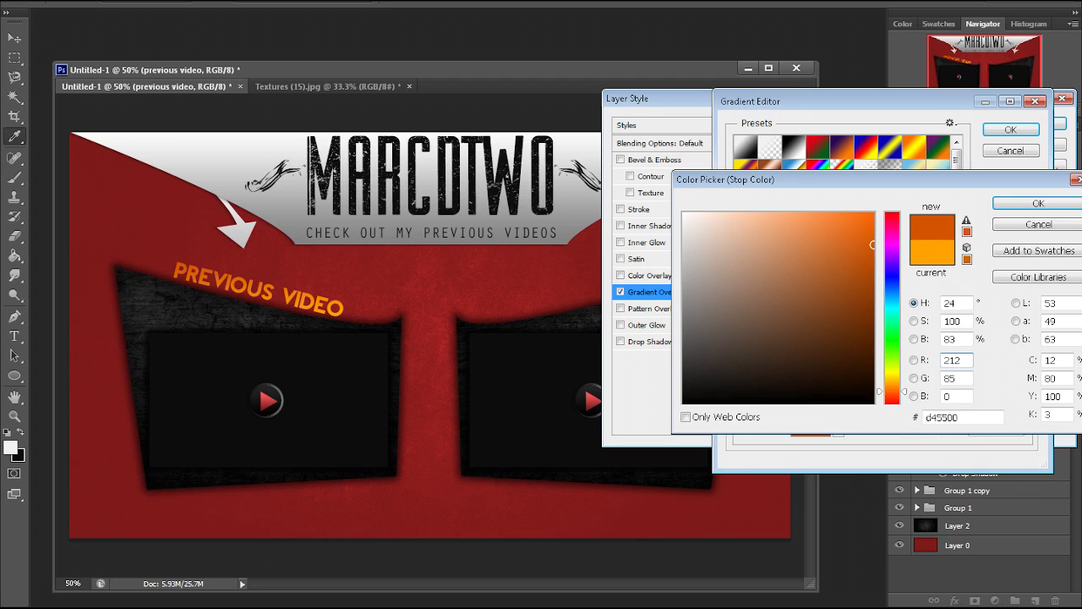
{"action": "key", "text": "Return"}
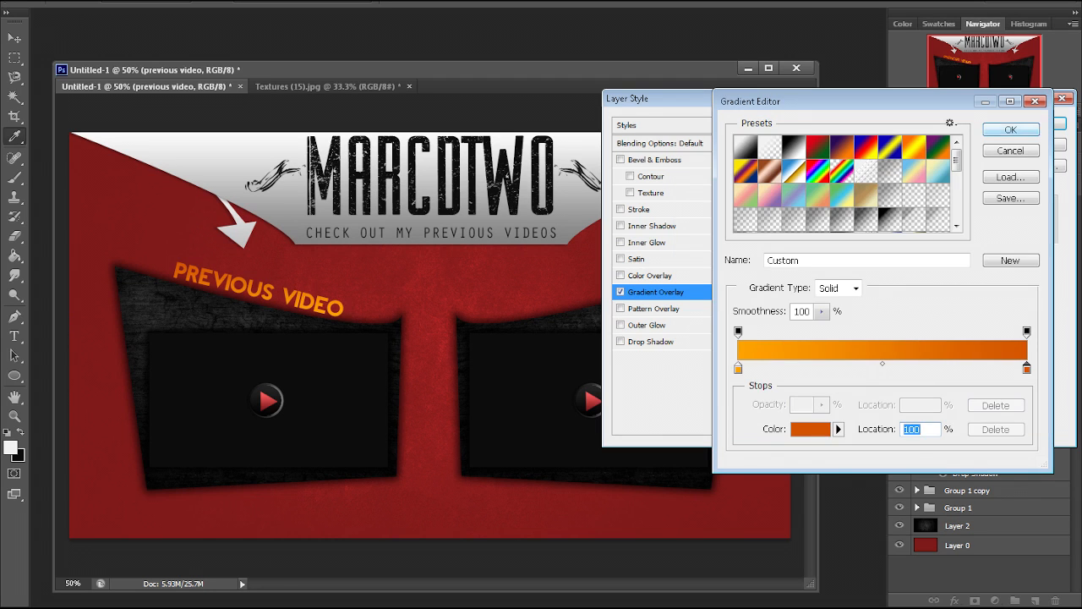
{"action": "left_click", "coordinate": [1010, 129]}
- Add a drop shadow to the "PREVIOUS VIDEO" text with 55% opacity, 23% spread and 9 px size
{"action": "left_click", "coordinate": [651, 341]}
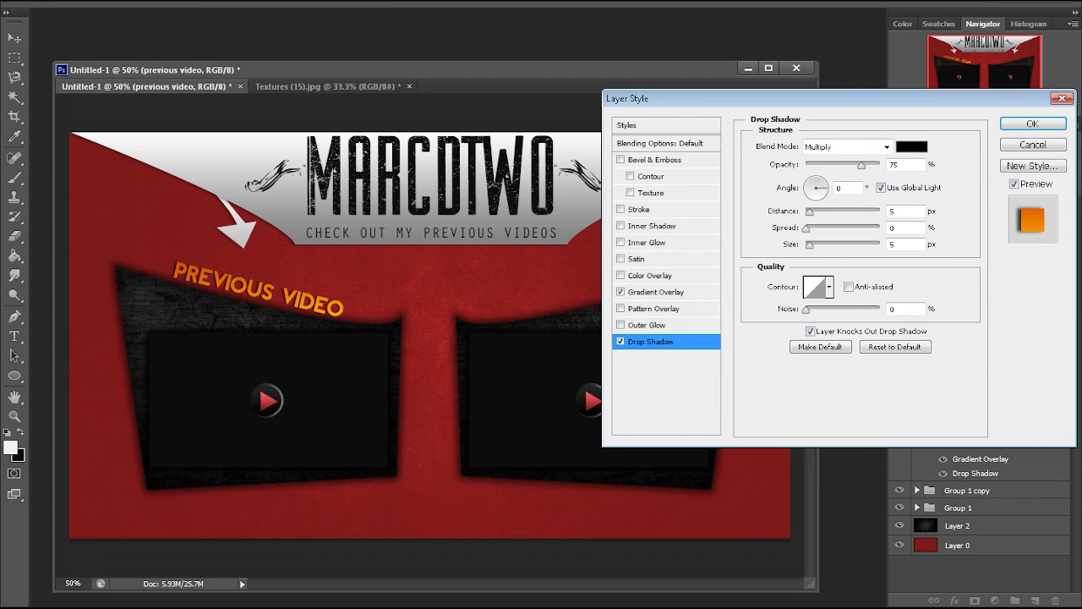
{"action": "mouse_move", "coordinate": [806, 228]}
{"action": "left_mouse_down"}
{"action": "mouse_move", "coordinate": [824, 228]}
{"action": "mouse_move", "coordinate": [813, 244]}
{"action": "left_mouse_up"}
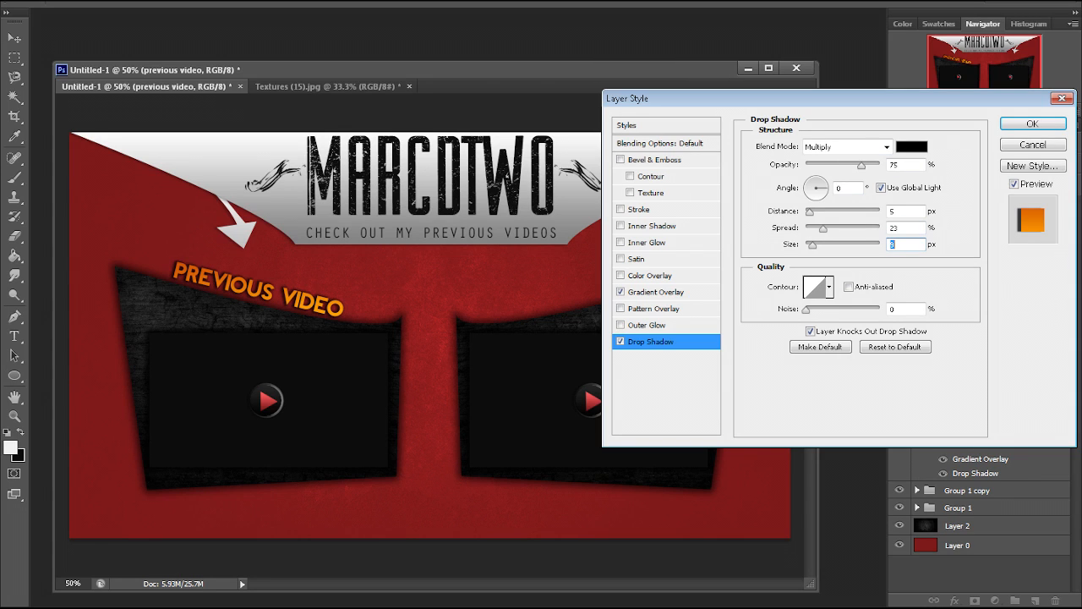
{"action": "left_click_drag", "start_coordinate": [862, 165], "coordinate": [846, 165]}
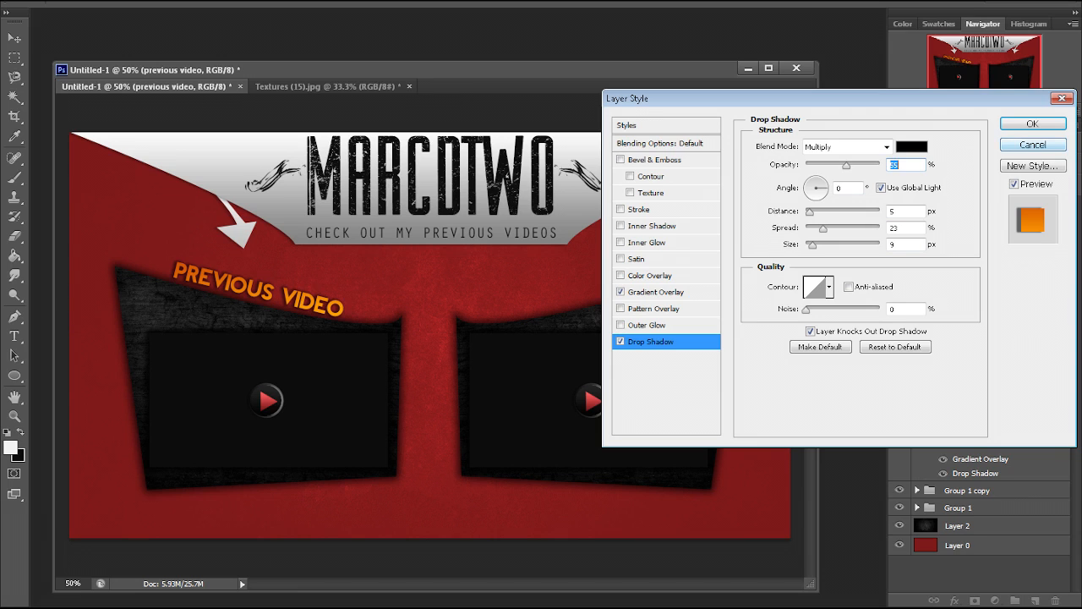
{"action": "left_click", "coordinate": [1033, 124]}
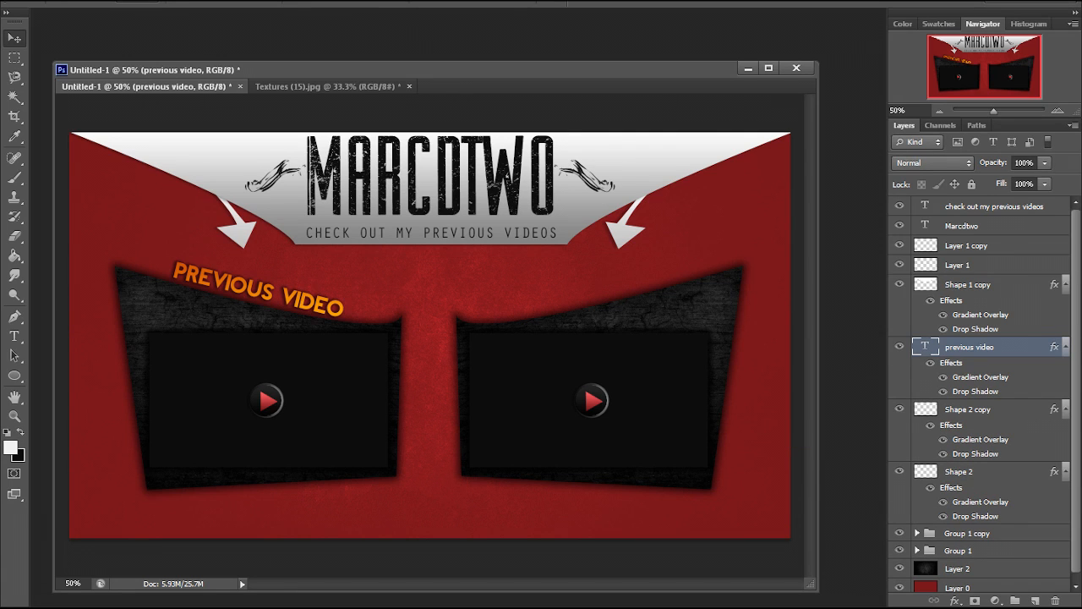
- Duplicate the "PREVIOUS VIDEO" text, flip the copy horizontally and place it above the right video panel
{"action": "left_click_drag", "start_coordinate": [286, 293], "coordinate": [297, 294]}
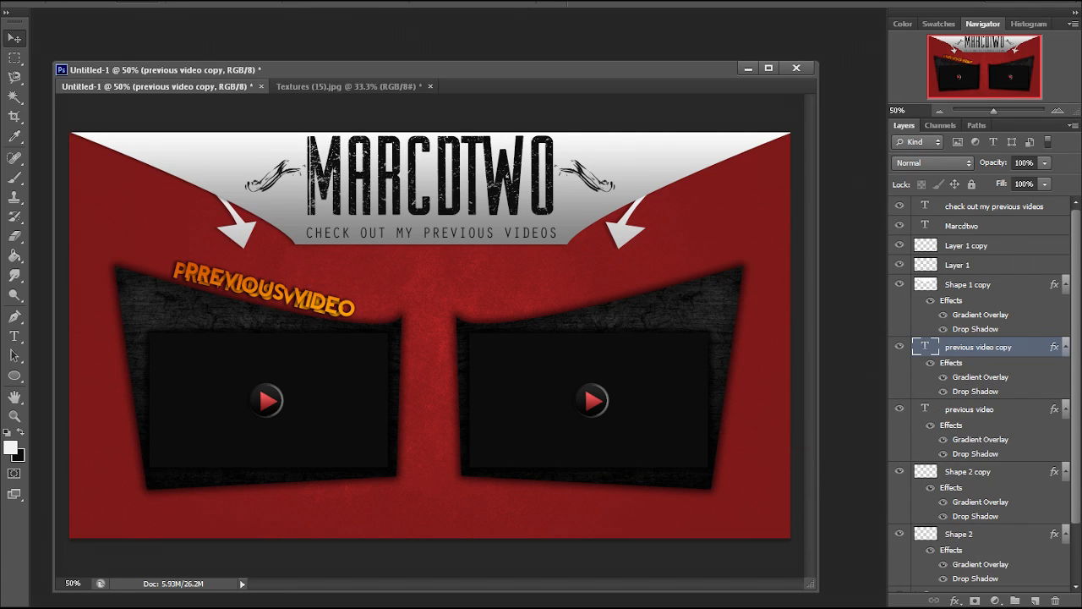
{"action": "key", "text": "ctrl+t"}
{"action": "right_click", "coordinate": [318, 303]}
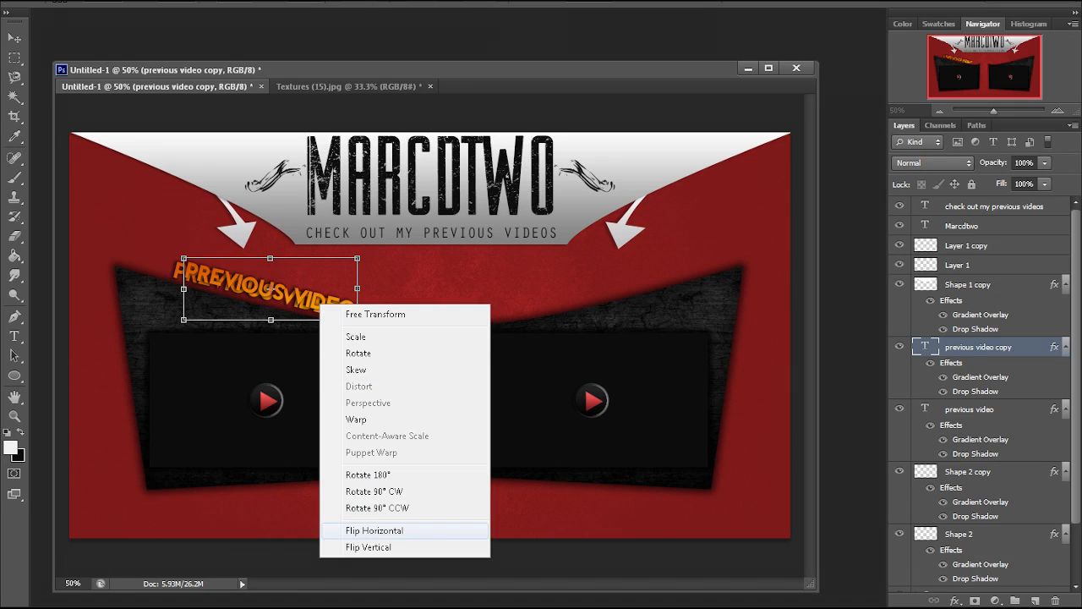
{"action": "key", "text": "Escape"}
{"action": "key", "text": "Return"}
{"action": "left_click_drag", "start_coordinate": [283, 288], "coordinate": [610, 283]}
- Flip the copied text back to a readable orientation and rotate it counterclockwise to follow the right panel's sloping upper edge
{"action": "key", "text": "ctrl+t"}
{"action": "right_click", "coordinate": [649, 267]}
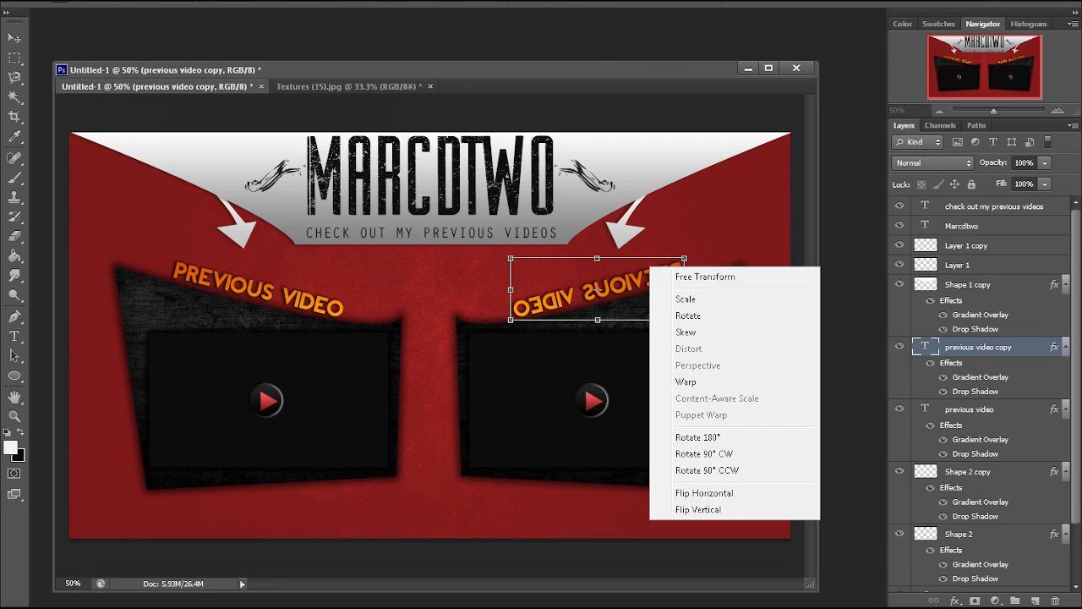
{"action": "left_click", "coordinate": [698, 509]}
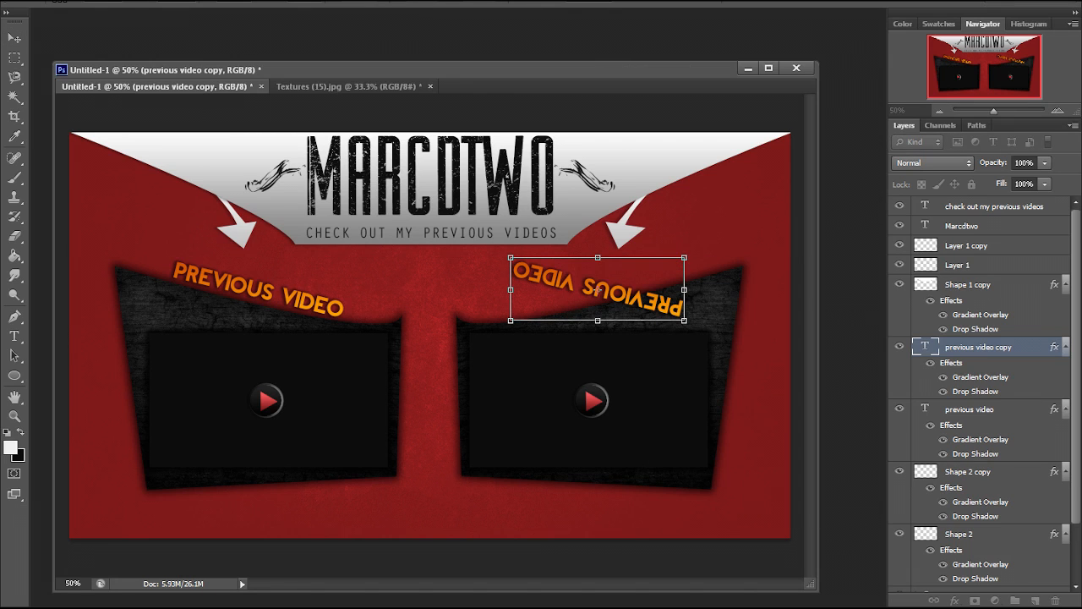
{"action": "right_click", "coordinate": [648, 293]}
{"action": "left_click", "coordinate": [698, 519]}
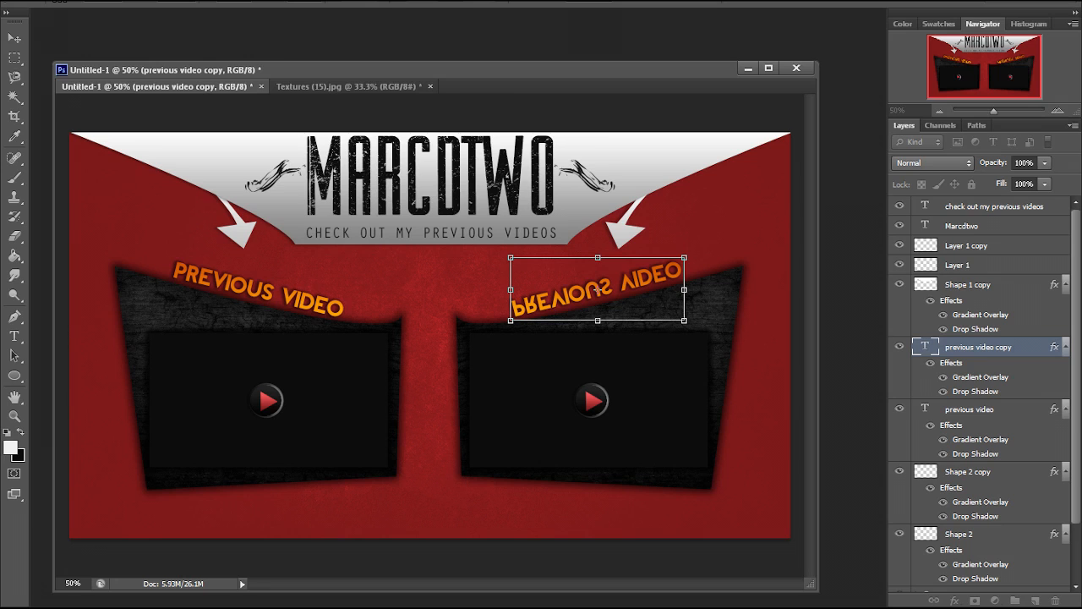
{"action": "right_click", "coordinate": [618, 294]}
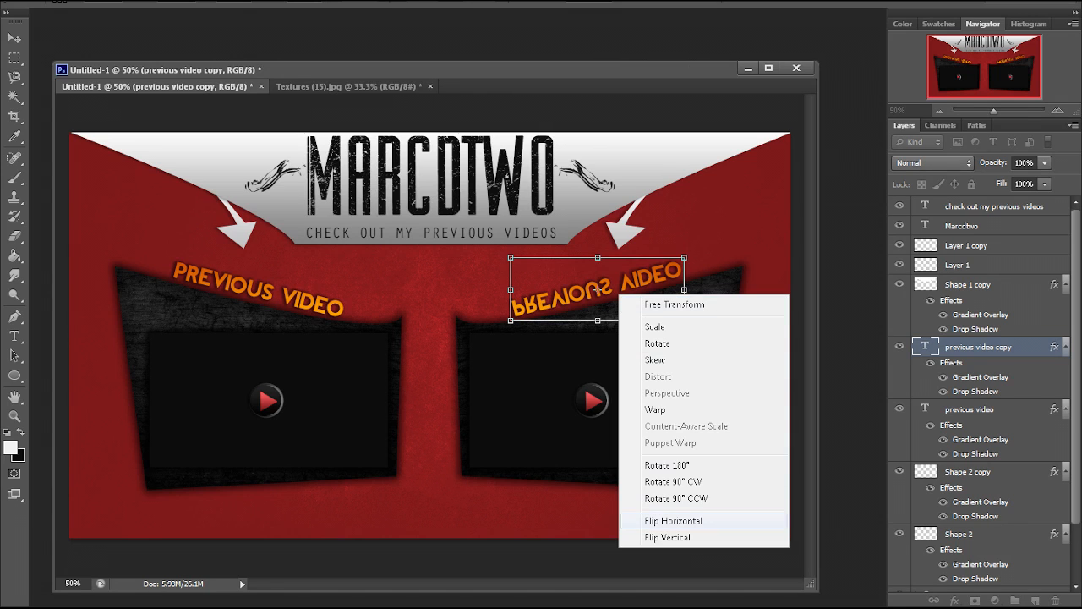
{"action": "left_click", "coordinate": [673, 520]}
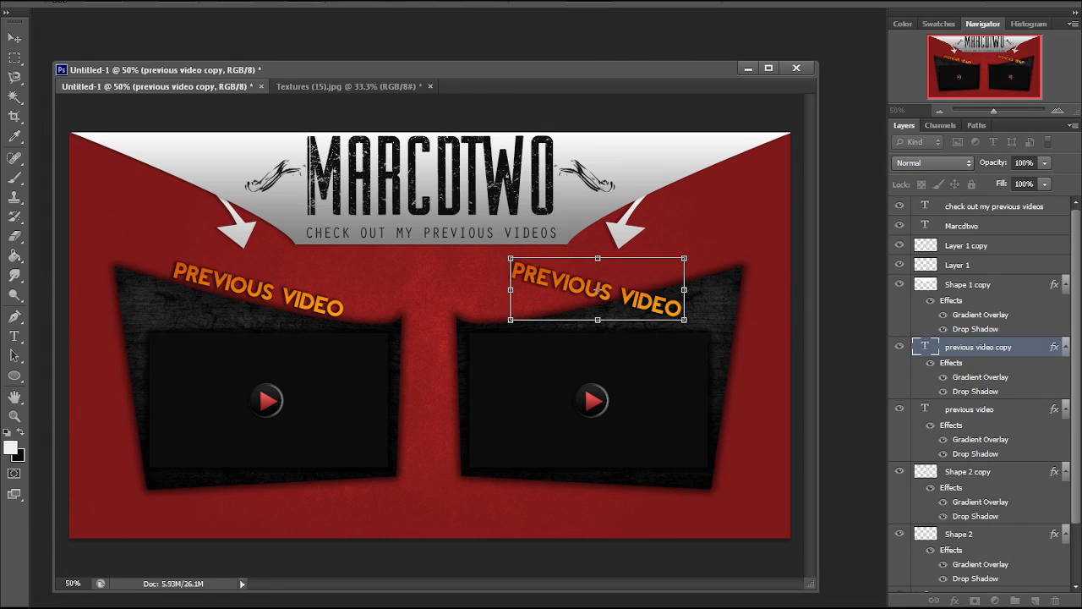
{"action": "left_click_drag", "start_coordinate": [645, 364], "coordinate": [716, 345]}
{"action": "key", "text": "Return"}
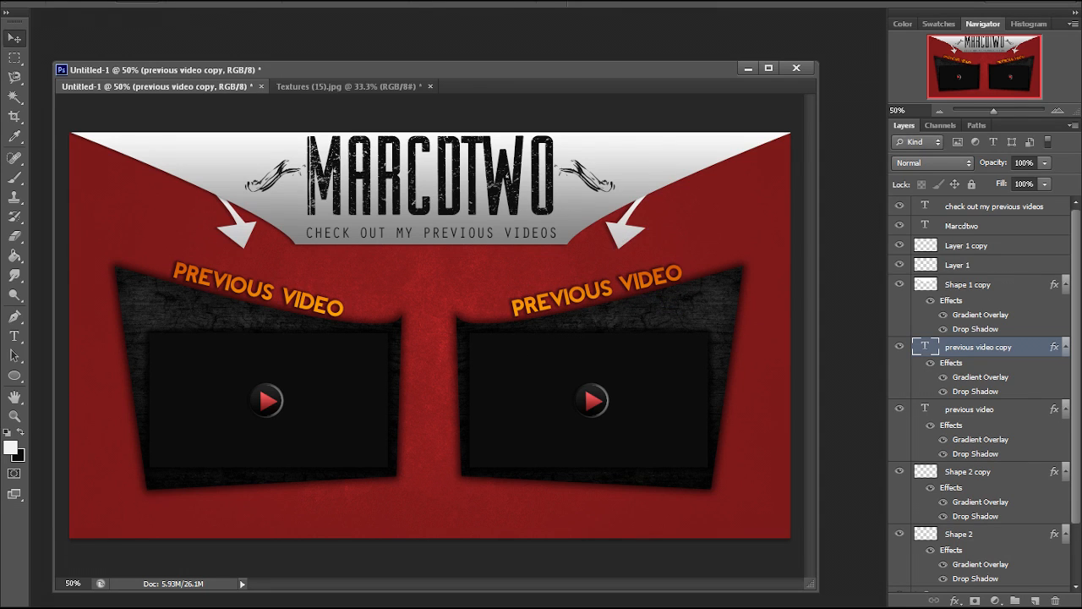
- Replace the word "PREVIOUS" with "RANDOM" in the text above the right video panel
{"action": "left_click", "coordinate": [14, 336]}
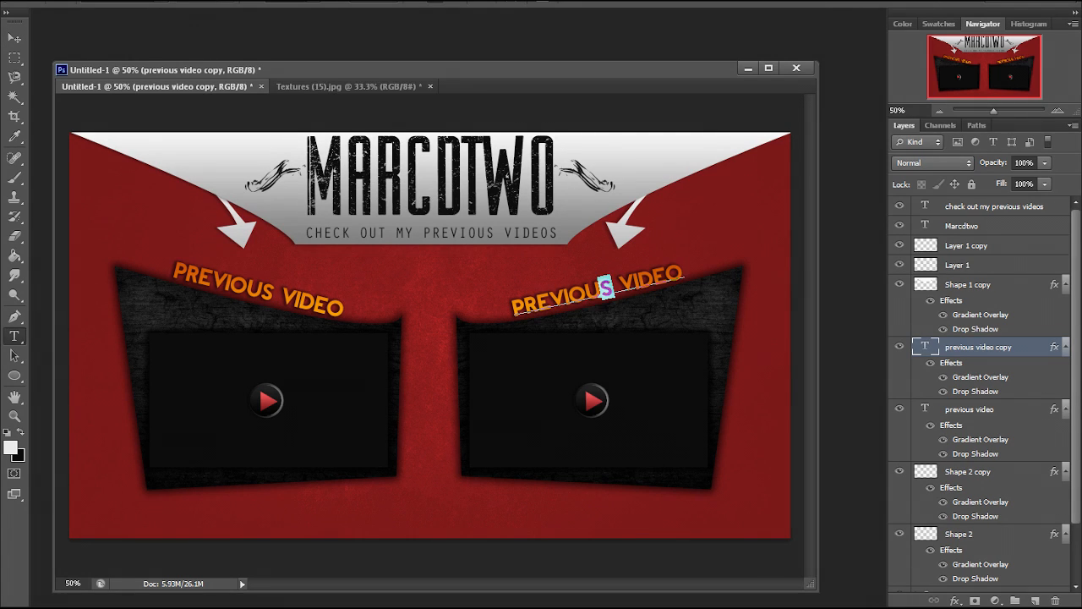
{"action": "double_click", "coordinate": [597, 285]}
{"action": "type", "text": "RANDOM"}
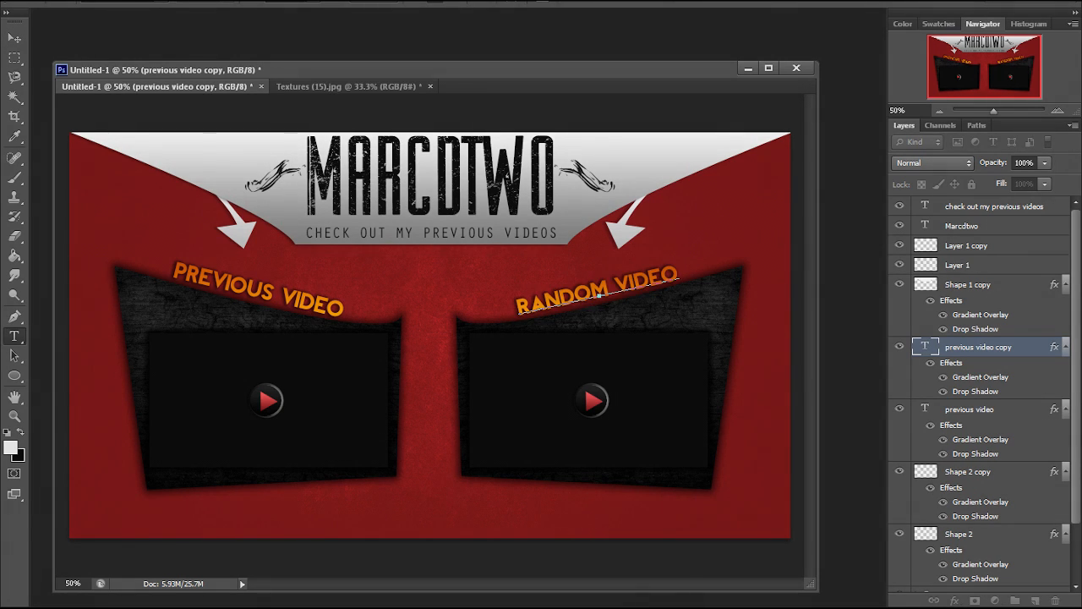
{"action": "left_click", "coordinate": [14, 38]}
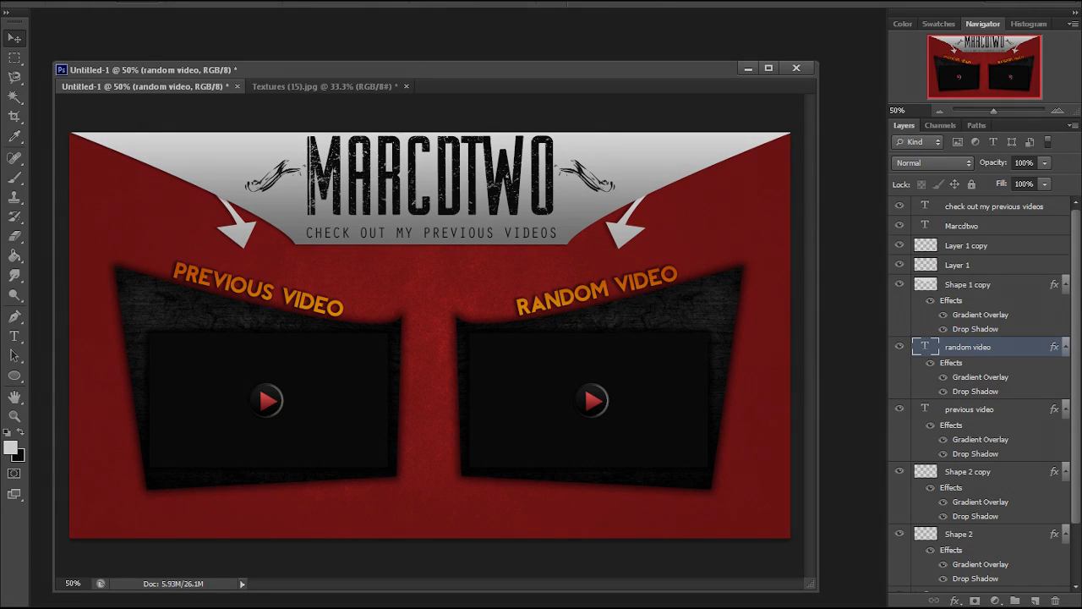
- Nudge the "RANDOM VIDEO" text slightly to the left above the right panel
{"action": "key", "text": "Left"}
{"action": "key", "text": "Left"}
{"action": "key", "text": "Left"}
{"action": "key", "text": "Left"}
{"action": "key", "text": "Left"}
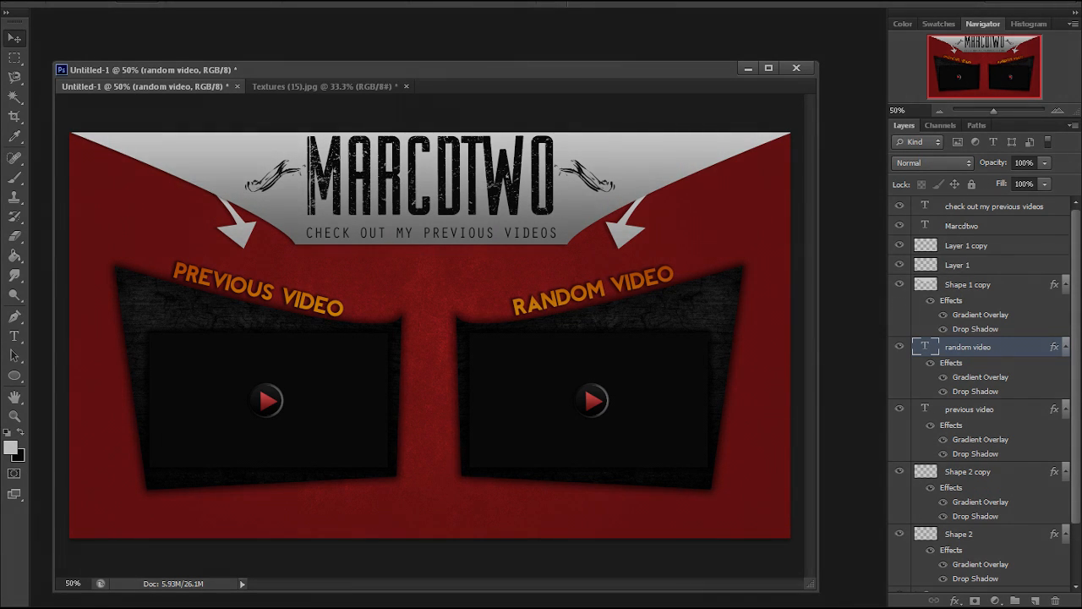
{"action": "key", "text": "Left"}
{"action": "key", "text": "Left"}
{"action": "key", "text": "Left"}
{"action": "key", "text": "Left"}
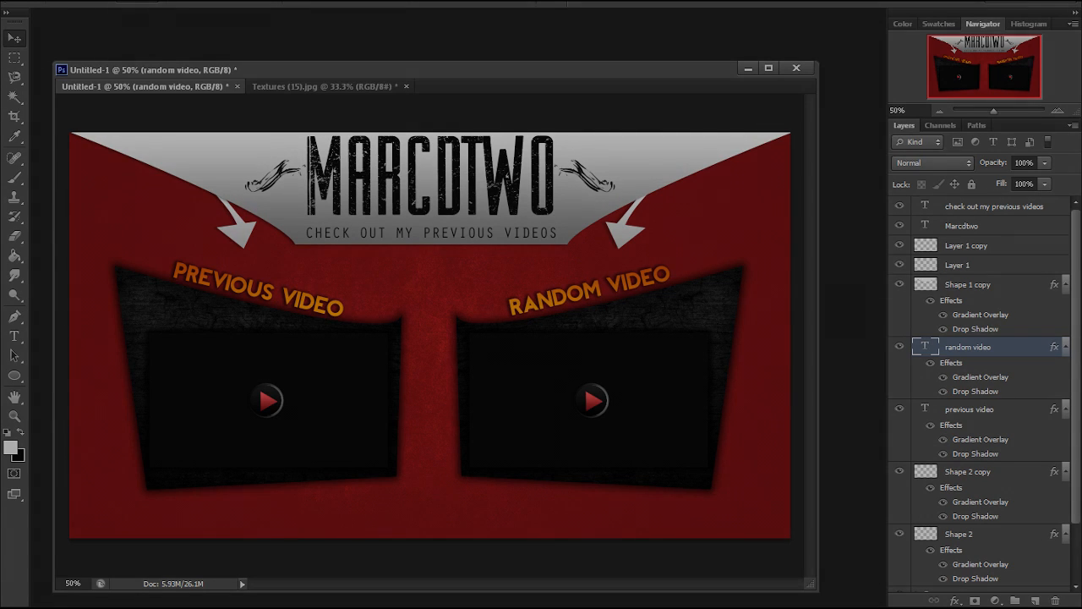
{"action": "key", "text": "Right"}
{"action": "key", "text": "Right"}
{"action": "key", "text": "Right"}
{"action": "key", "text": "Right"}
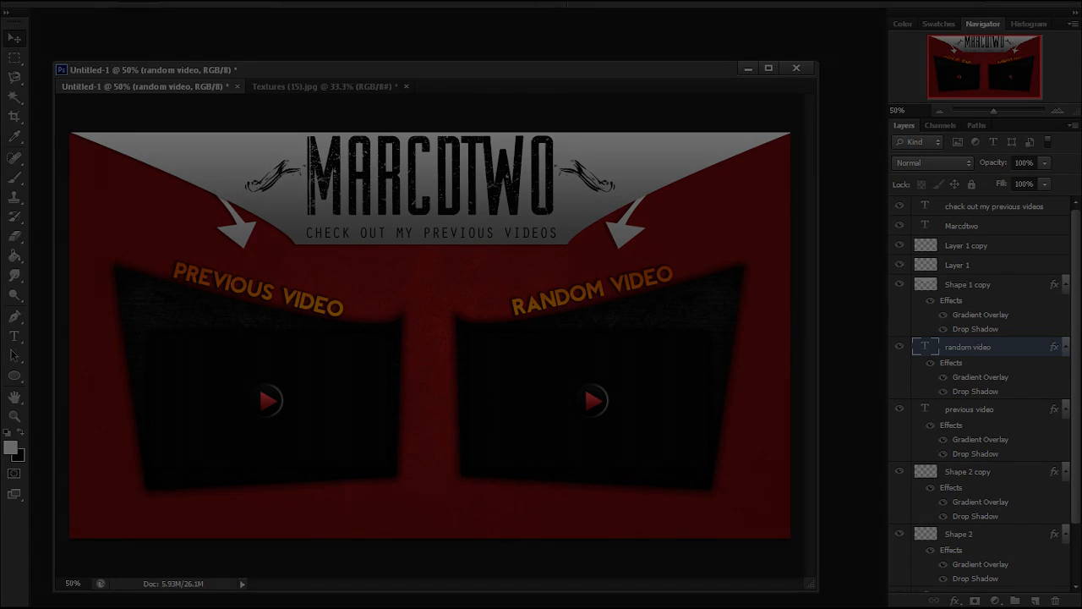
- Start a new horizontal text below the video panels, beginning with "S"
{"action": "left_click", "coordinate": [14, 336]}
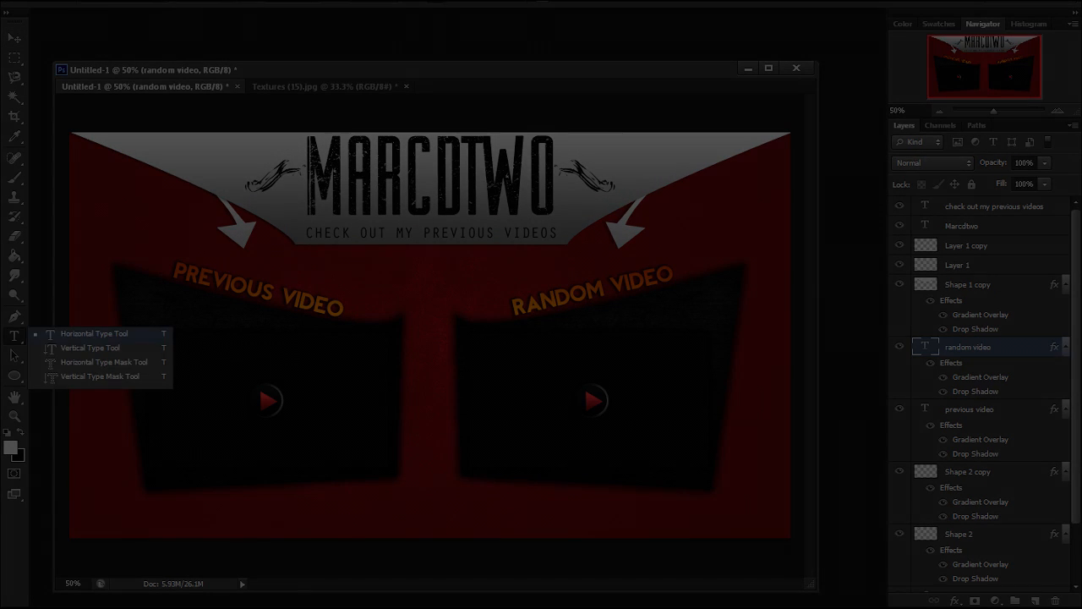
{"action": "left_click", "coordinate": [97, 334]}
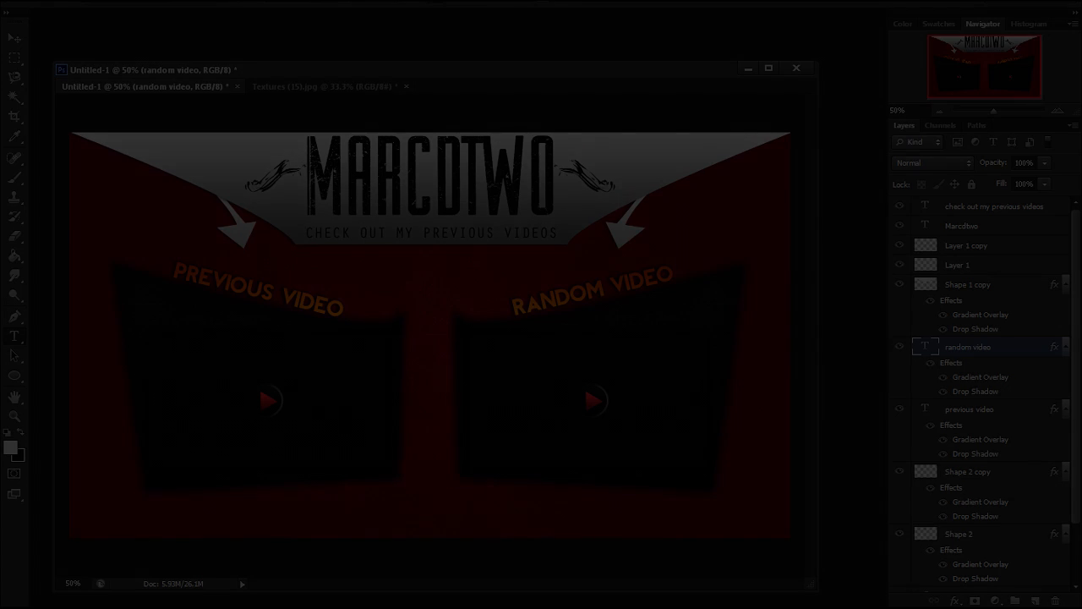
{"action": "left_click", "coordinate": [369, 503]}
{"action": "type", "text": "S"}
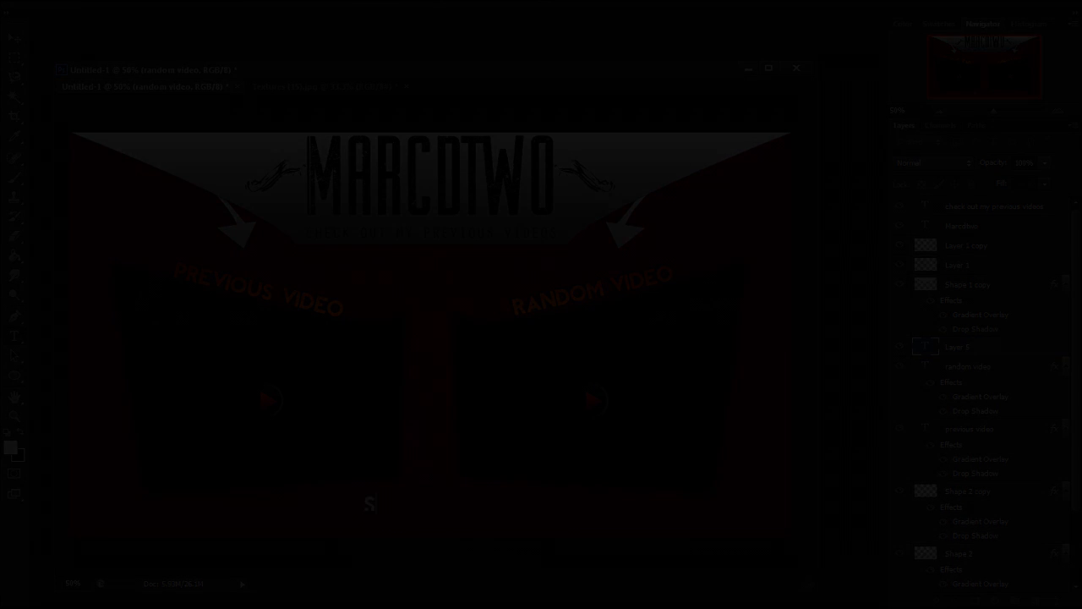